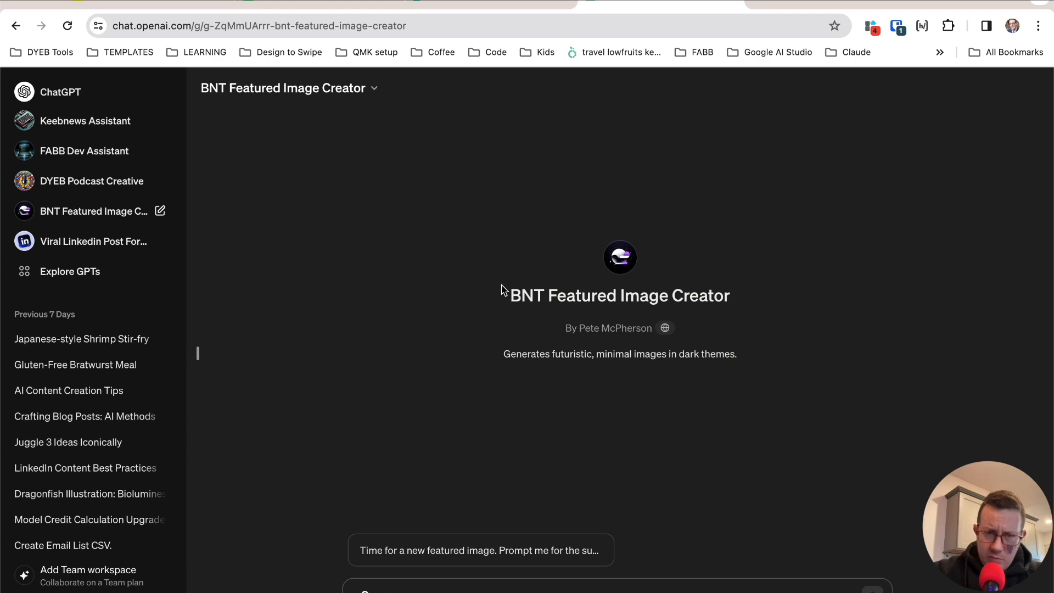
Step: Switch to the TEMP Checkker spreadsheet and look over the keyword rows and their post info and publishing columns
key("super+2")
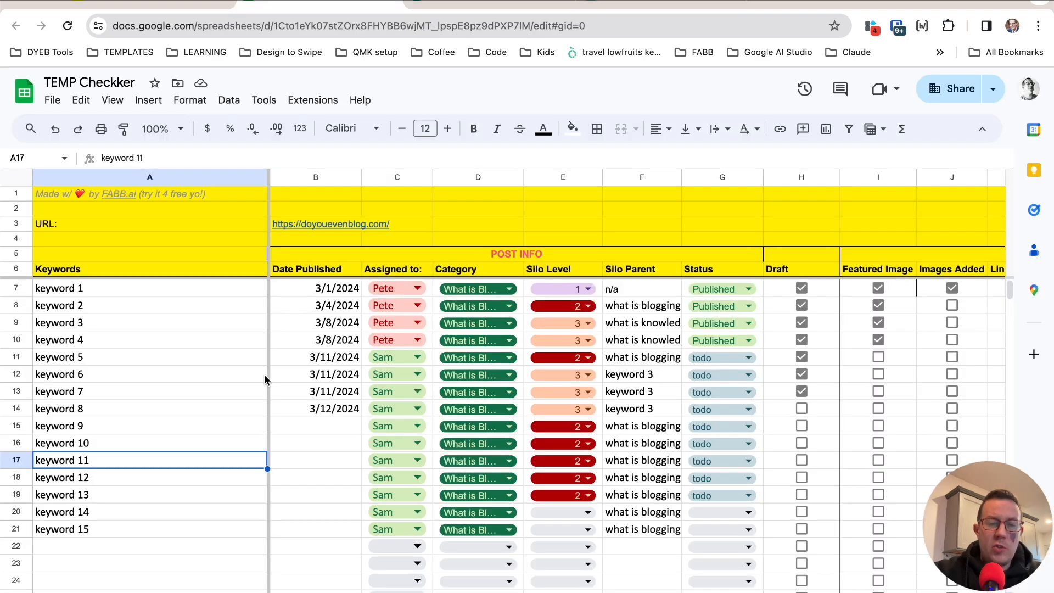
scroll(191, 381, "down", 1)
scroll(191, 380, "up", 1)
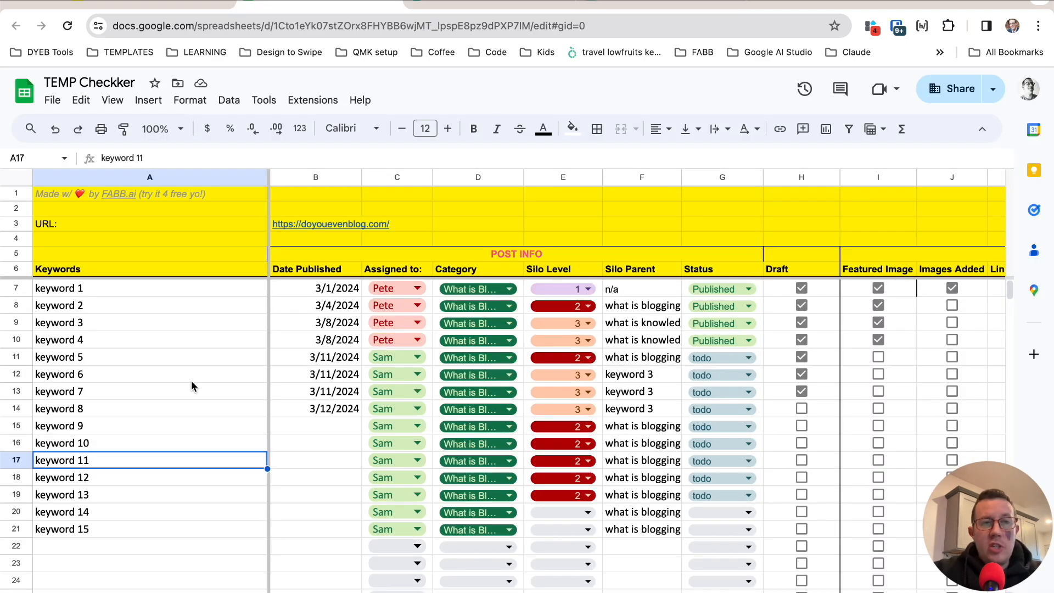
left_click_drag(186, 311, 891, 499)
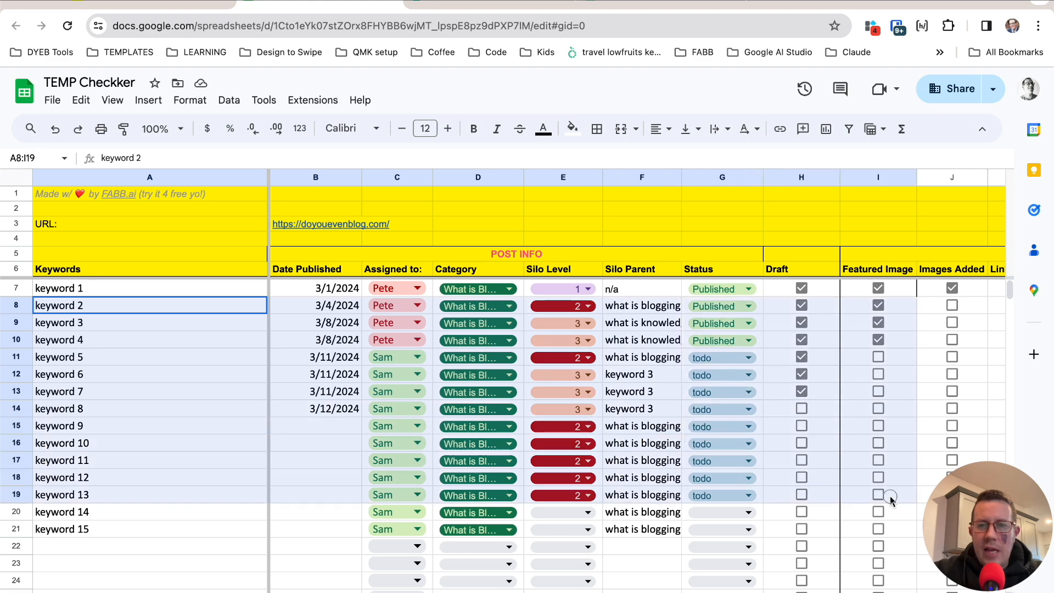
scroll(891, 496, "right", 5)
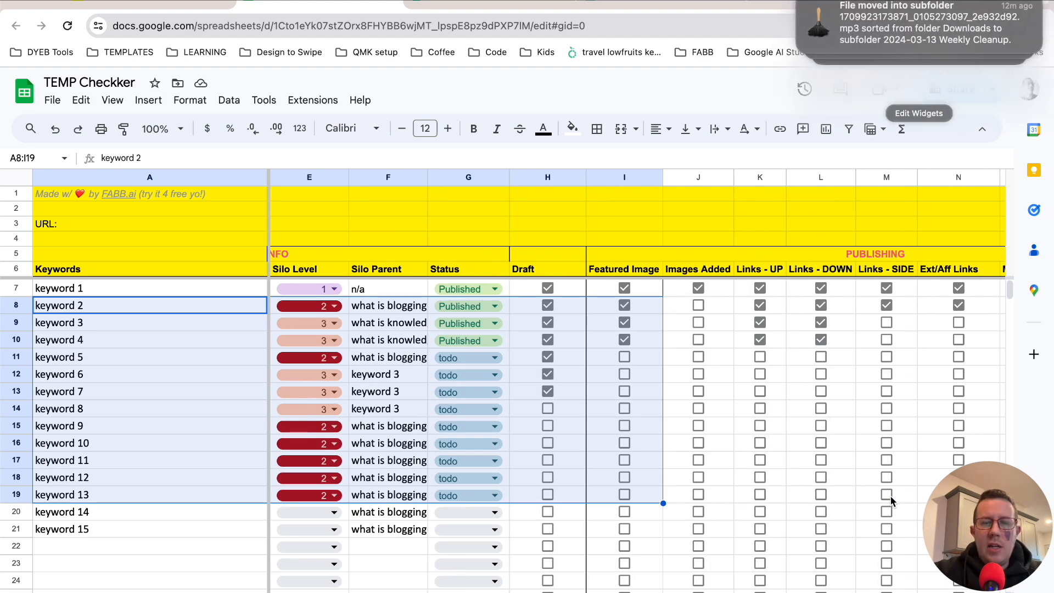
scroll(805, 448, "left", 5)
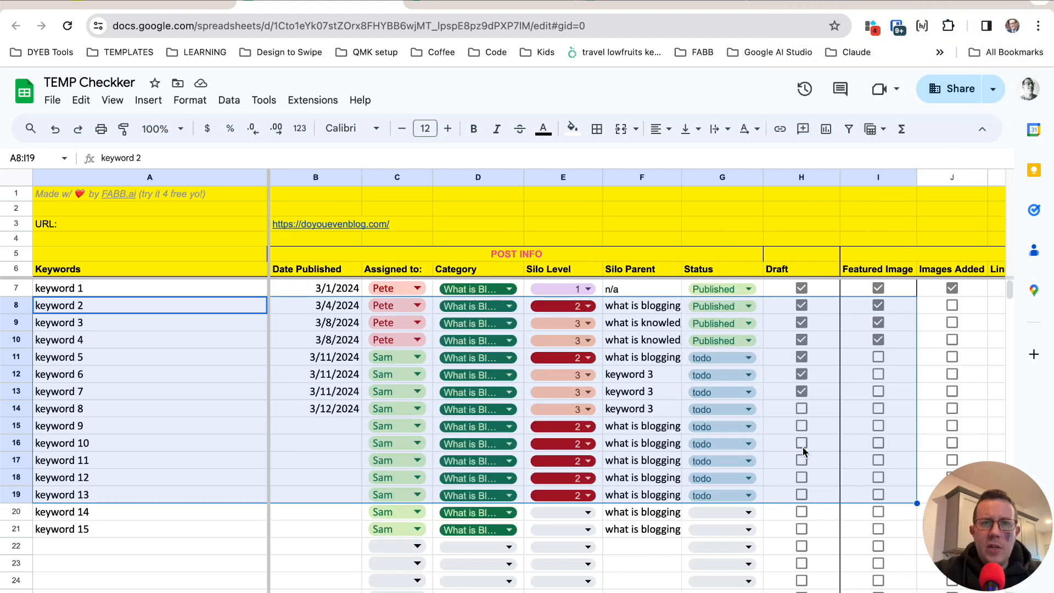
left_click(296, 422)
Step: Open hemingwayapp.com in a new browser tab
key("ctrl+Tab")
key("super+t")
type("hemingwayapp.com")
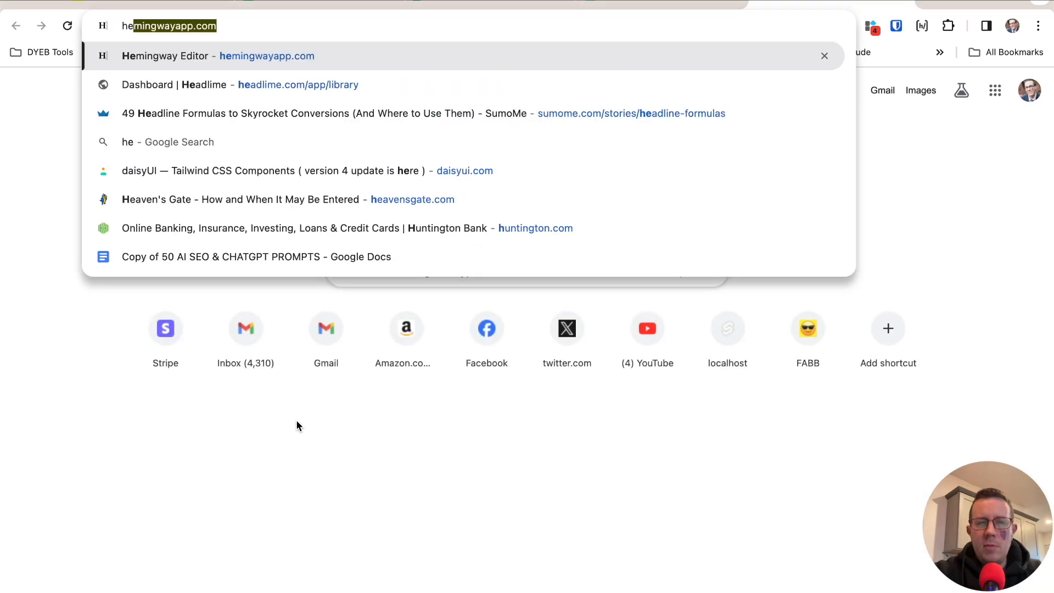
key("Return")
Step: Switch to the blogging workflow note in Obsidian and review its Tools list near the beginning
key("super+Tab")
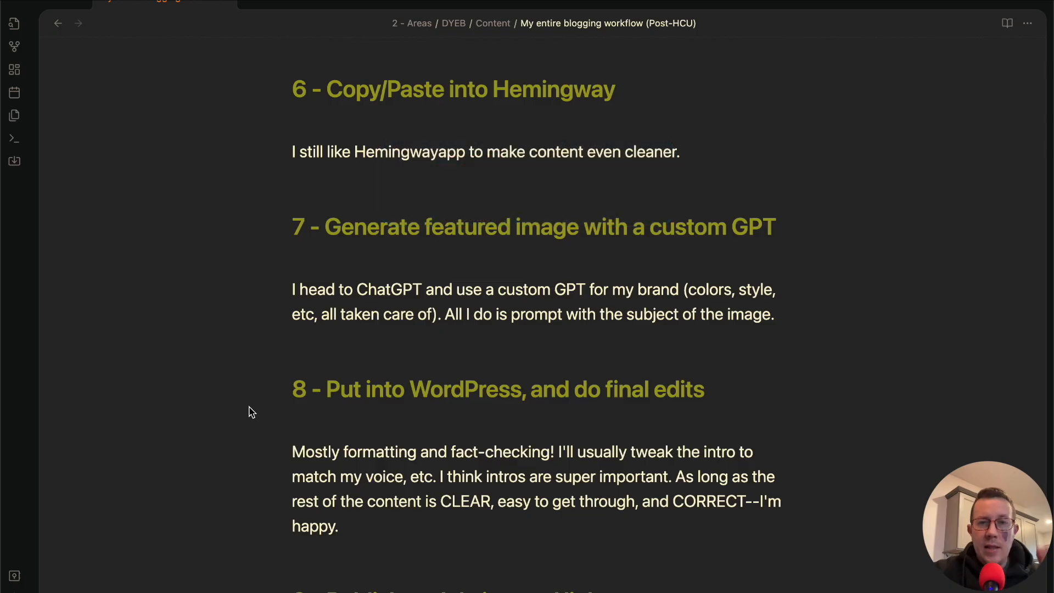
scroll(396, 427, "up", 20)
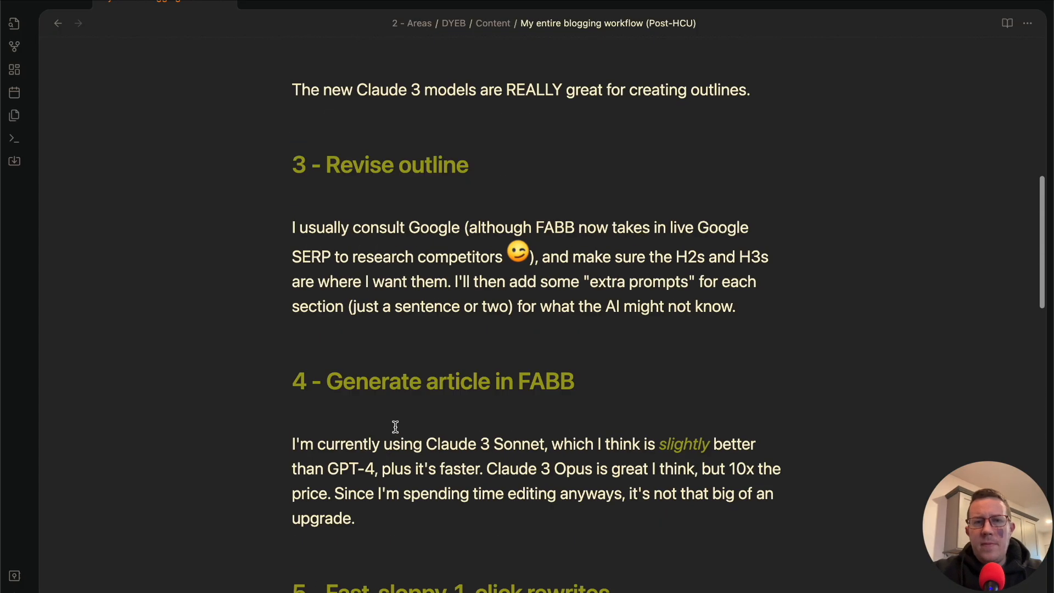
scroll(396, 425, "up", 3)
left_click(284, 299)
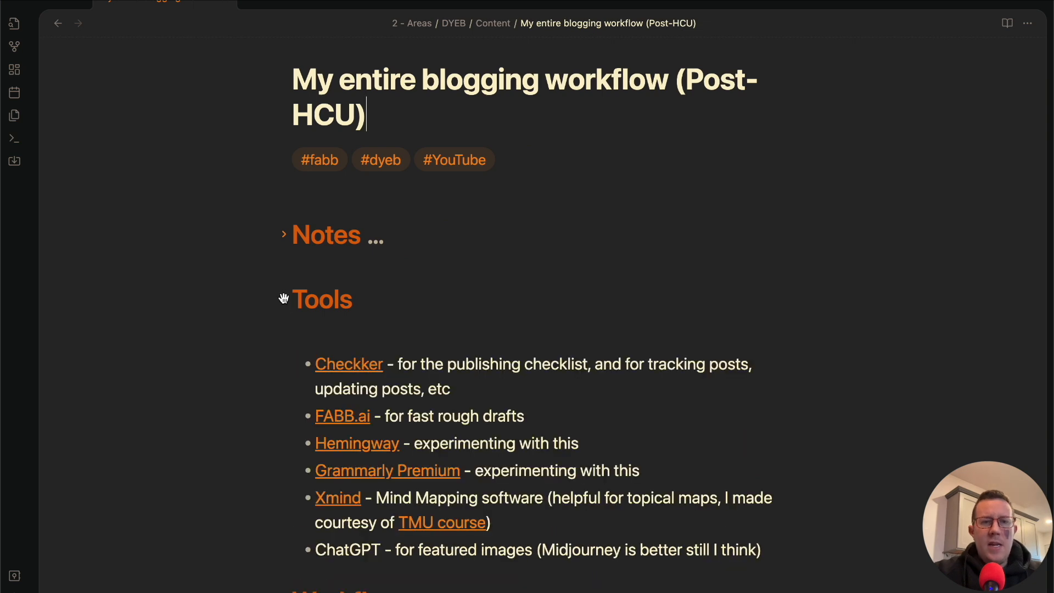
scroll(321, 368, "down", 3)
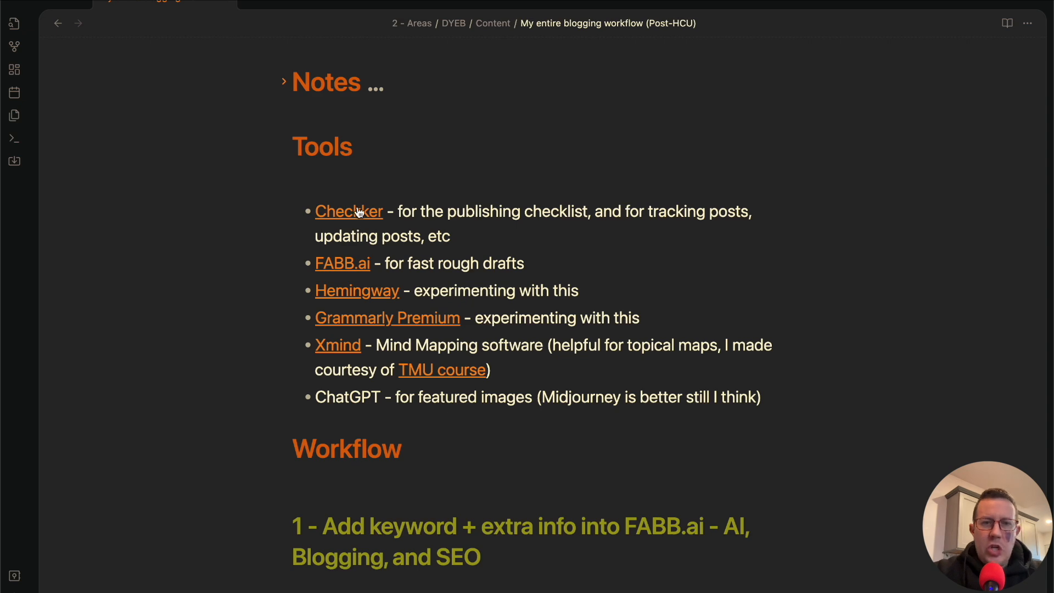
Step: Return to the TEMP Checkker spreadsheet in the browser and examine its draft and publishing checklist columns
key("super+Tab")
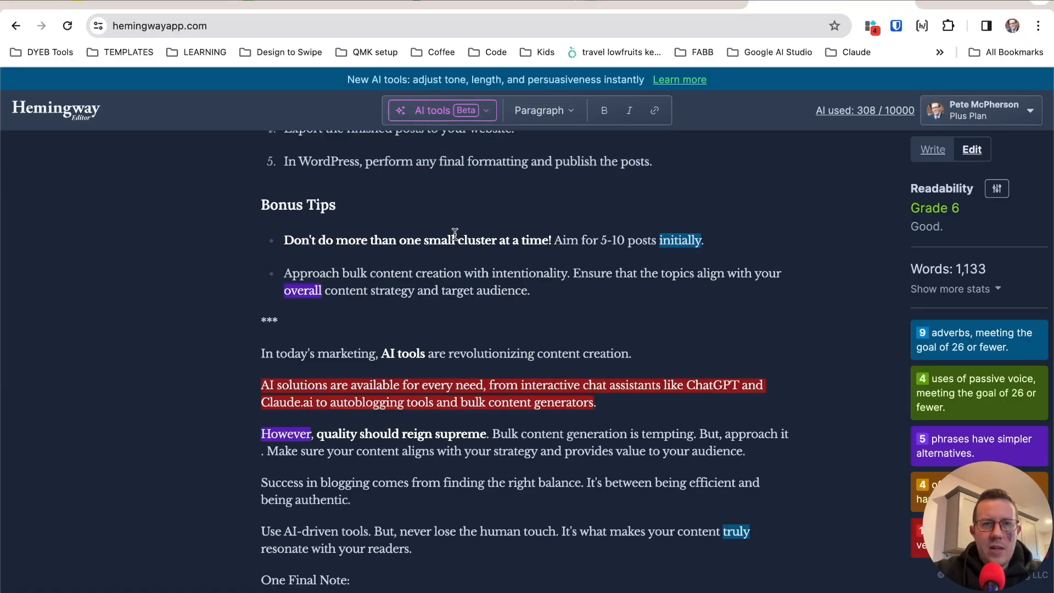
key("ctrl+Tab")
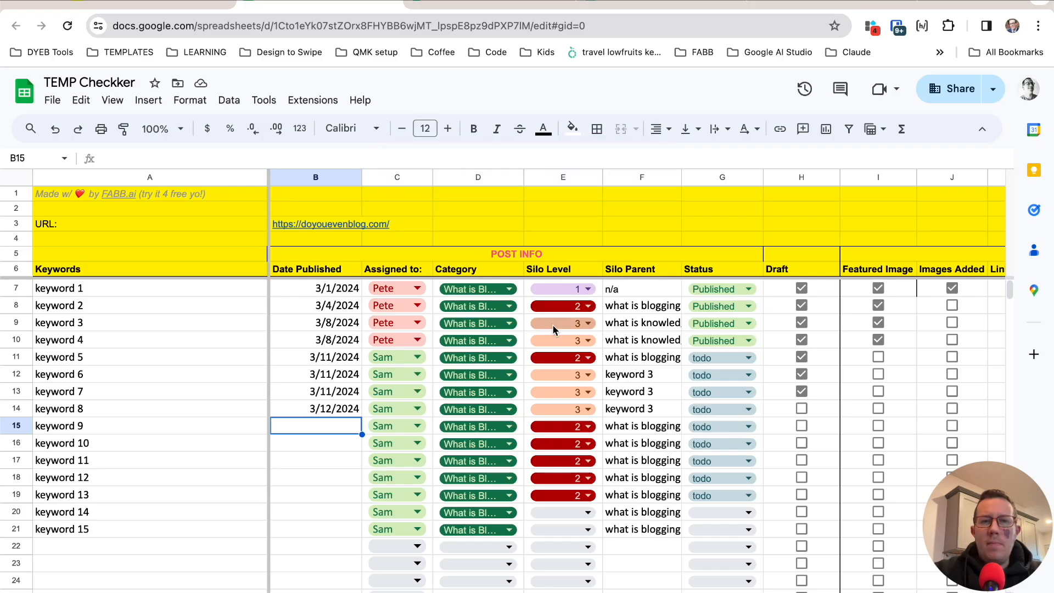
scroll(550, 338, "right", 10)
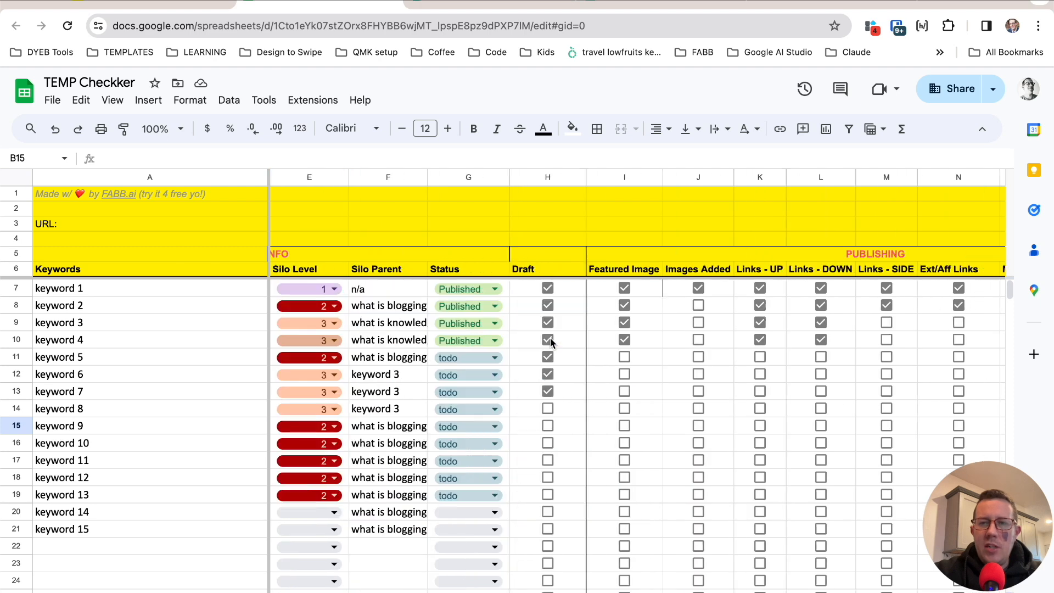
scroll(550, 338, "left", 10)
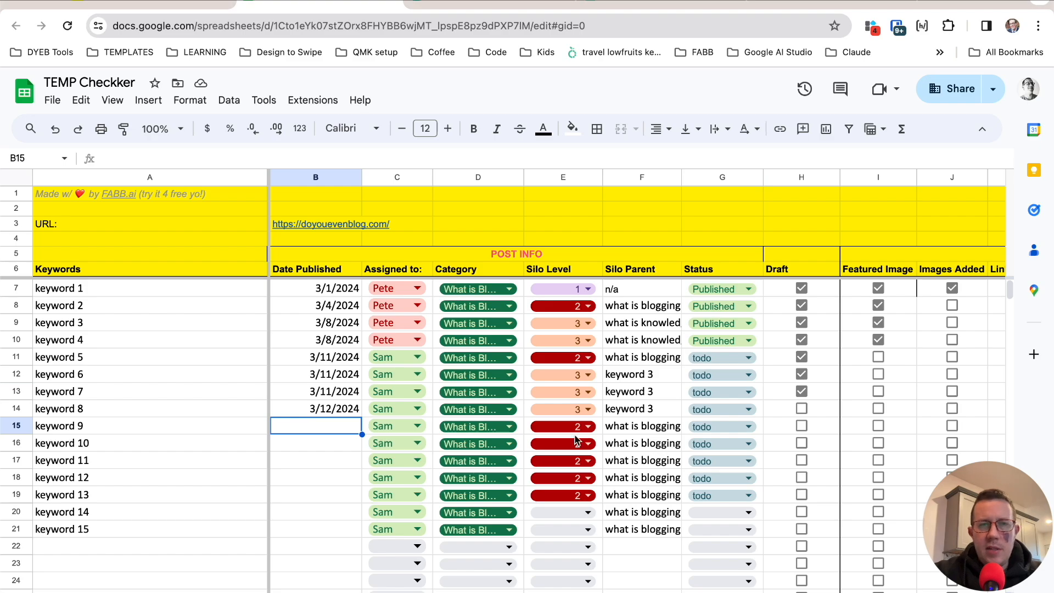
Step: Check the FABB.ai entry in the workflow note against the Pen Happy To-do Queue on the FABB site
key("super+Tab")
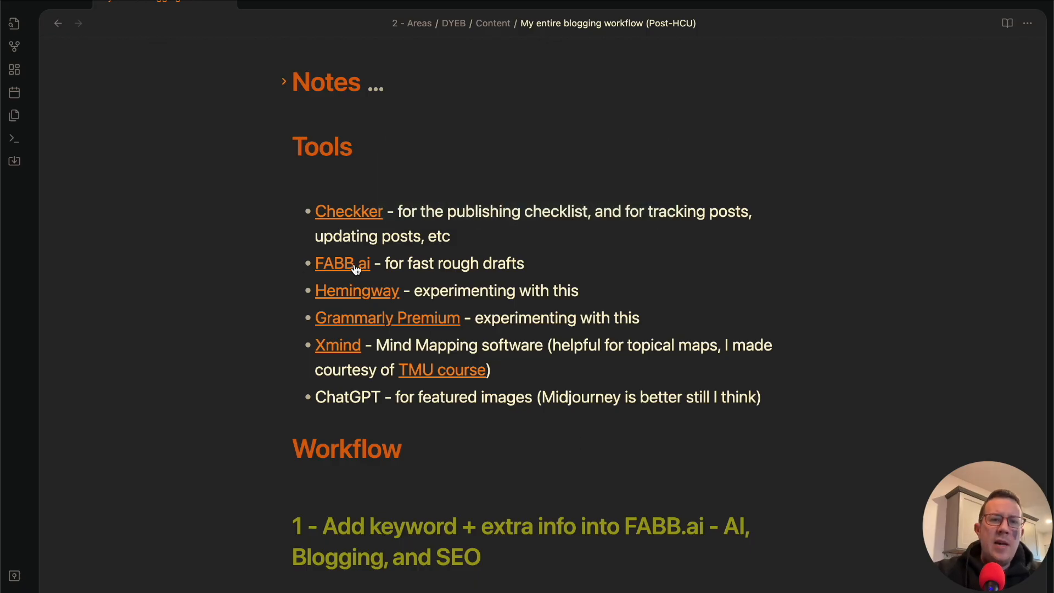
key("super+Tab")
key("ctrl+shift+Tab")
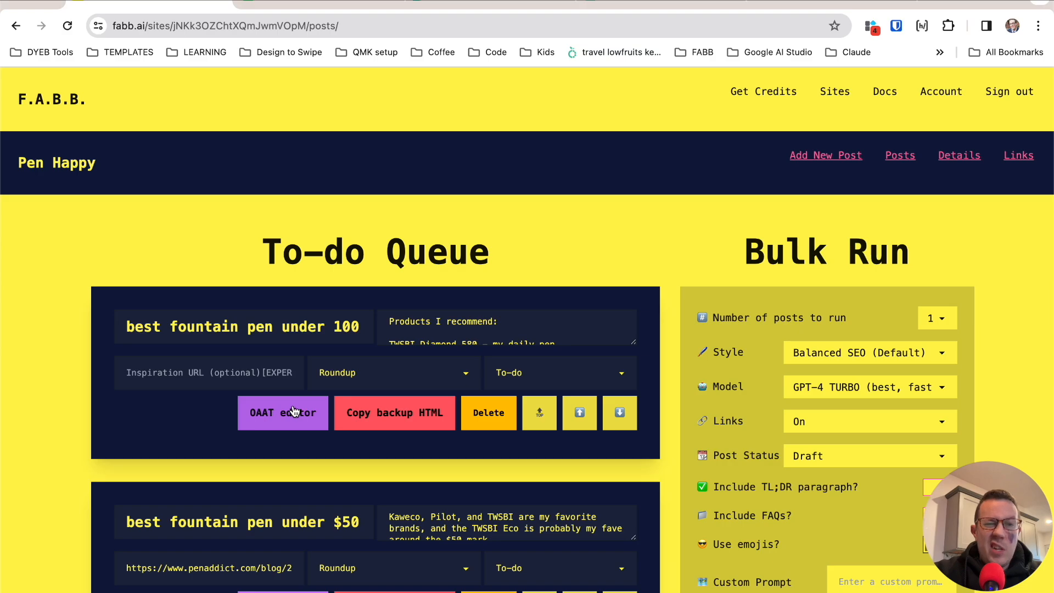
key("super+Tab")
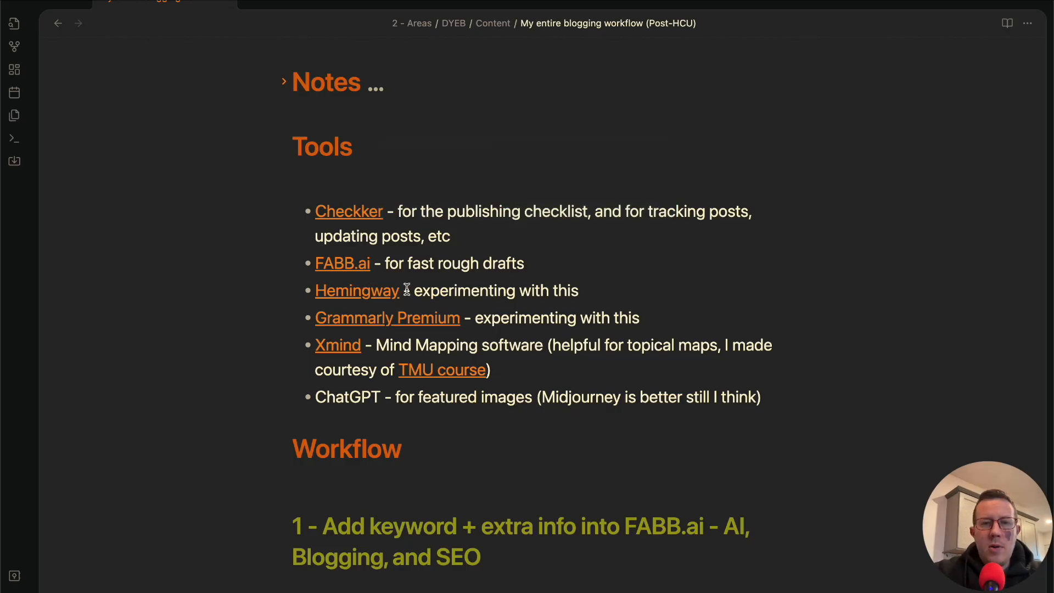
Step: Switch to the Hemingway Editor in the browser, skim the existing article and delete all of its text
key("super+Tab")
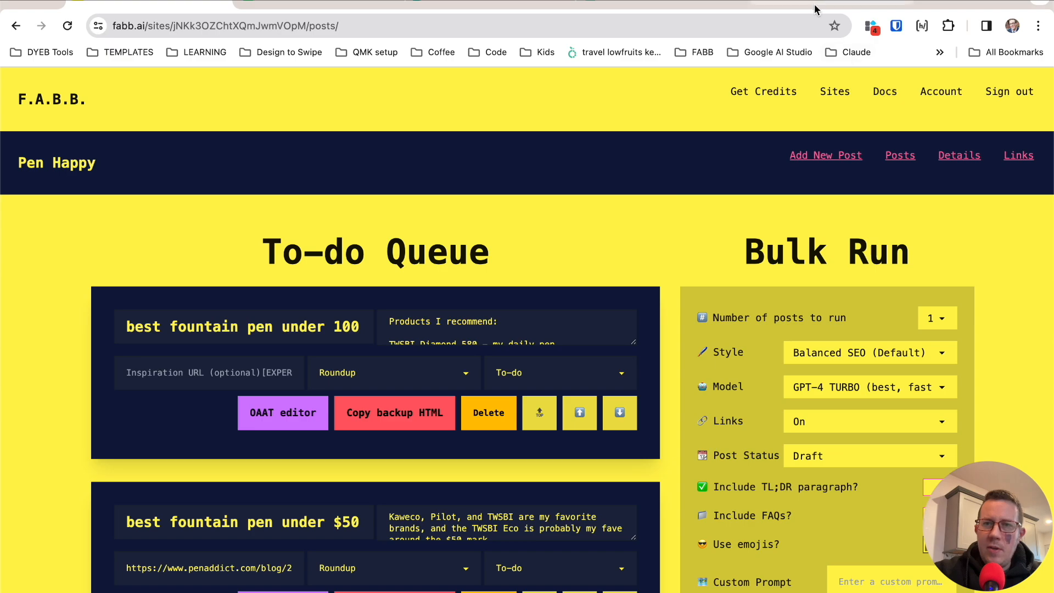
left_click(815, 5)
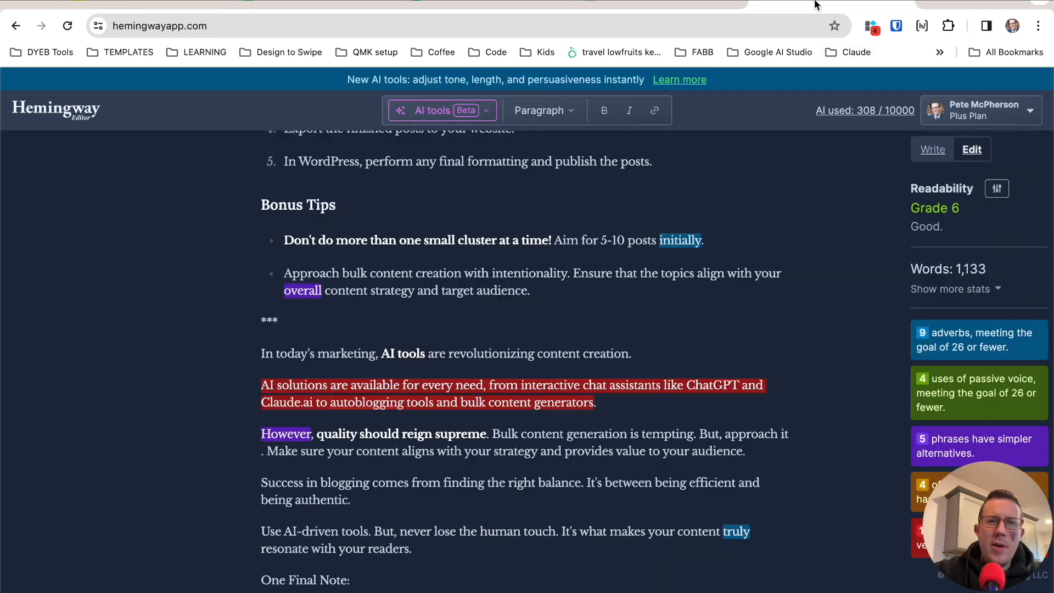
scroll(486, 190, "down", 3)
scroll(487, 191, "up", 10)
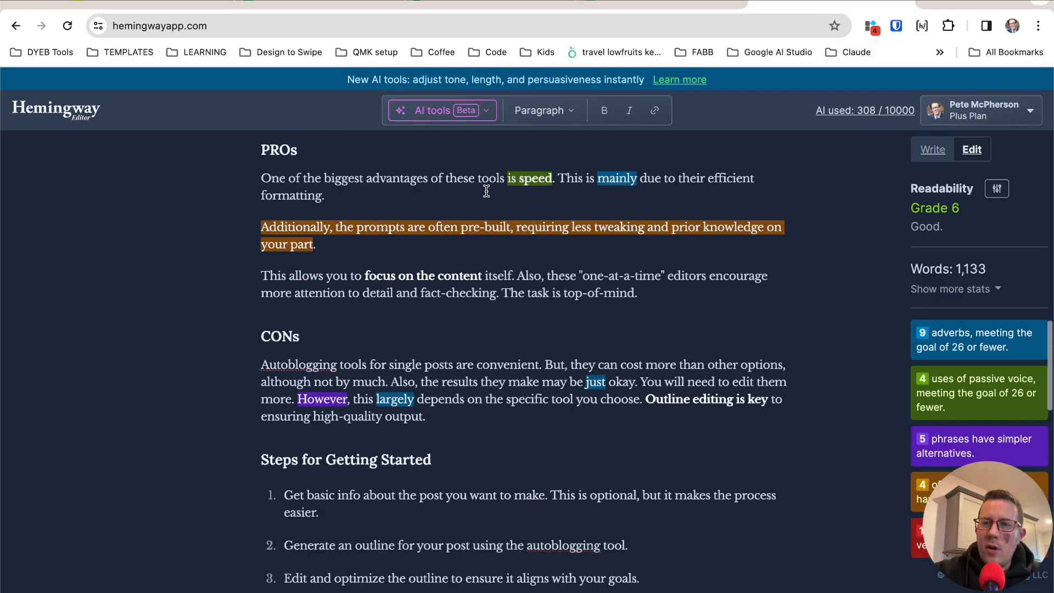
scroll(486, 191, "down", 5)
scroll(486, 191, "up", 10)
key("super+a")
key("BackSpace")
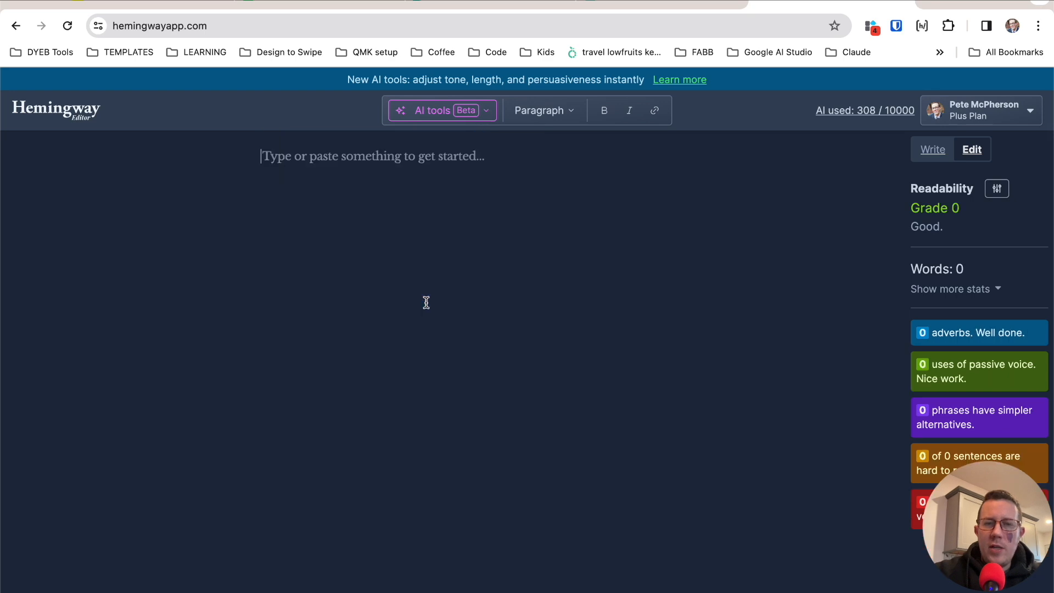
Step: View the Grammarly dashboard and the BNT Featured Image Creator GPT, and return to the workflow note's Tools list
left_click(492, 3)
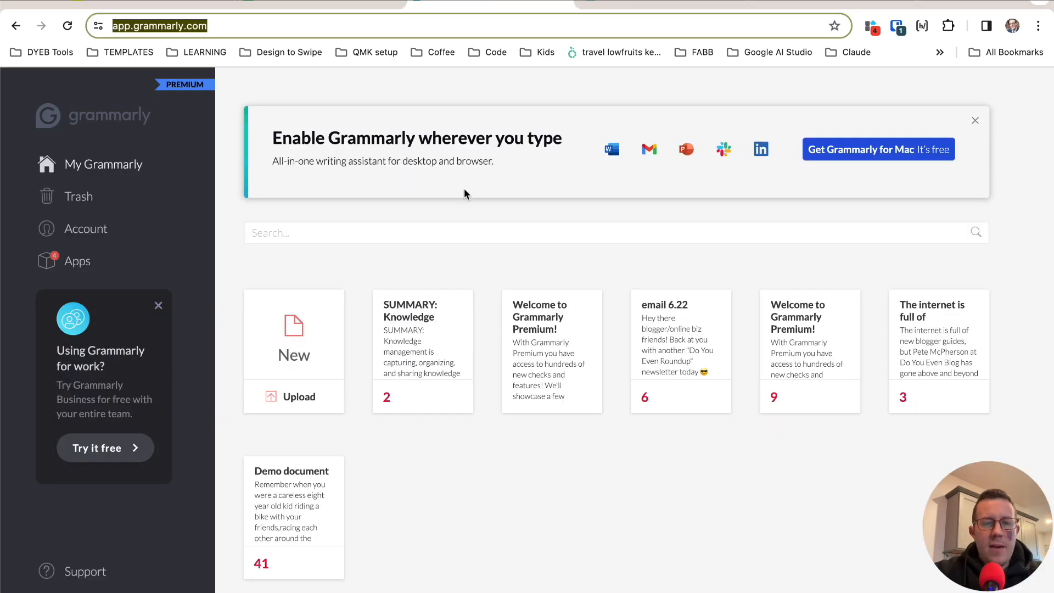
key("ctrl+Tab")
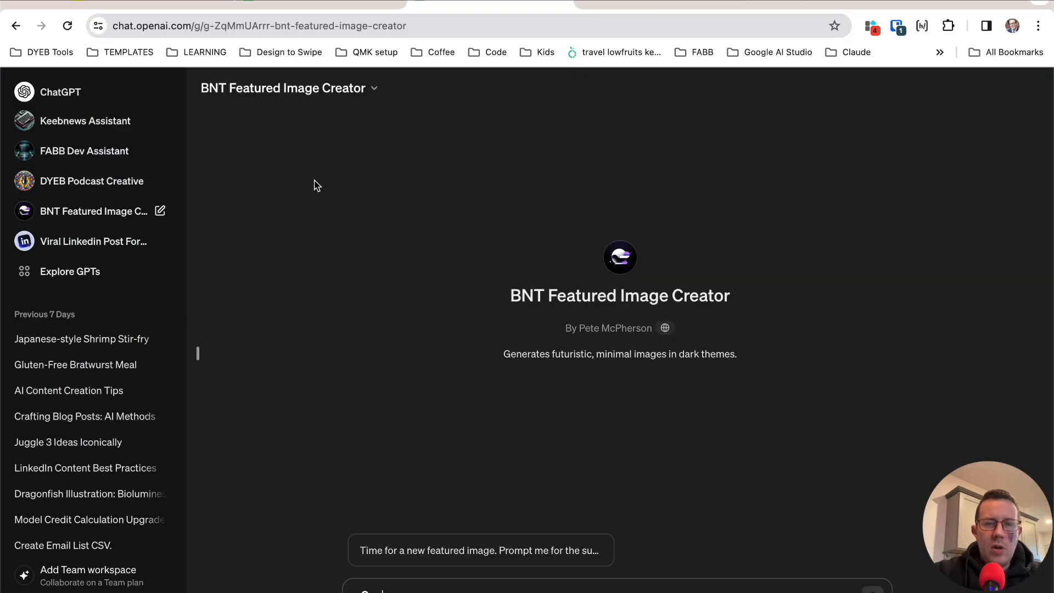
key("super+Tab")
scroll(515, 268, "down", 1)
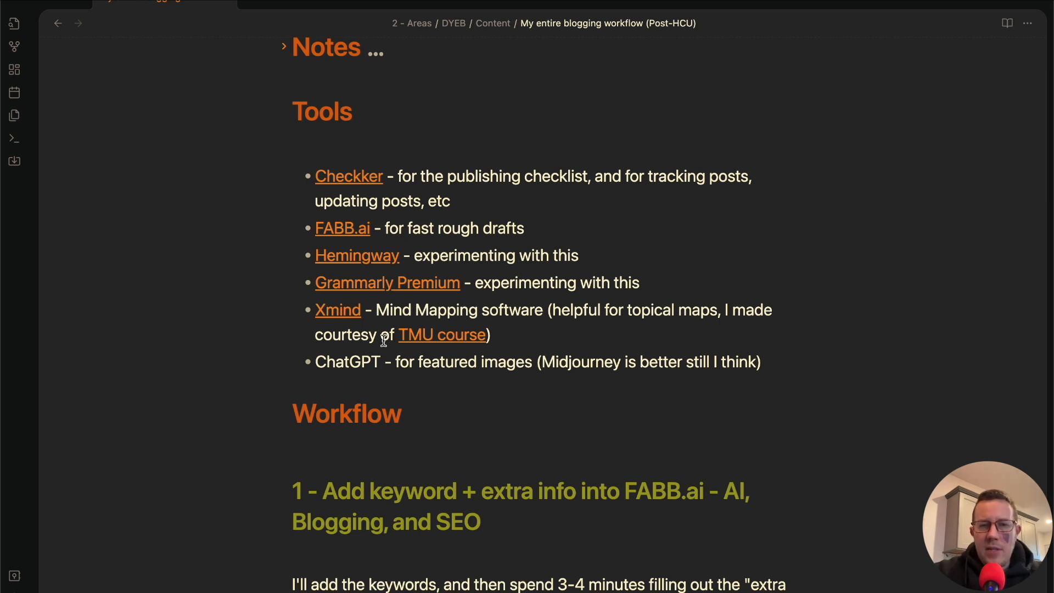
scroll(385, 332, "down", 1)
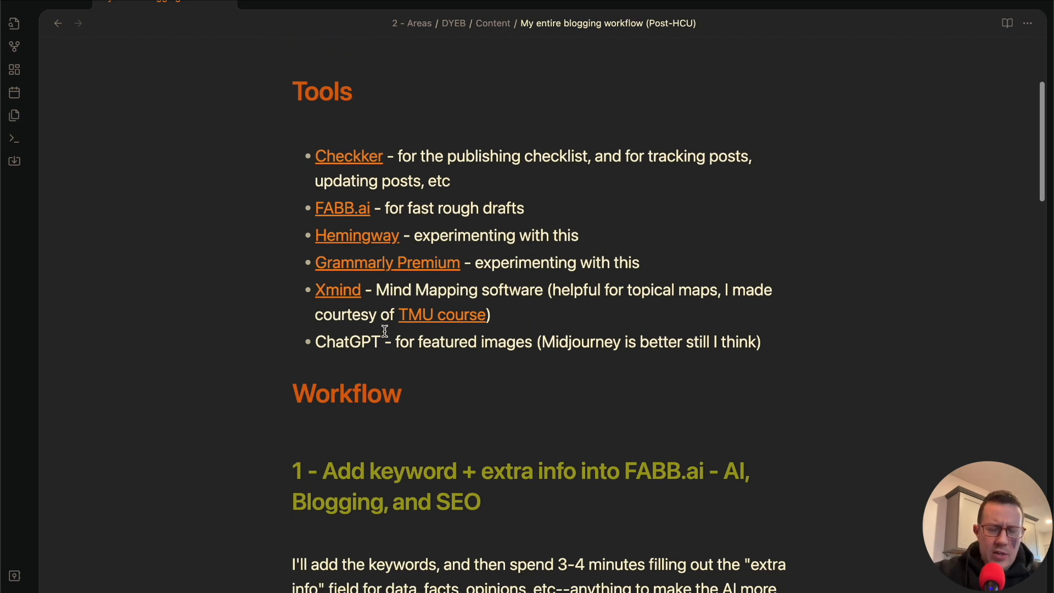
Step: Open the TMU course link from the Xmind entry in the Tools list
triple_click(403, 292)
left_click(417, 314)
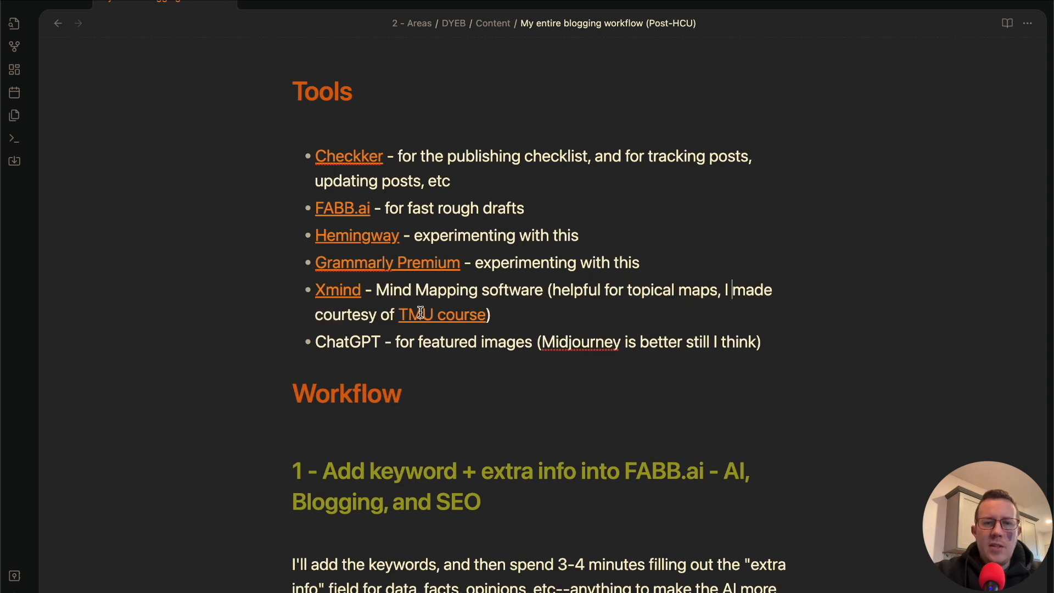
left_click(455, 317)
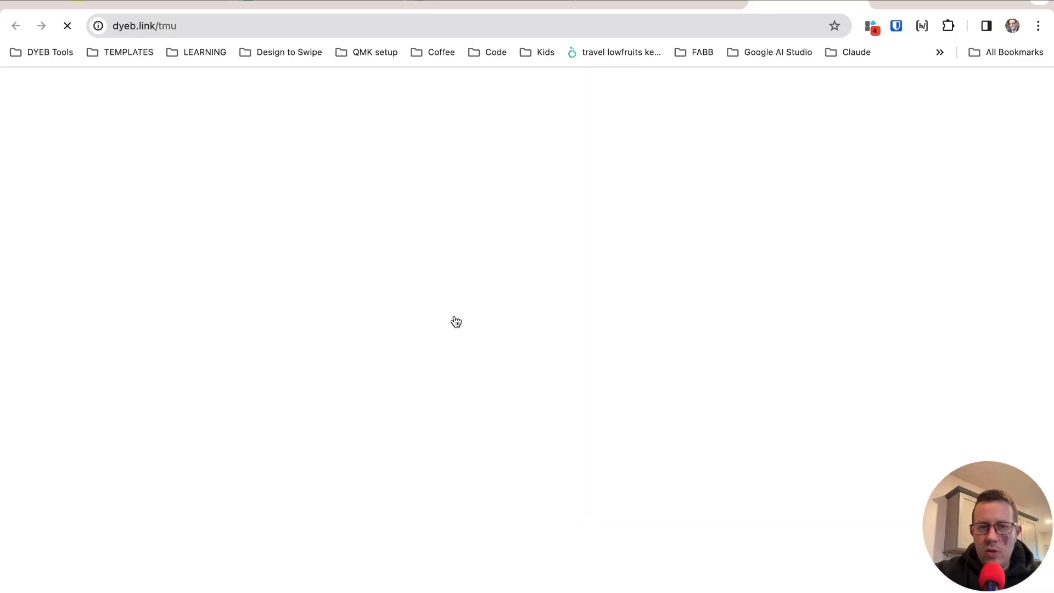
Step: Examine the Topical Maps Unlocked course page and its sample mind map, close the page and return to the workflow note
scroll(479, 324, "down", 10)
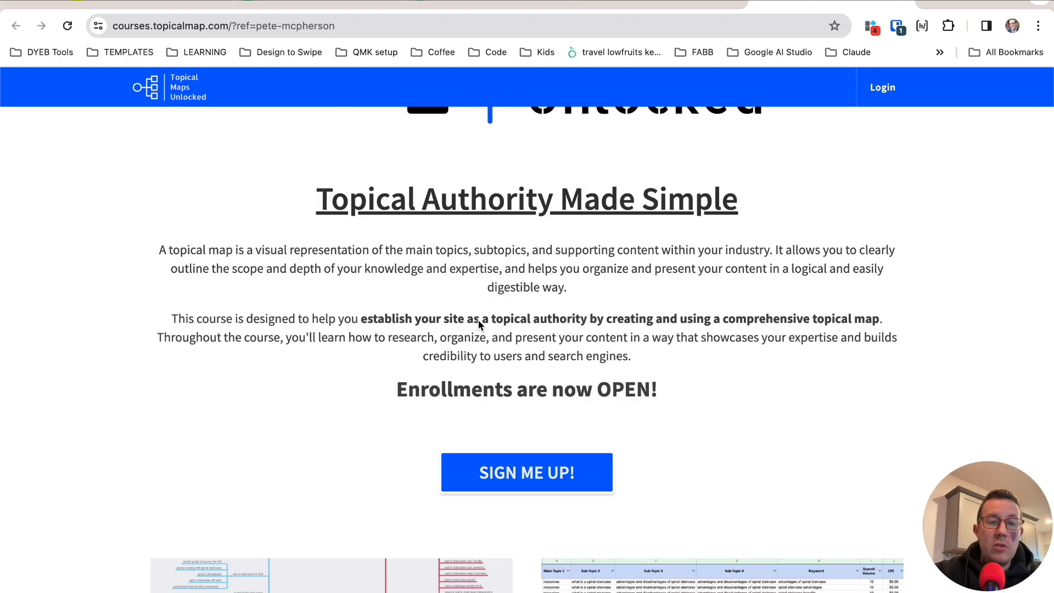
scroll(479, 325, "down", 2)
scroll(478, 322, "up", 12)
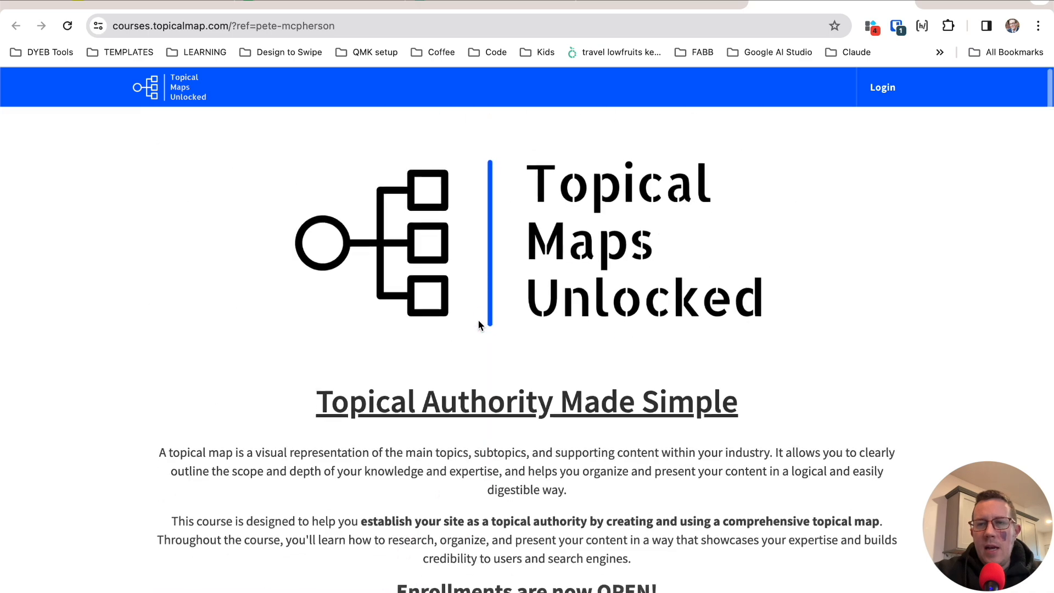
scroll(504, 321, "down", 12)
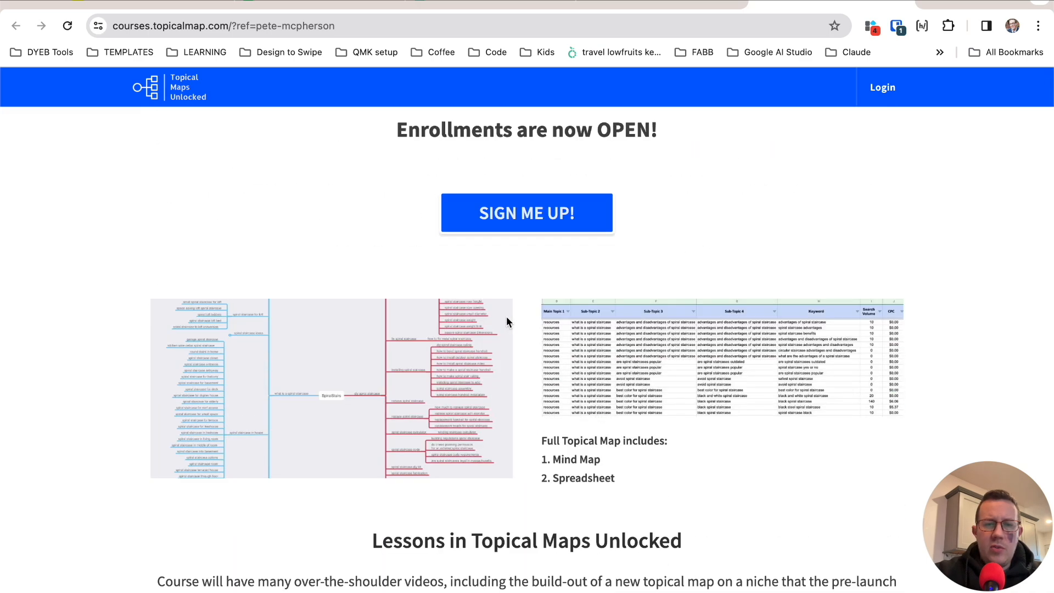
scroll(507, 322, "up", 3)
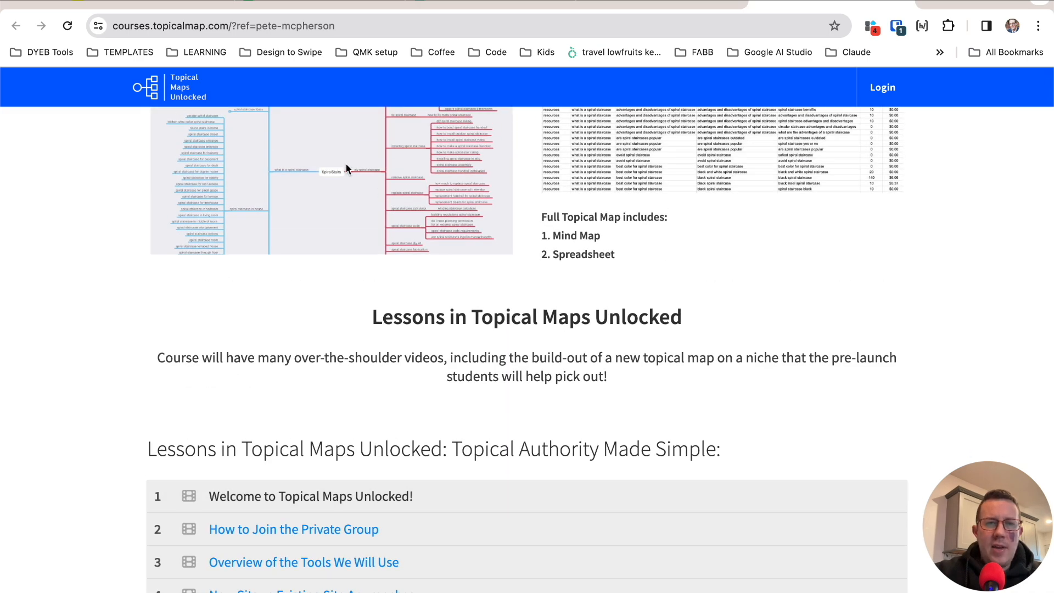
scroll(317, 173, "up", 5)
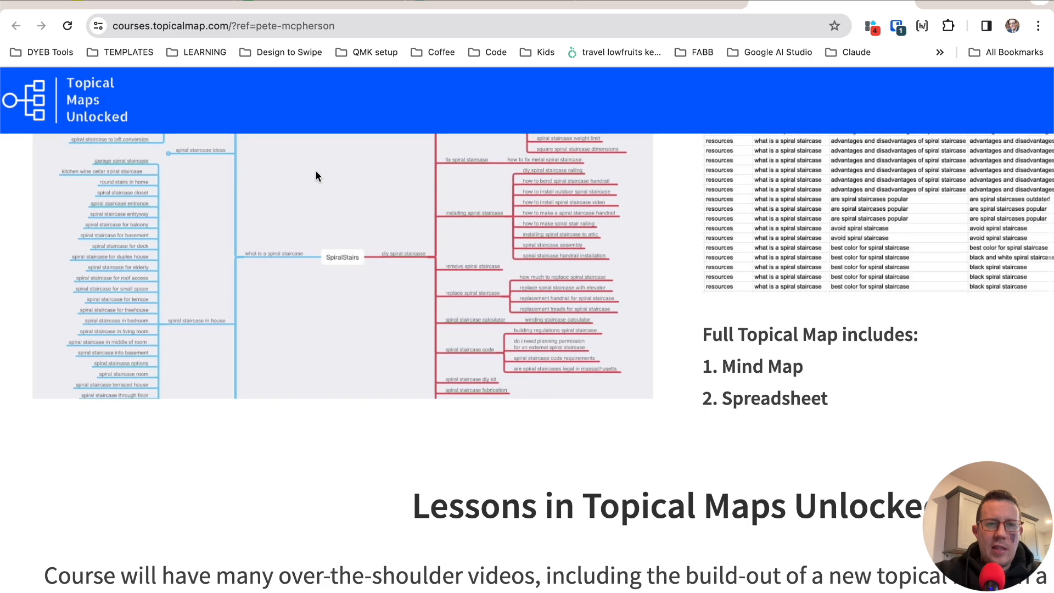
scroll(315, 170, "up", 3)
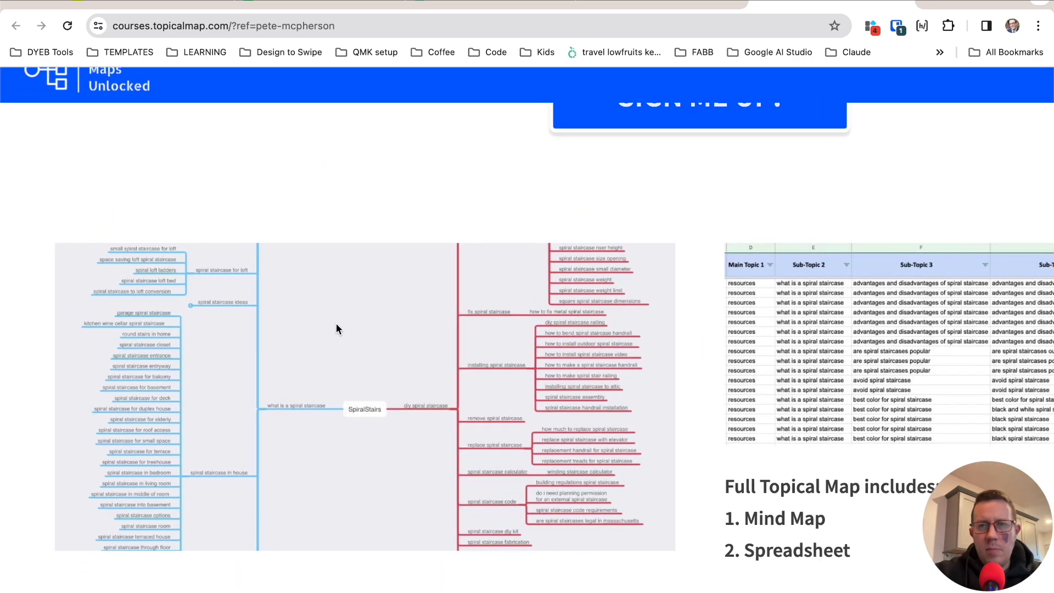
scroll(336, 329, "left", 1)
key("super+w")
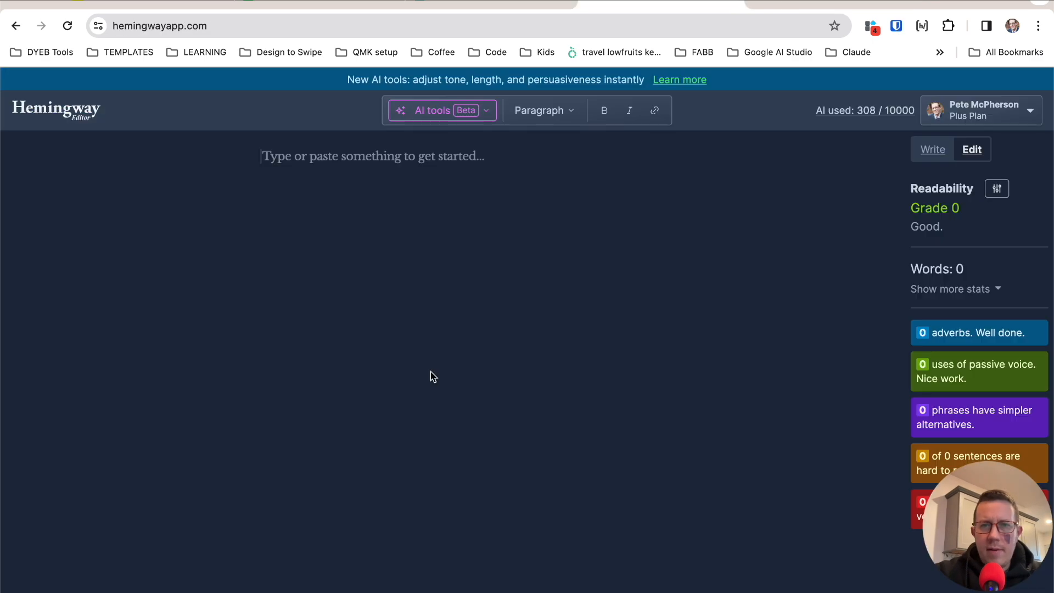
key("super+Tab")
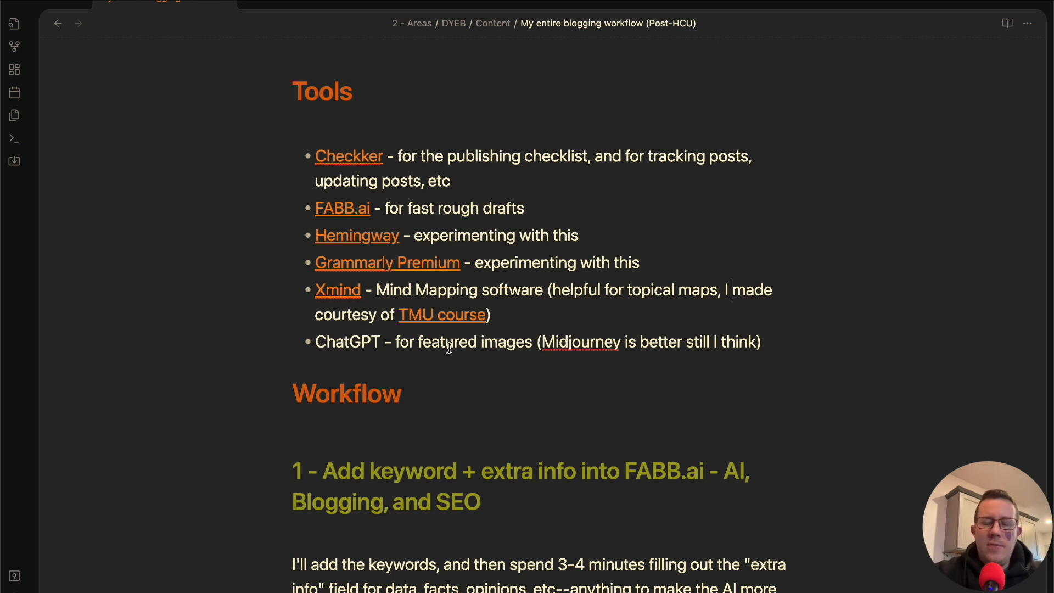
Step: Read the ChatGPT entry of the Tools list and the first two Workflow sections of the note
double_click(562, 344)
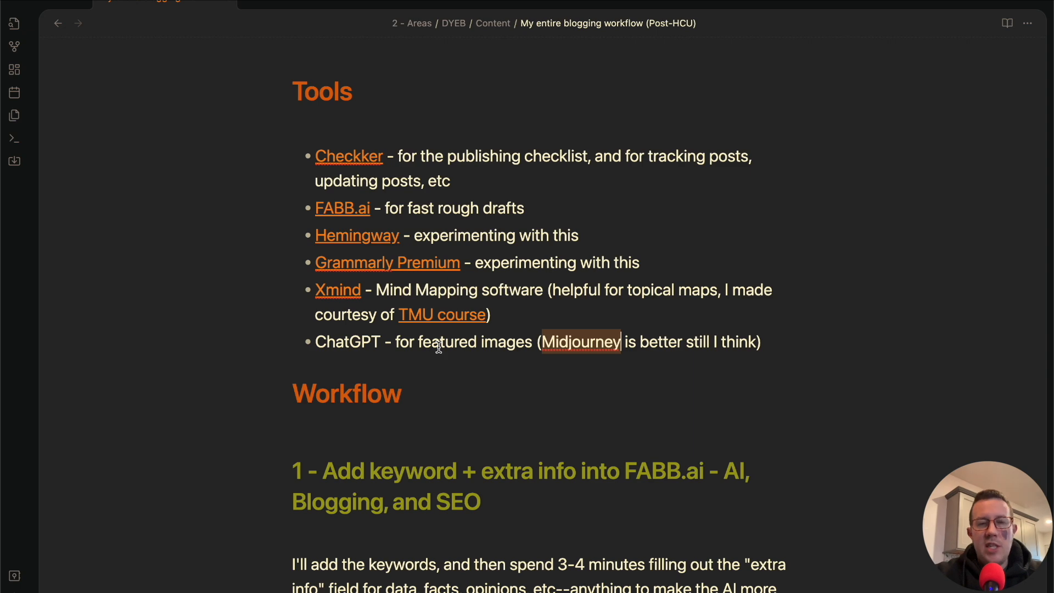
scroll(439, 347, "down", 5)
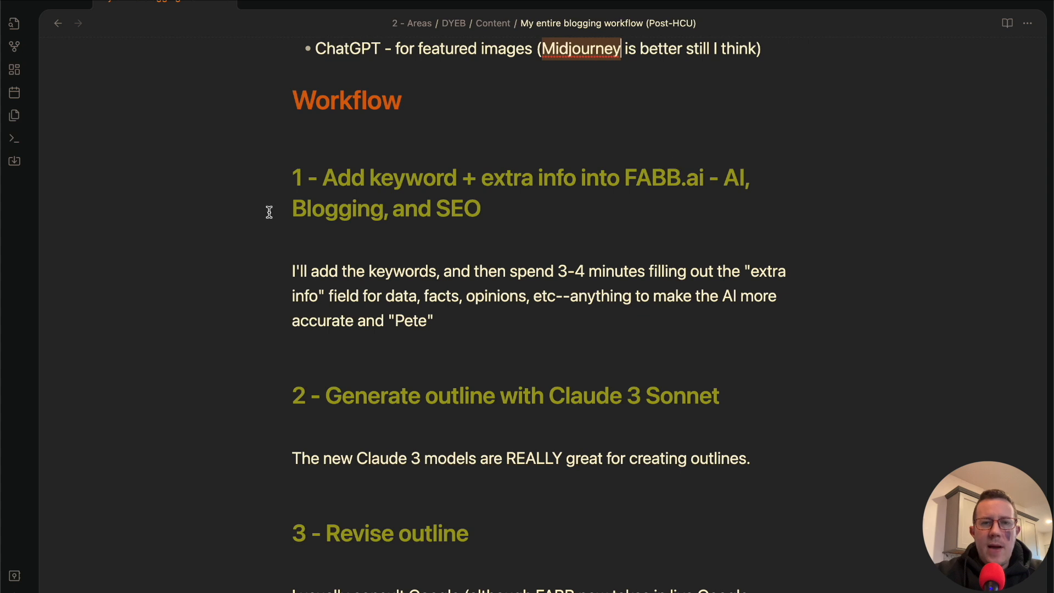
scroll(526, 383, "down", 2)
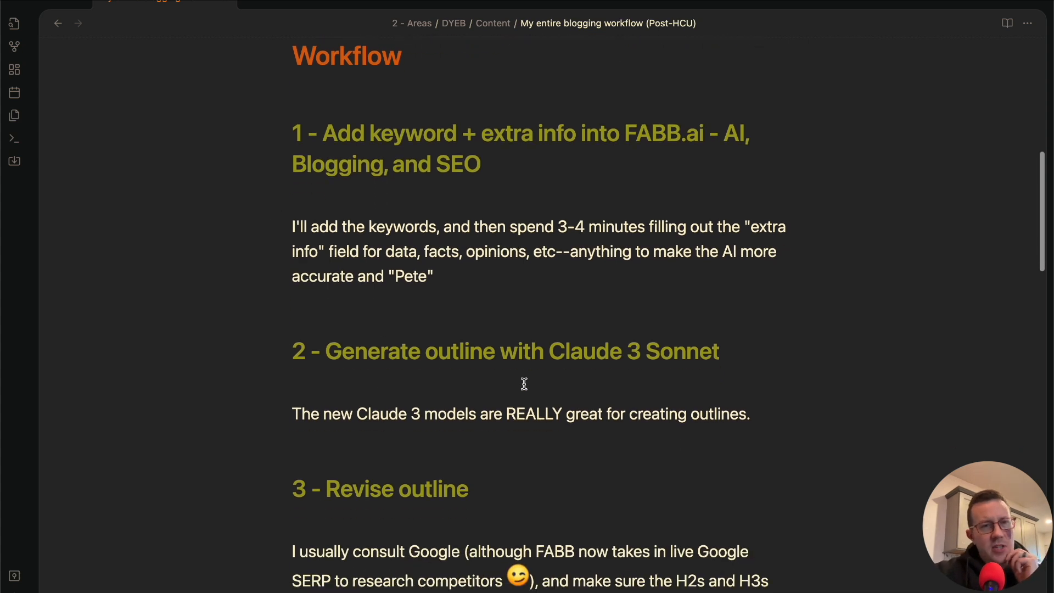
triple_click(399, 338)
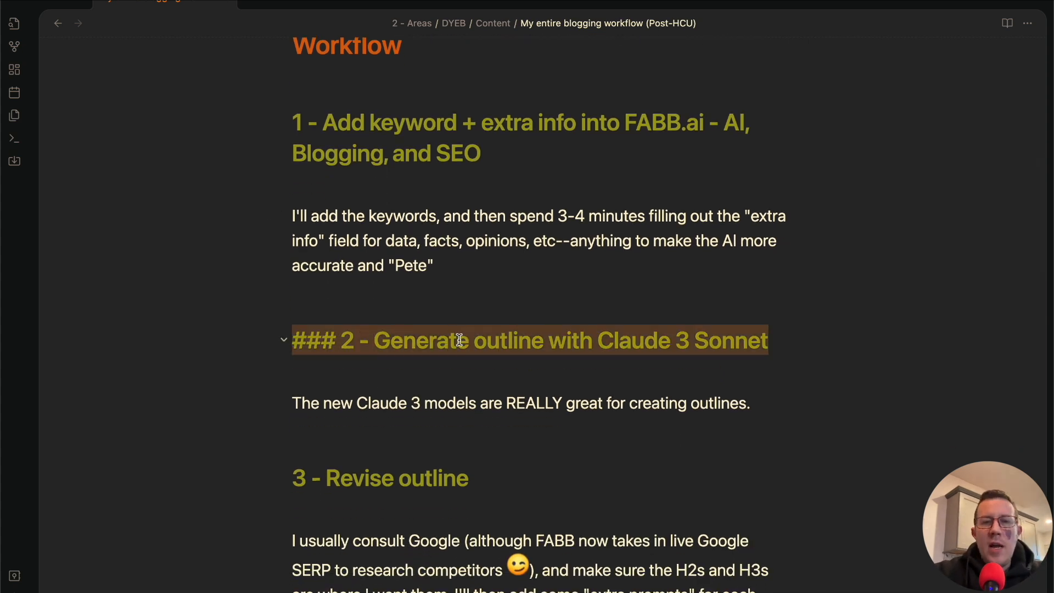
scroll(507, 361, "down", 1)
scroll(507, 361, "down", 1)
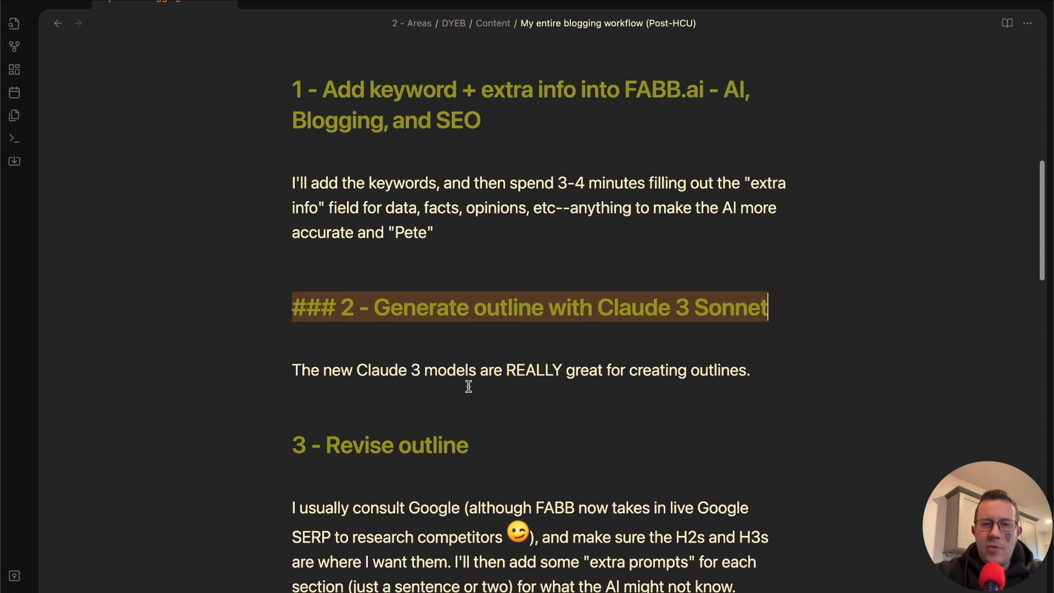
scroll(482, 385, "down", 1)
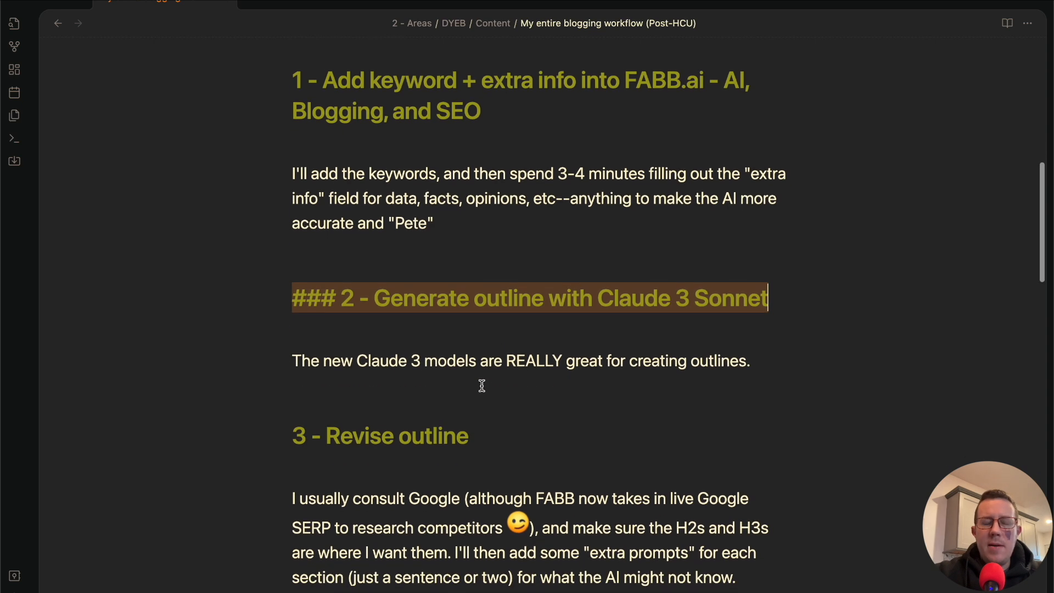
Step: Switch to FABB in the browser and open the "best fountain pen under 100" post in the OAAT editor
key("super+Tab")
key("ctrl+Tab")
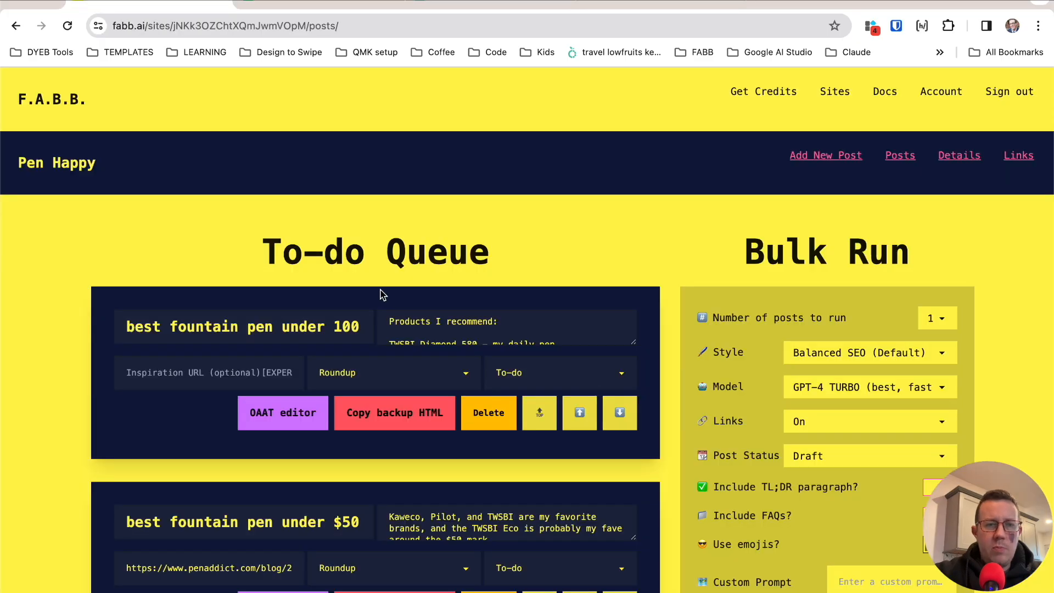
scroll(381, 294, "down", 3)
left_click(287, 259)
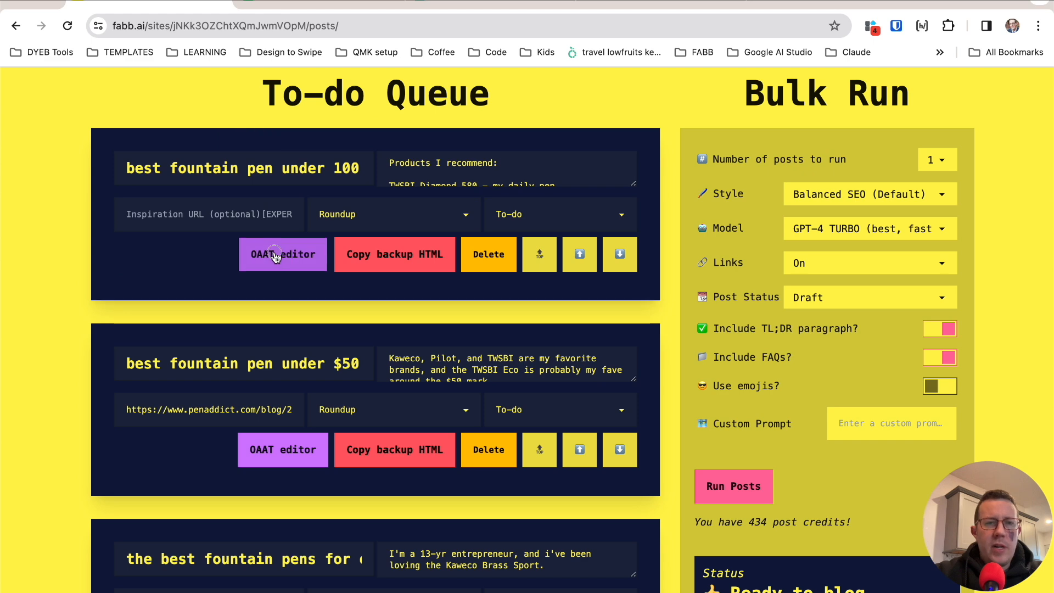
Step: Look at the post's keyword phrase and enlarge the Extra info box until its whole text fits
scroll(297, 274, "down", 1)
triple_click(270, 276)
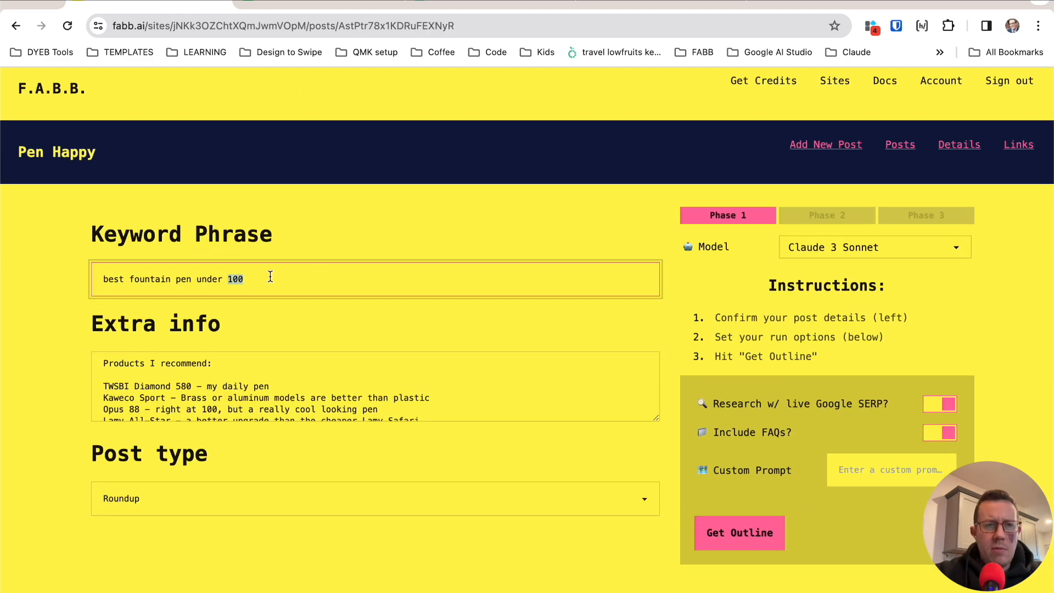
left_click(176, 365)
scroll(174, 374, "up", 2)
scroll(174, 372, "up", 1)
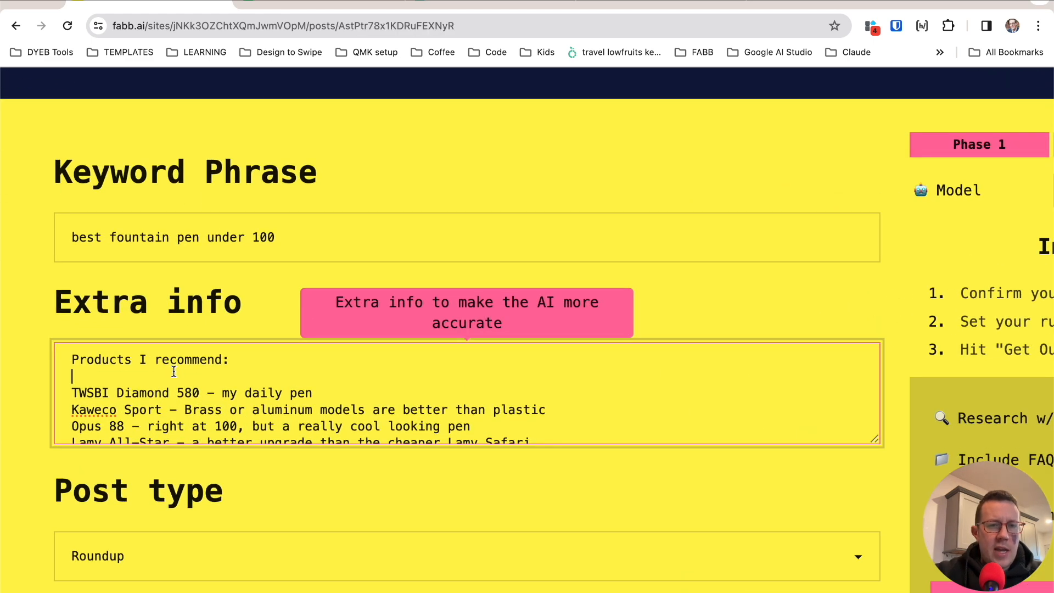
scroll(173, 371, "left", 1)
scroll(186, 392, "down", 1)
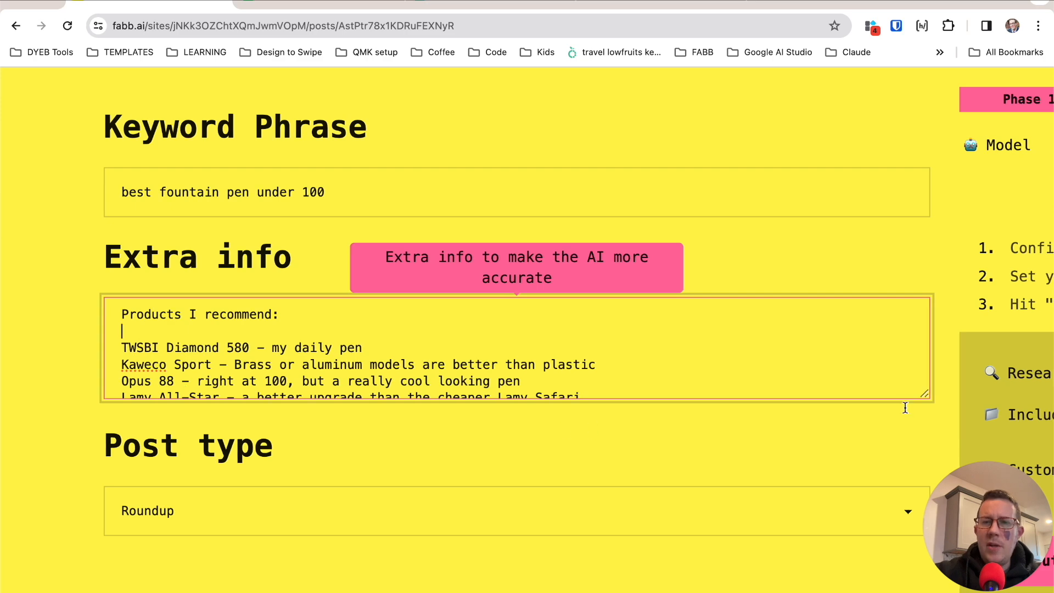
left_click_drag(921, 397, 902, 579)
scroll(431, 458, "down", 1)
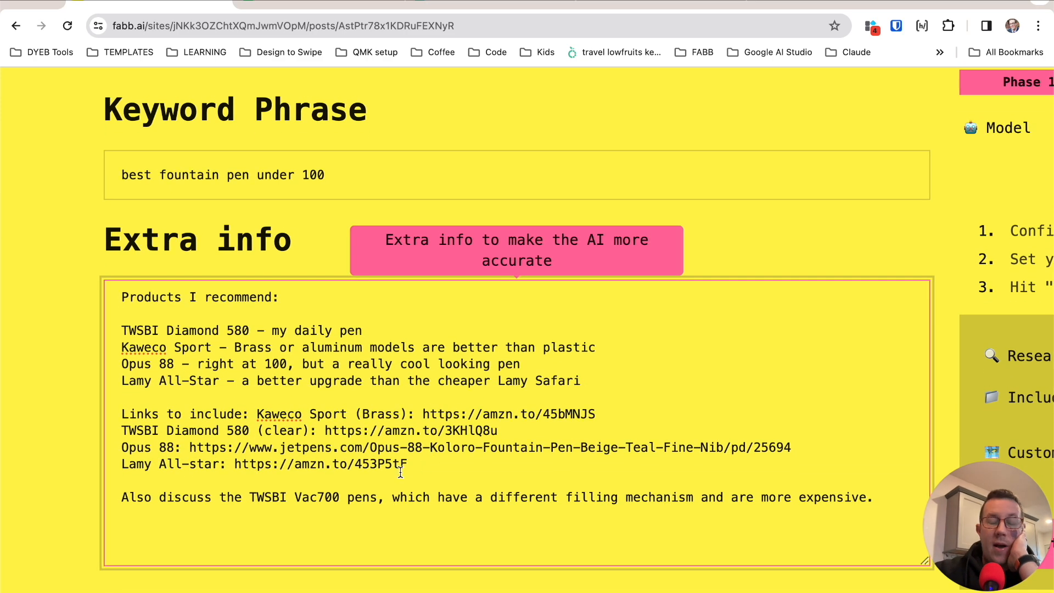
Step: Read through the Extra info notes and keep Roundup as the post type
scroll(323, 462, "up", 1)
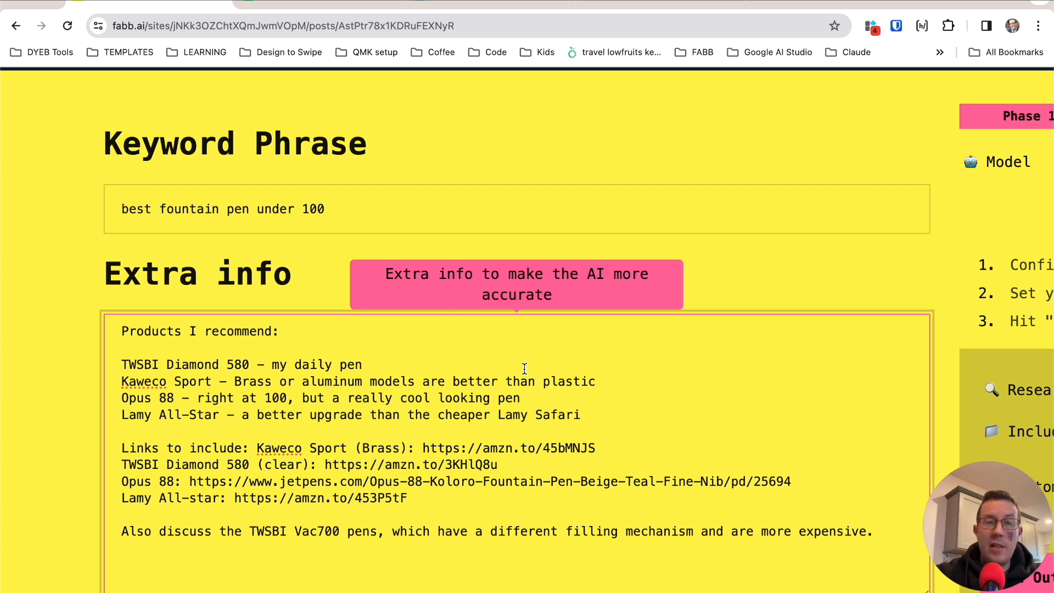
scroll(525, 369, "down", 1)
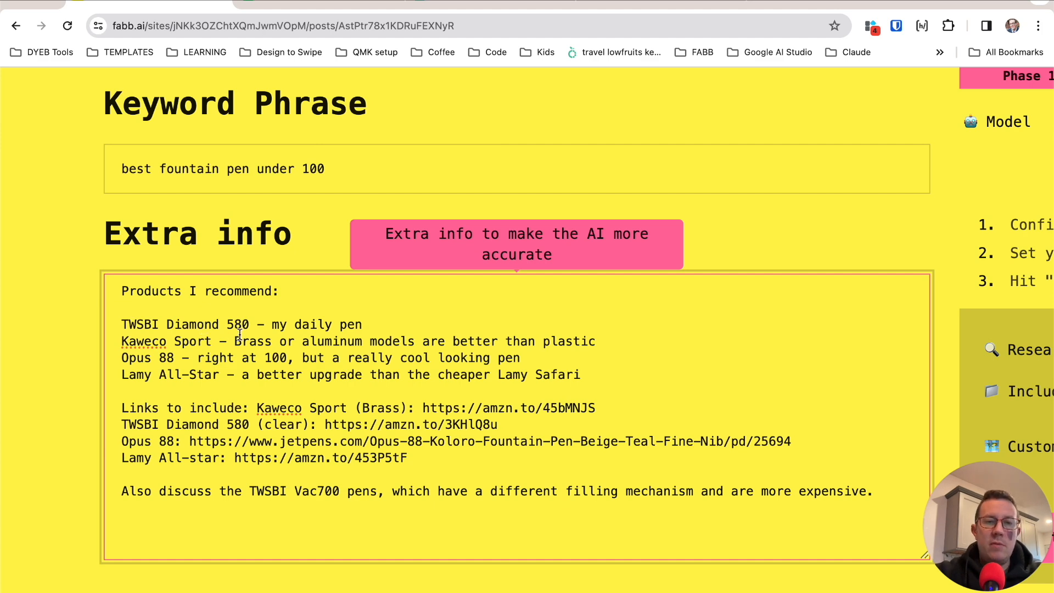
scroll(239, 334, "down", 1)
scroll(239, 334, "up", 1)
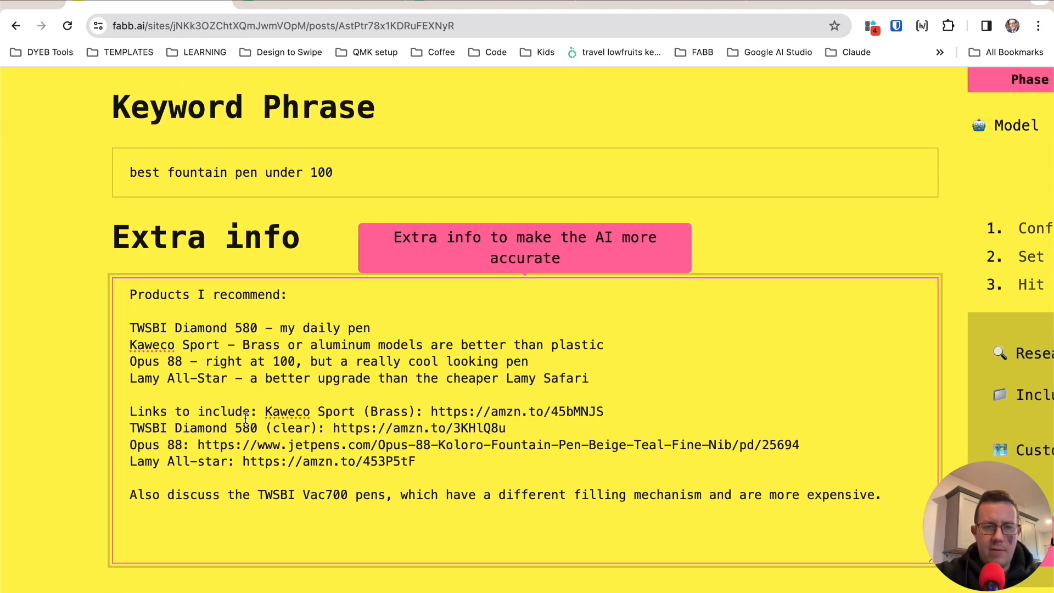
scroll(348, 416, "up", 1)
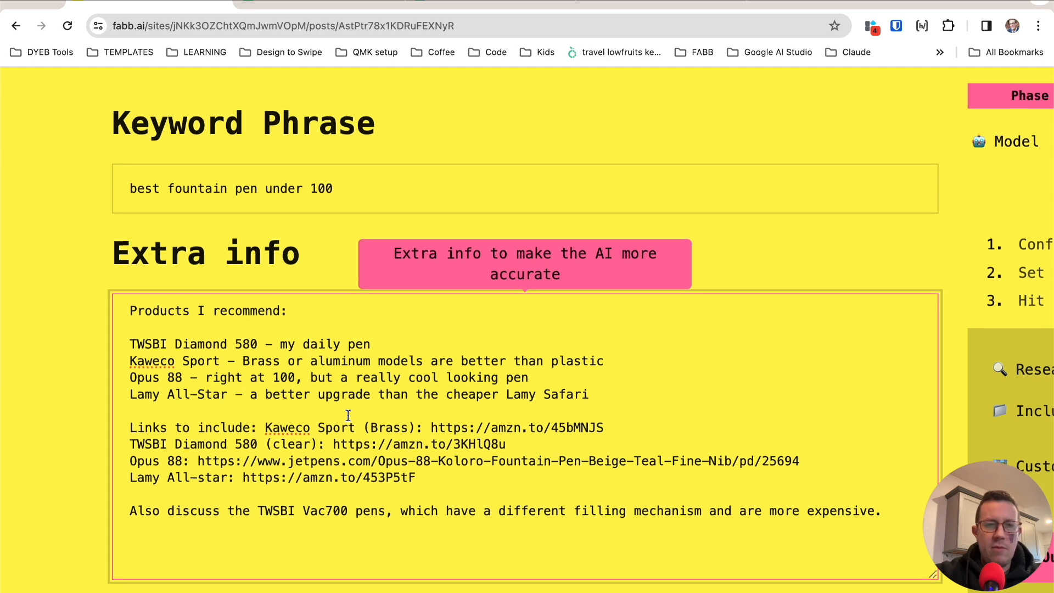
scroll(348, 416, "down", 5)
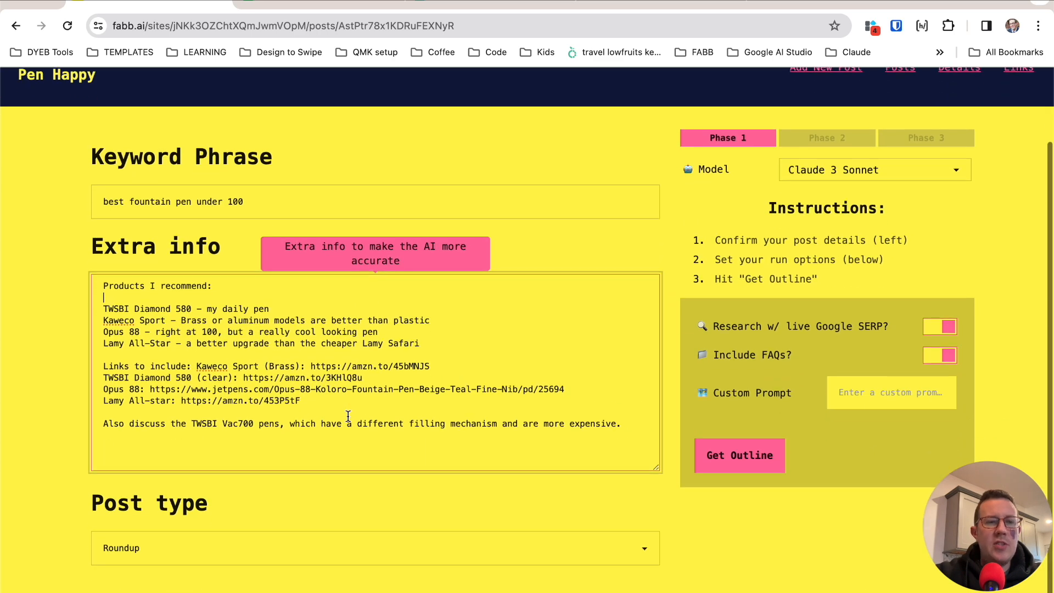
left_click(231, 547)
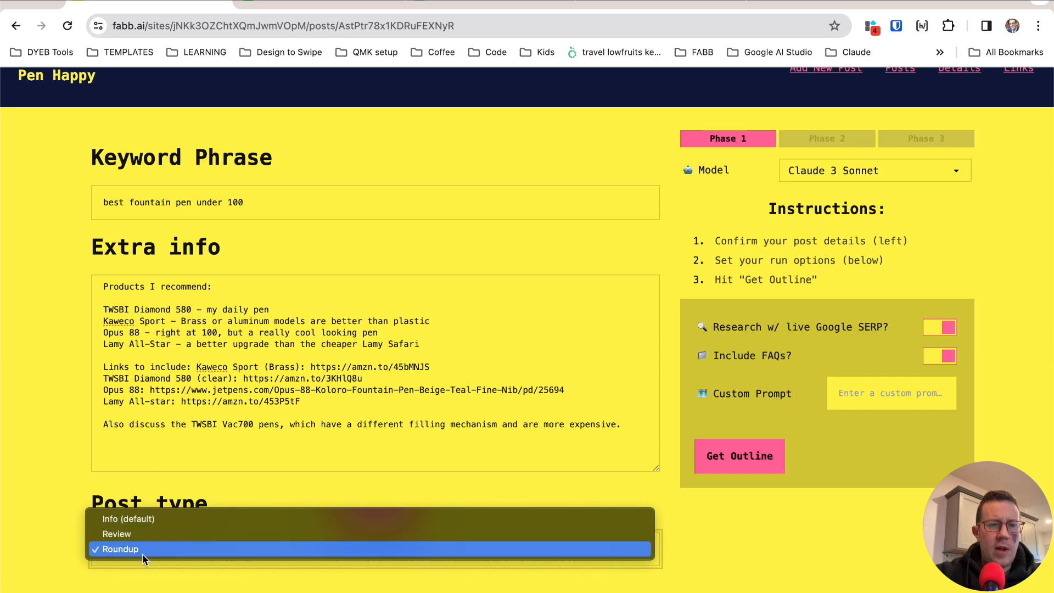
left_click(127, 549)
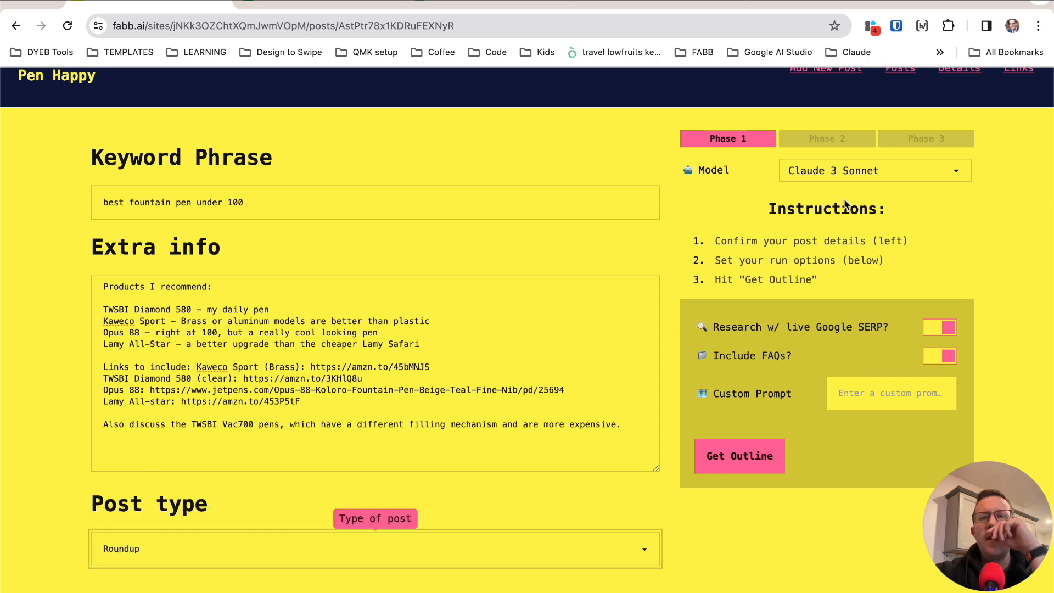
Step: Compare the available AI models and keep Claude 3 Sonnet for the outline
left_click(836, 172)
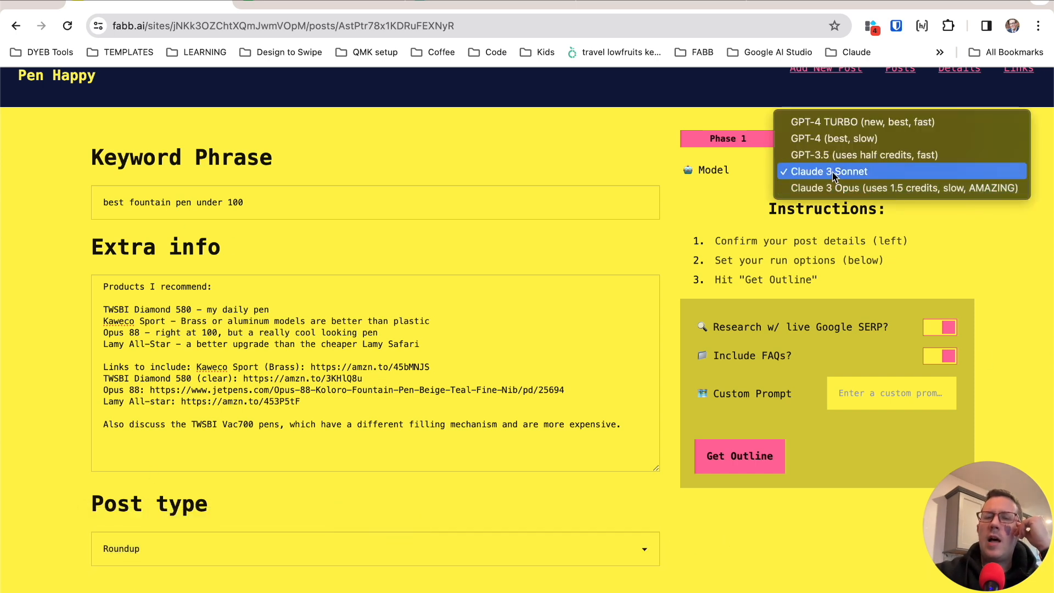
left_click(834, 174)
scroll(849, 229, "up", 5)
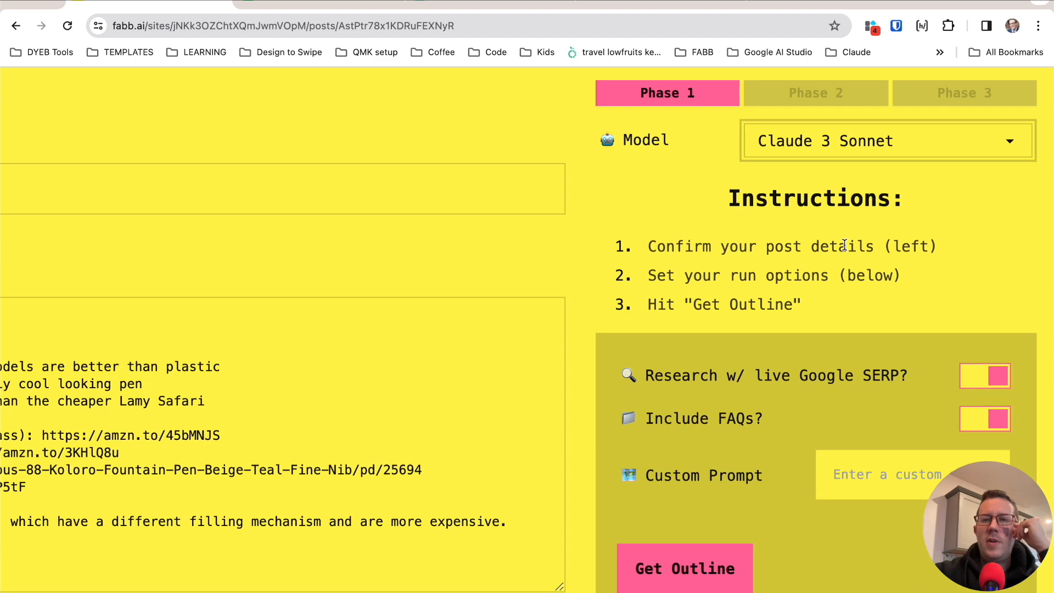
scroll(874, 231, "up", 3)
left_click(871, 228)
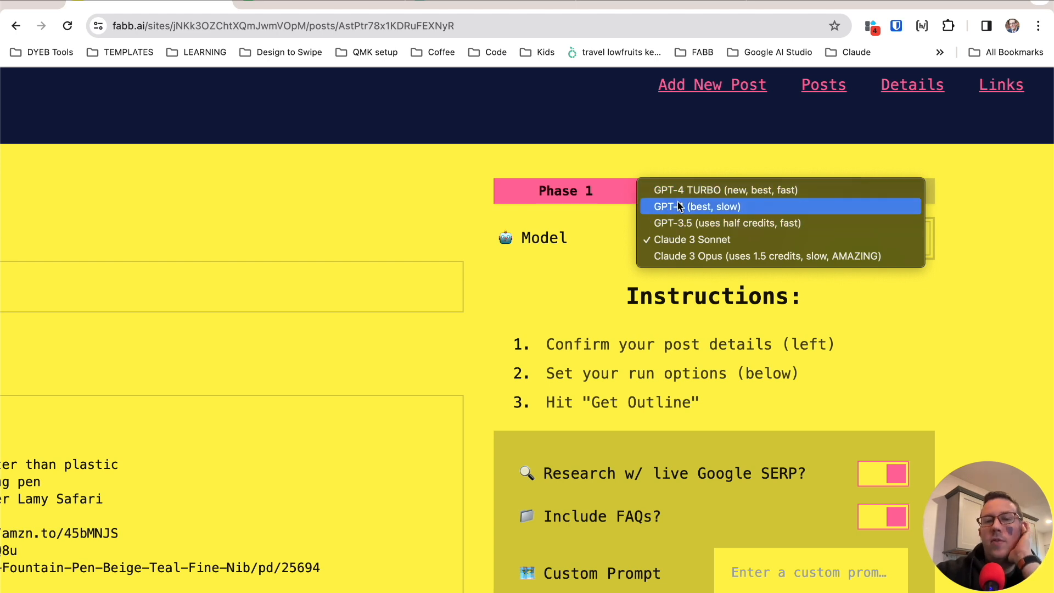
left_click(679, 240)
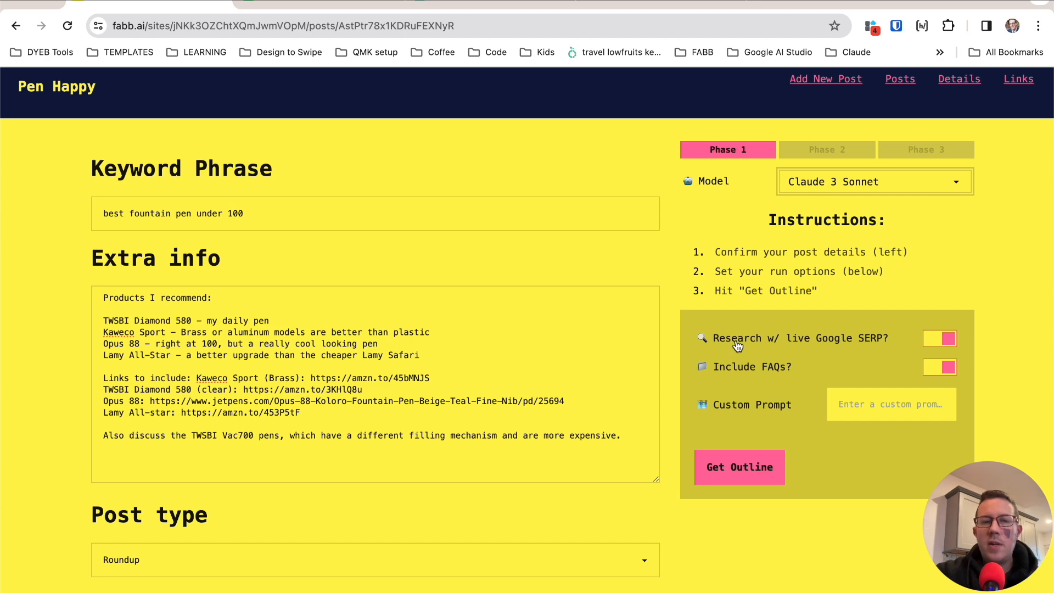
Step: Switch live Google SERP research off and back on, and generate the post's outline
scroll(736, 341, "down", 2)
left_click(943, 297)
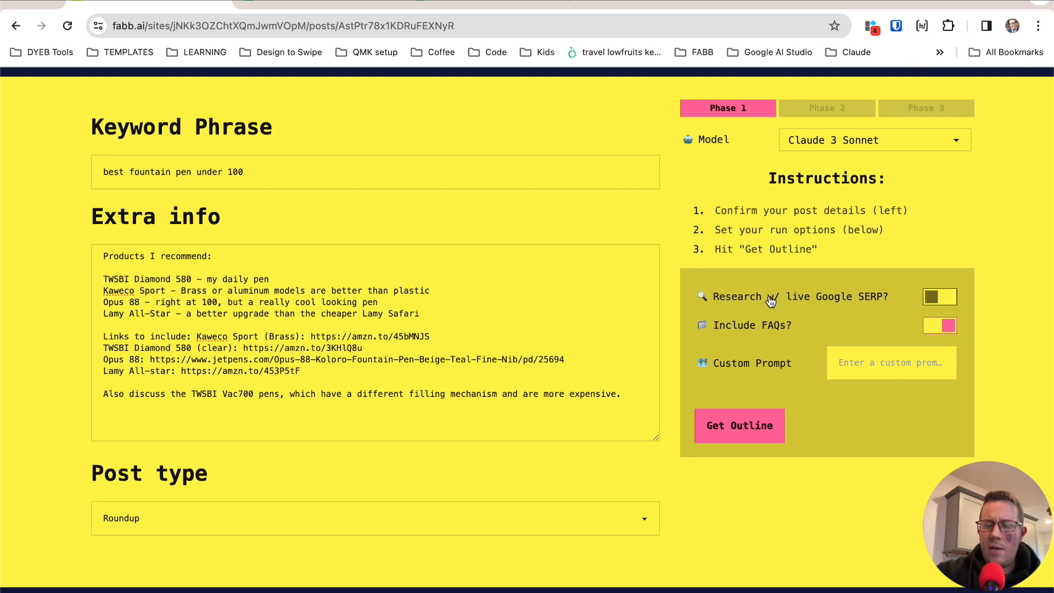
scroll(593, 296, "up", 5)
scroll(549, 290, "down", 3)
scroll(504, 285, "down", 2)
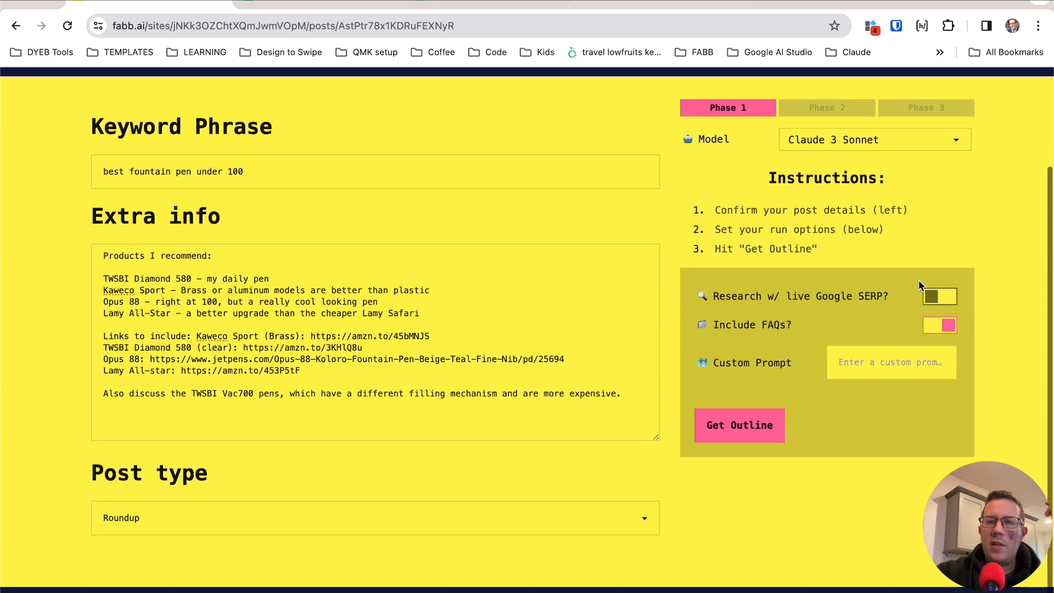
left_click(942, 296)
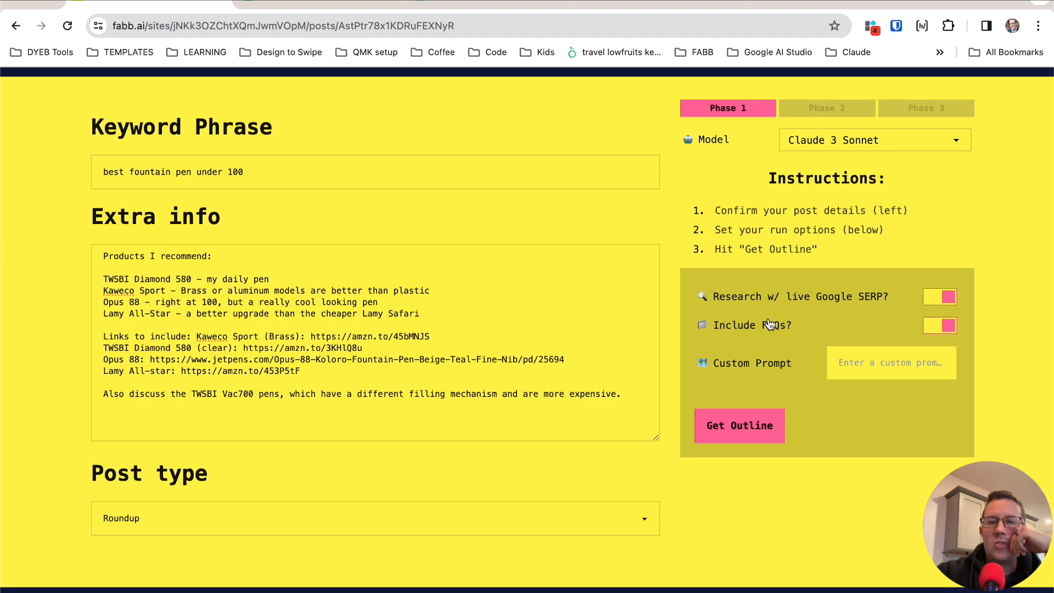
left_click(733, 428)
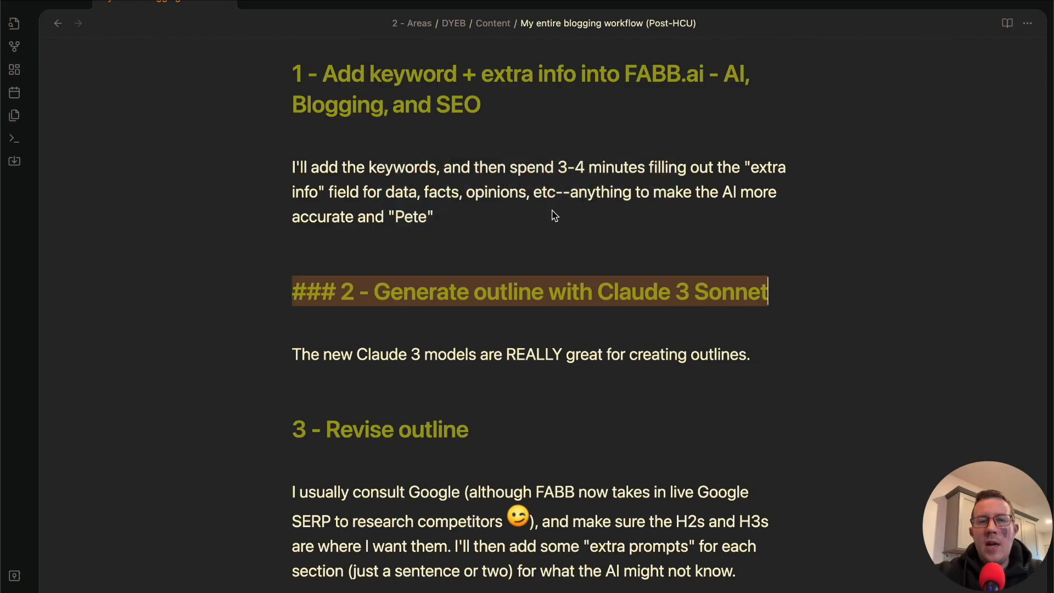
Step: Return to the workflow note and read the sections on revising the outline and generating the article
scroll(398, 219, "down", 4)
scroll(395, 212, "up", 4)
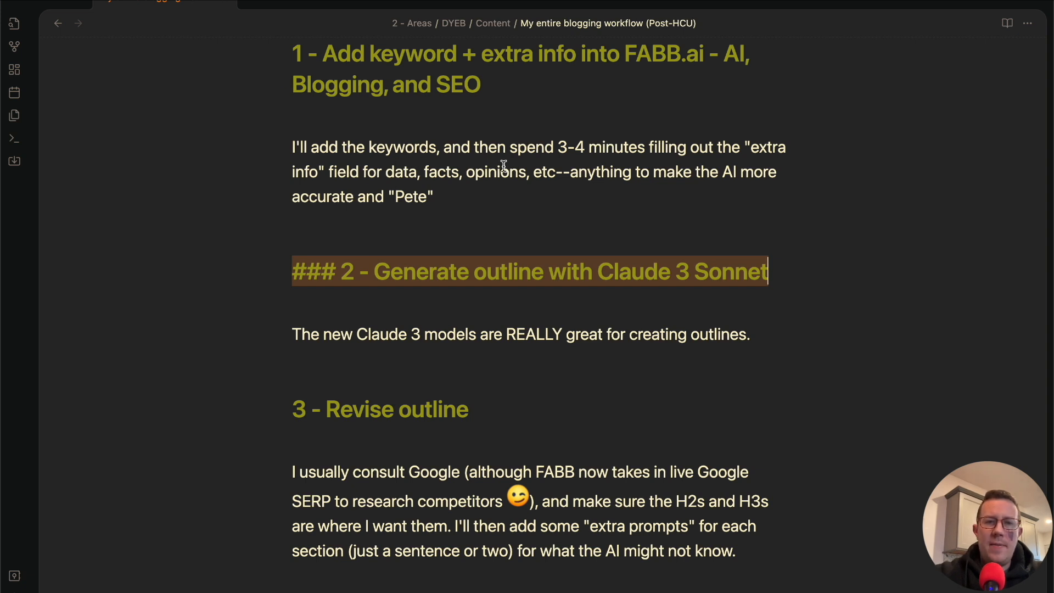
scroll(404, 179, "down", 3)
scroll(409, 180, "down", 3)
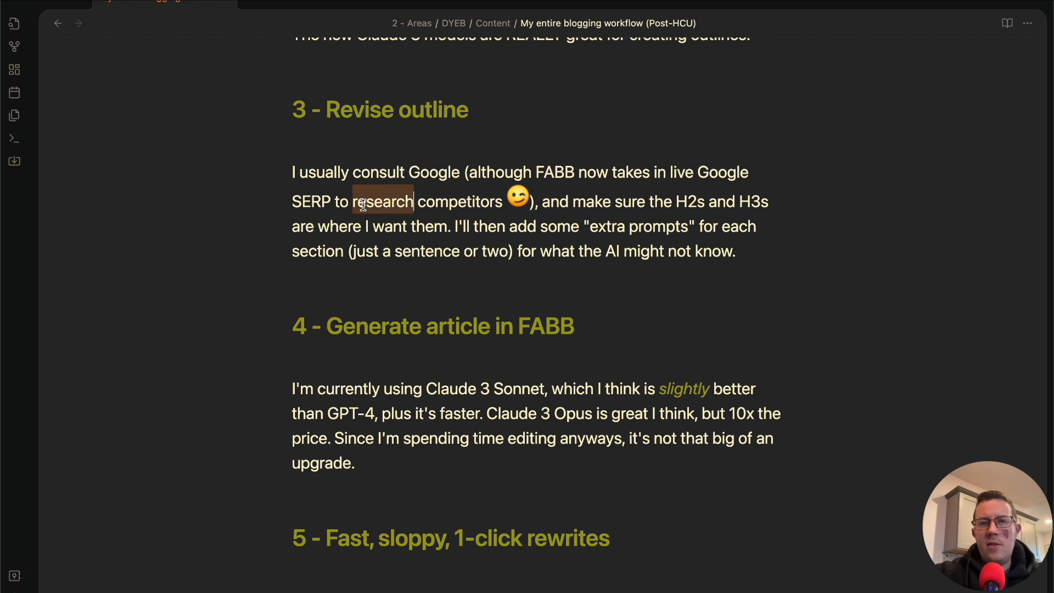
triple_click(363, 206)
left_click(455, 192)
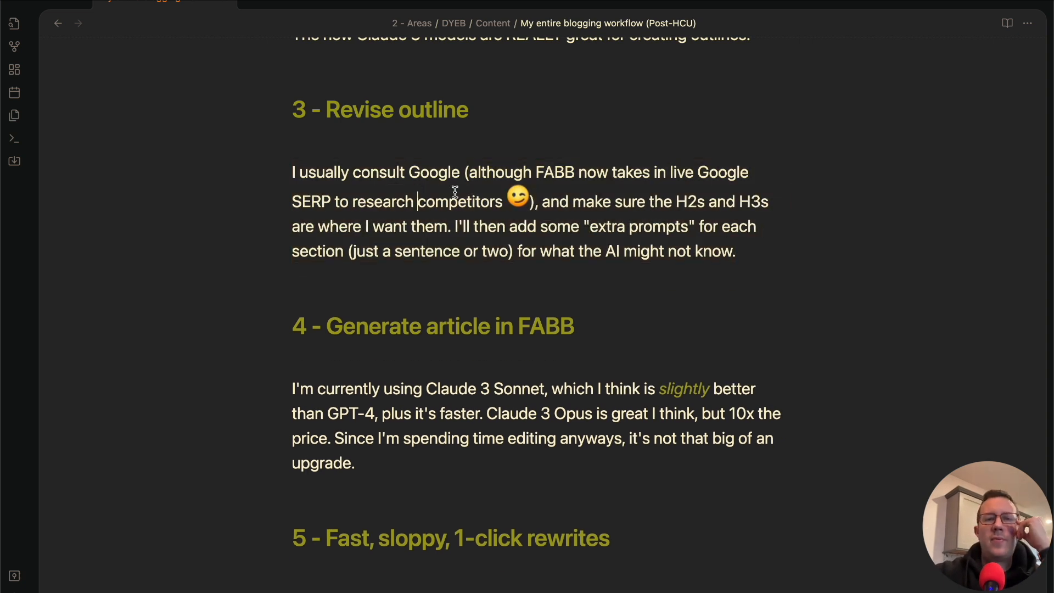
left_click(664, 294)
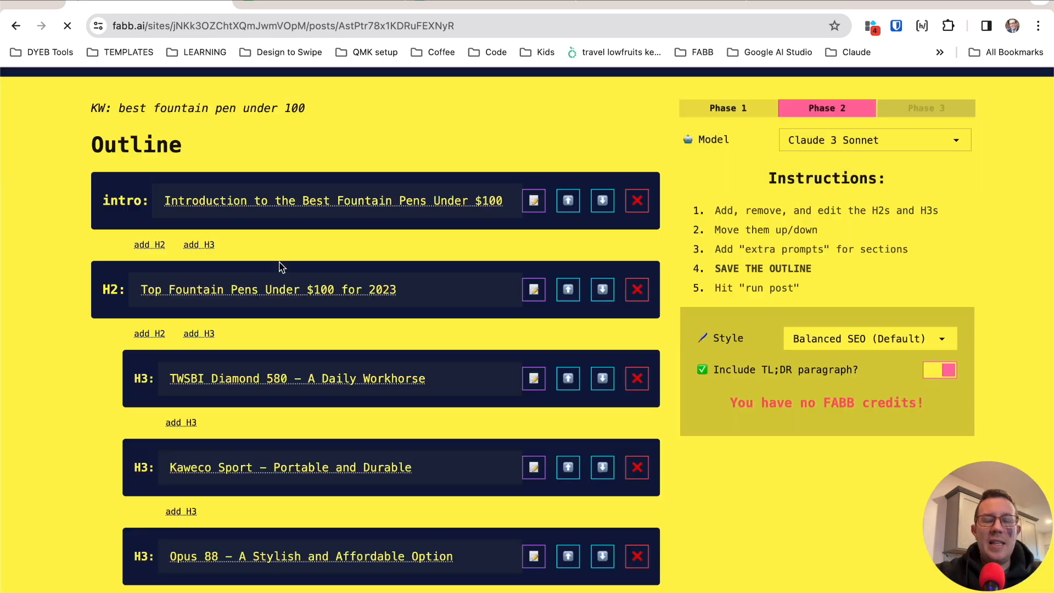
Step: Review the generated outline in FABB and open the extra prompt fields of the introduction and the "Top Fountain Pens Under $100 for 2023" section
scroll(279, 267, "down", 6)
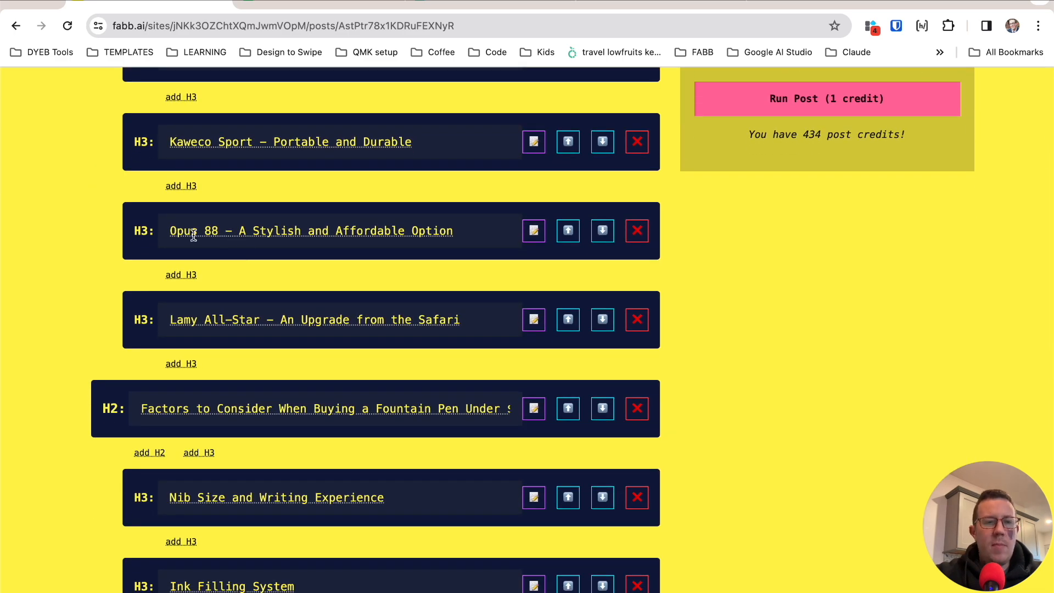
scroll(193, 235, "up", 2)
scroll(193, 235, "down", 2)
scroll(193, 235, "up", 8)
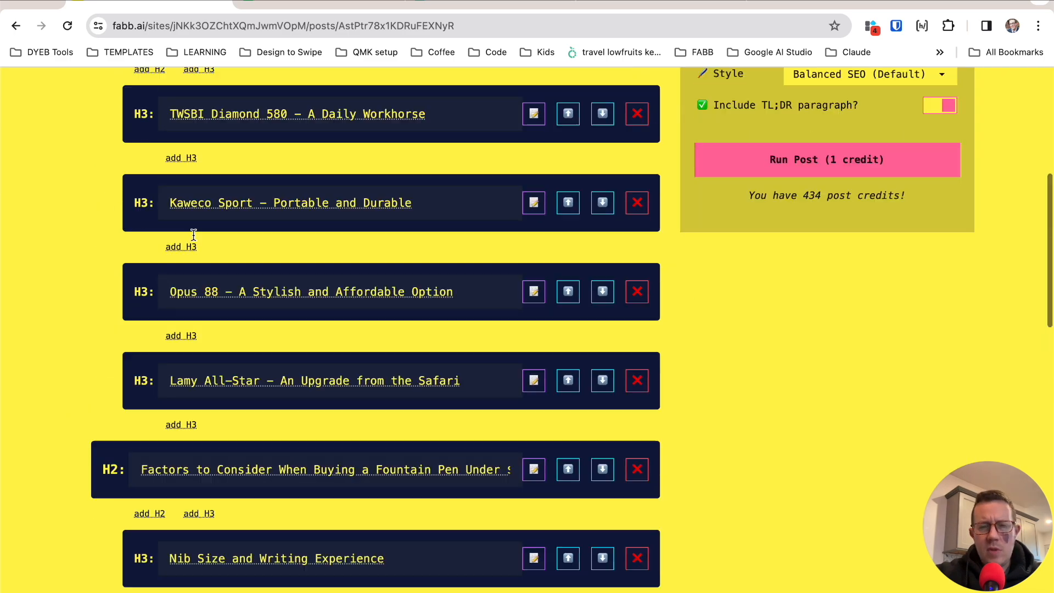
left_click(534, 322)
scroll(455, 280, "down", 3)
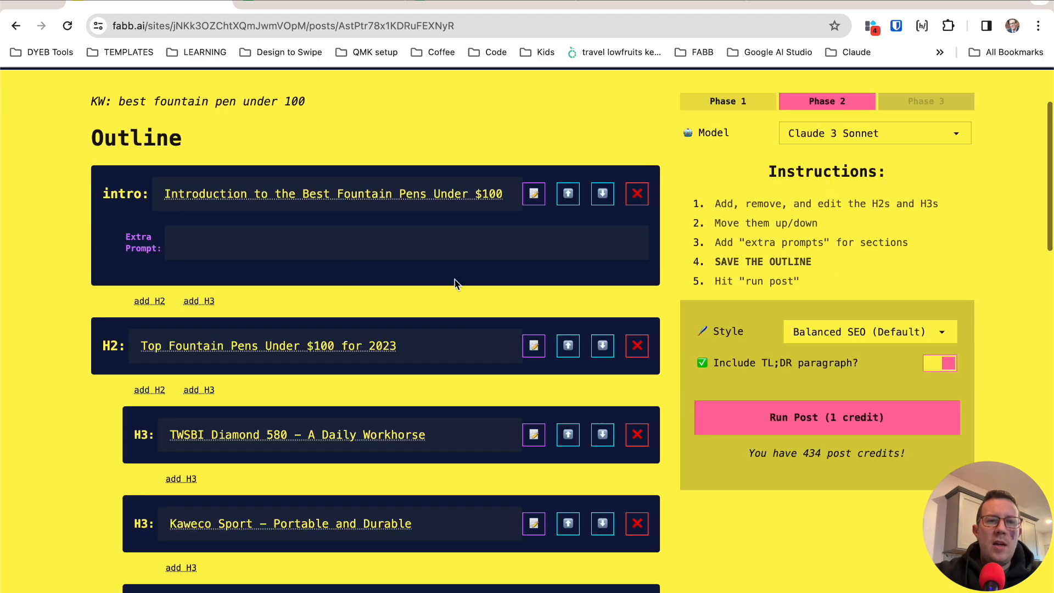
left_click(535, 345)
scroll(538, 362, "down", 2)
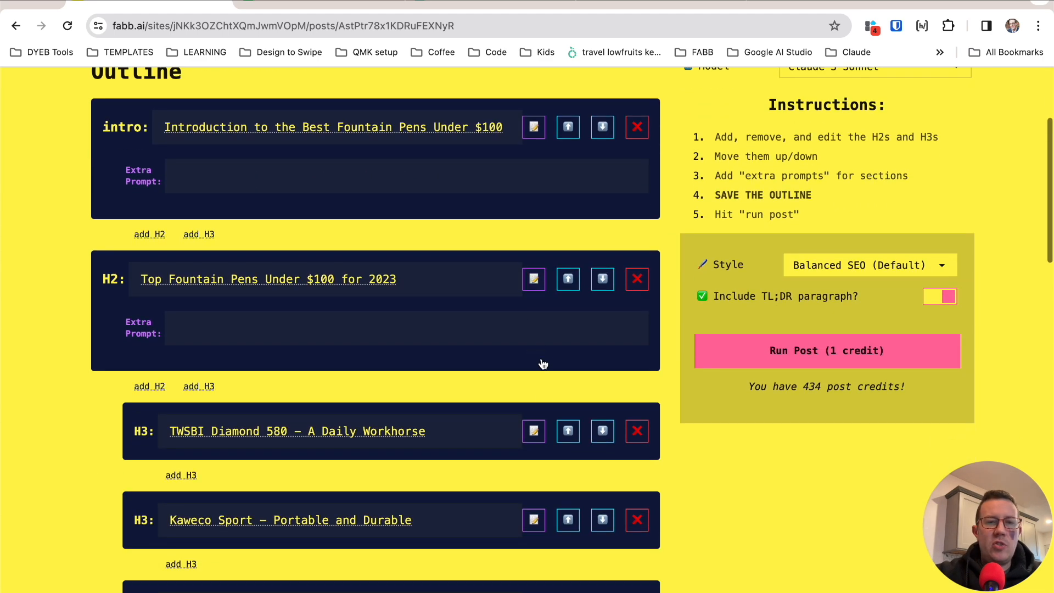
Step: Toggle the TWSBI Diamond 580 extra prompt field, and close those of the "Top Fountain Pens Under $100 for 2023" section and the introduction
left_click(535, 431)
scroll(536, 417, "down", 2)
left_click(535, 381)
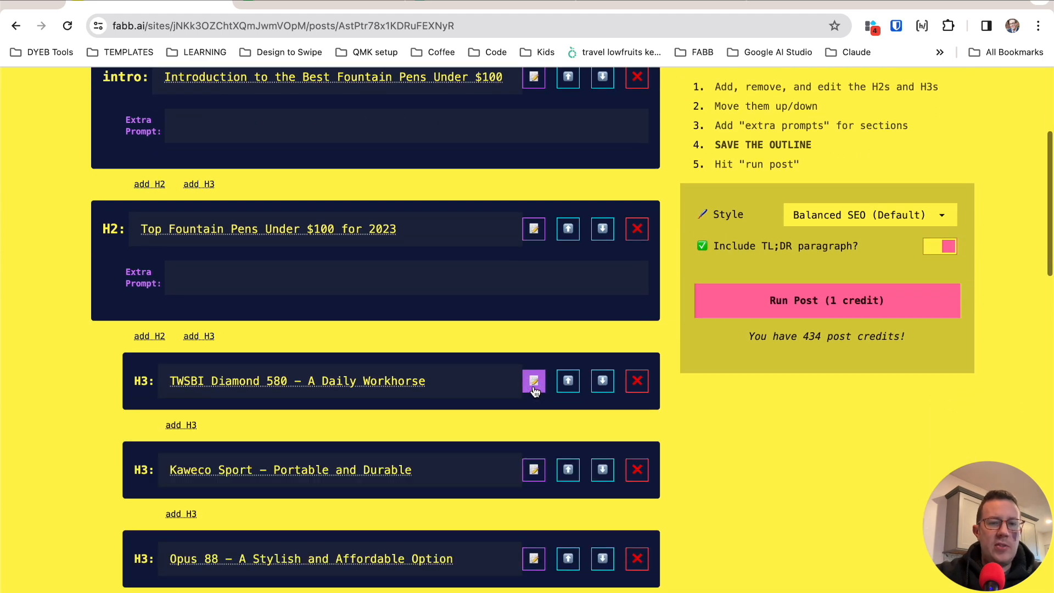
left_click(535, 229)
scroll(532, 237, "up", 2)
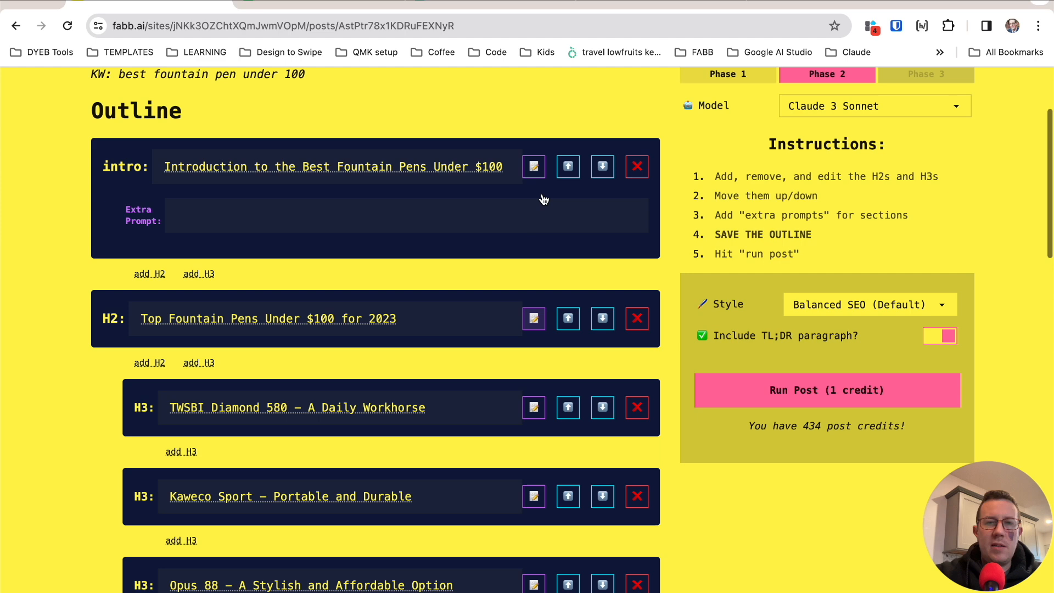
left_click(535, 166)
scroll(405, 332, "down", 1)
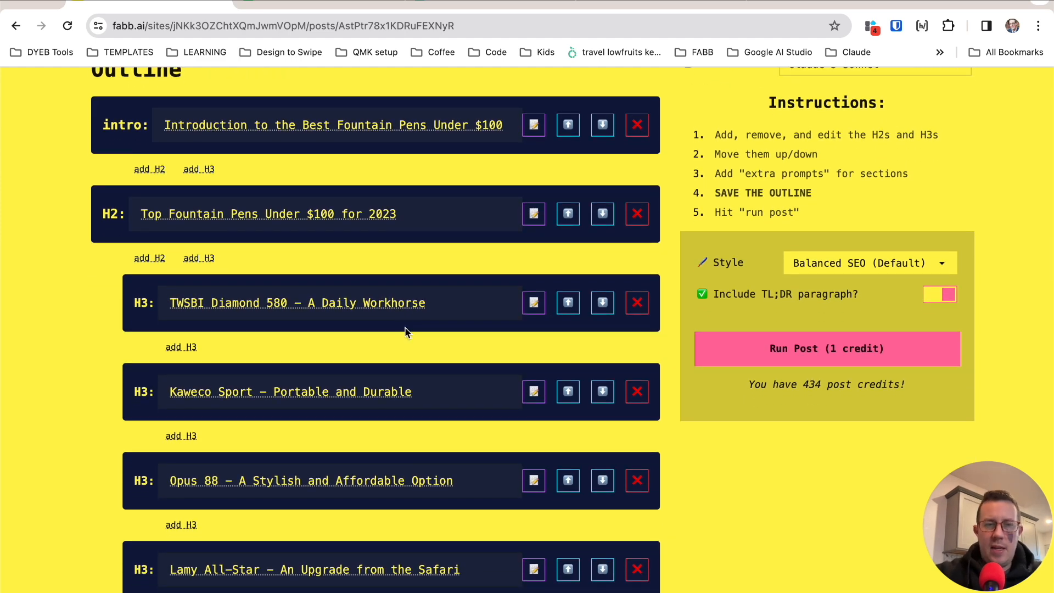
Step: Review the whole outline, from the introduction and top pens through the buying factors and honorable mentions to the conclusion and FAQs
scroll(405, 332, "down", 20)
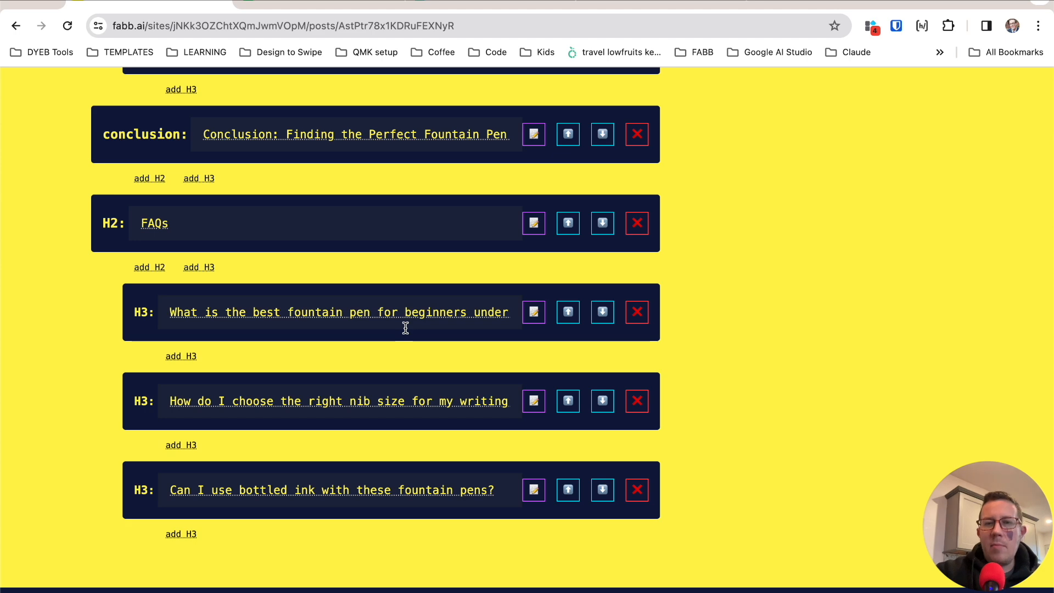
scroll(405, 328, "up", 20)
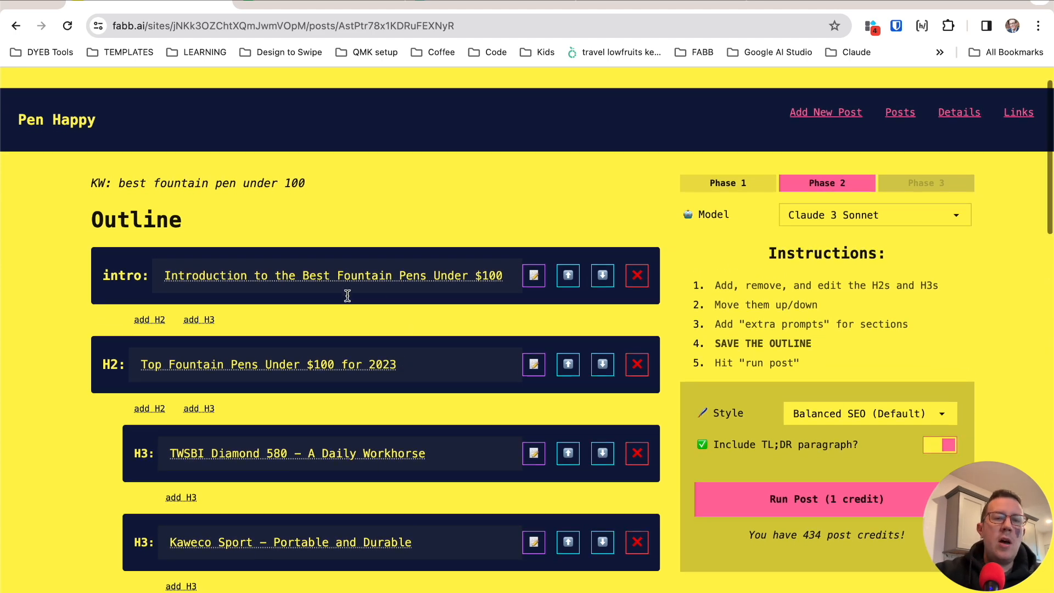
scroll(348, 296, "down", 3)
scroll(348, 296, "down", 1)
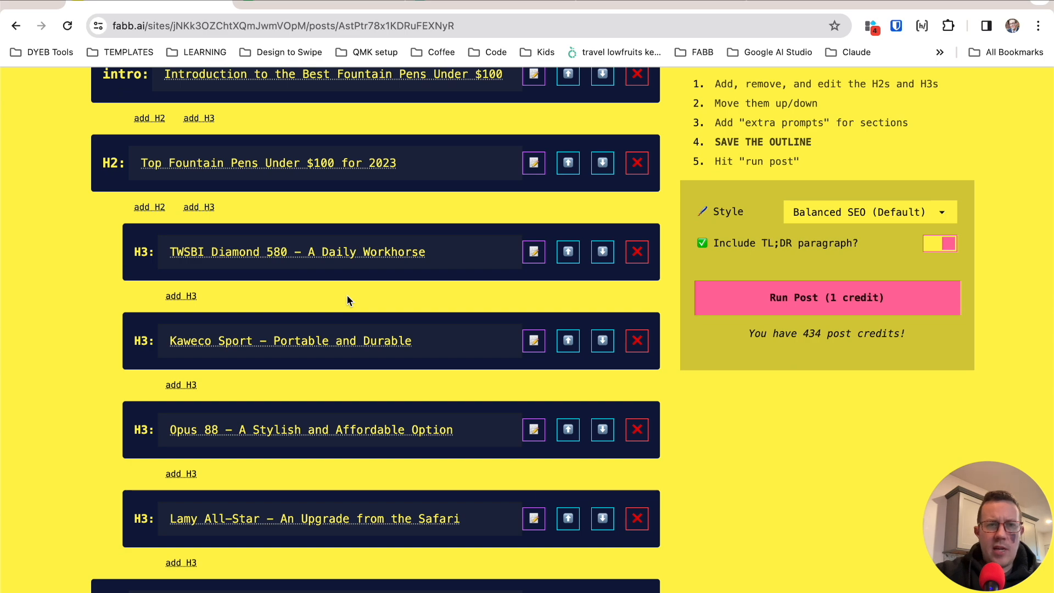
scroll(347, 294, "down", 6)
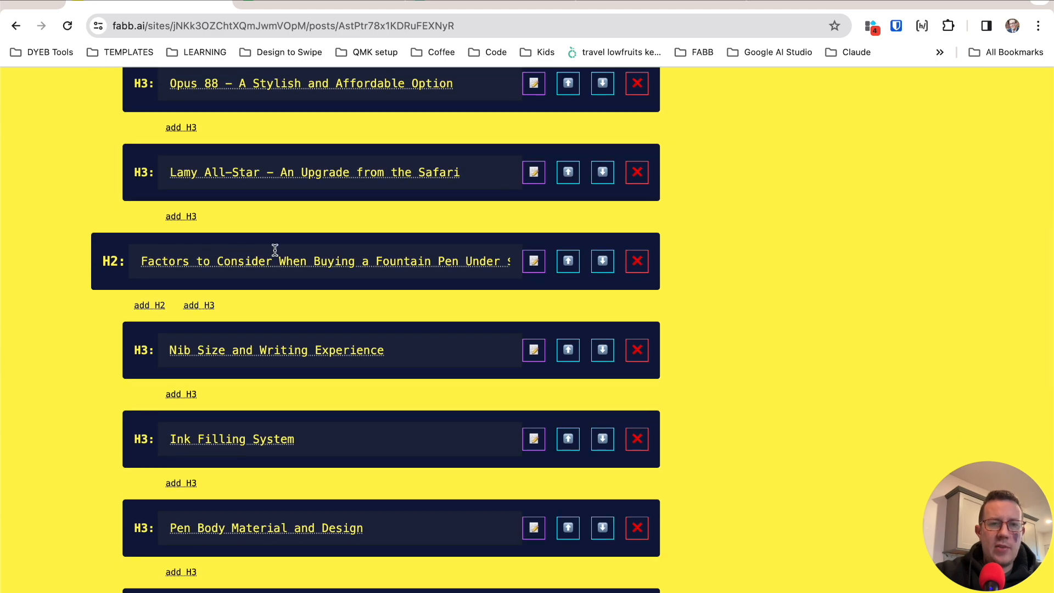
scroll(293, 252, "down", 8)
scroll(293, 251, "up", 20)
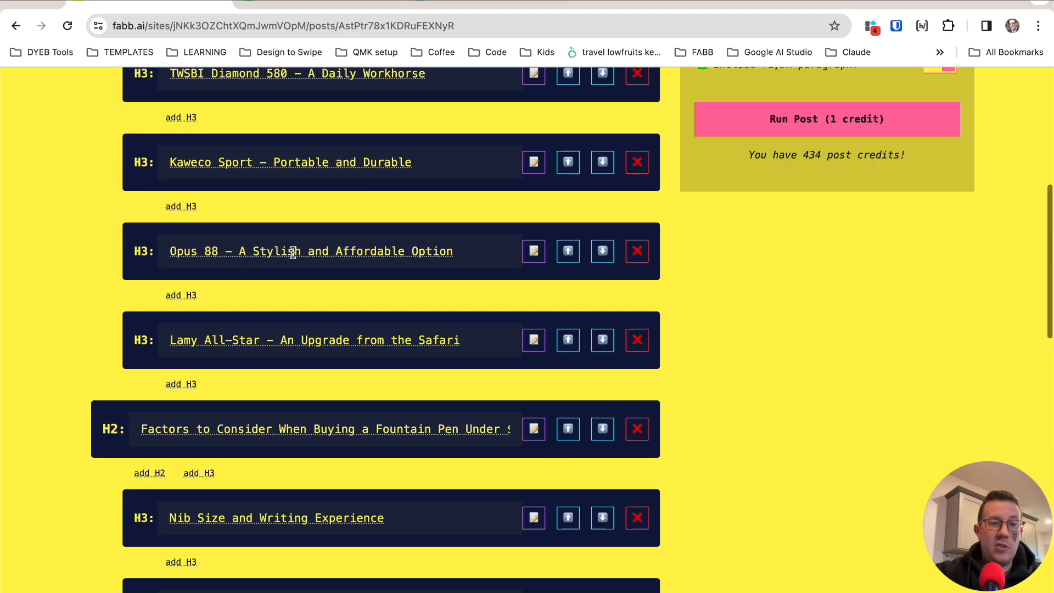
scroll(292, 252, "down", 1)
triple_click(186, 406)
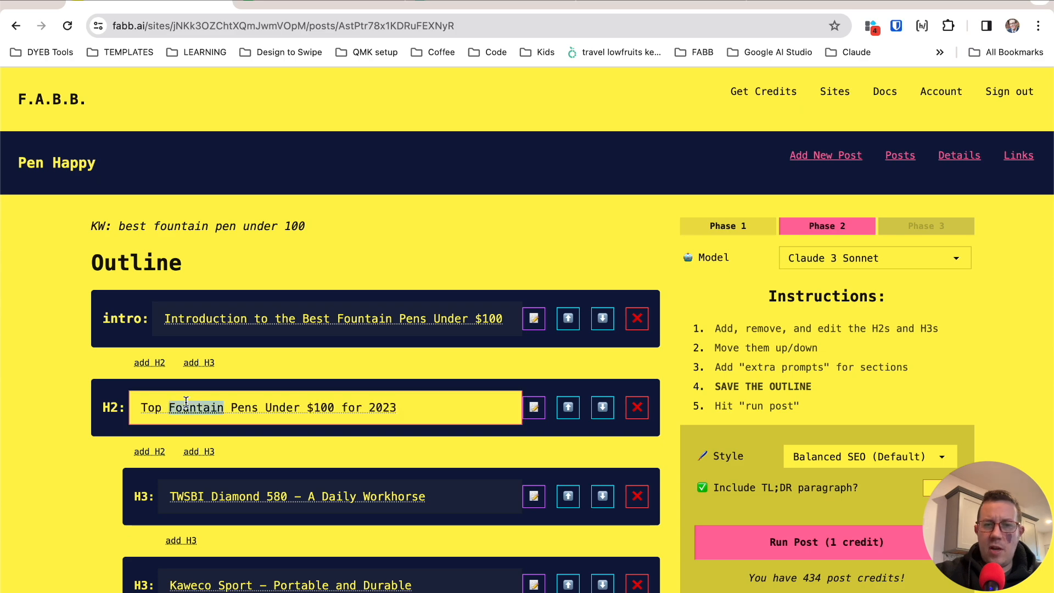
scroll(229, 330, "down", 10)
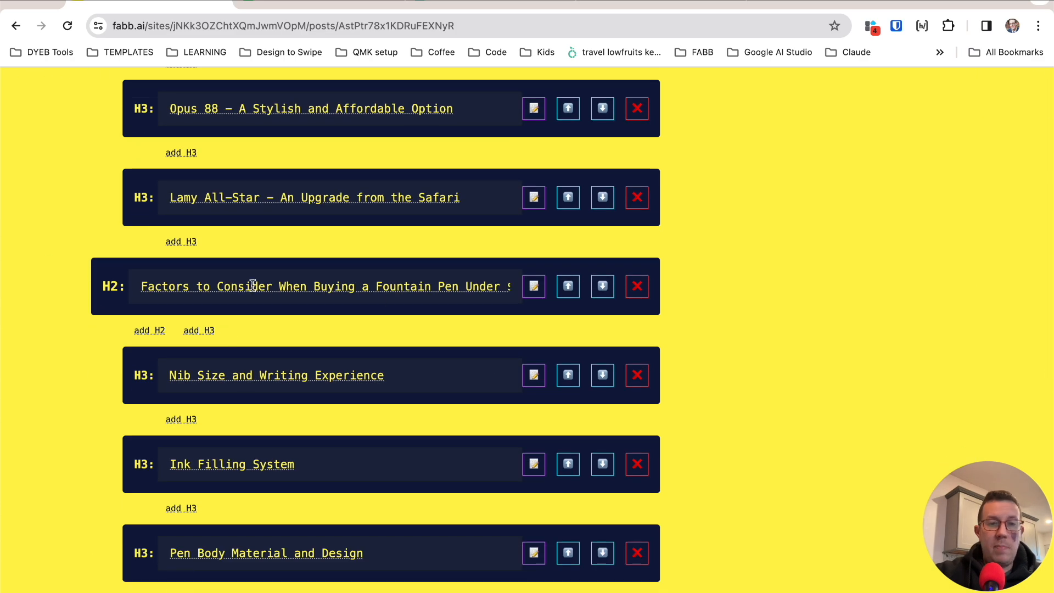
scroll(252, 285, "down", 4)
scroll(253, 285, "up", 3)
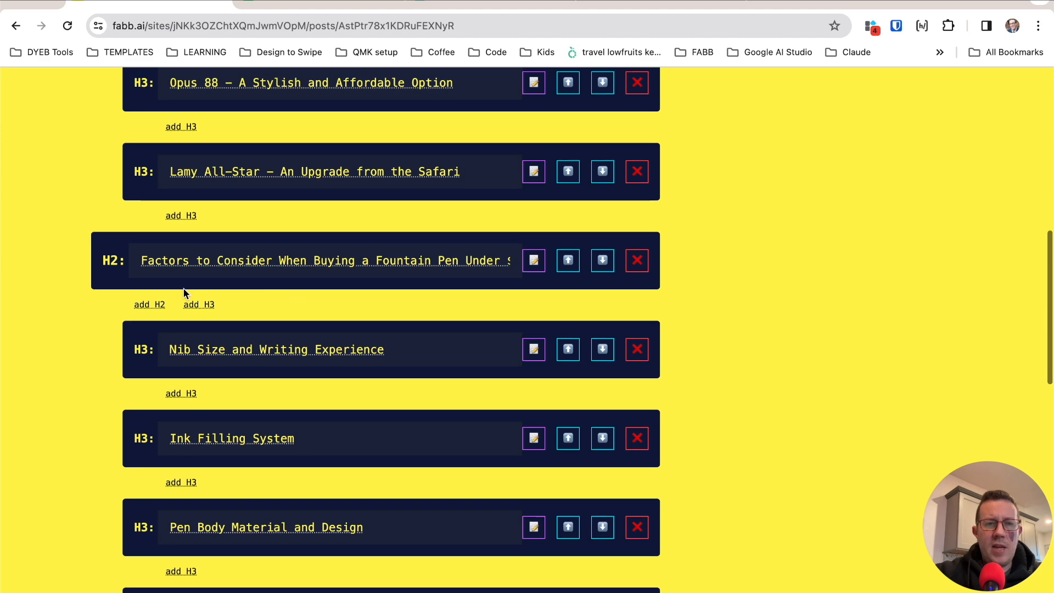
scroll(183, 294, "down", 8)
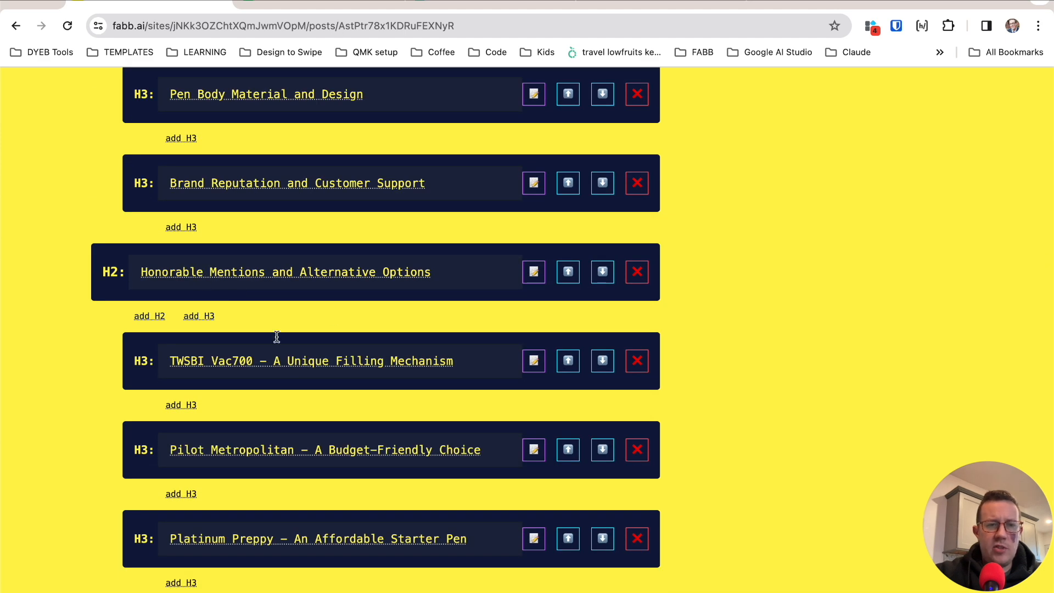
scroll(212, 435, "down", 4)
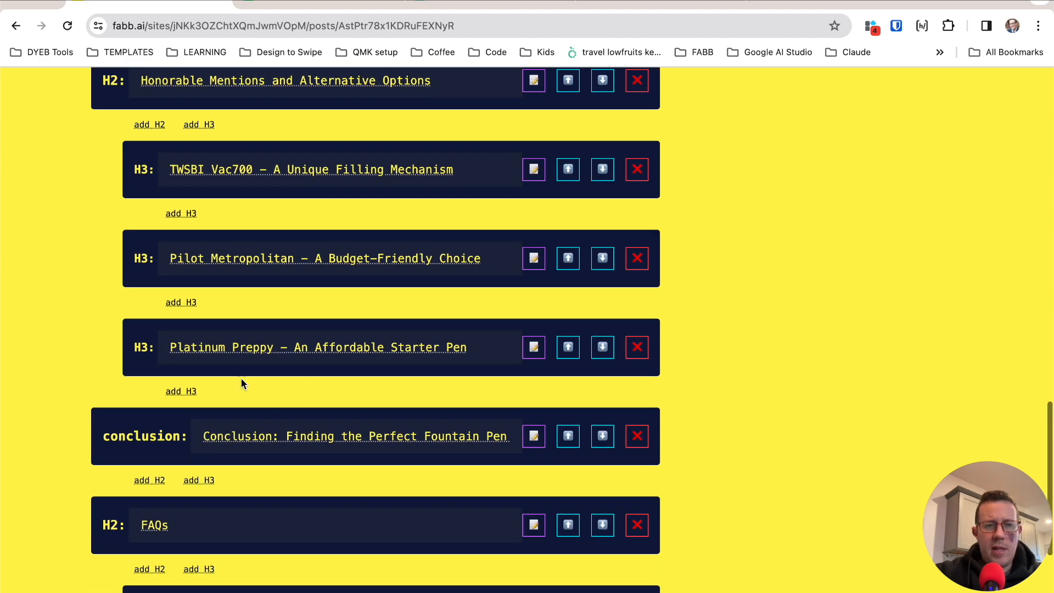
scroll(242, 384, "down", 5)
scroll(236, 397, "up", 1)
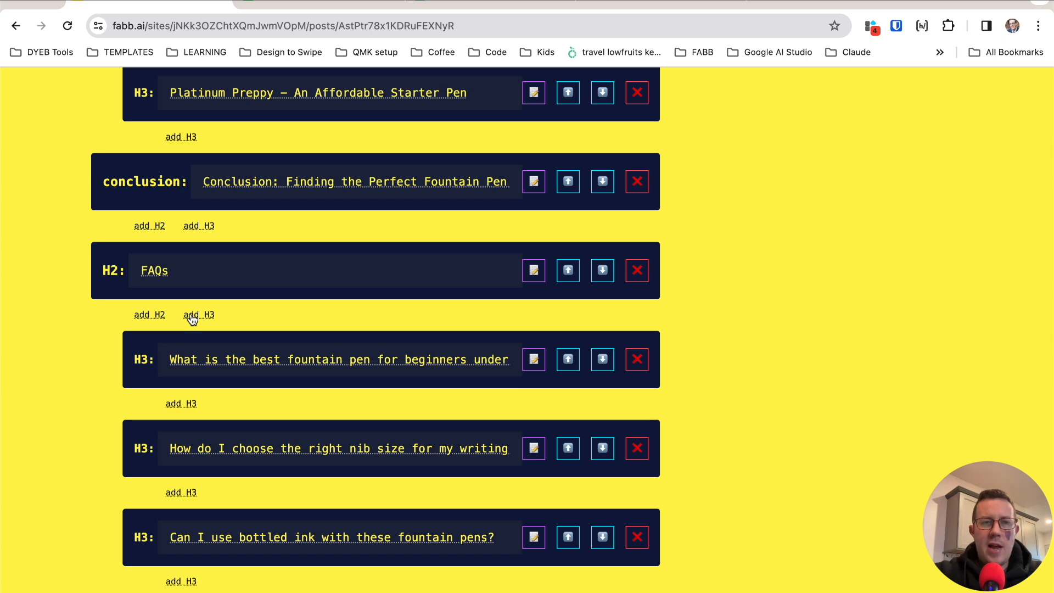
Step: Copy the post's keyword "best fountain pen under 100" and search Google for it in a new browser tab
scroll(192, 319, "up", 20)
left_click_drag(209, 227, 153, 227)
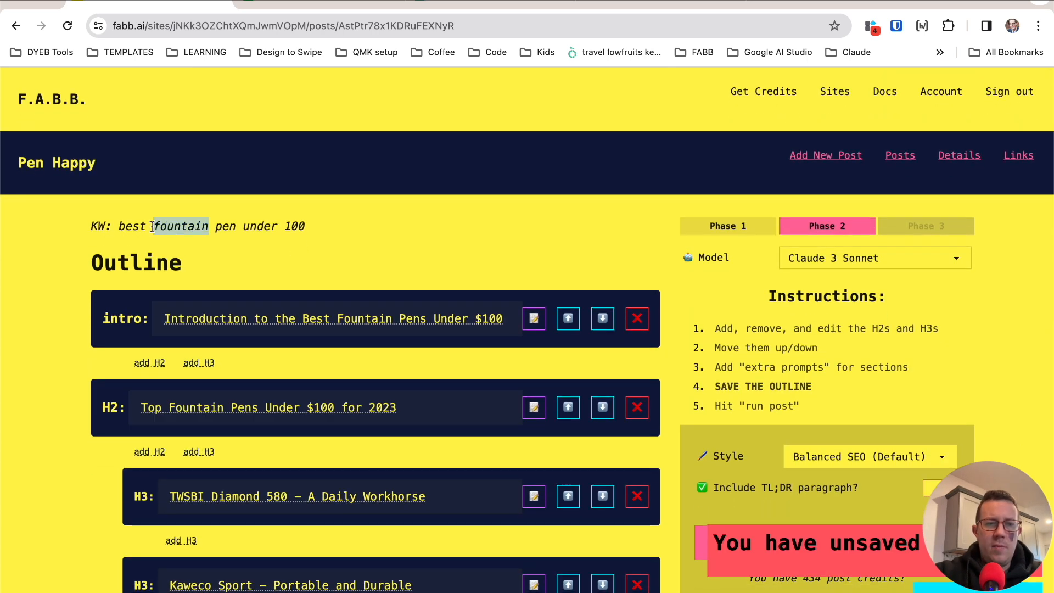
double_click(132, 227)
left_click(306, 227, "shift")
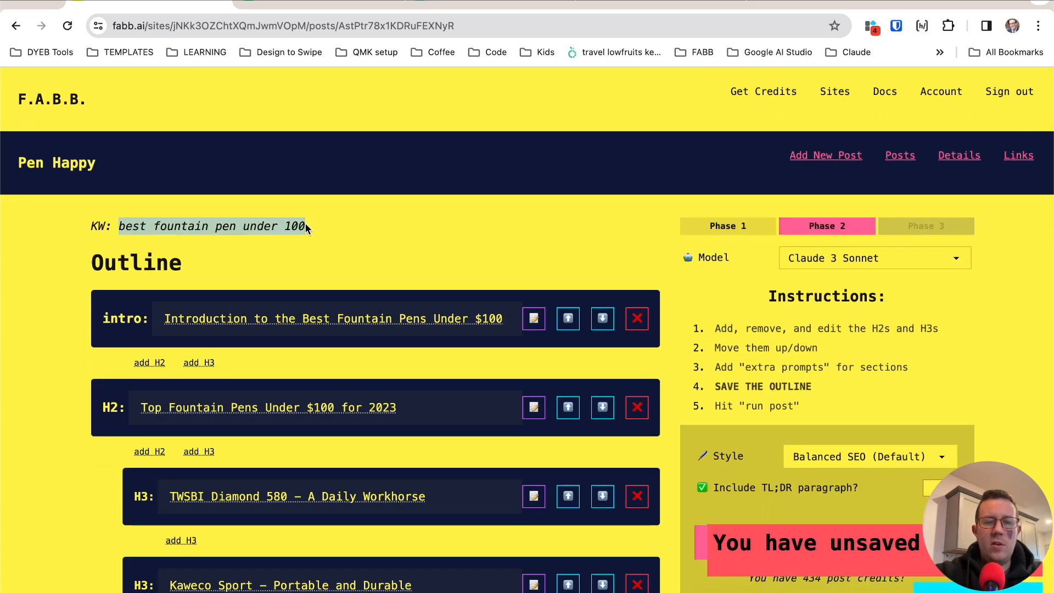
key("super+c")
key("super+t")
key("super+v")
key("Return")
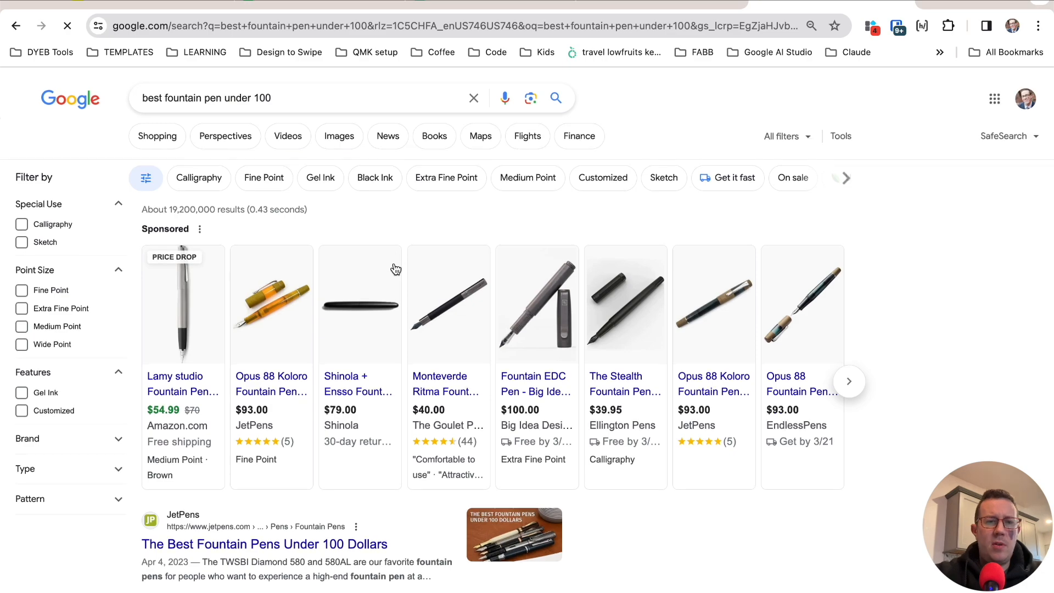
Step: Examine the Google results for the keyword, including articles, forum discussions, videos, product listings and related searches
scroll(395, 269, "down", 15)
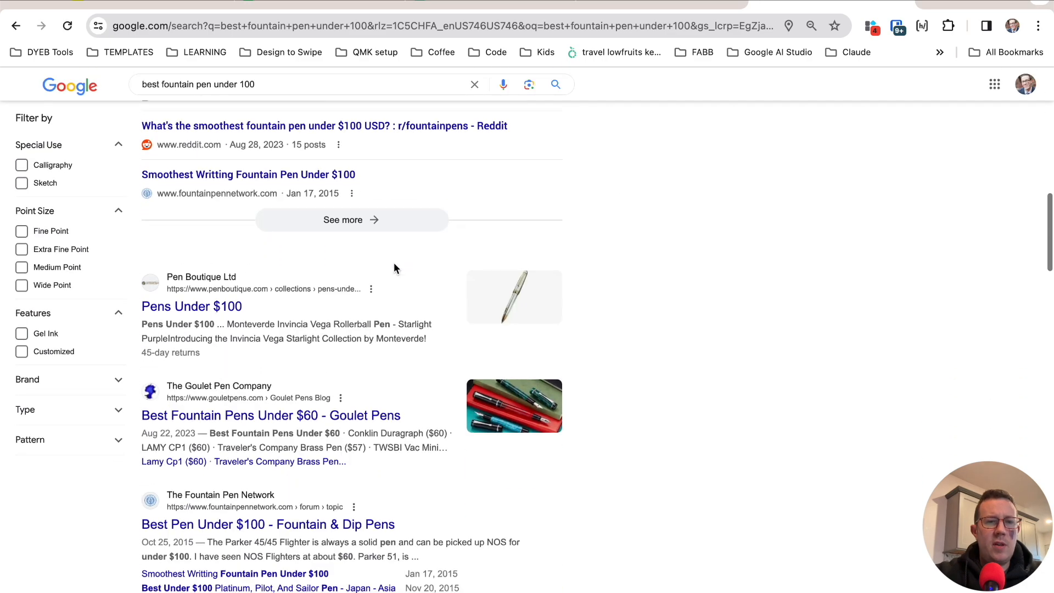
scroll(394, 268, "up", 5)
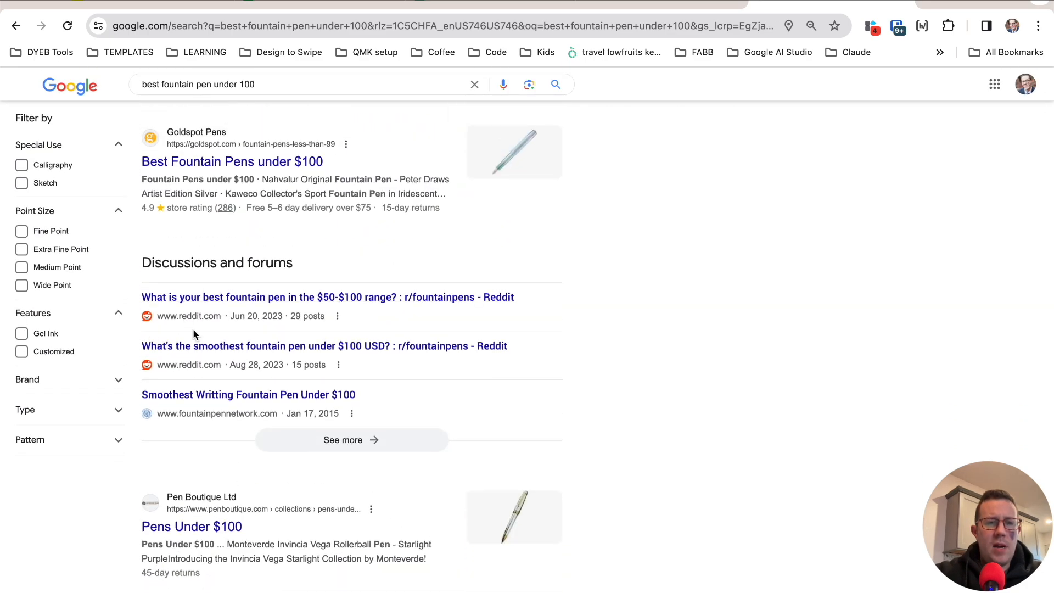
scroll(335, 373, "down", 2)
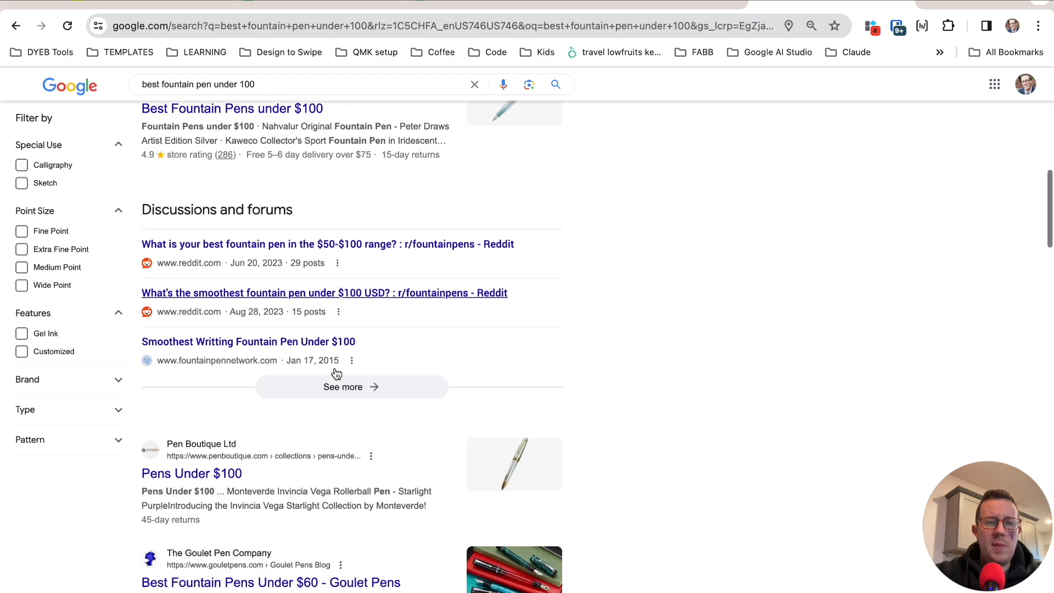
scroll(336, 373, "down", 15)
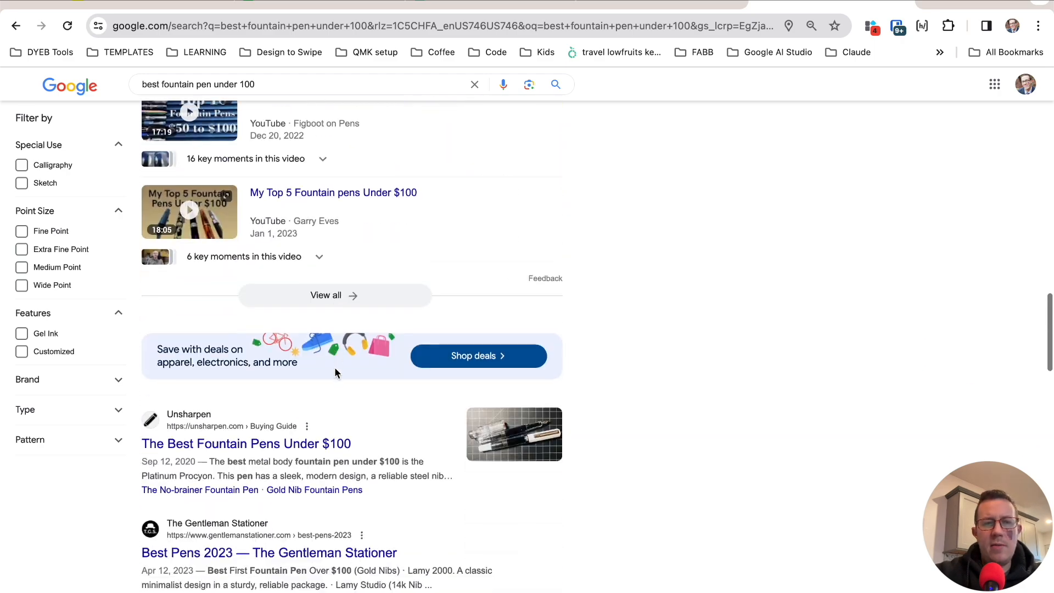
scroll(337, 374, "down", 9)
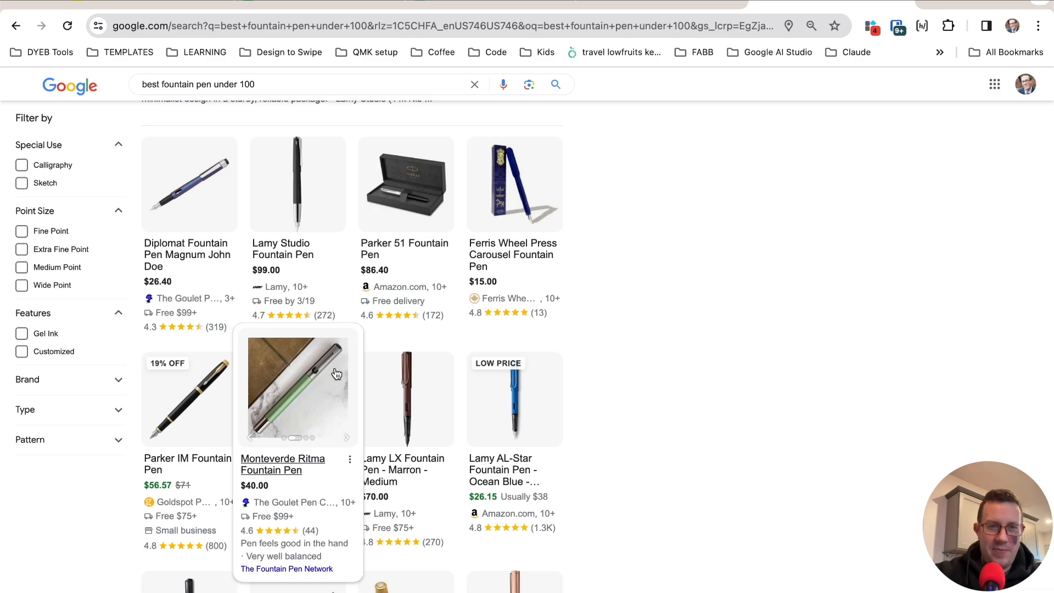
scroll(336, 374, "down", 9)
scroll(336, 373, "down", 15)
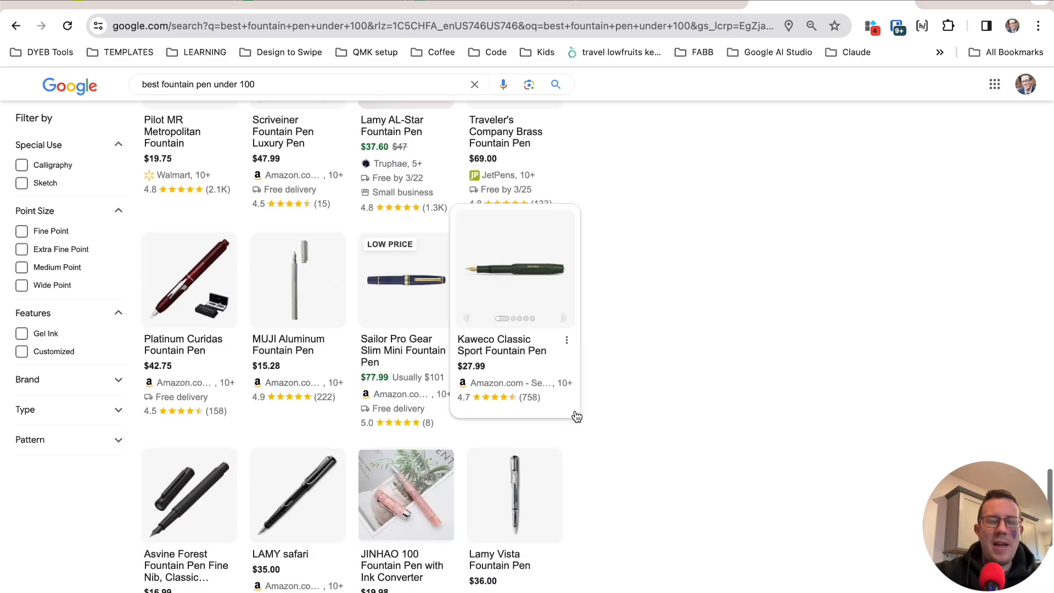
scroll(575, 411, "down", 2)
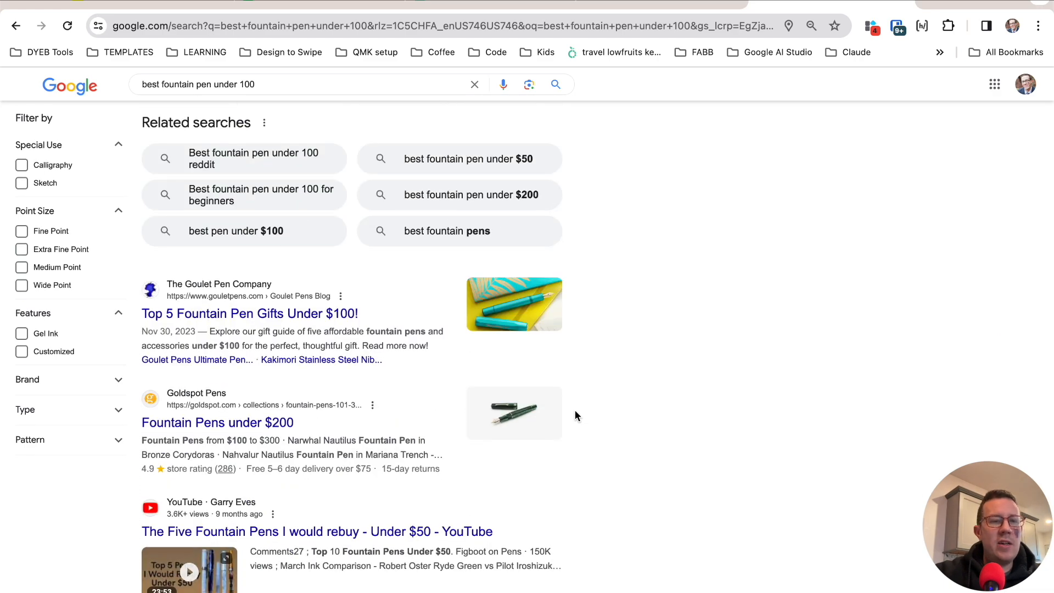
scroll(575, 416, "down", 11)
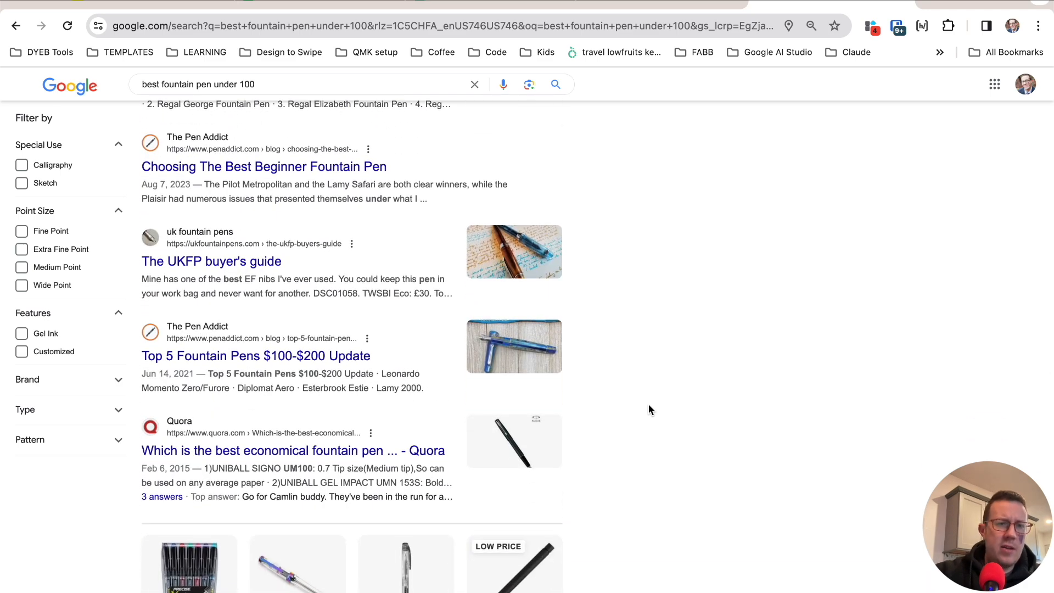
scroll(648, 404, "up", 2)
Step: Return to the FABB outline and, under "Honorable Mentions and Alternative Options", open the extra prompt field of the Pilot Metropolitan section
key("ctrl+Tab")
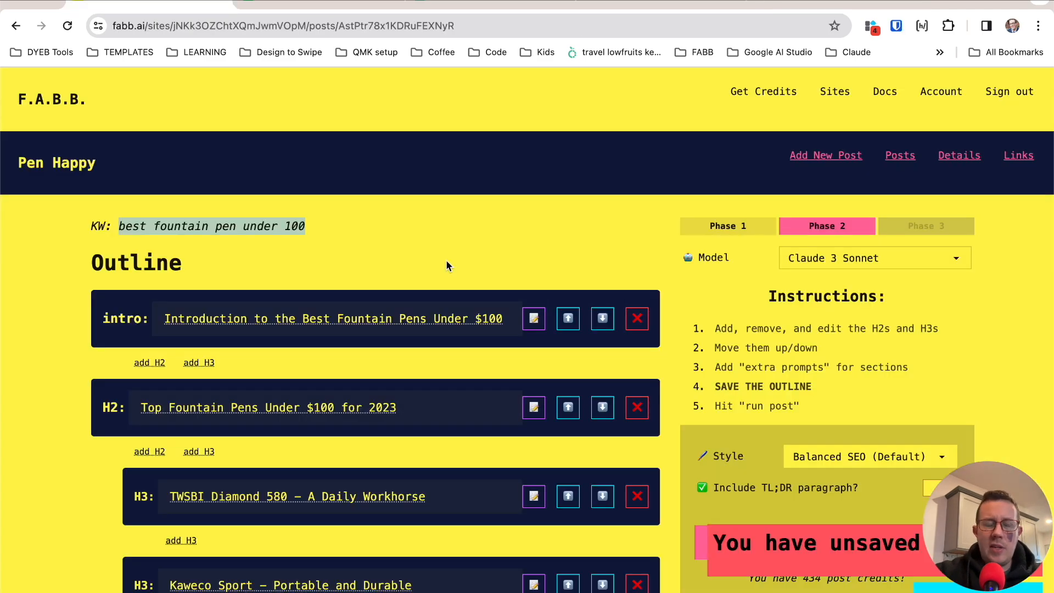
left_click(397, 260)
scroll(396, 261, "down", 5)
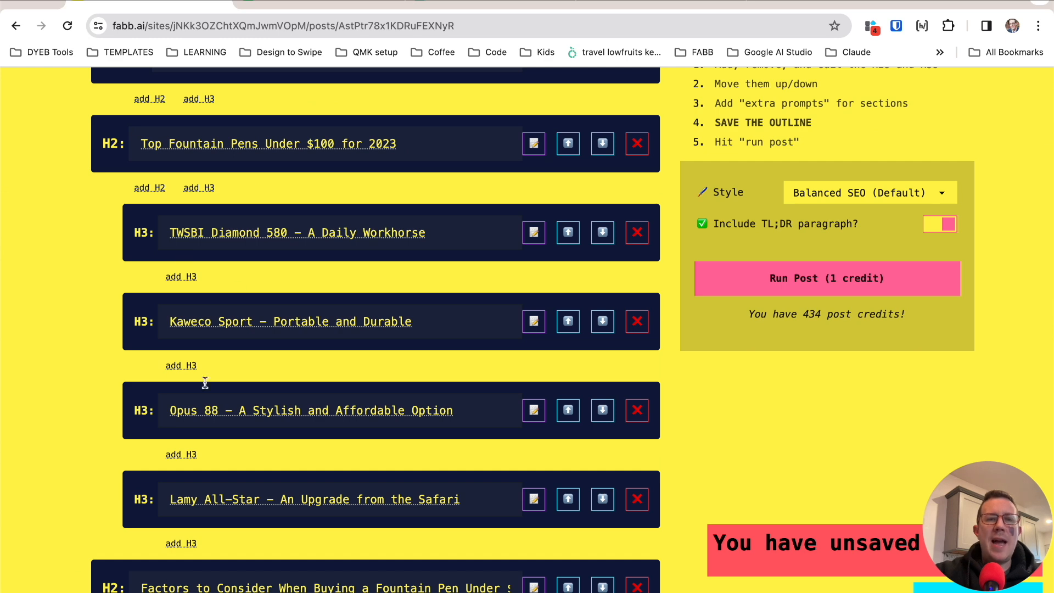
scroll(248, 472, "down", 15)
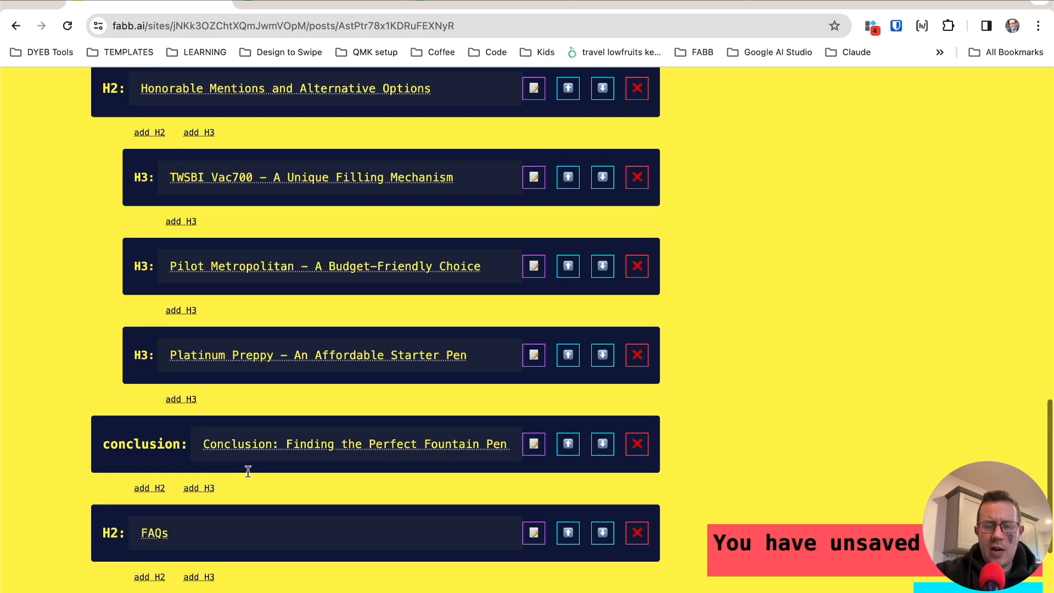
scroll(248, 476, "up", 3)
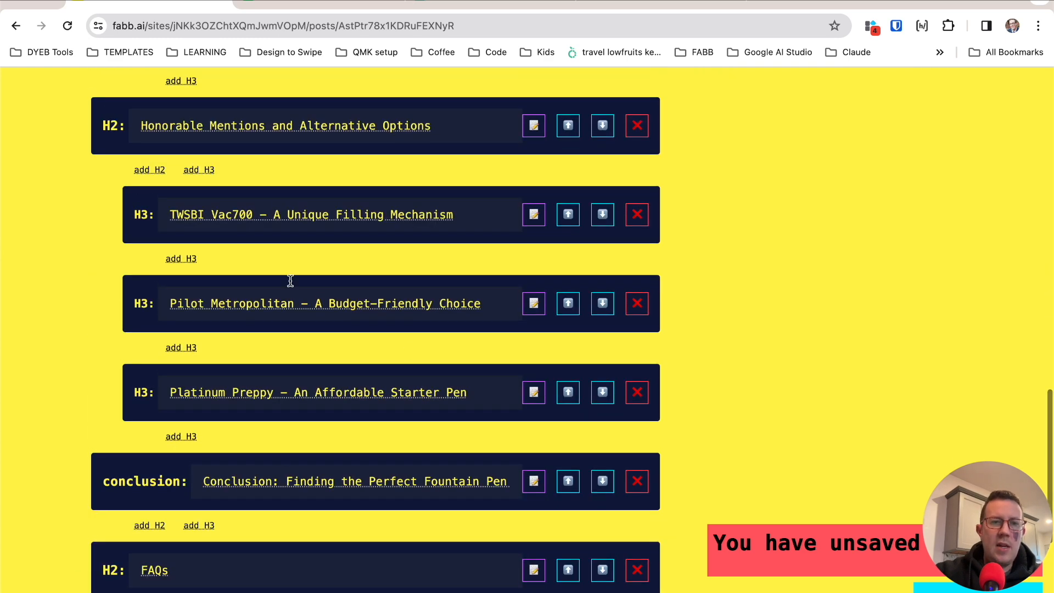
left_click(534, 214)
left_click(534, 215)
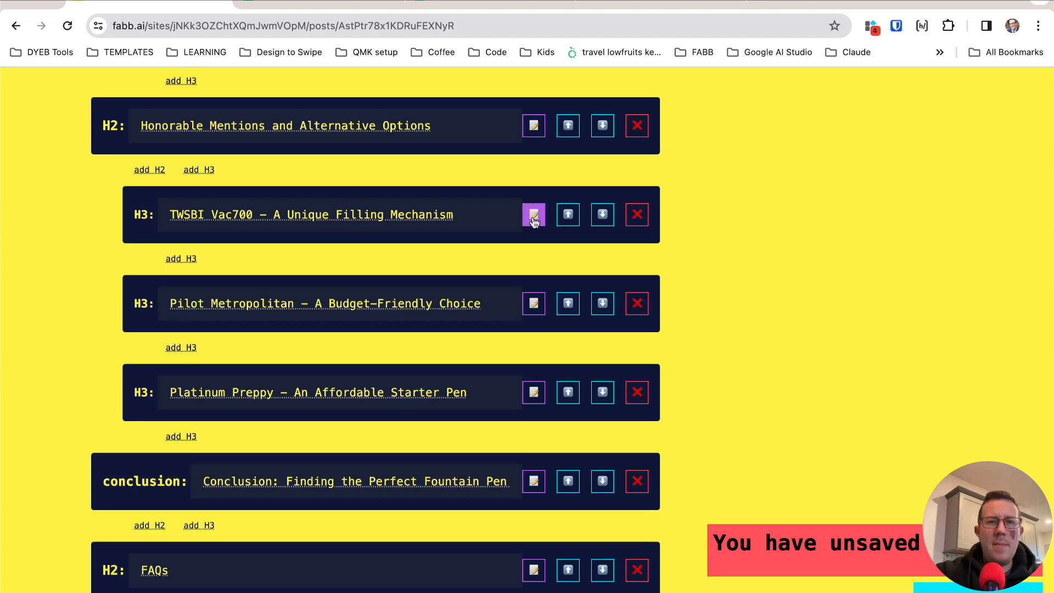
left_click(535, 307)
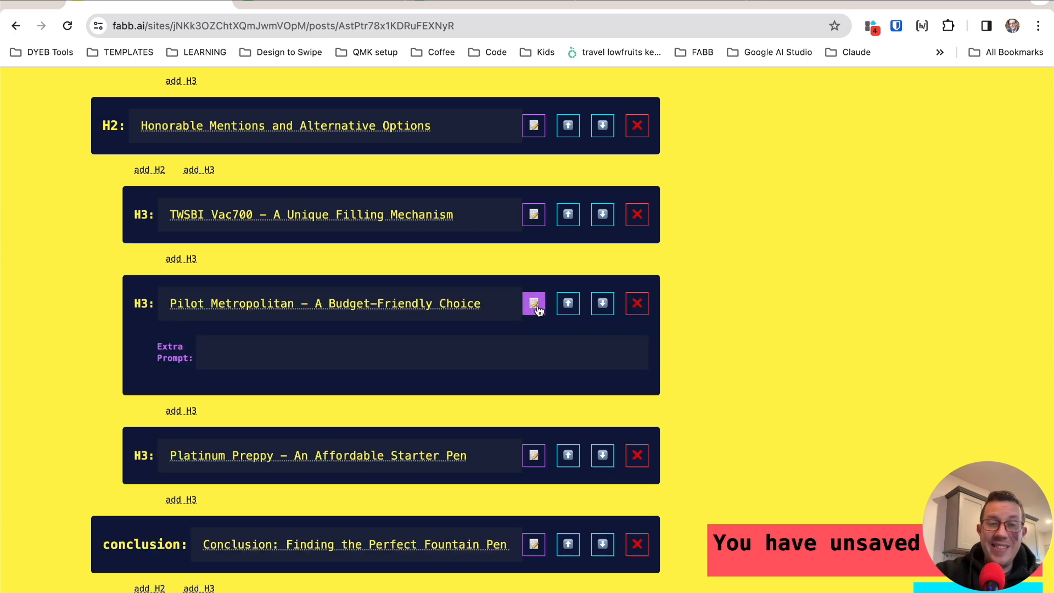
Step: Add an H3 titled "Price" as the first subsection of the "Factors to Consider When Buying a Fountain Pen" section
scroll(538, 310, "up", 10)
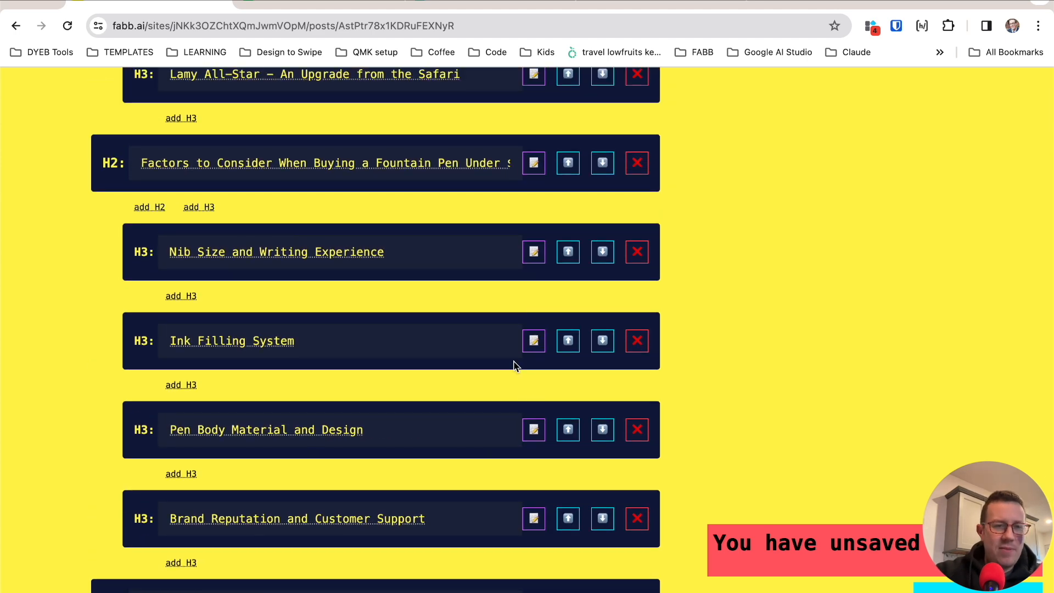
scroll(514, 365, "up", 1)
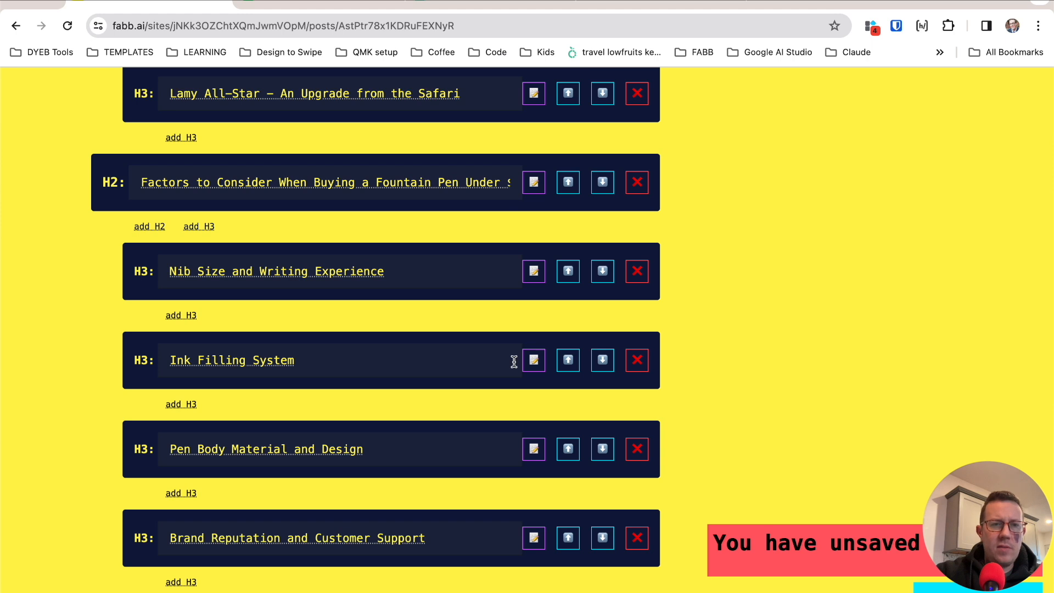
left_click(206, 227)
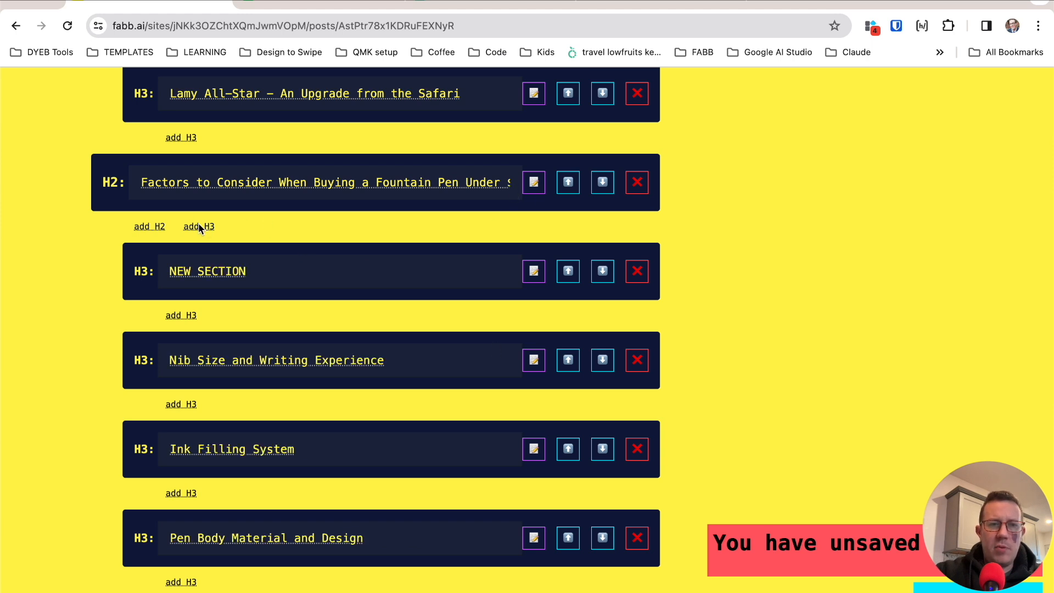
triple_click(237, 264)
type("Price")
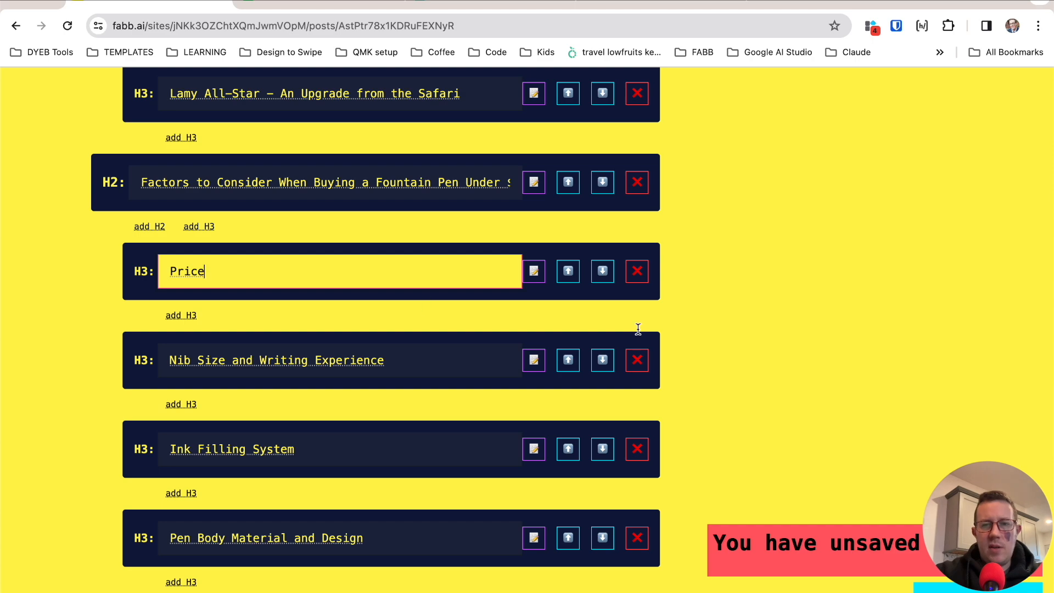
Step: Save the outline changes and return to the beginning of the outline
left_click(766, 330)
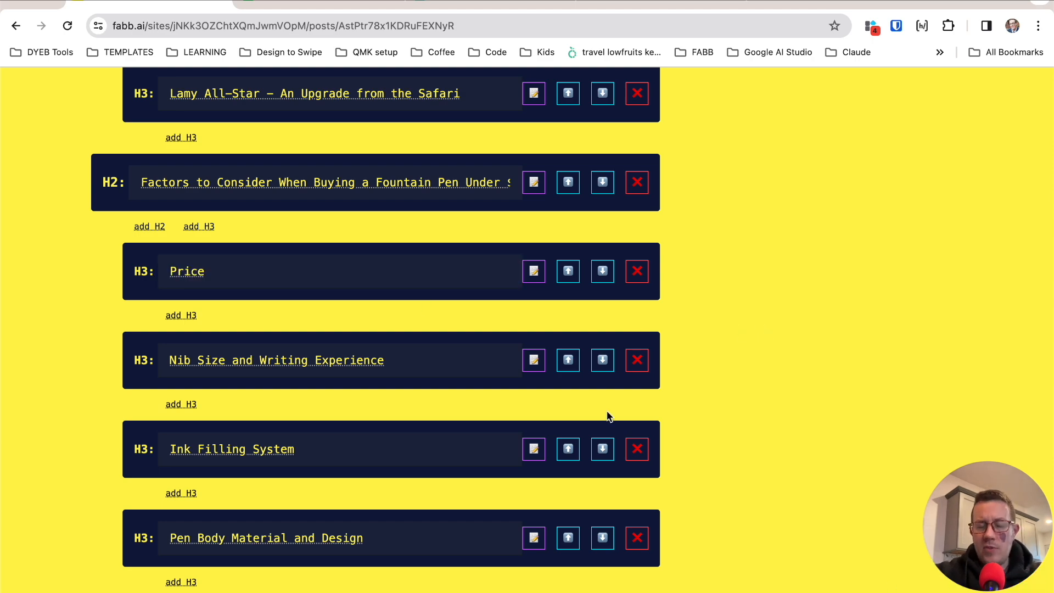
scroll(607, 417, "up", 15)
Step: Switch to the Obsidian workflow note and review the sections on revising the outline and generating the article in FABB
key("super+Tab")
scroll(502, 345, "down", 1)
scroll(503, 346, "down", 1)
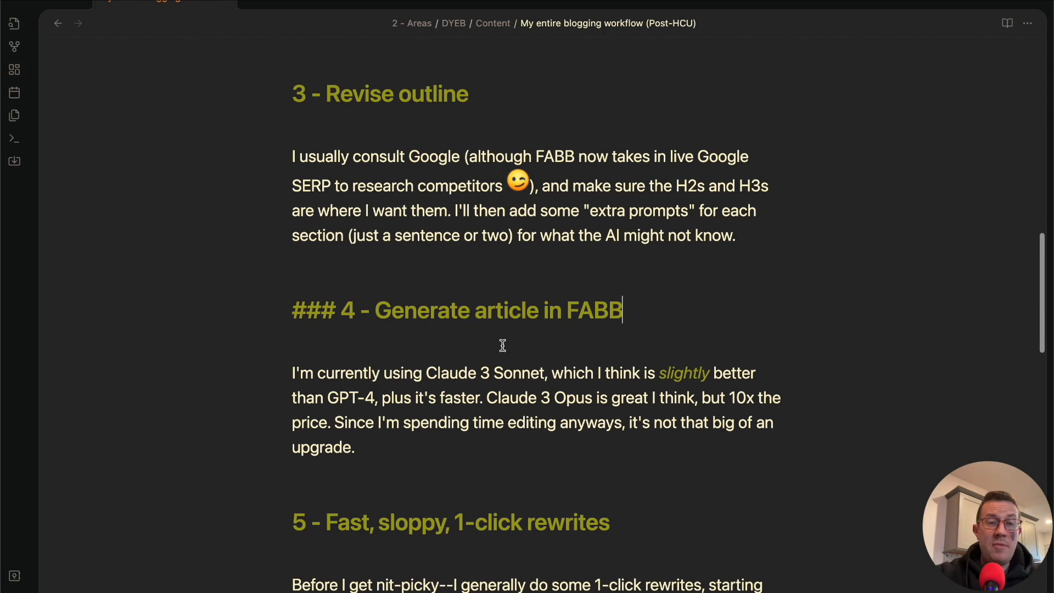
double_click(390, 185)
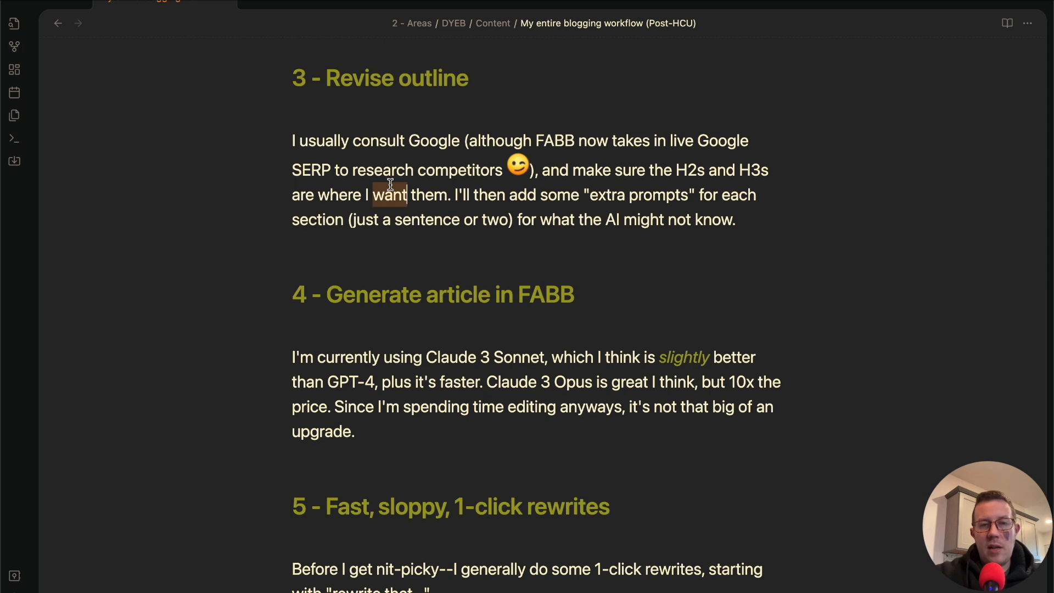
scroll(384, 192, "down", 5)
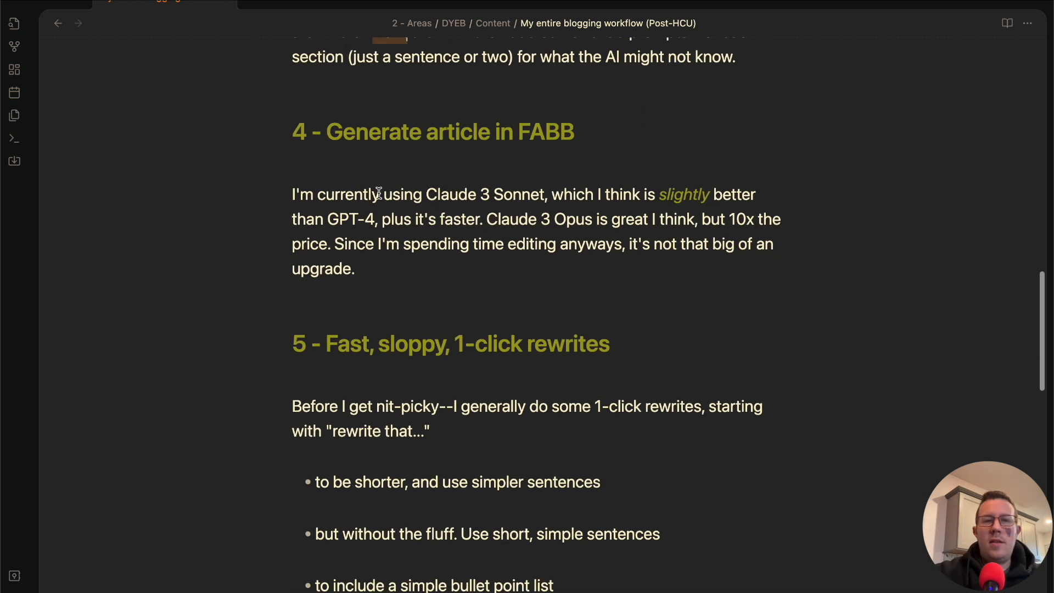
scroll(379, 193, "down", 1)
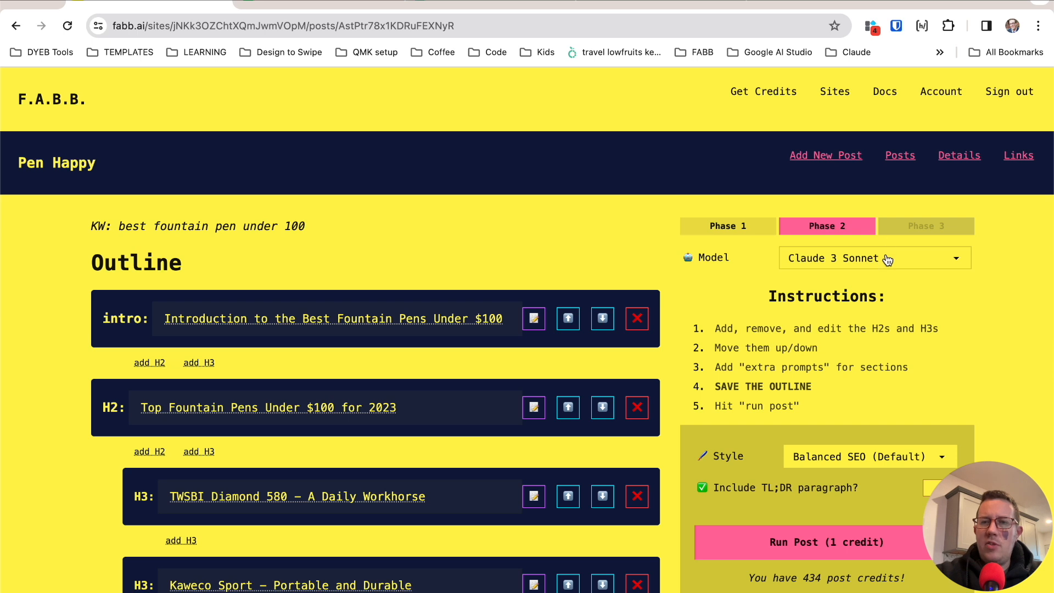
Step: Keep Claude 3 Sonnet as the model in FABB and run the post with Balanced SEO (Default) style
left_click(879, 259)
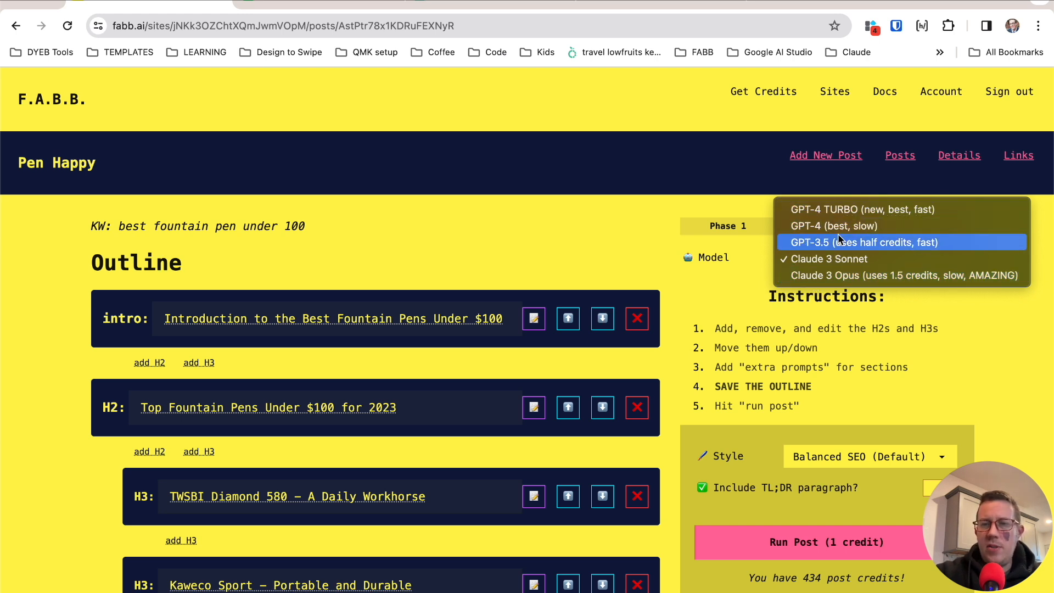
left_click(827, 259)
scroll(814, 306, "down", 1)
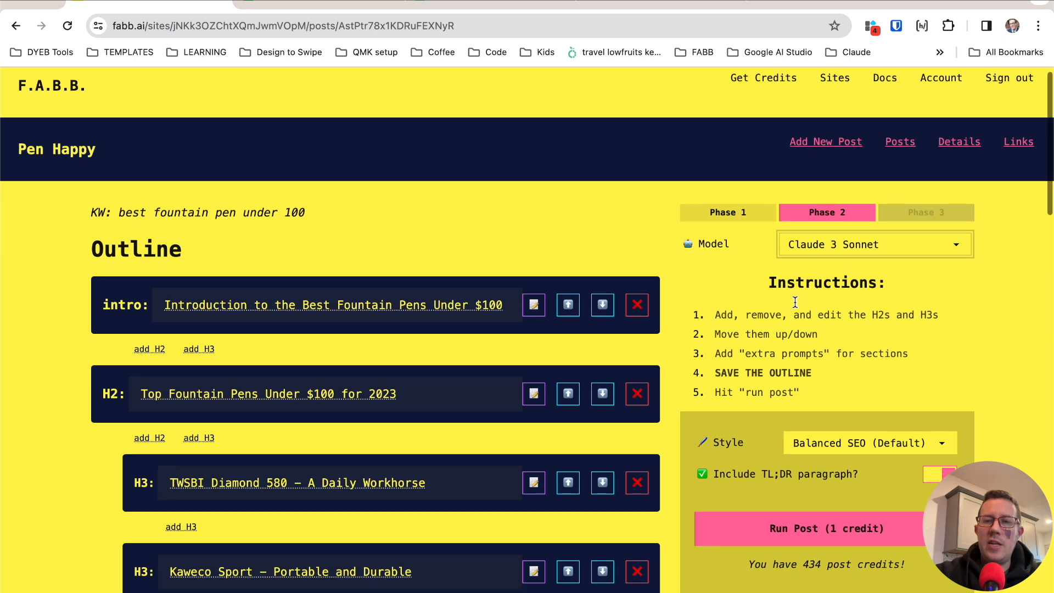
scroll(815, 308, "down", 3)
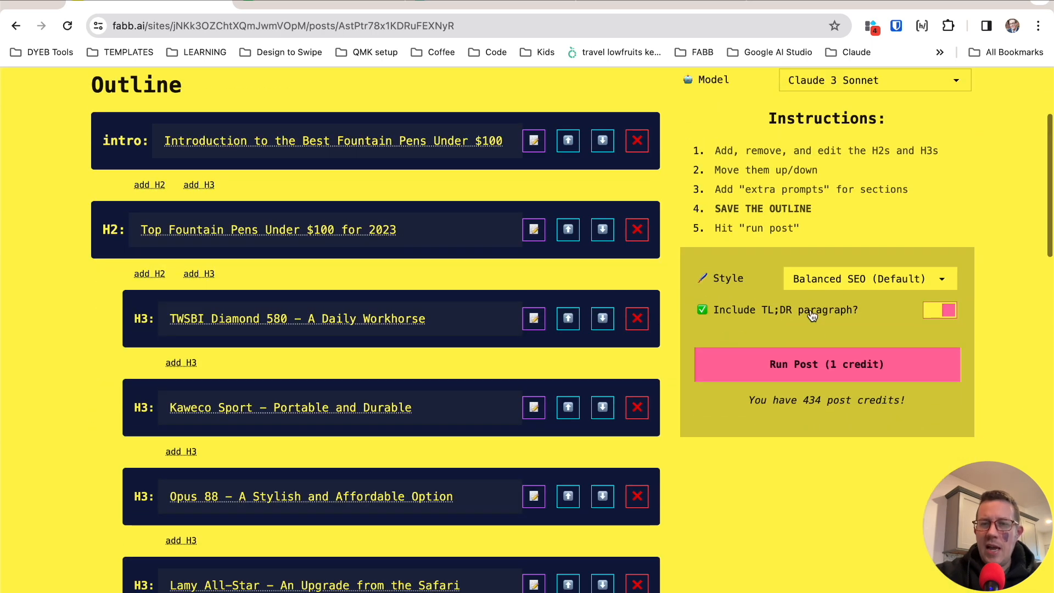
left_click(831, 363)
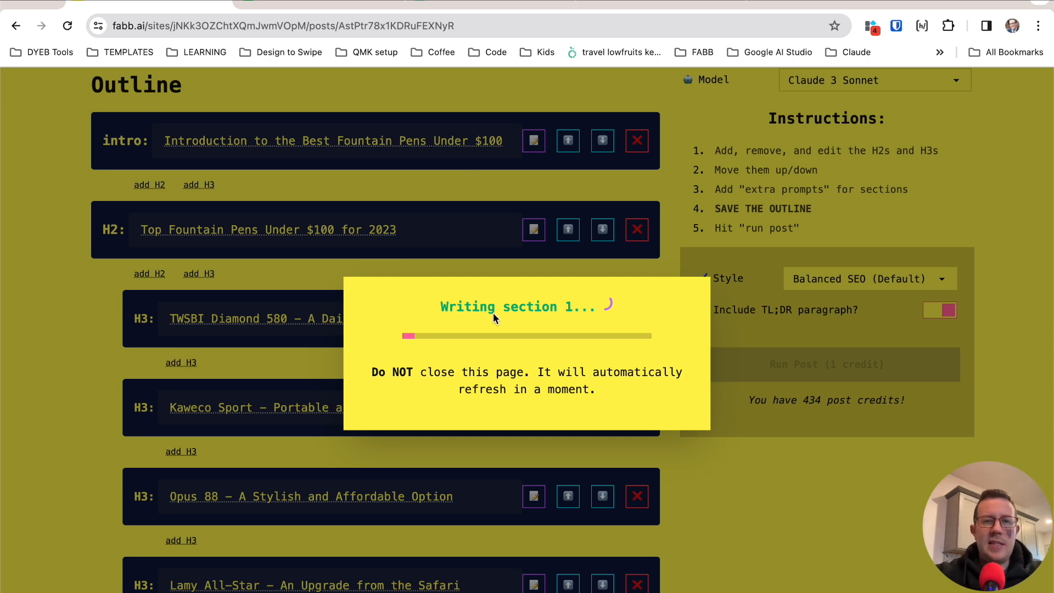
Step: Review the Obsidian note's 1-click rewrites section and the workflow stages after it, checking the FABB writing progress in between
key("super+Tab")
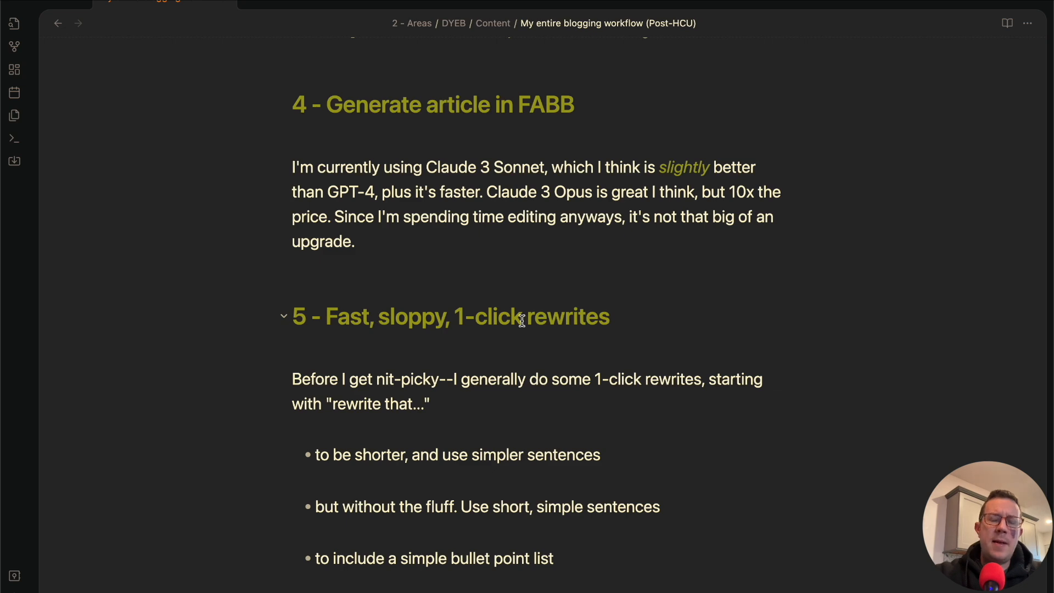
scroll(522, 319, "down", 3)
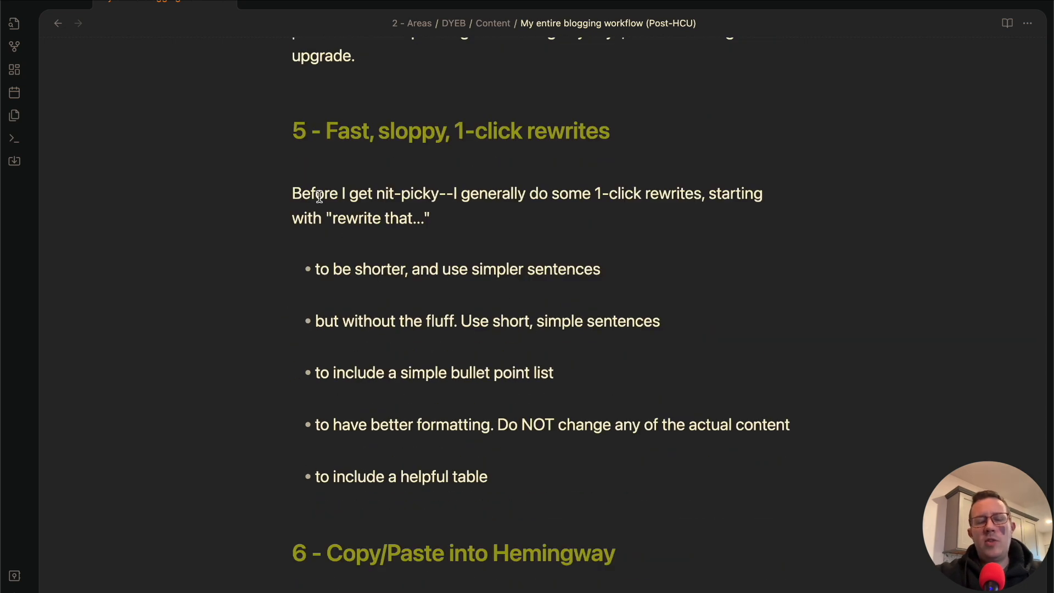
scroll(319, 197, "down", 5)
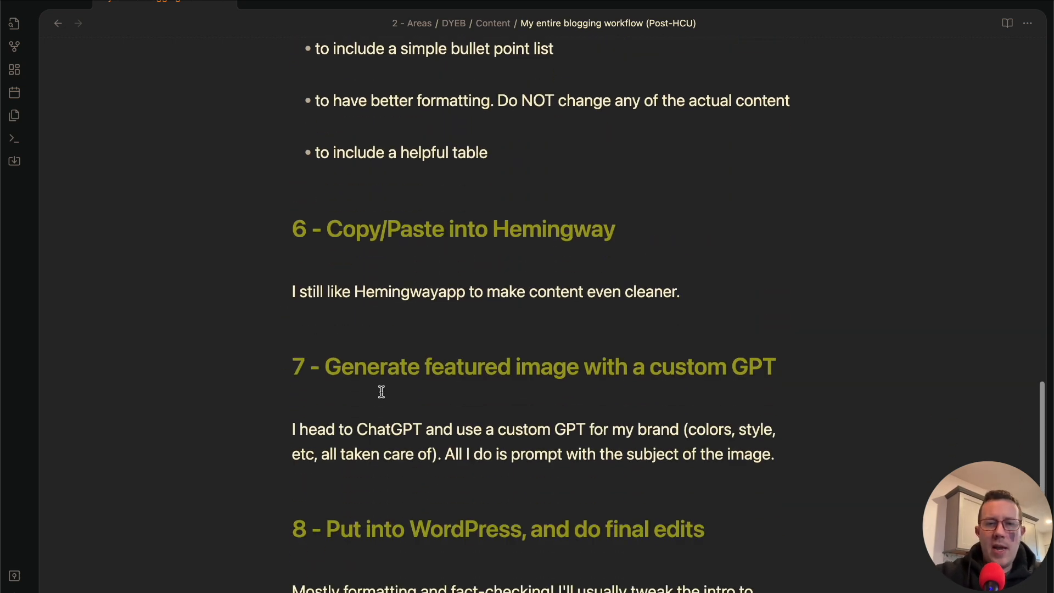
scroll(381, 390, "up", 5)
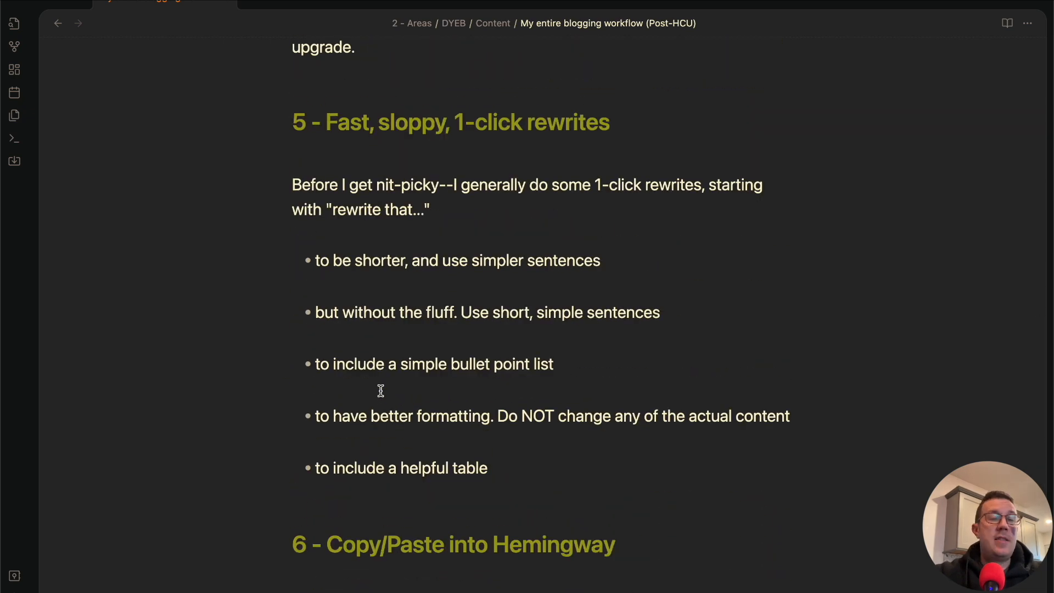
key("super+Tab")
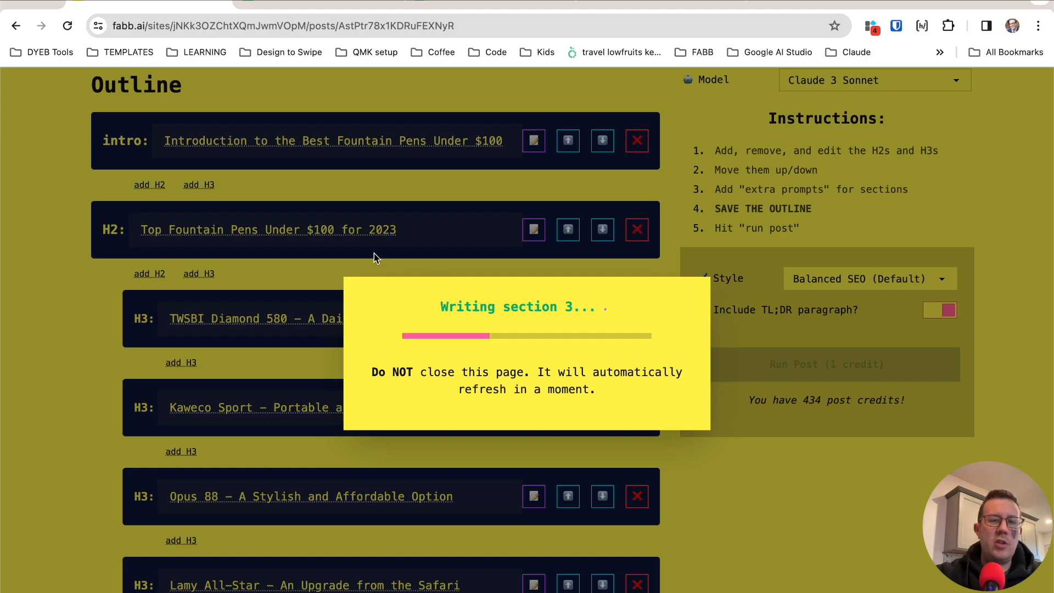
key("super+Tab")
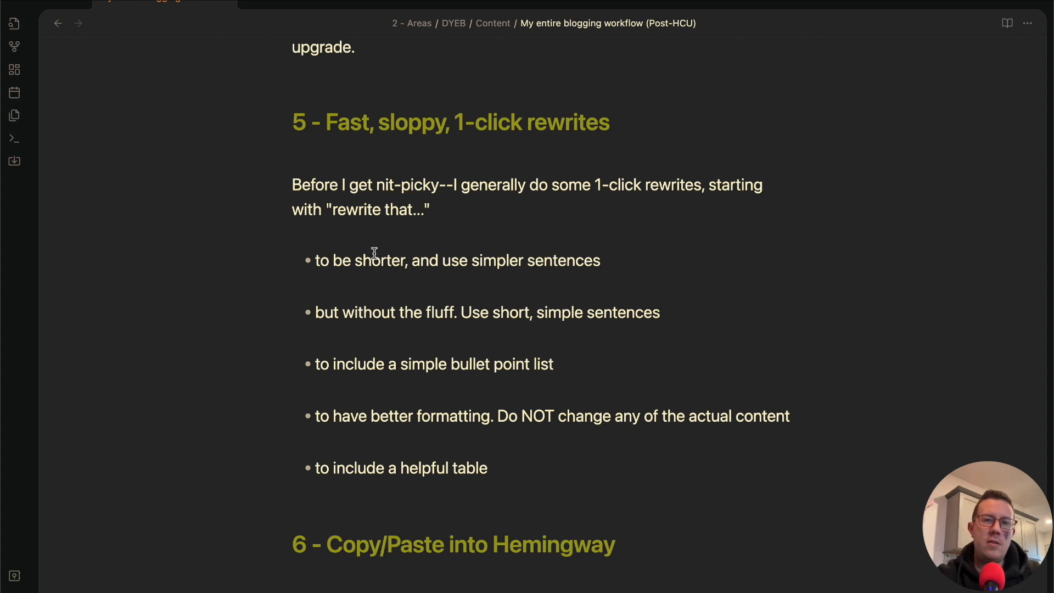
key("super+Tab")
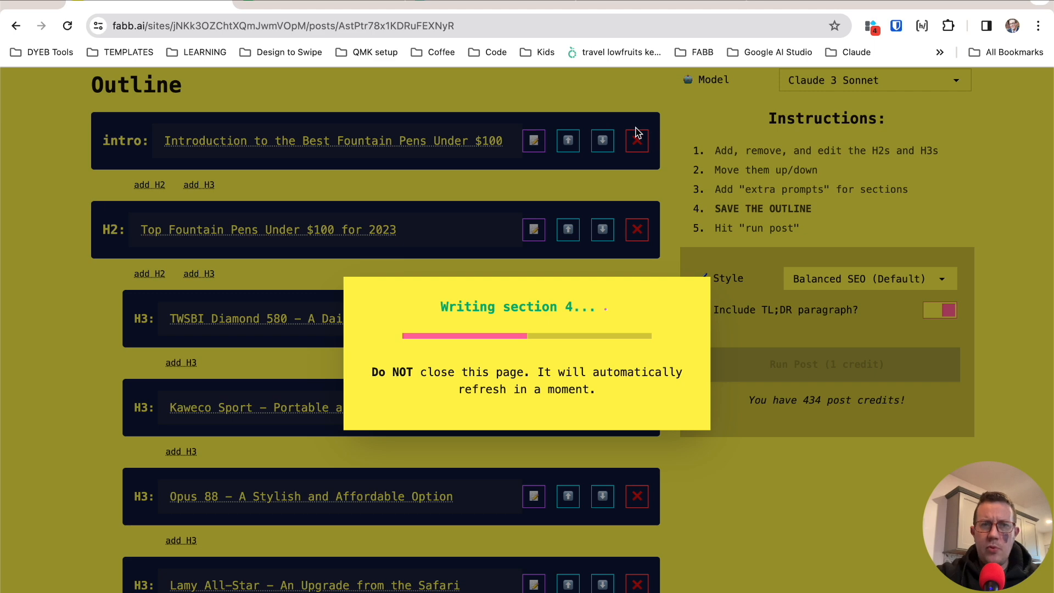
left_click(322, 3)
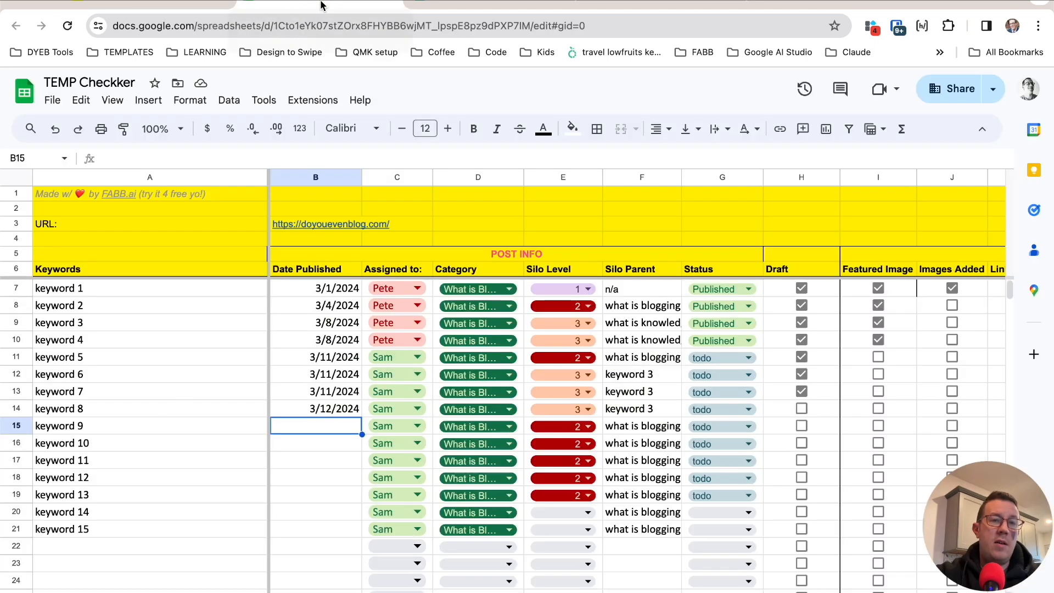
key("ctrl+shift+Tab")
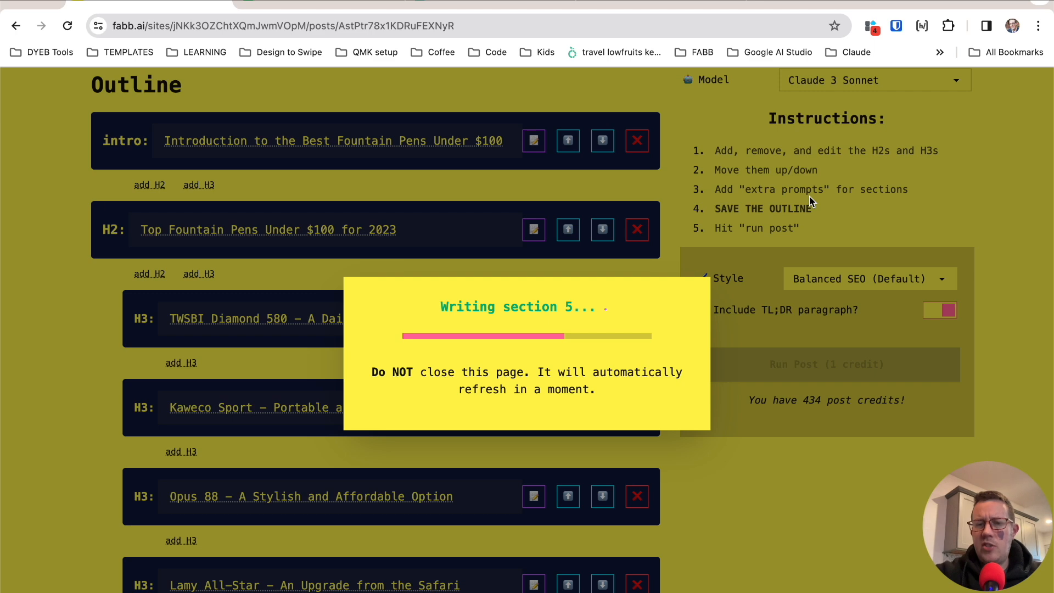
Step: Open FABB in a new tab, go to the account's custom editing prompts and look through the saved list
key("ctrl+t")
type("fabb")
key("Return")
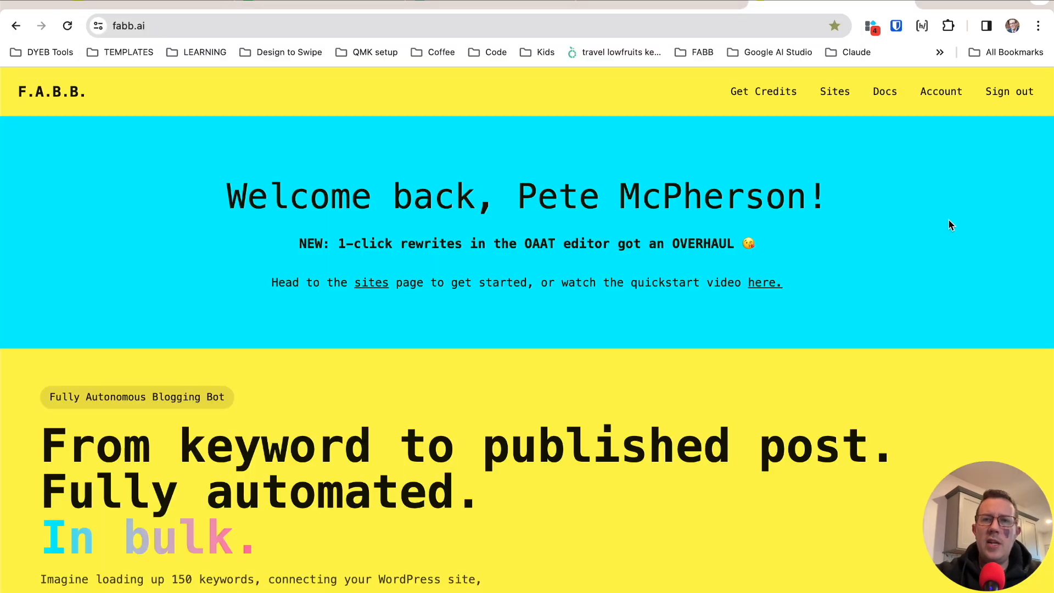
left_click(952, 94)
scroll(608, 233, "down", 5)
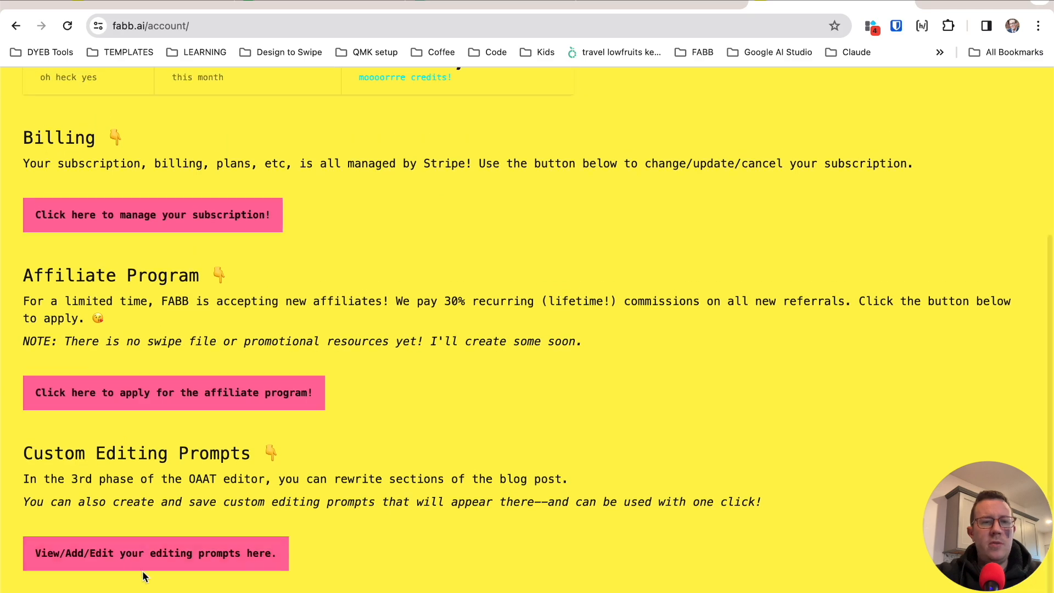
left_click(141, 555)
scroll(266, 421, "down", 9)
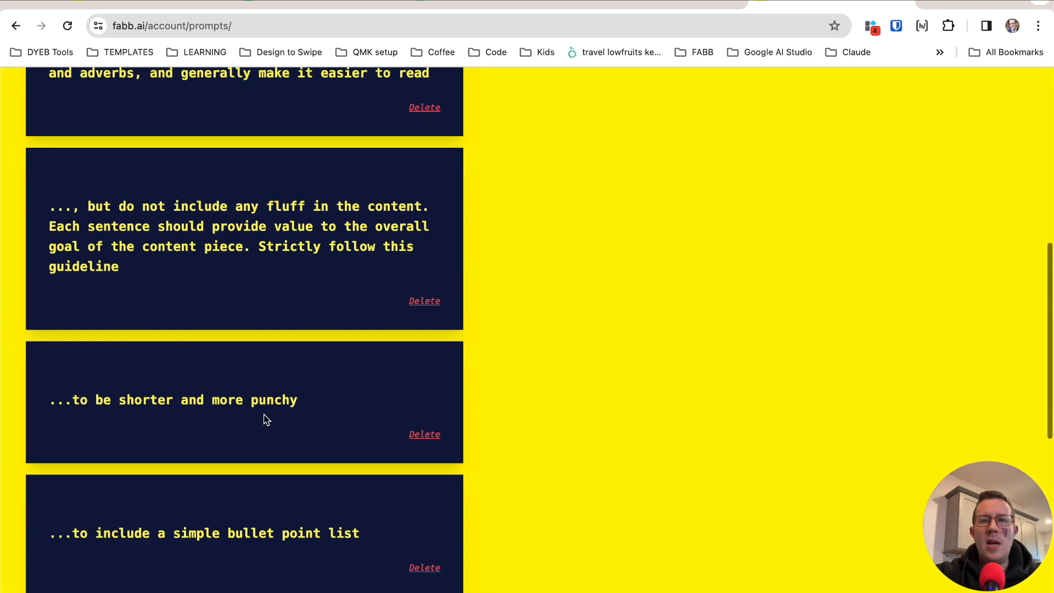
scroll(266, 420, "down", 8)
scroll(266, 420, "up", 15)
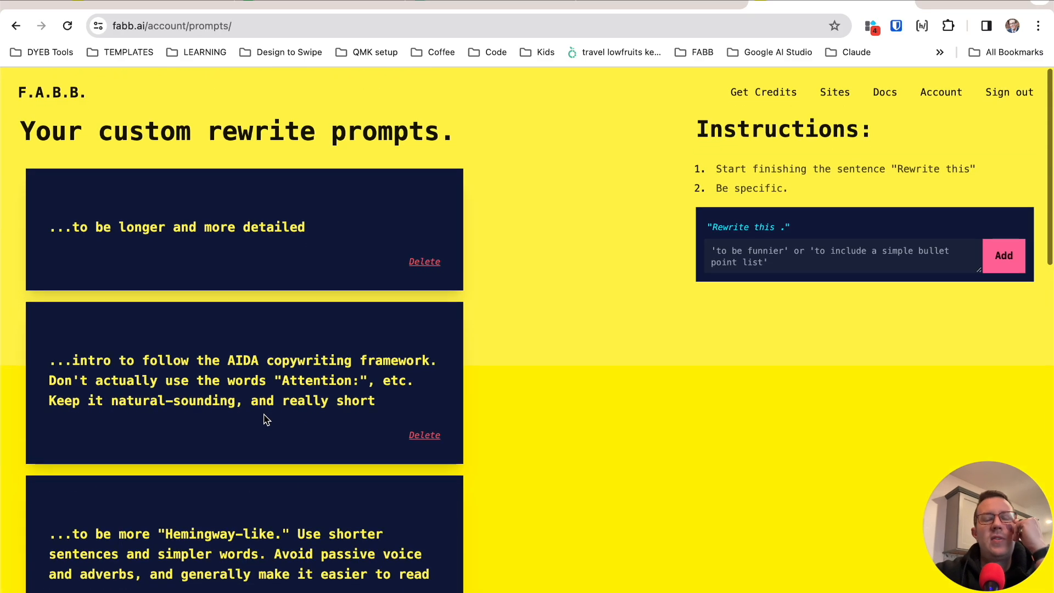
left_click(741, 264)
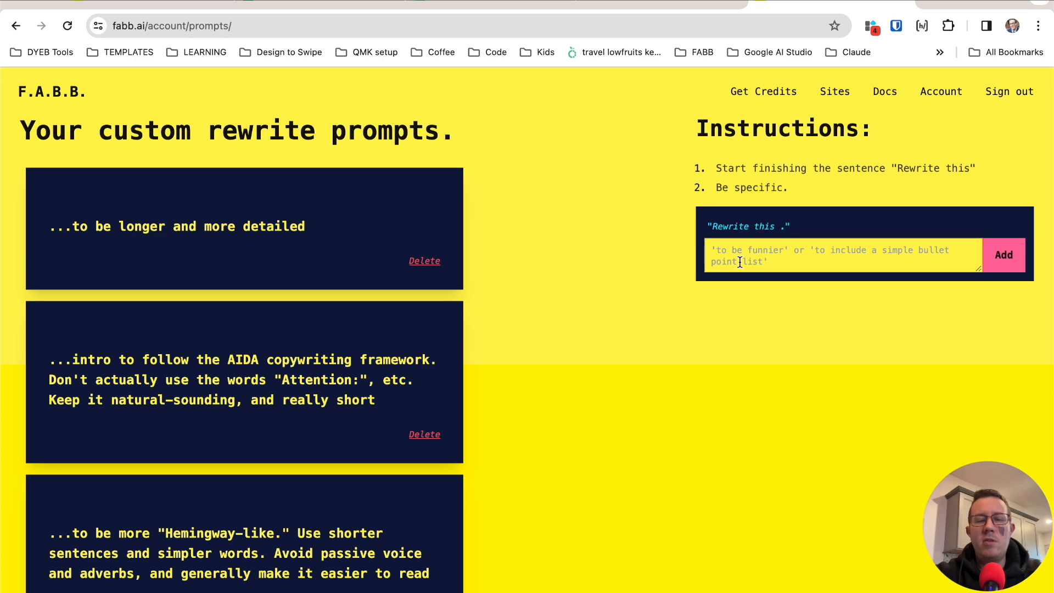
type("to include a tabl")
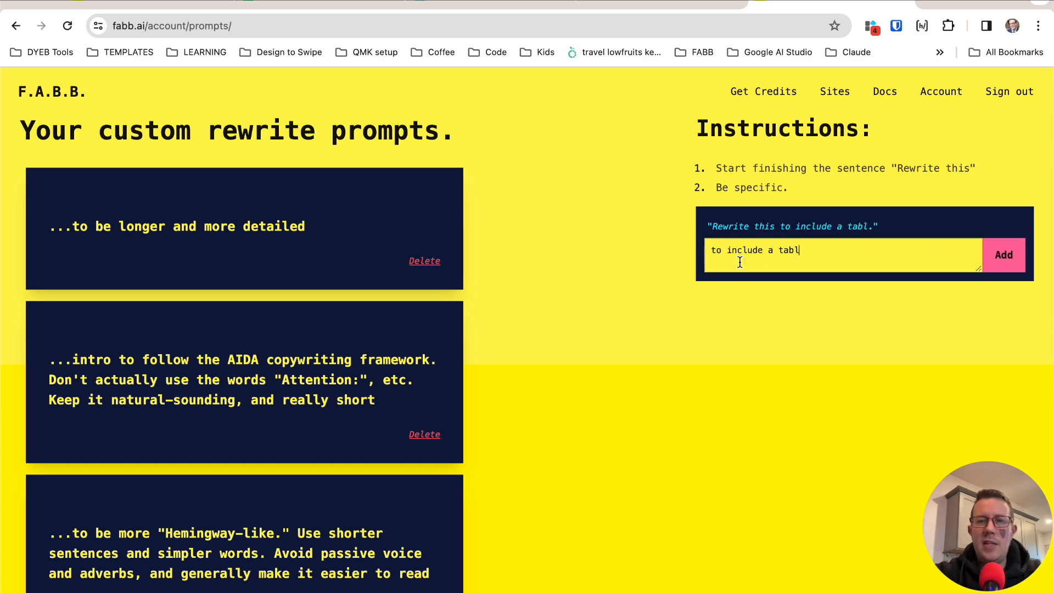
type("e.")
key("ctrl+a")
key("BackSpace")
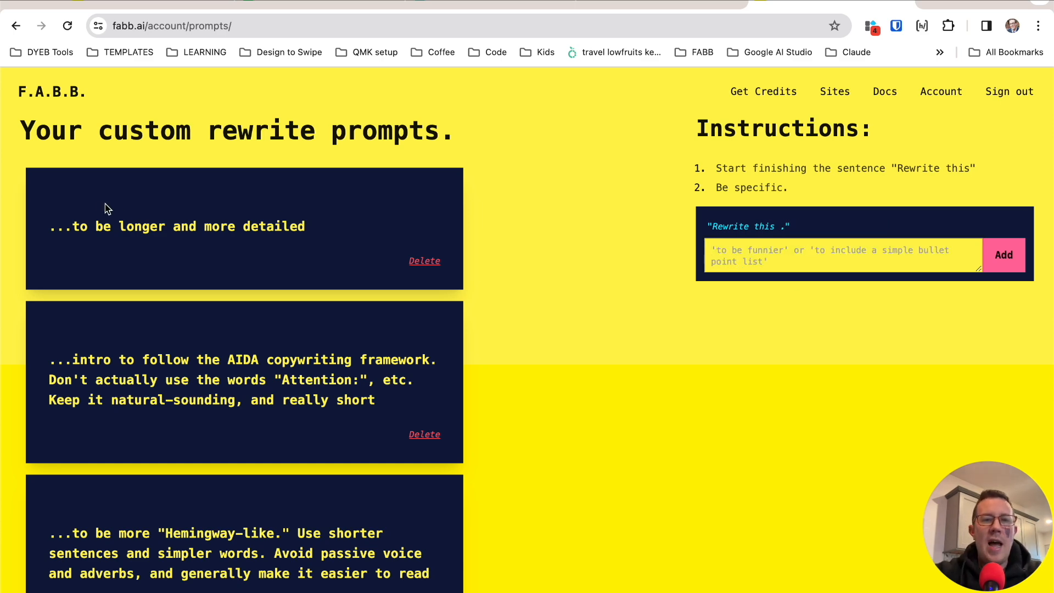
Step: Examine the saved custom rewrite prompts, including those for bullet lists, simpler sentences, better formatting and tables
scroll(106, 208, "down", 10)
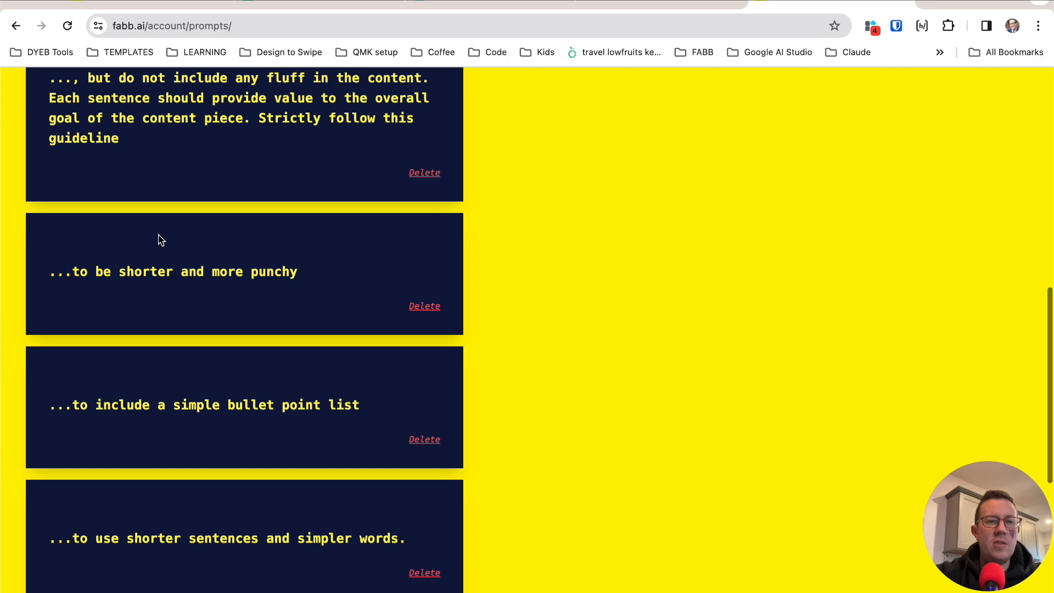
scroll(161, 240, "down", 3)
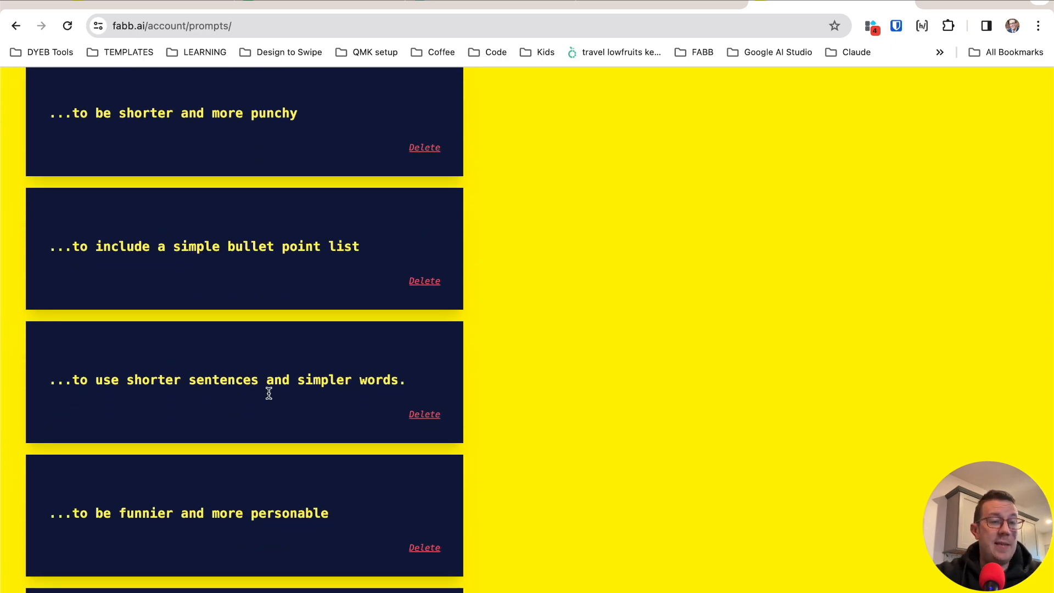
scroll(269, 393, "down", 5)
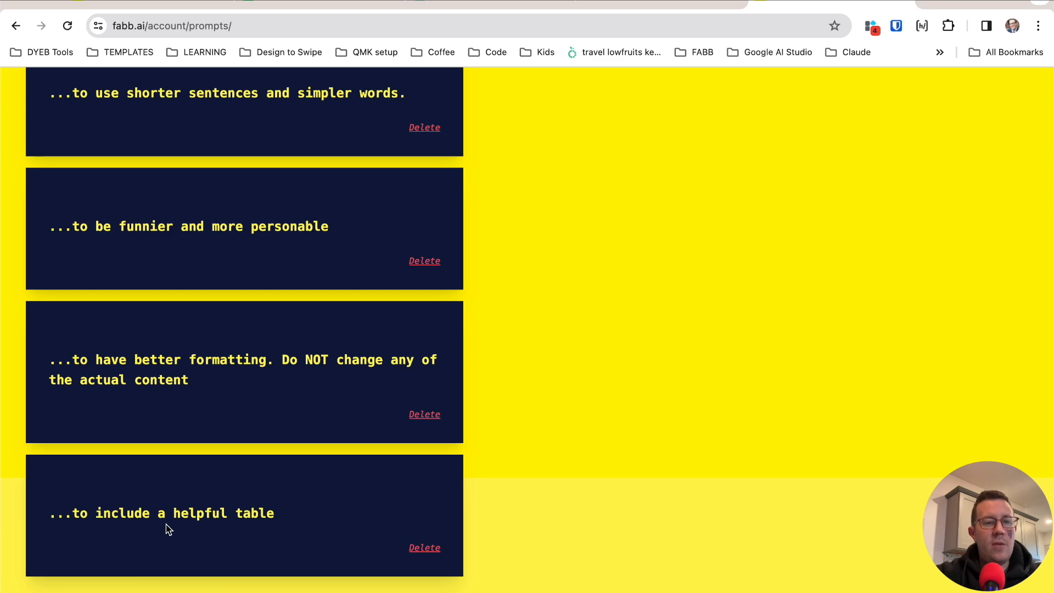
scroll(258, 501, "up", 15)
scroll(285, 430, "down", 15)
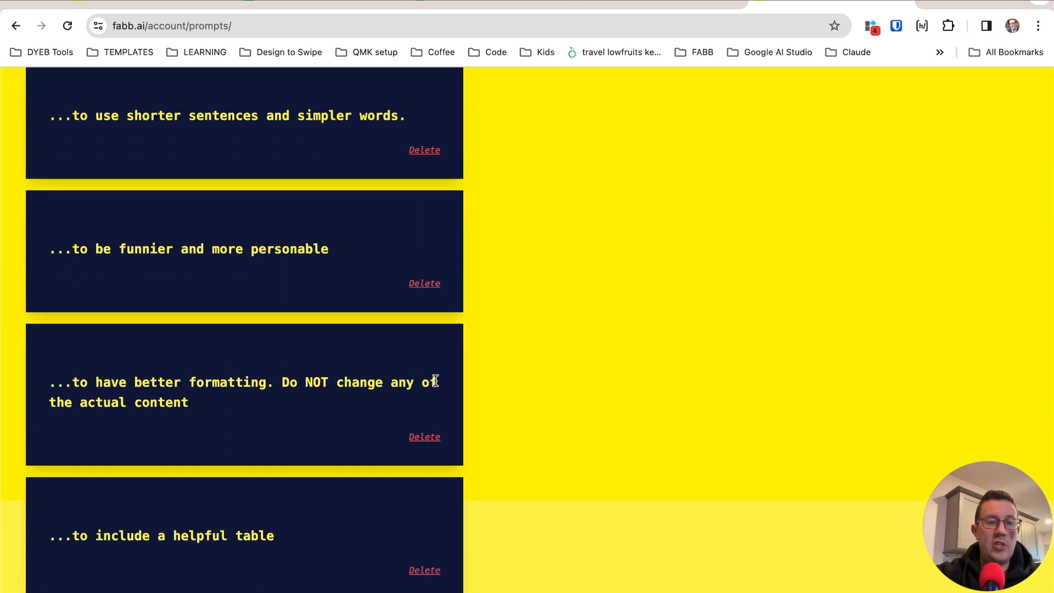
scroll(185, 404, "up", 15)
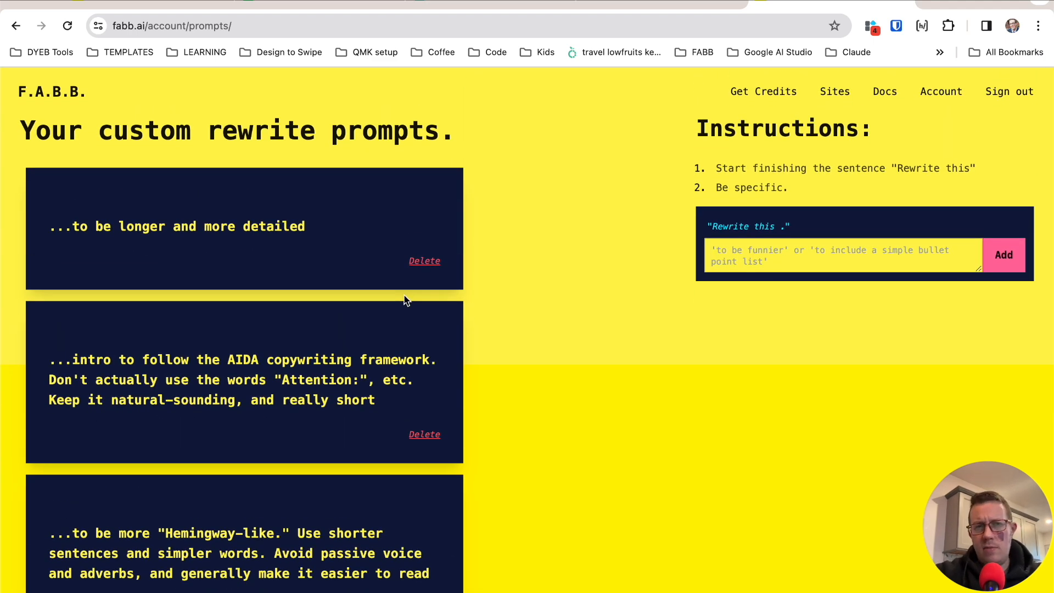
Step: Return to the generated post and rewrite its introduction with the saved prompt "to include a simple bullet point list"
key("ctrl+Tab")
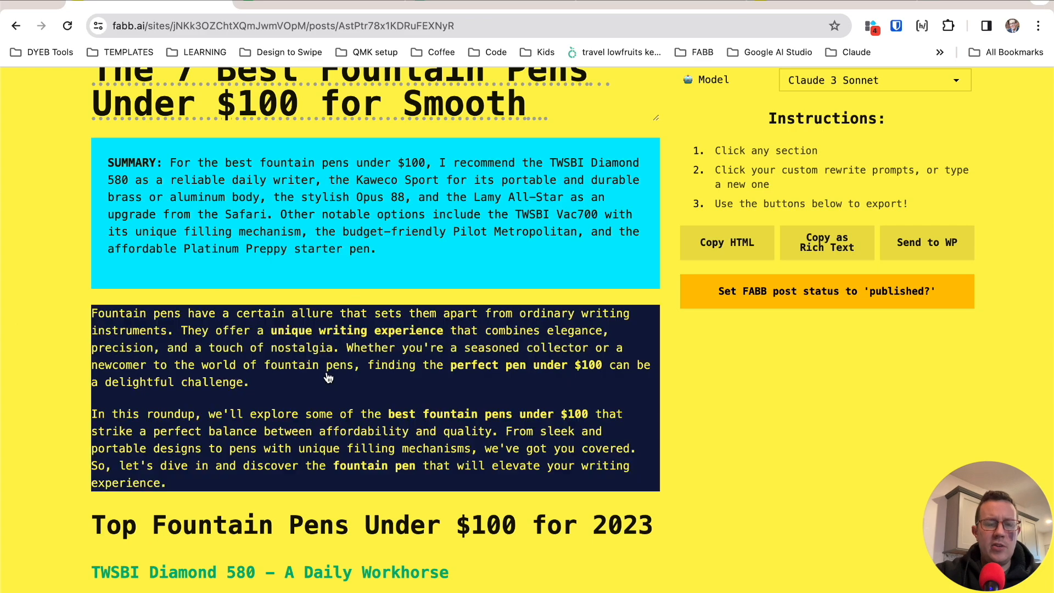
left_click(328, 378)
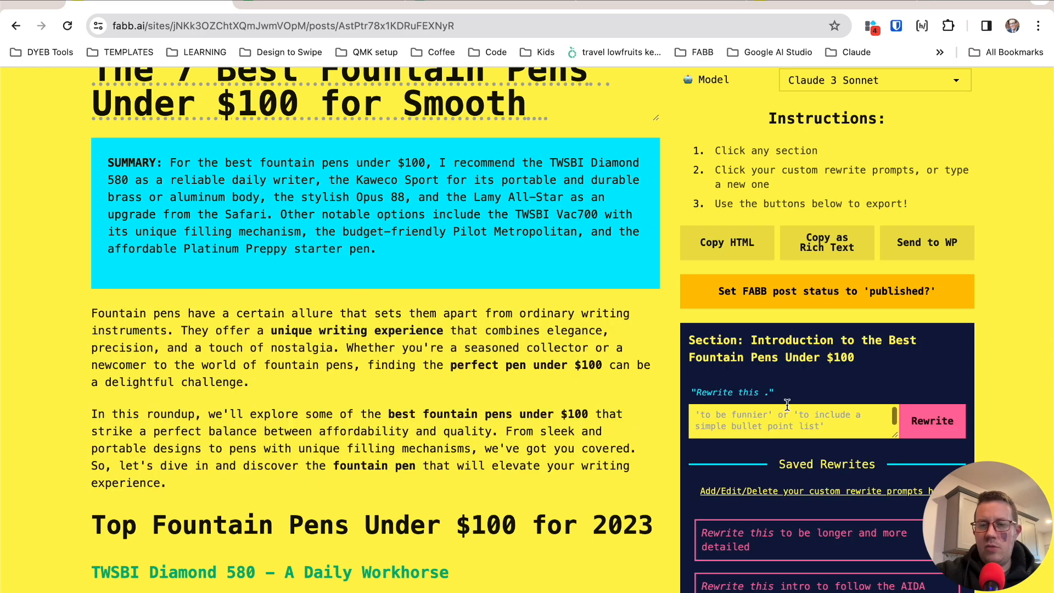
scroll(832, 372, "down", 4)
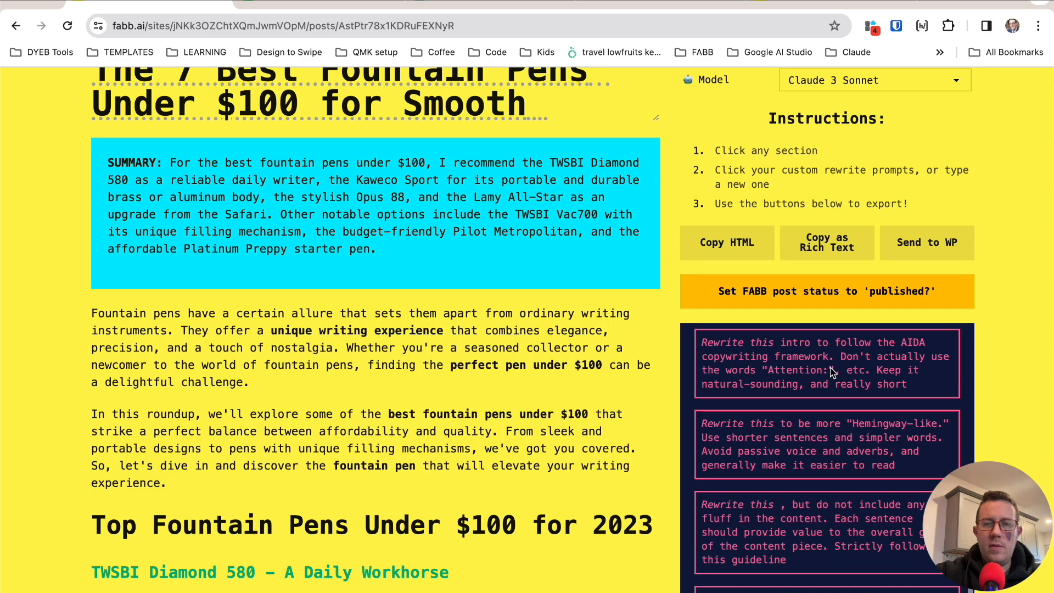
scroll(830, 371, "down", 5)
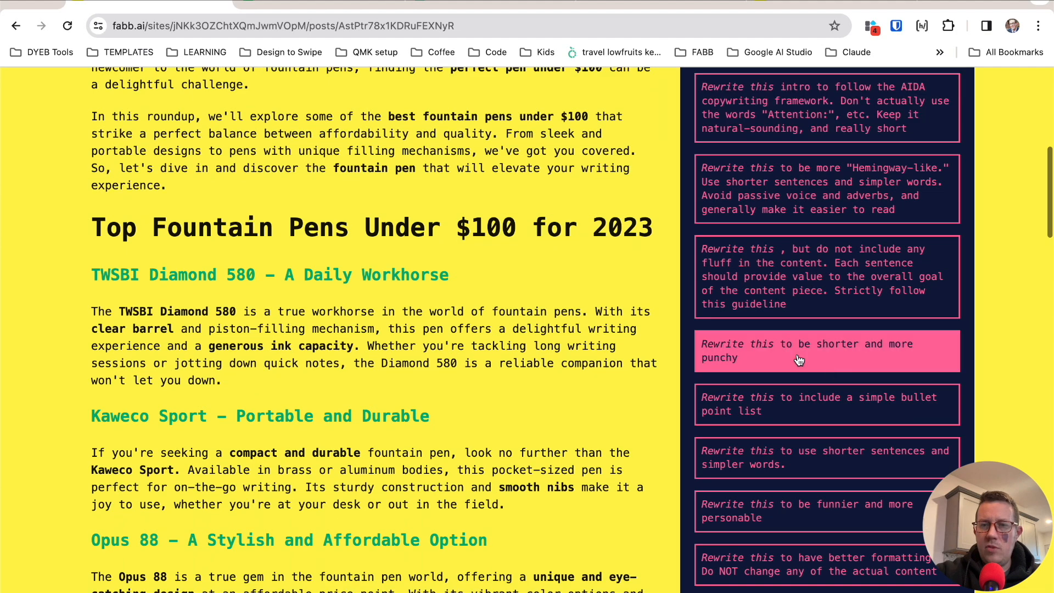
left_click(761, 404)
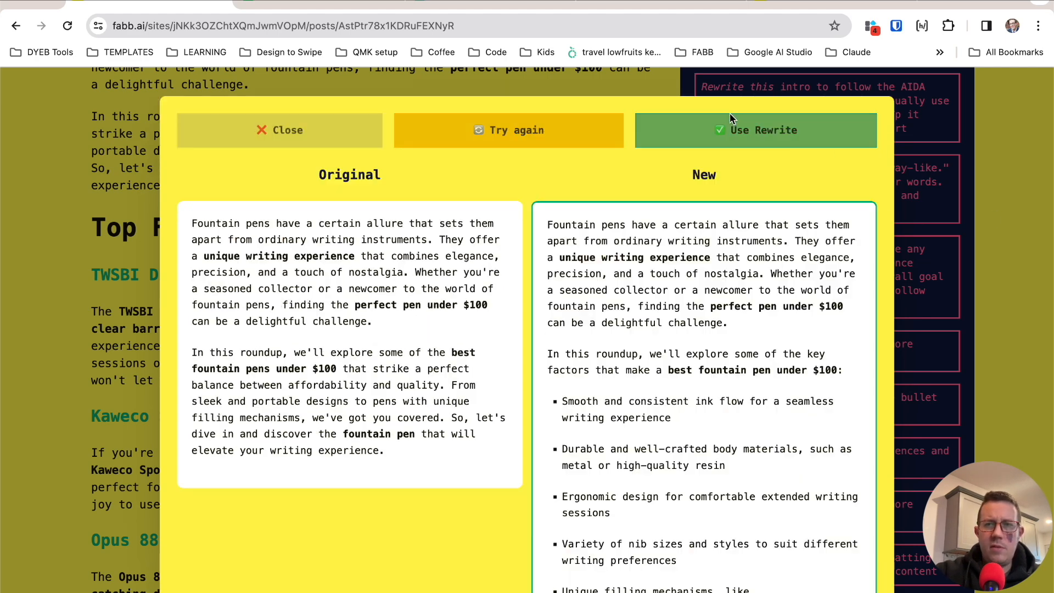
Step: Compare the introduction's bullet-list rewrite with the original and accept the rewrite
scroll(410, 366, "down", 3)
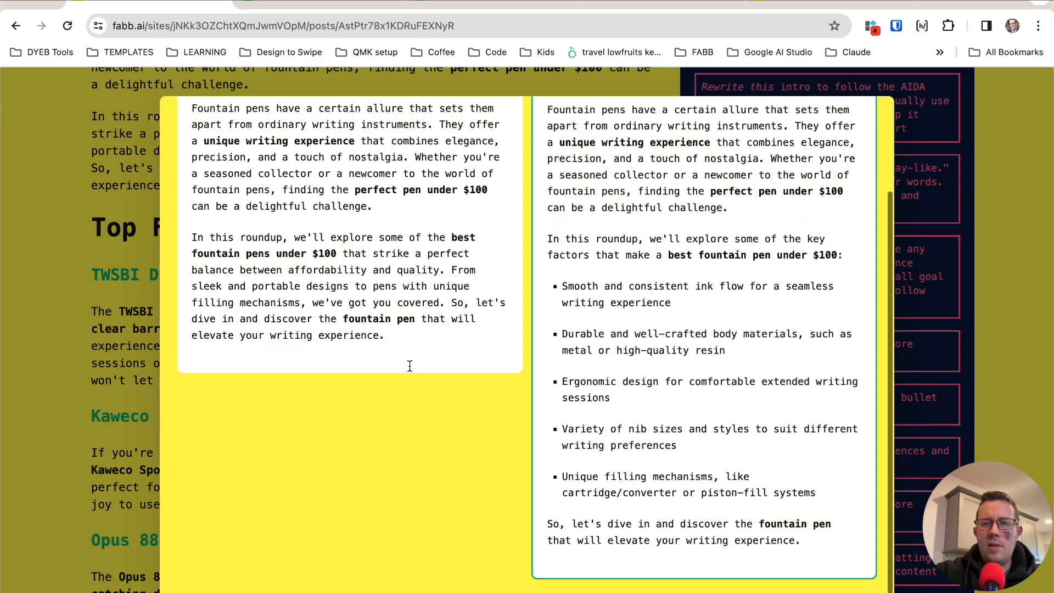
scroll(410, 364, "up", 3)
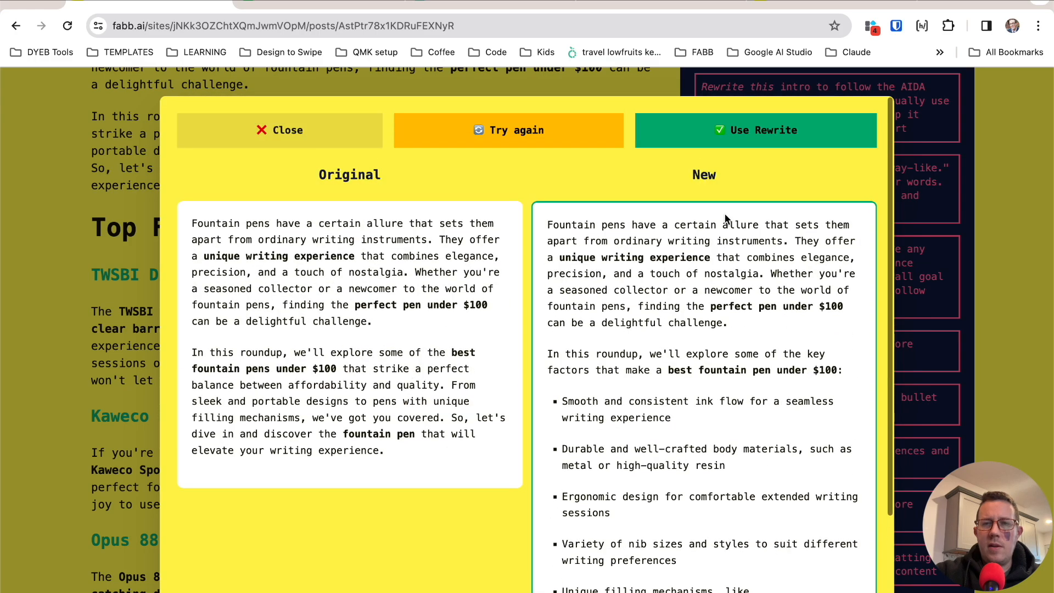
left_click(750, 138)
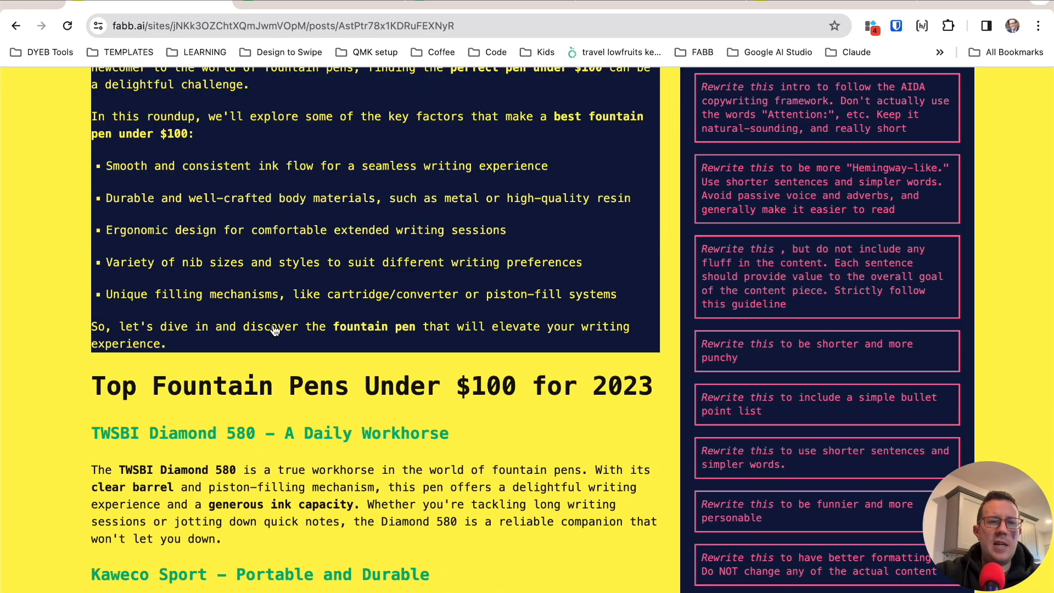
Step: Rewrite the "Ink Filling System" section with the saved prompt for including a helpful table
scroll(275, 330, "down", 5)
scroll(348, 367, "down", 10)
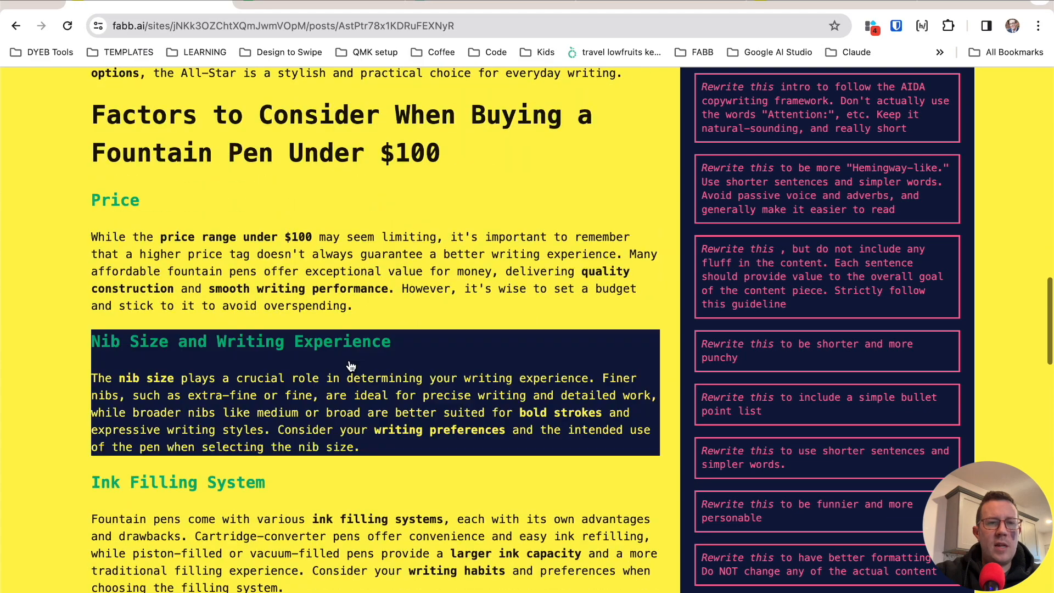
scroll(351, 367, "down", 5)
scroll(351, 368, "up", 4)
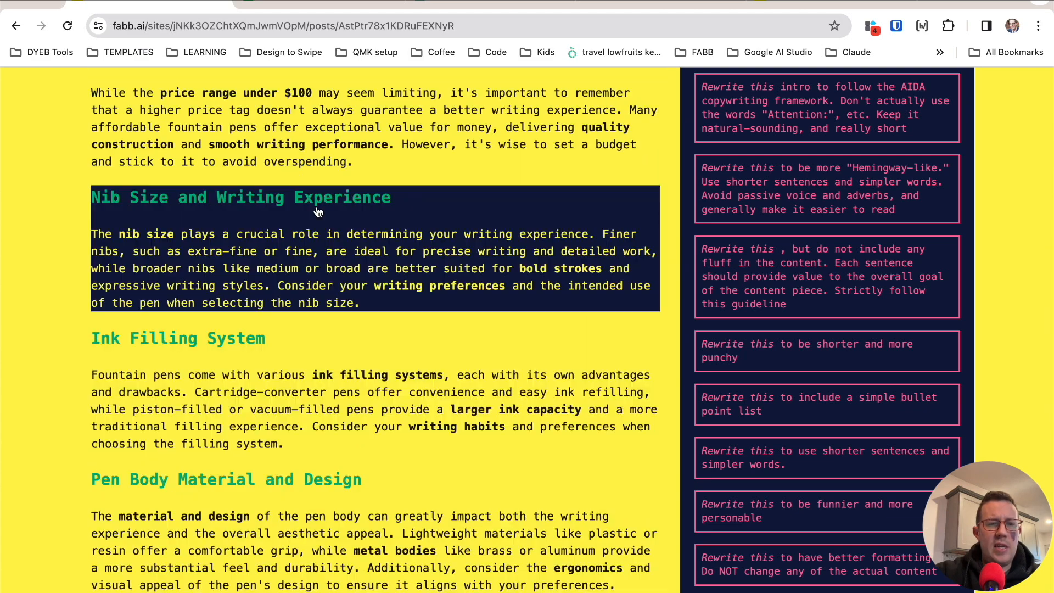
scroll(315, 227, "down", 1)
scroll(315, 227, "down", 2)
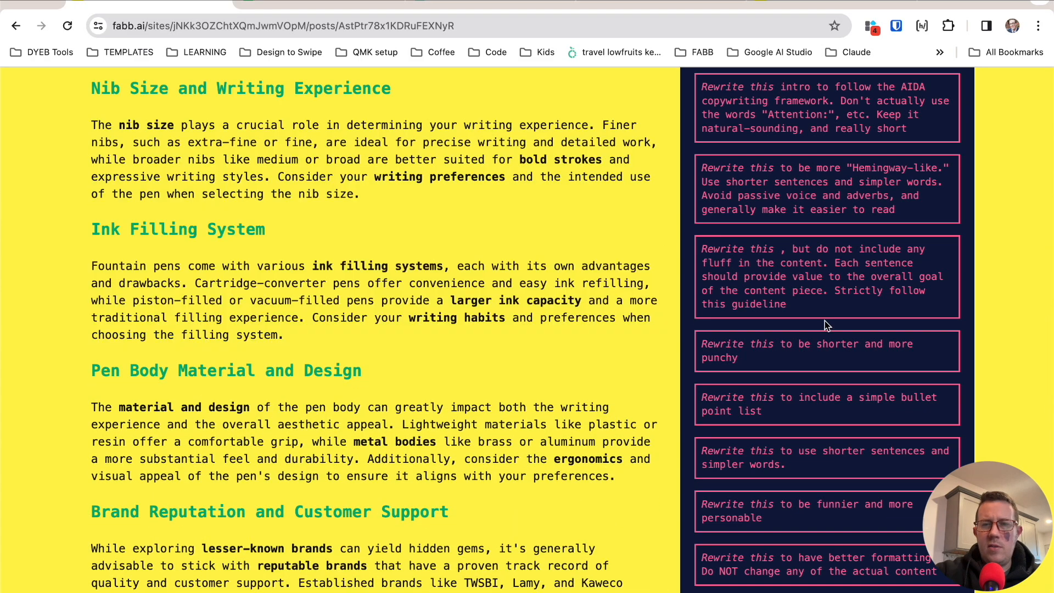
scroll(824, 325, "down", 15)
left_click(823, 566)
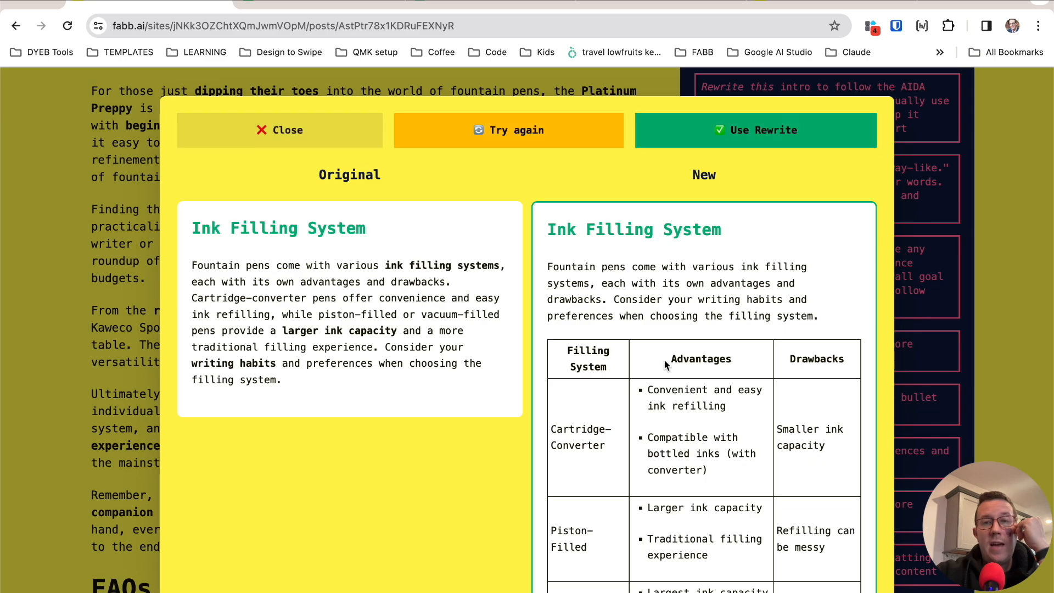
Step: Review the table version of the "Ink Filling System" section and use it in the post
scroll(665, 362, "down", 4)
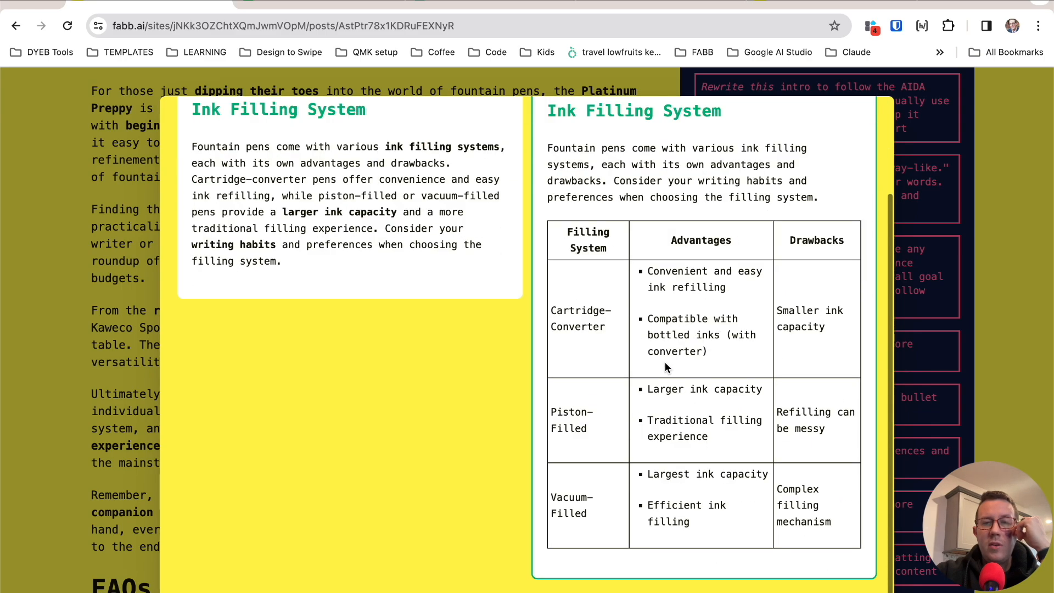
scroll(664, 362, "up", 4)
left_click(732, 134)
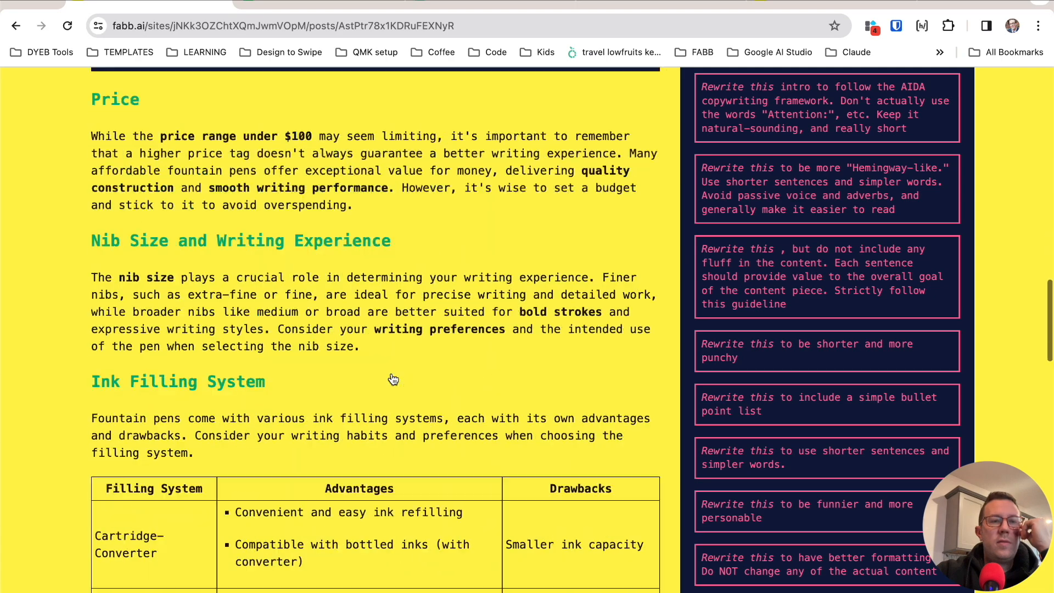
Step: Rewrite the closing section, starting "Finding the perfect fountain pen under $100", with the saved "Hemingway-like" prompt
scroll(333, 379, "up", 10)
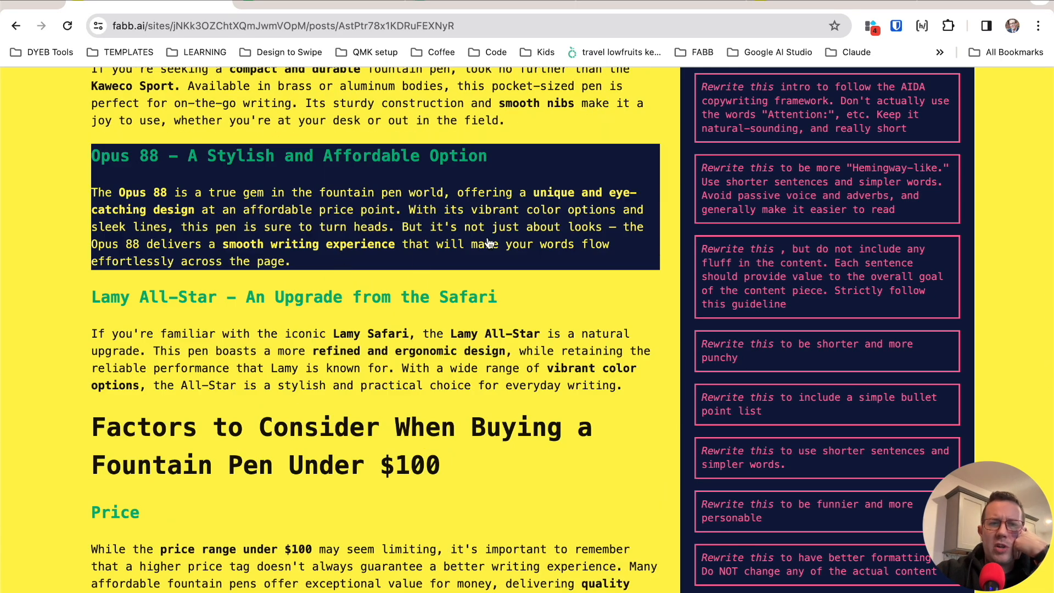
scroll(414, 261, "down", 4)
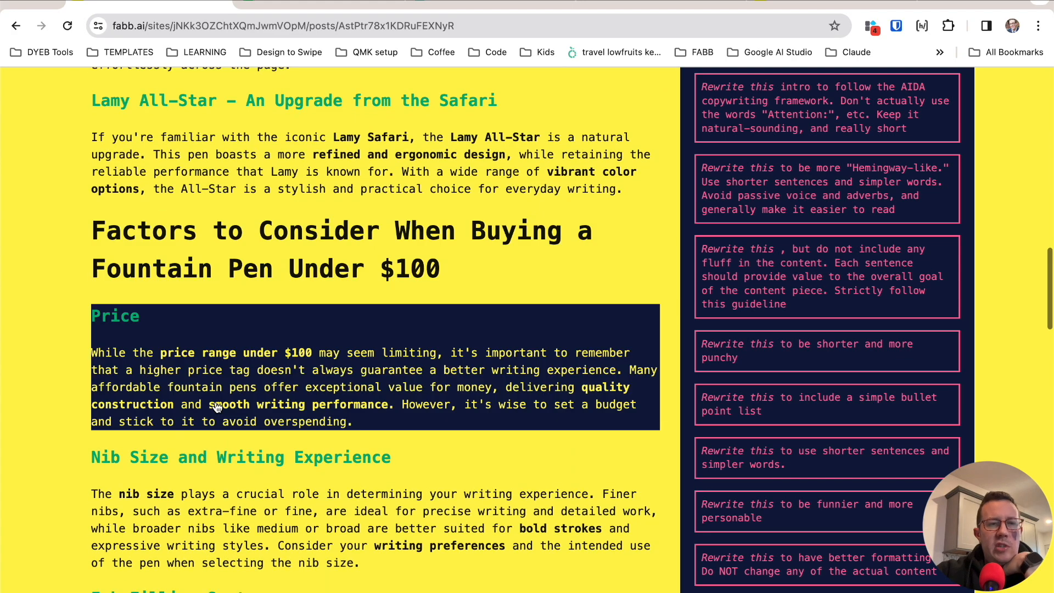
scroll(358, 374, "down", 10)
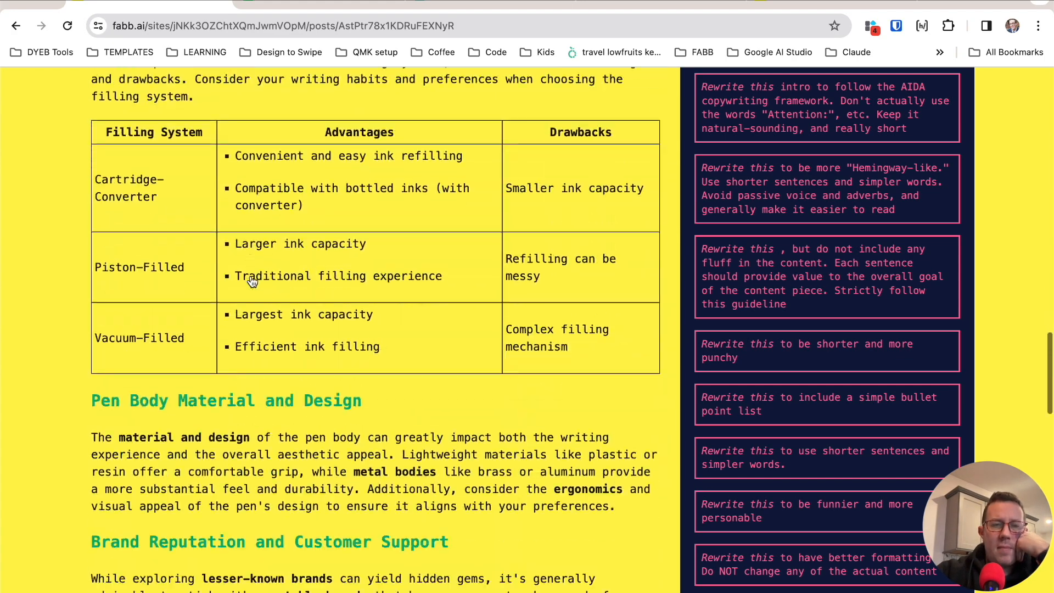
scroll(251, 281, "down", 12)
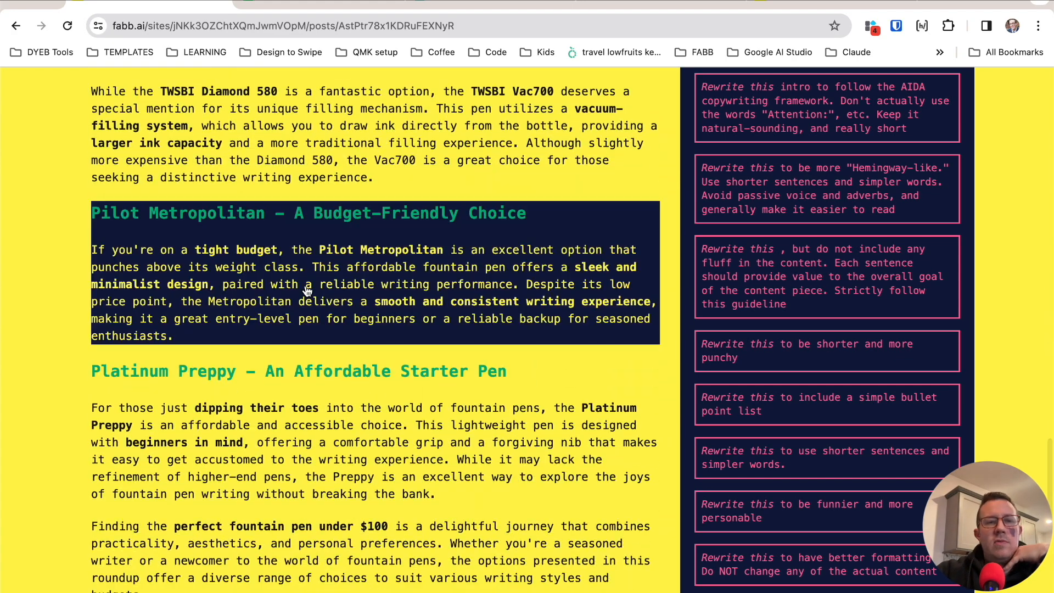
scroll(307, 291, "down", 3)
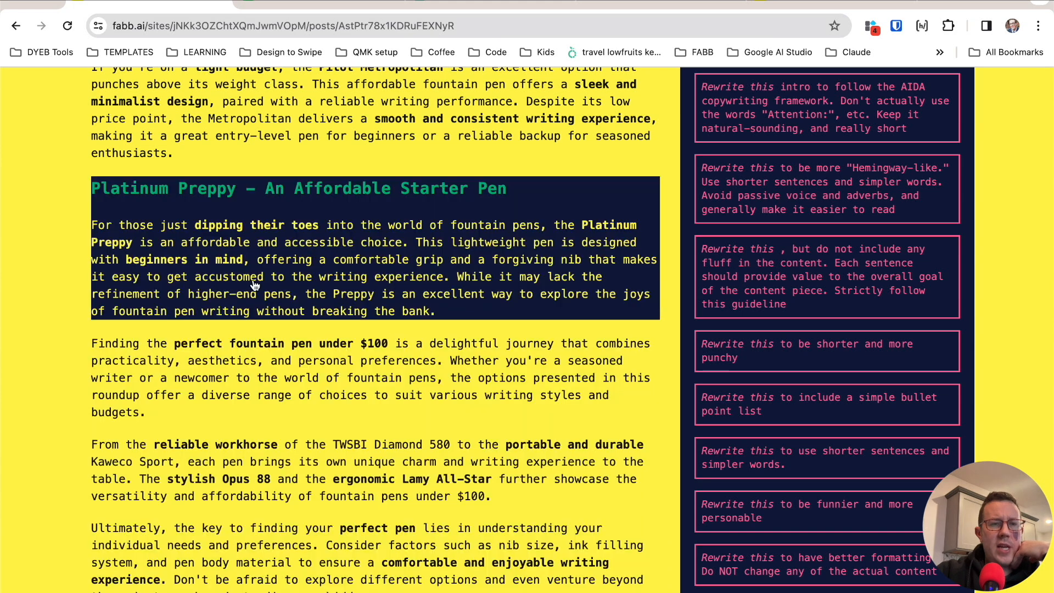
scroll(254, 283, "down", 8)
scroll(254, 283, "up", 2)
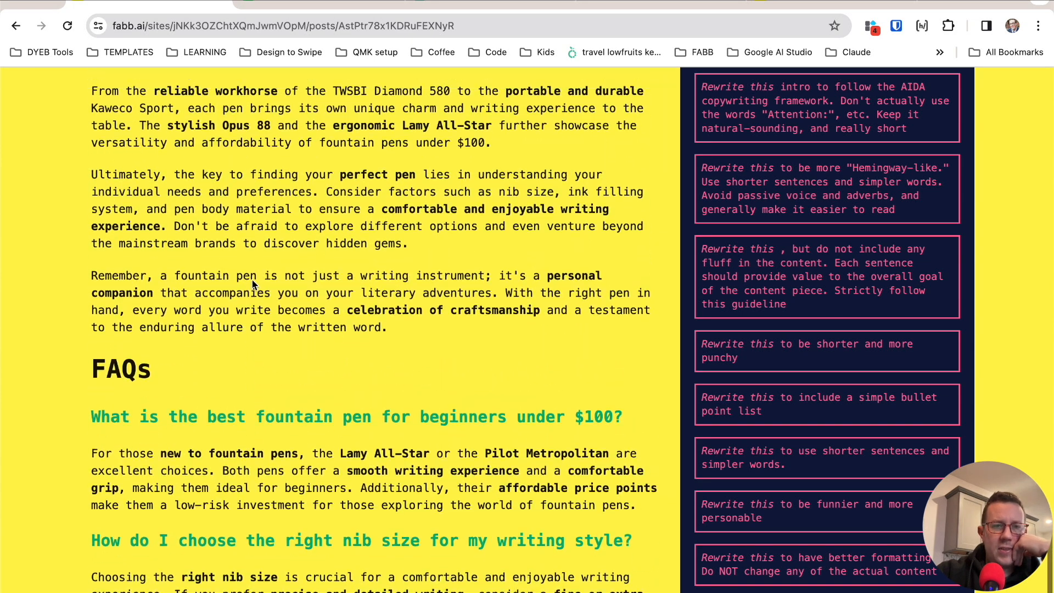
scroll(280, 291, "up", 5)
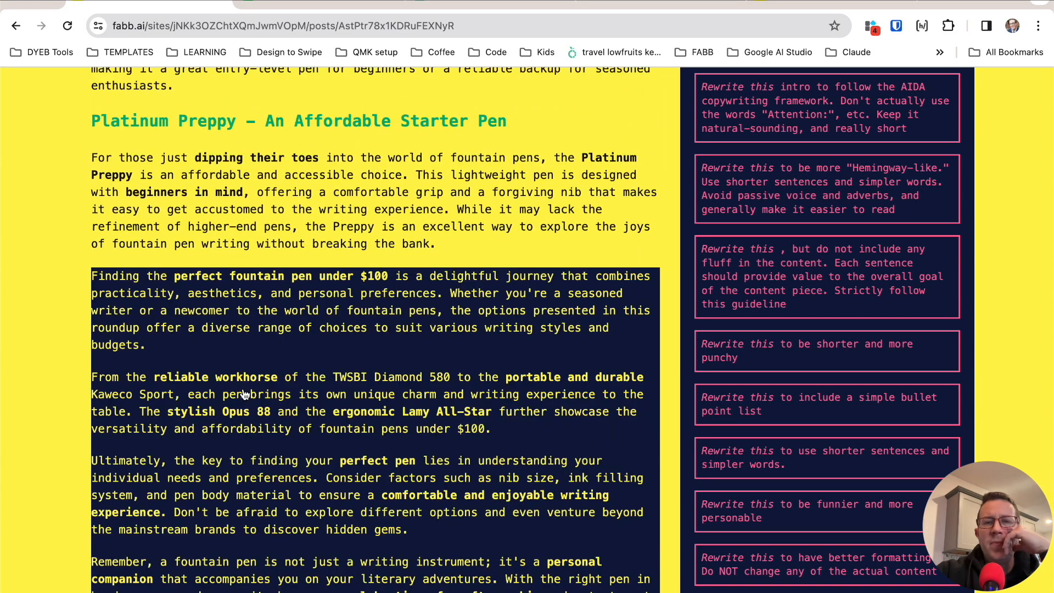
left_click(789, 209)
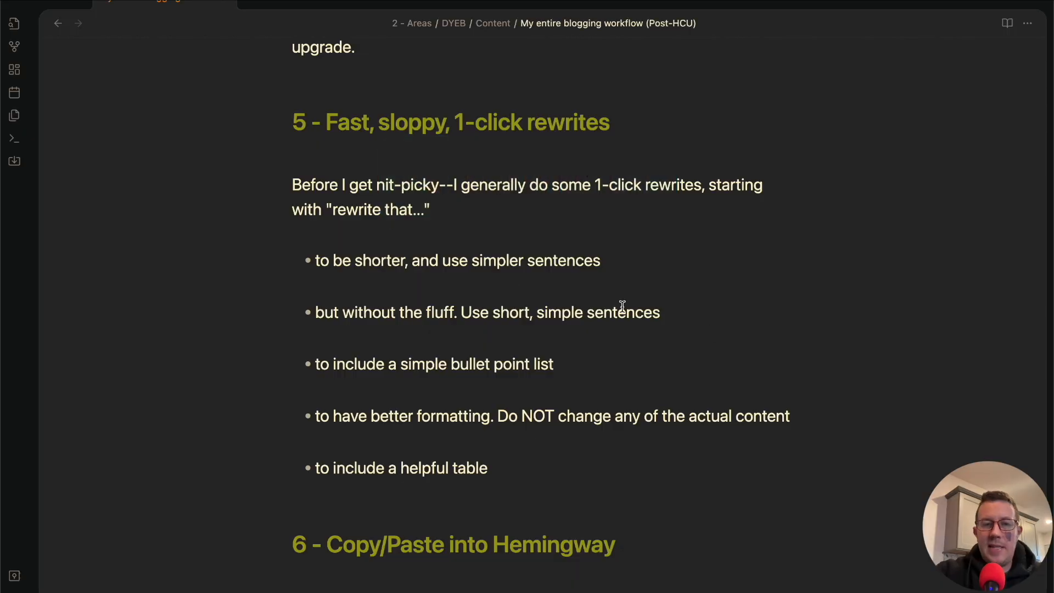
Step: In the Obsidian note, add "I also do Grammarly Premium in this step." under section 6, separated by a blank line
scroll(485, 275, "down", 1)
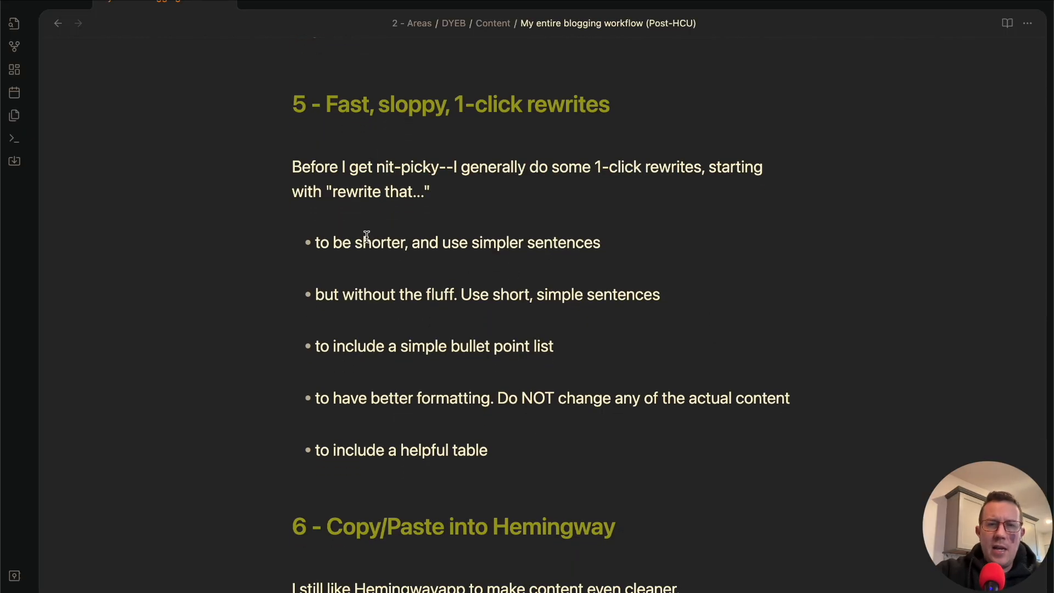
scroll(366, 418, "down", 5)
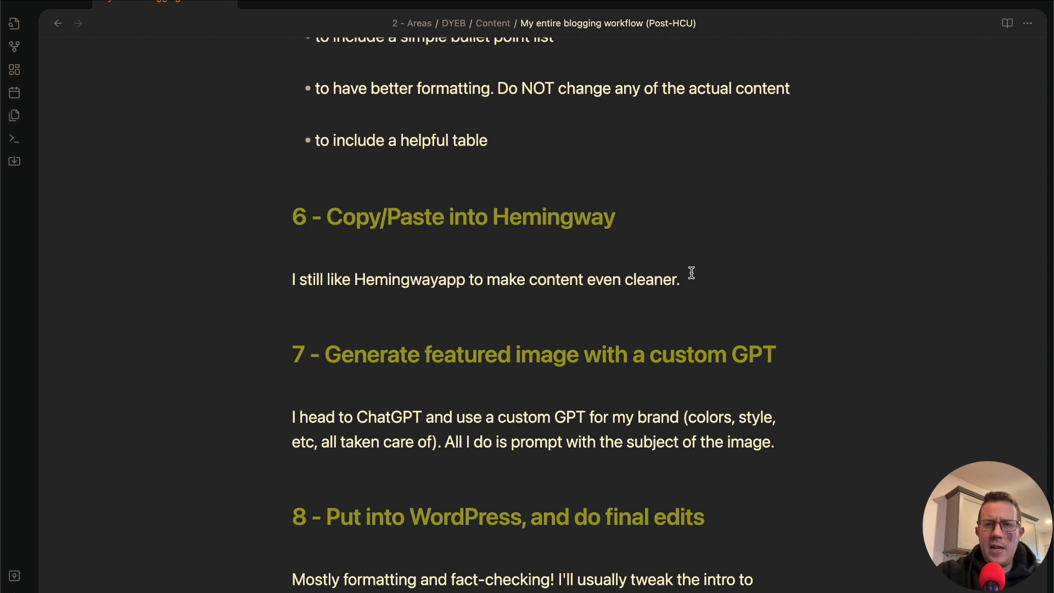
key("Return")
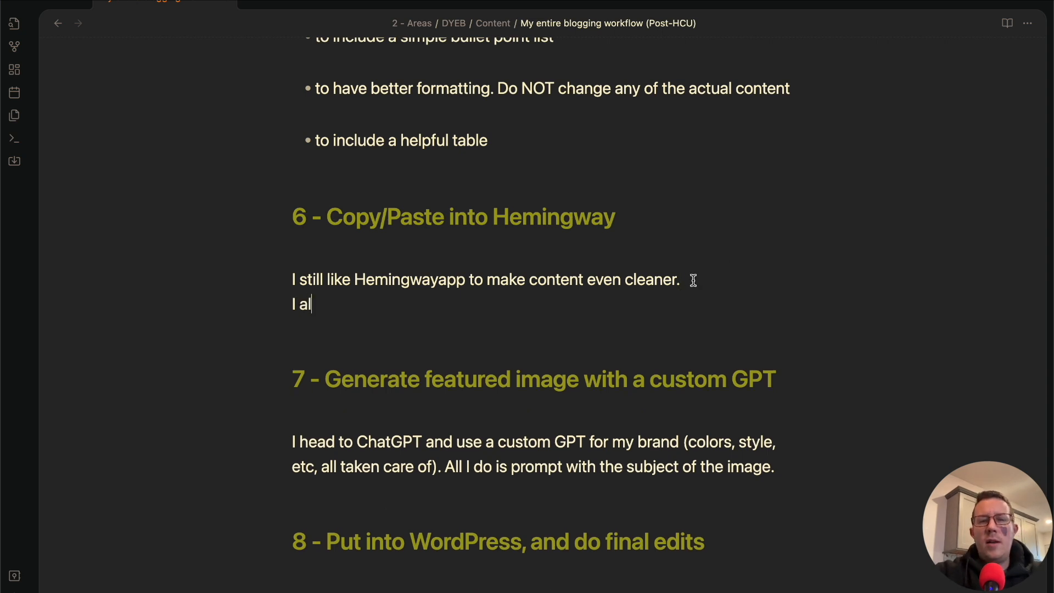
type("I also do Grammar")
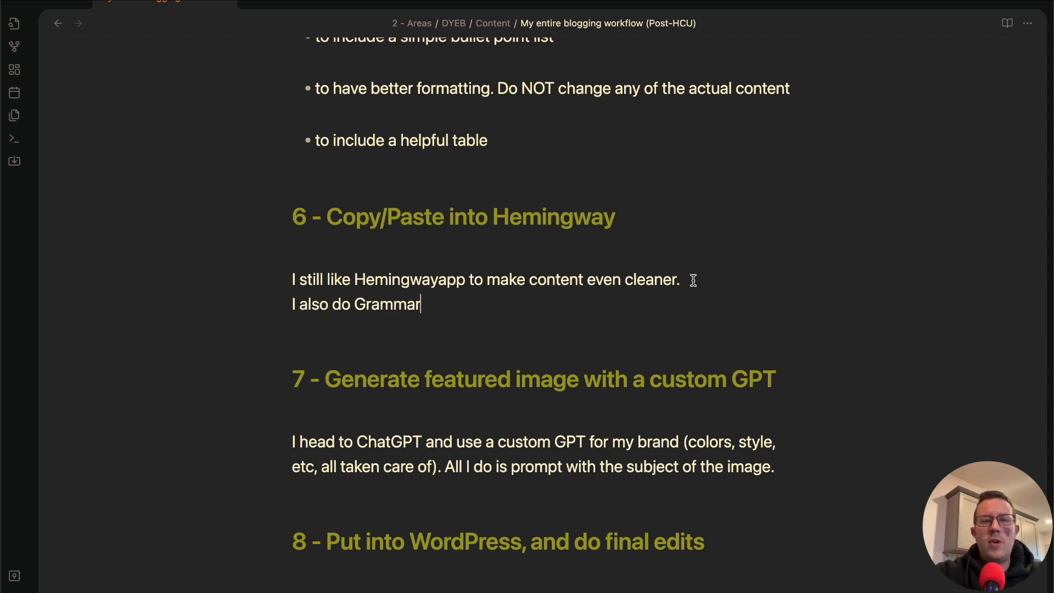
type("ly Premium in")
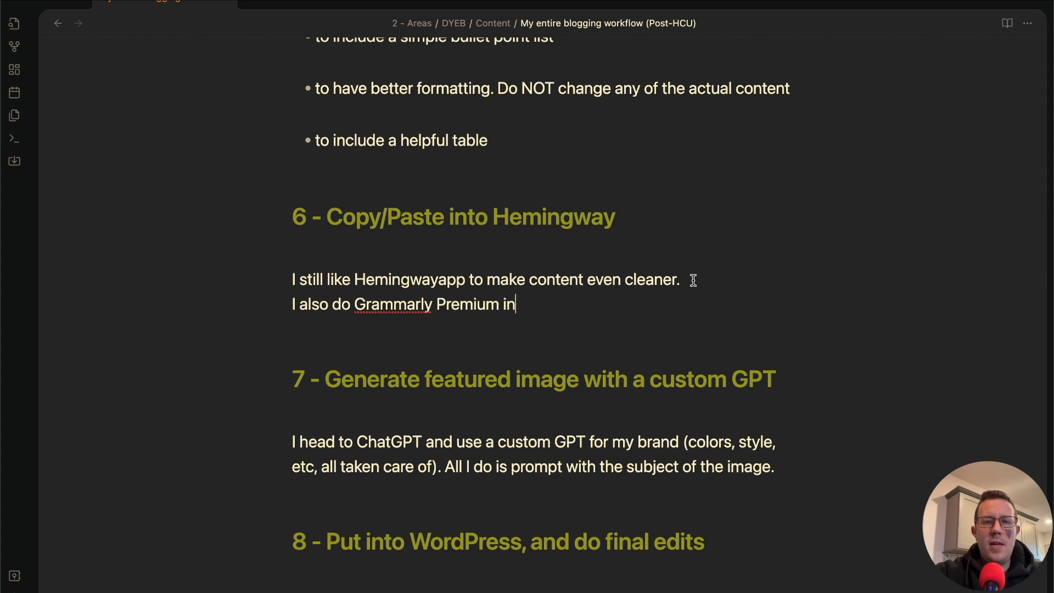
type(" this step.")
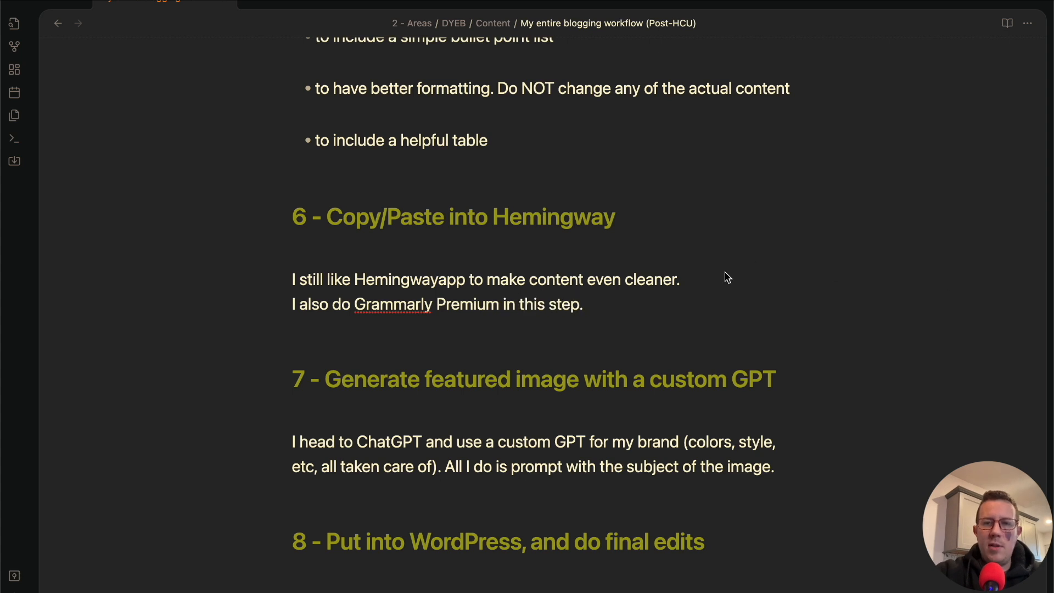
left_click(708, 281)
key("Return")
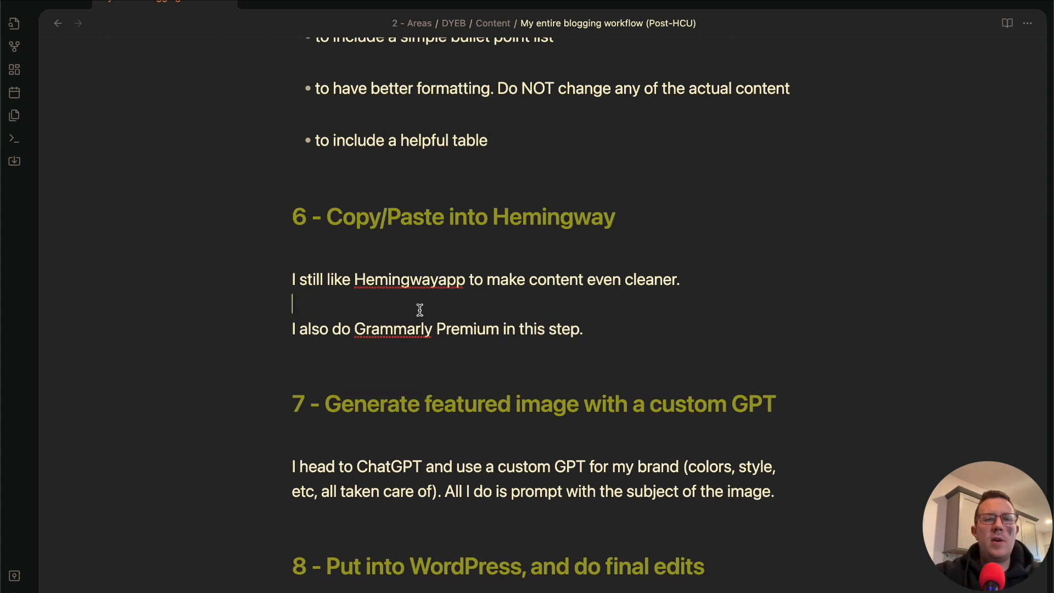
Step: Switch back to FABB, review the "Hemingway-like" rewrite of the closing section and accept it
key("super+Tab")
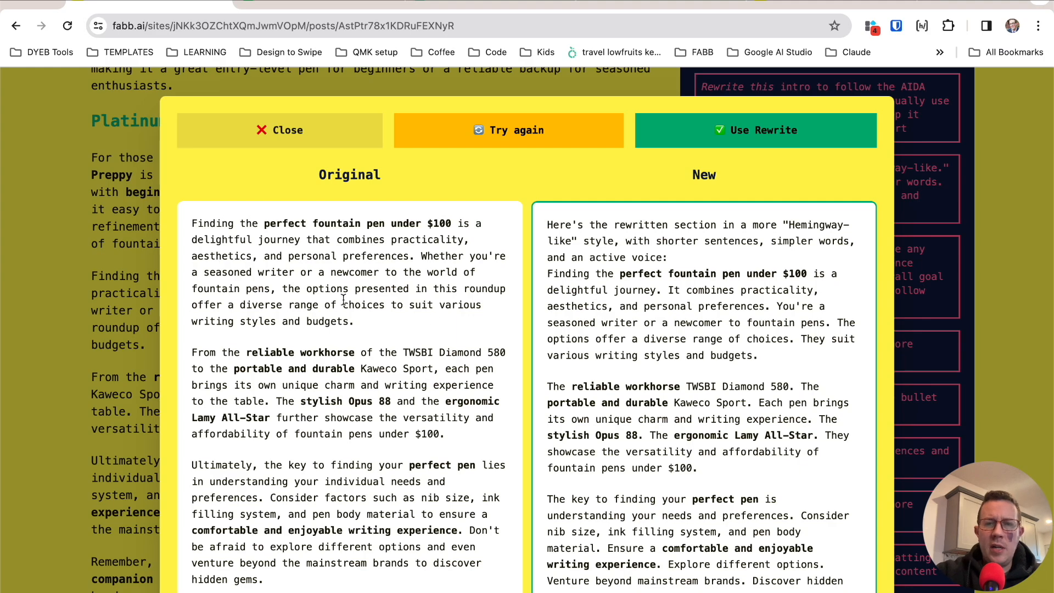
scroll(343, 299, "down", 5)
scroll(705, 164, "up", 5)
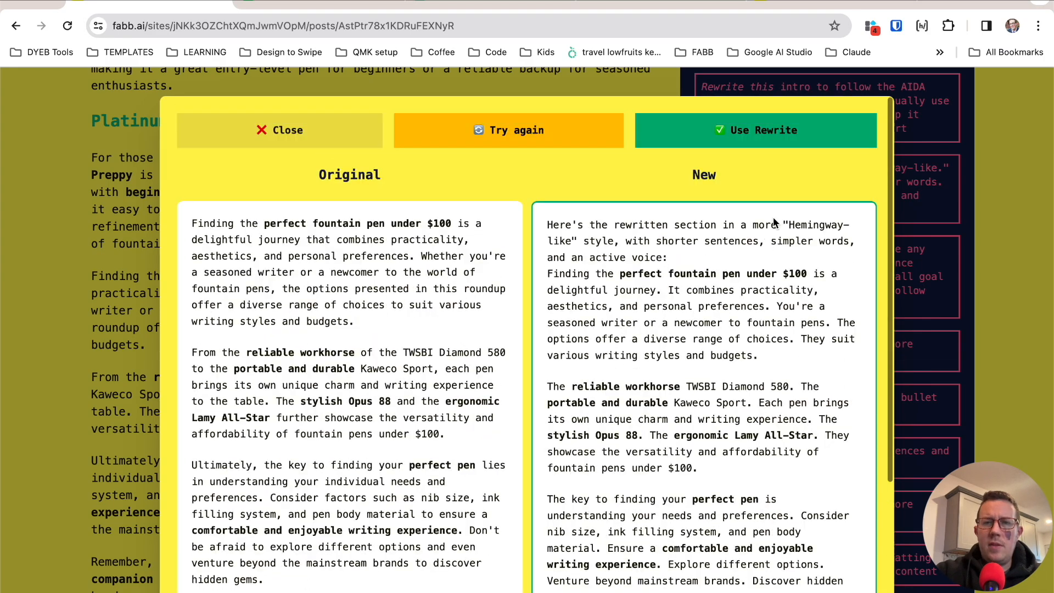
left_click(705, 135)
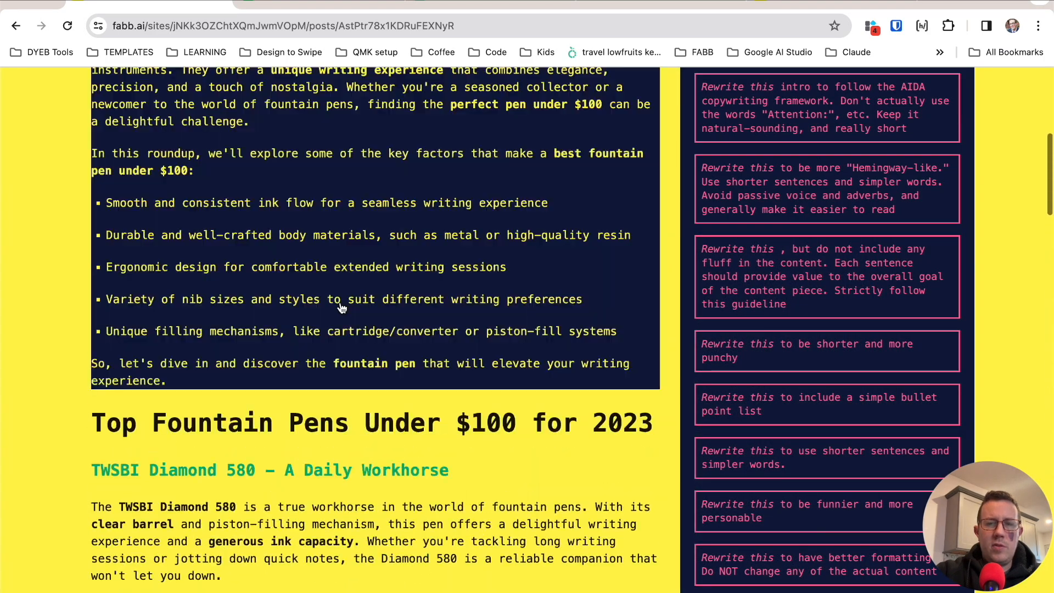
Step: Try pasting the post's HTML into the Hemingway Editor, clear the editor and return to FABB
scroll(342, 307, "up", 8)
left_click(732, 418)
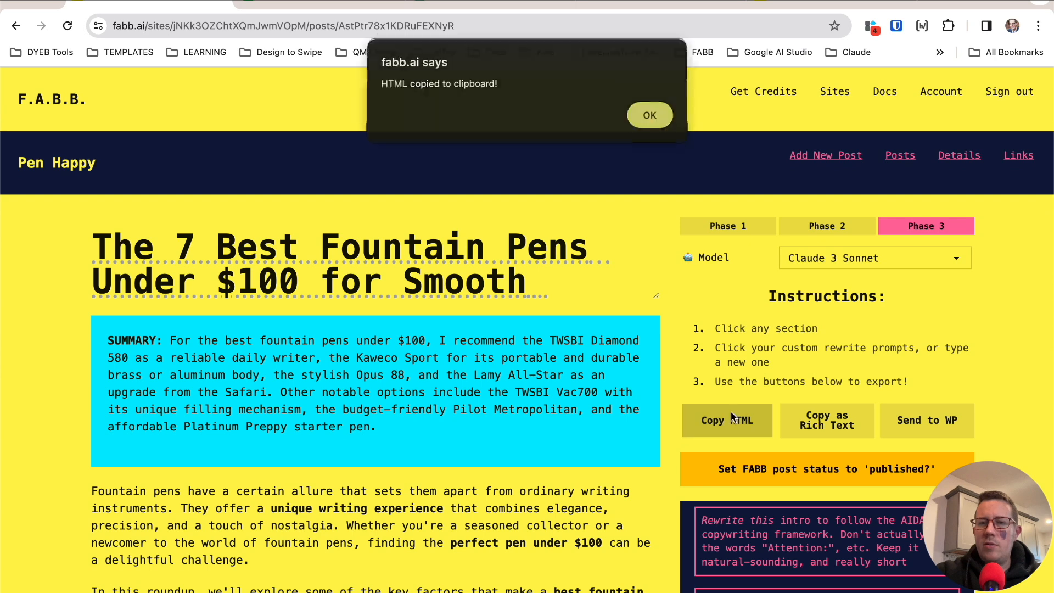
left_click(640, 120)
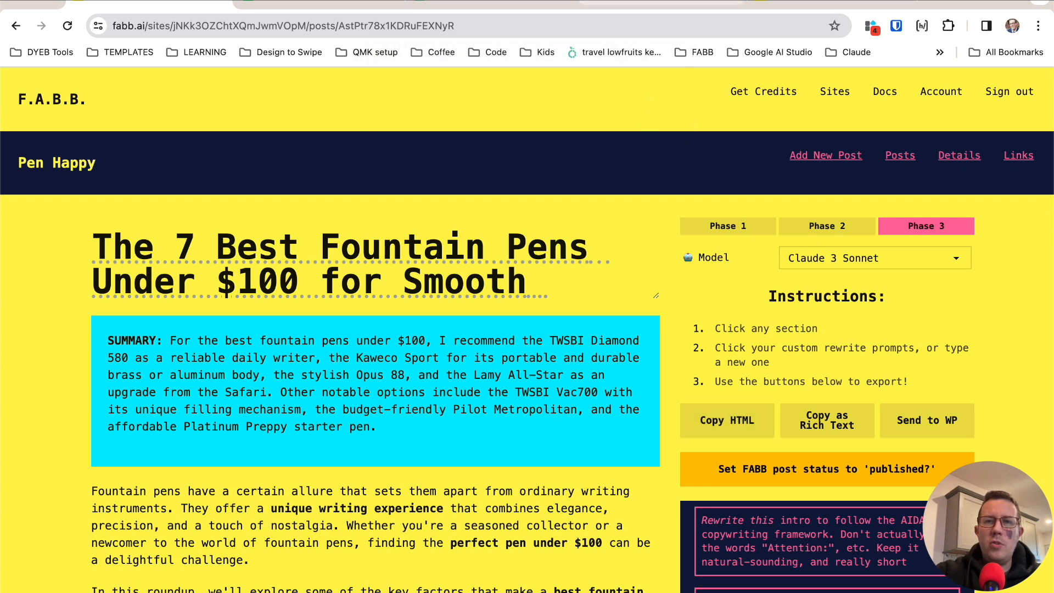
left_click(643, 7)
left_click(533, 221)
key("ctrl+v")
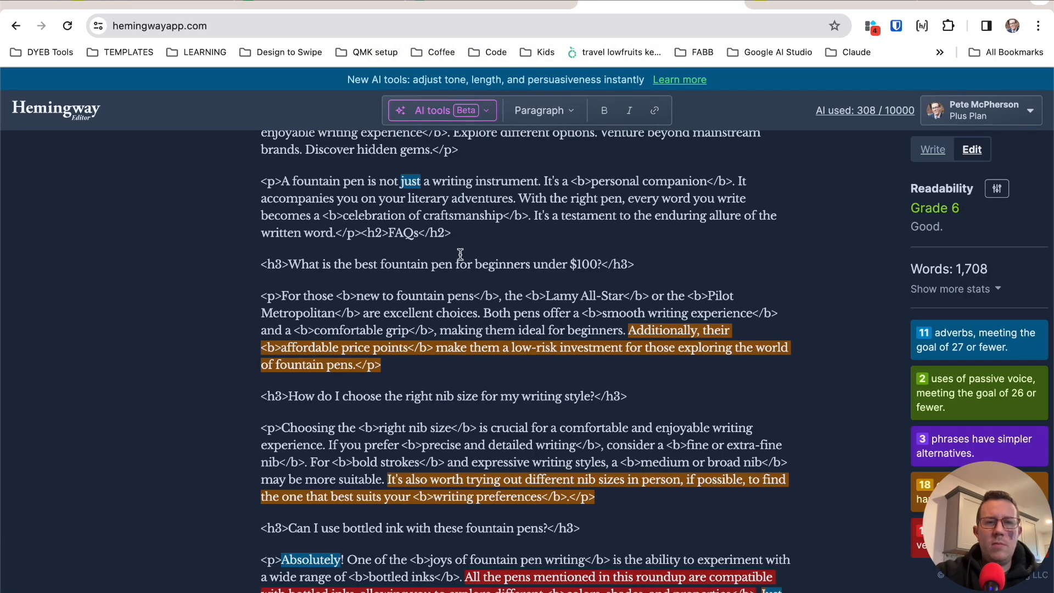
key("ctrl+a")
key("BackSpace")
key("ctrl+shift+Tab")
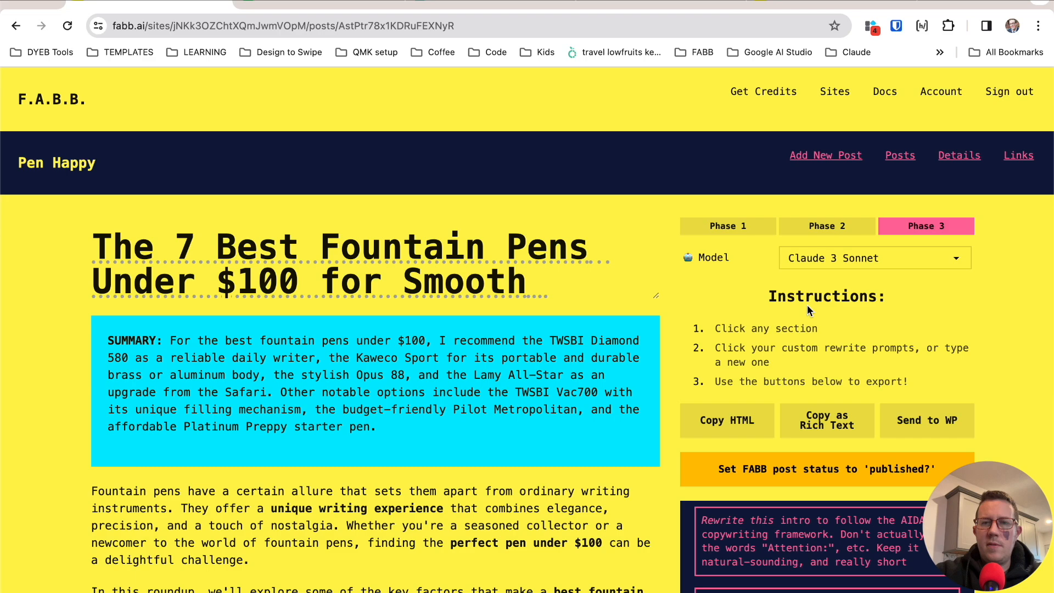
Step: Copy the FABB post as rich text and paste it into the Hemingway Editor
left_click(829, 415)
left_click(650, 117)
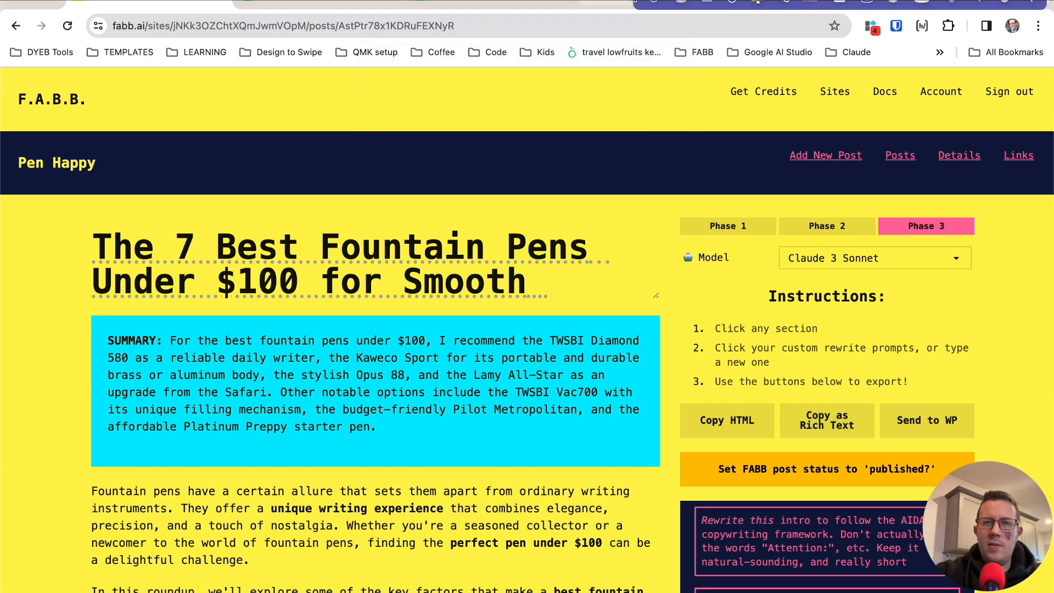
left_click(643, 7)
left_click(504, 219)
key("ctrl+v")
scroll(485, 265, "up", 20)
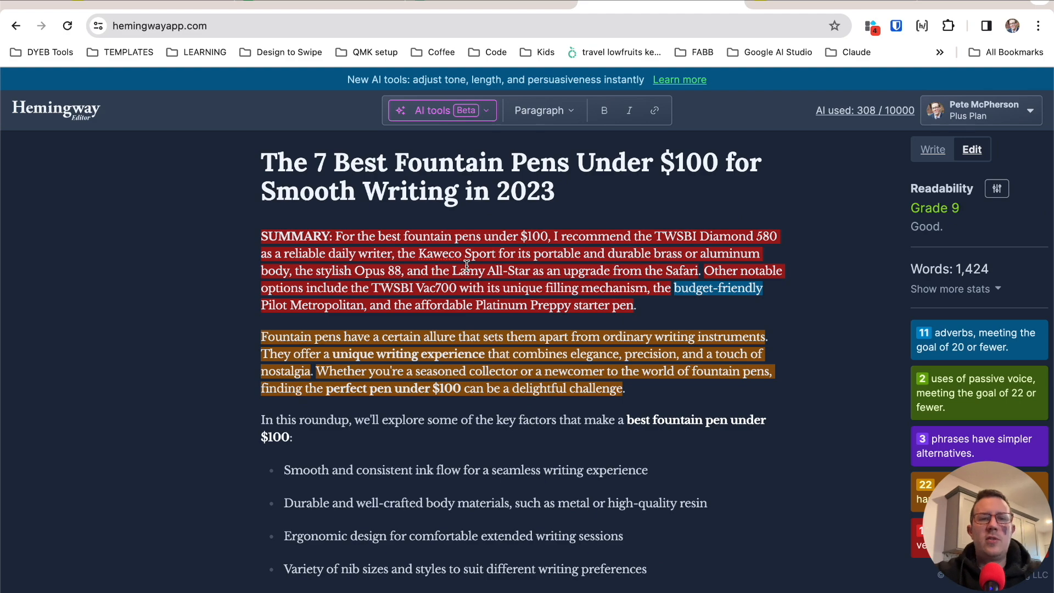
Step: Simplify the "With its clear barrel" sentence in the TWSBI Diamond 580 section with the AI fix and accept the suggestion
scroll(467, 266, "down", 8)
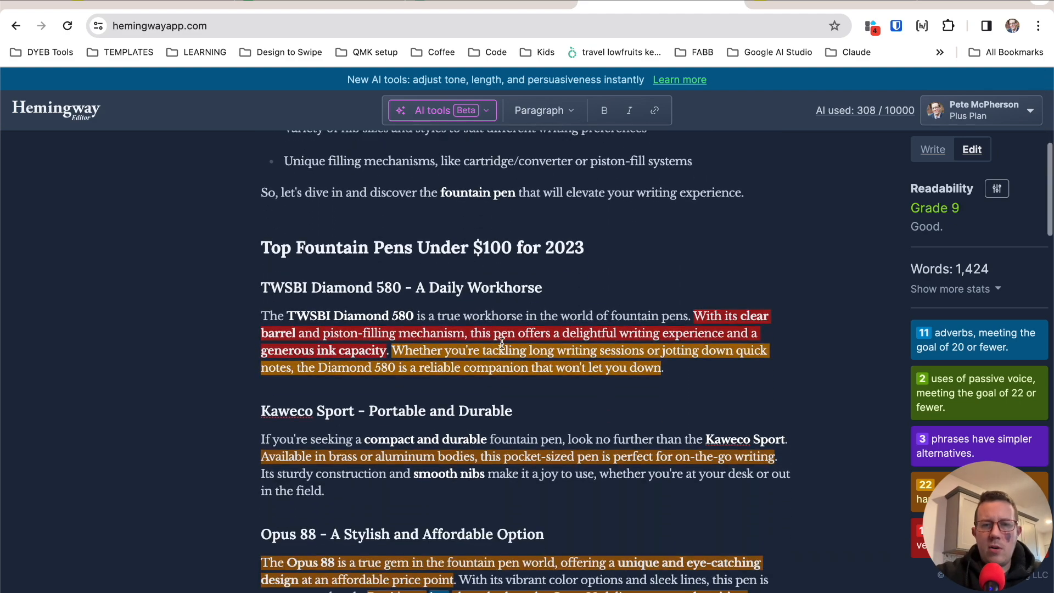
mouse_move(502, 343)
left_click(437, 496)
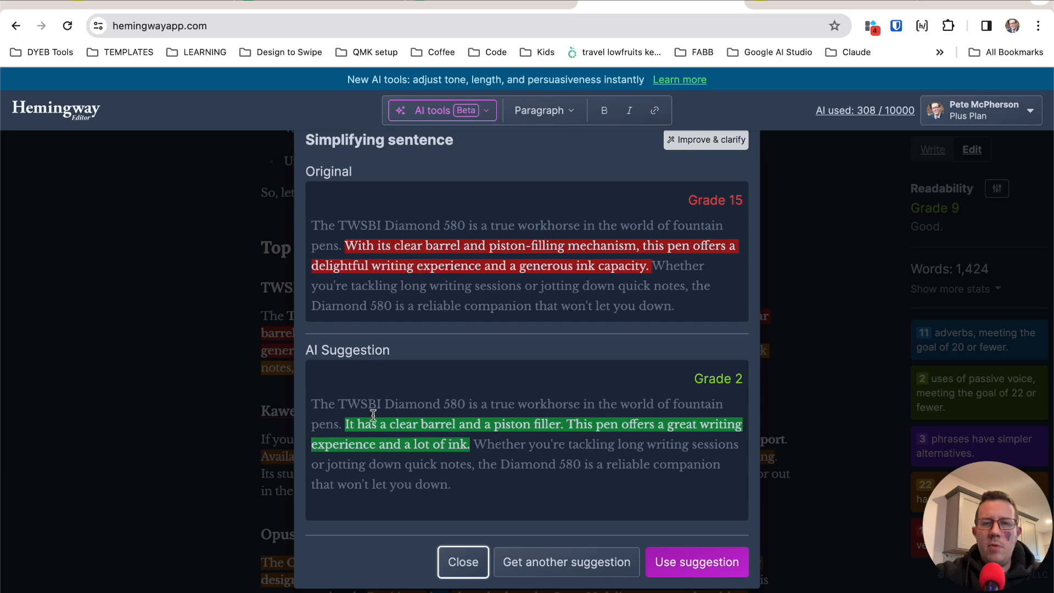
left_click(697, 561)
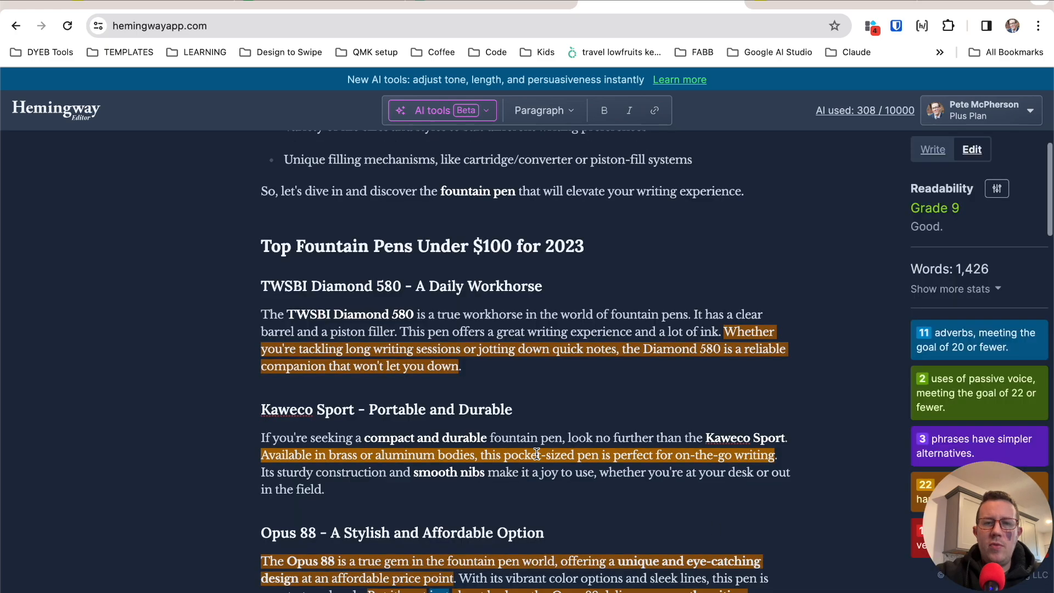
Step: Simplify the opening "While the price range under $100" sentence of the Price section with the AI fix and accept the suggestion
scroll(536, 454, "down", 3)
scroll(591, 461, "down", 10)
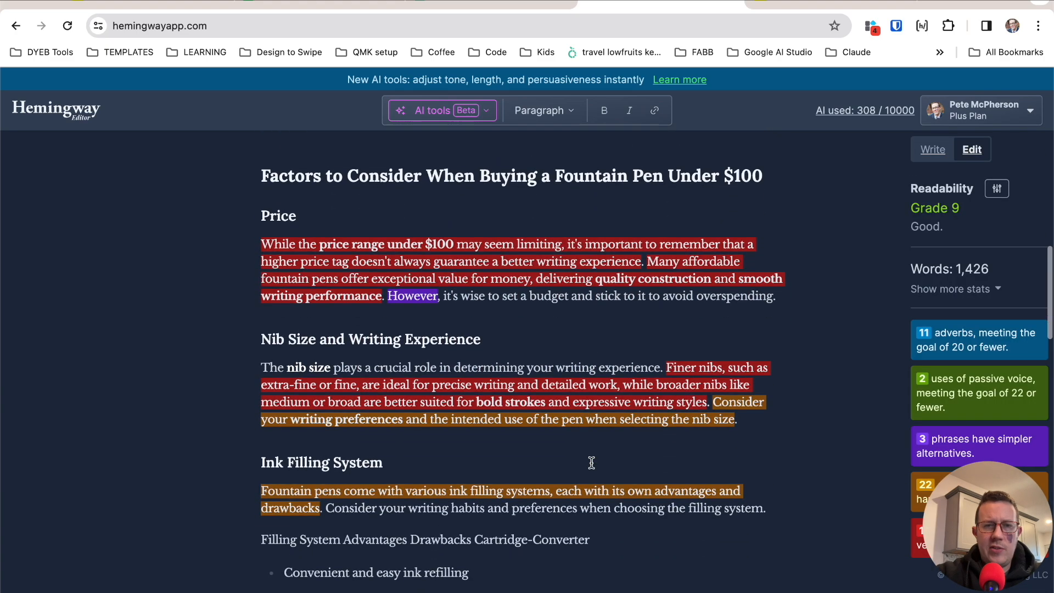
mouse_move(341, 267)
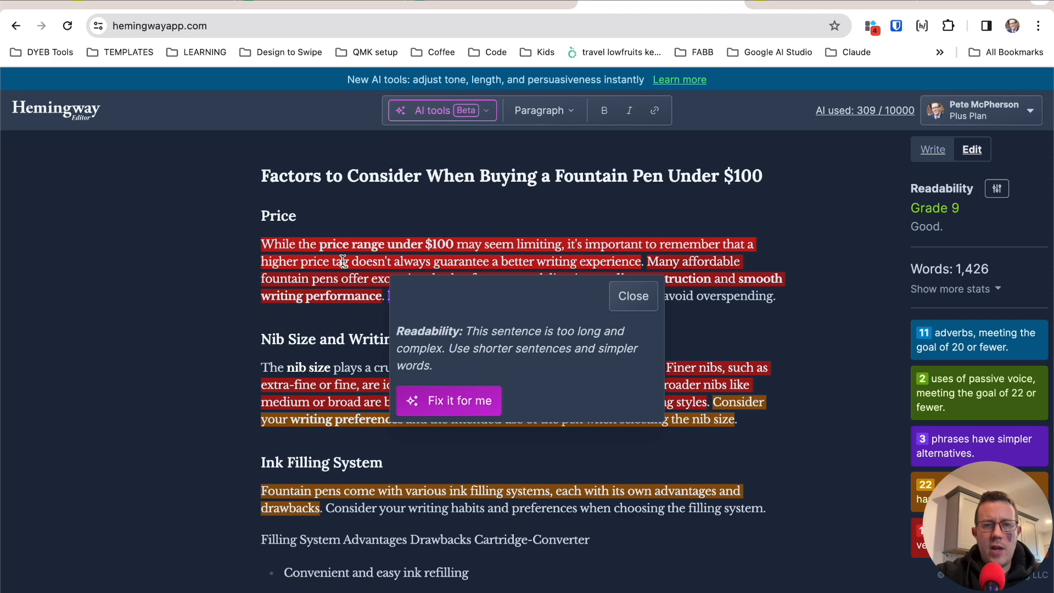
left_click(434, 406)
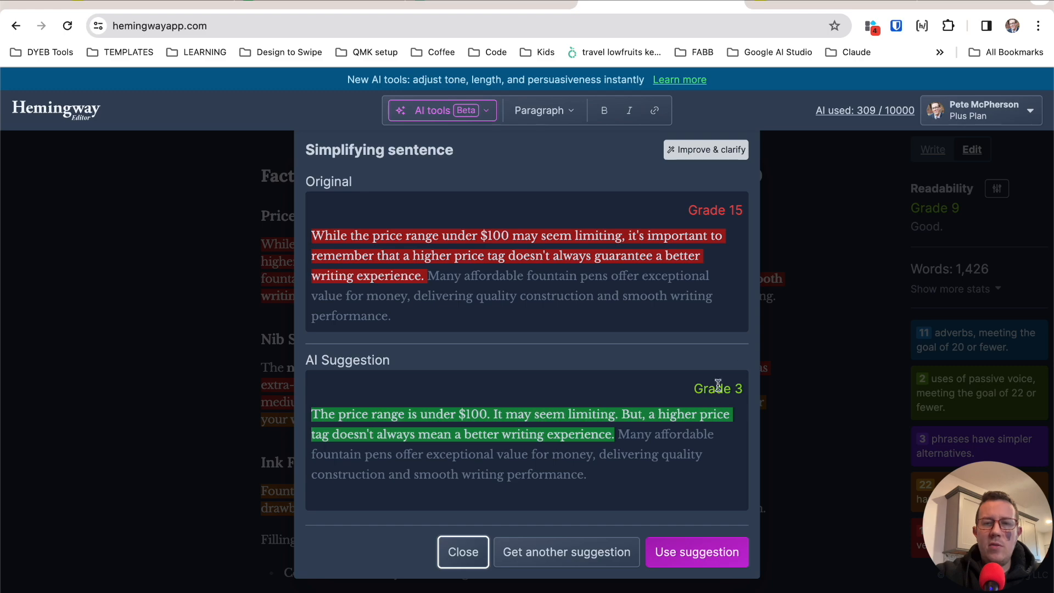
left_click(698, 553)
Step: Start a new paragraph at "Lightweight materials" under Pen Body Material and Design, and accept an AI simplification of that sentence
scroll(397, 361, "down", 5)
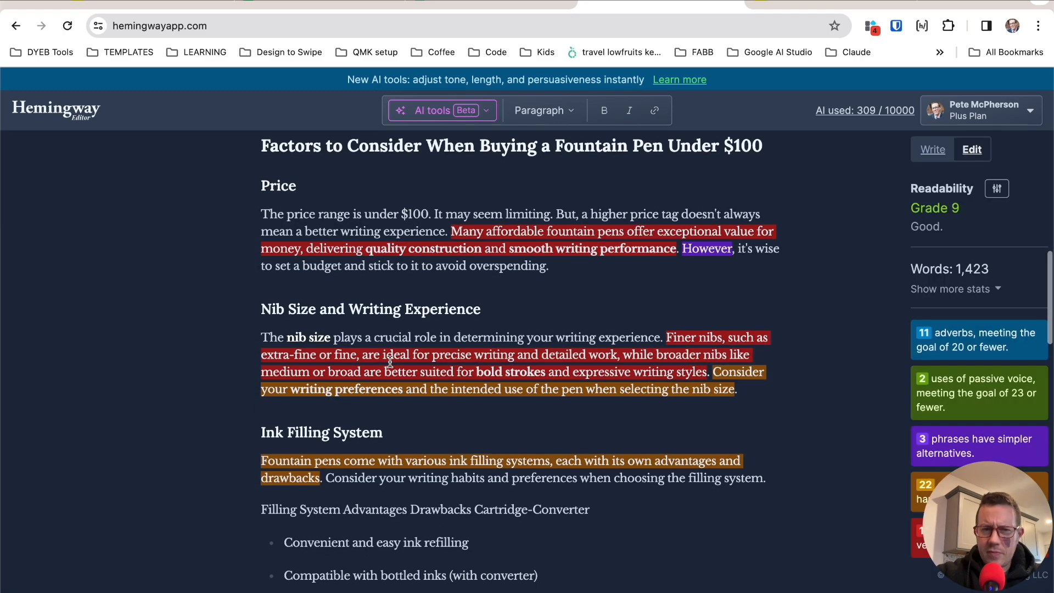
scroll(396, 361, "down", 5)
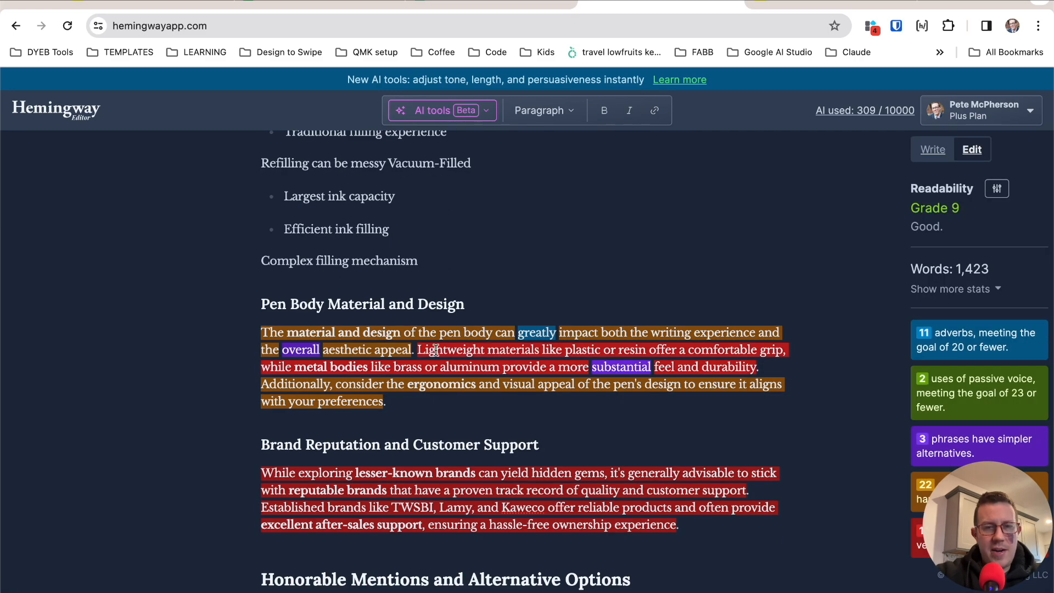
left_click(417, 350)
key("Return")
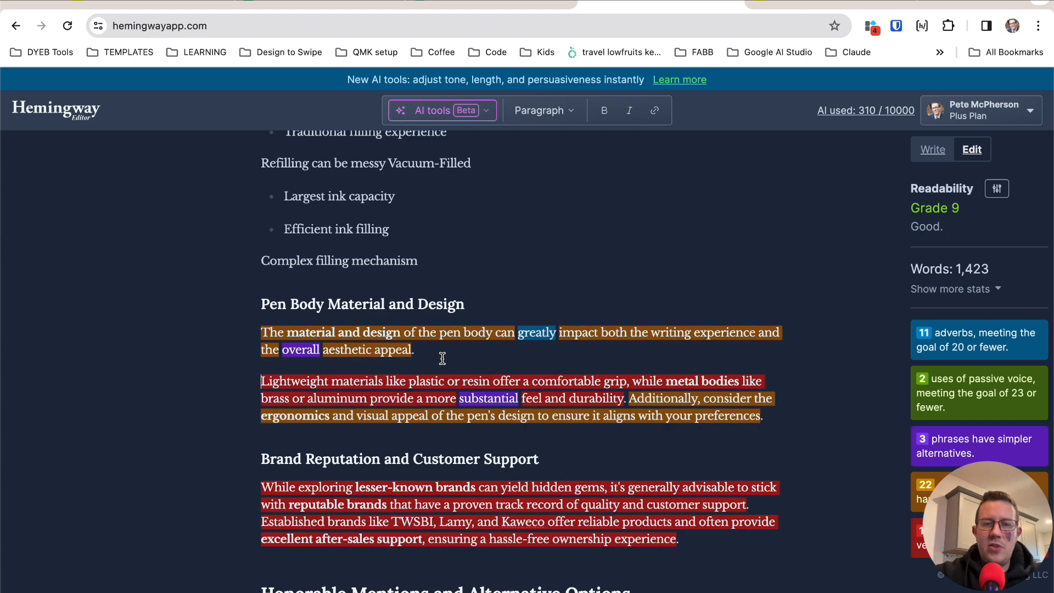
scroll(434, 374, "down", 1)
left_click(417, 365)
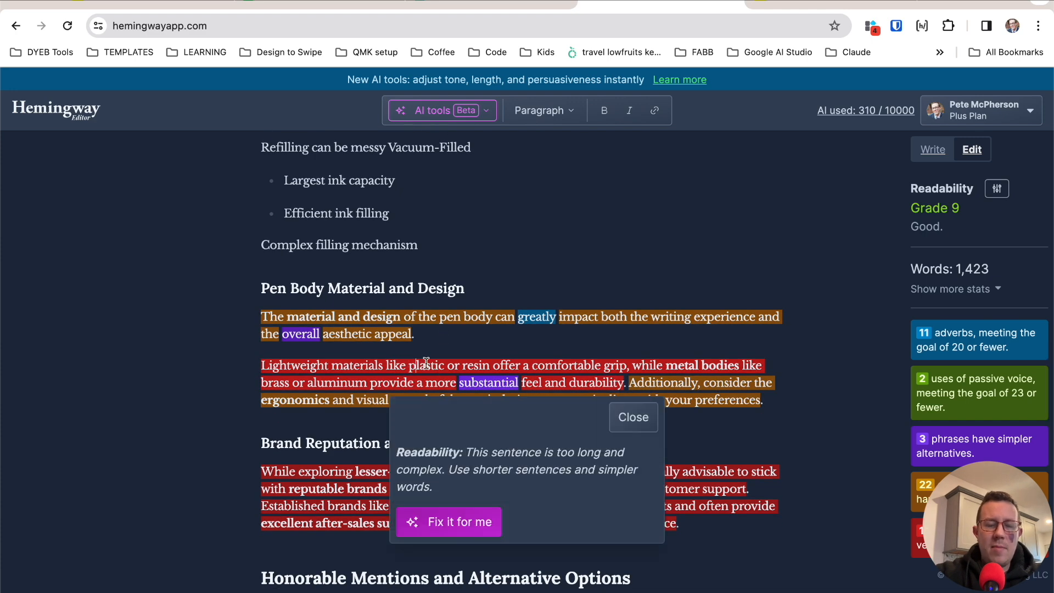
left_click(438, 522)
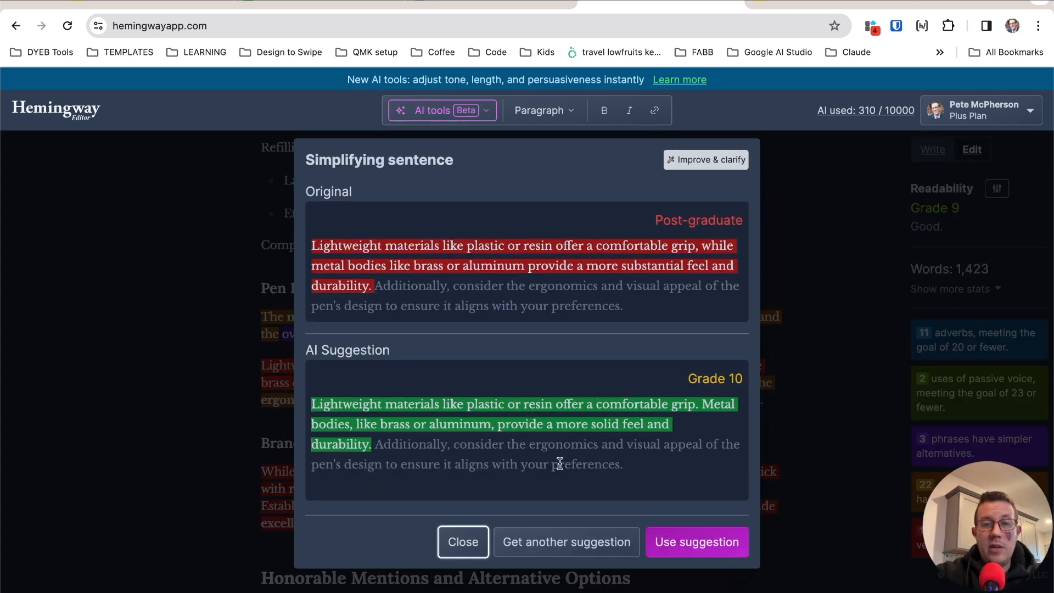
left_click(708, 550)
Step: Simplify the opening sentence of Pen Body Material and Design with the AI fix and accept the suggestion
scroll(411, 409, "down", 1)
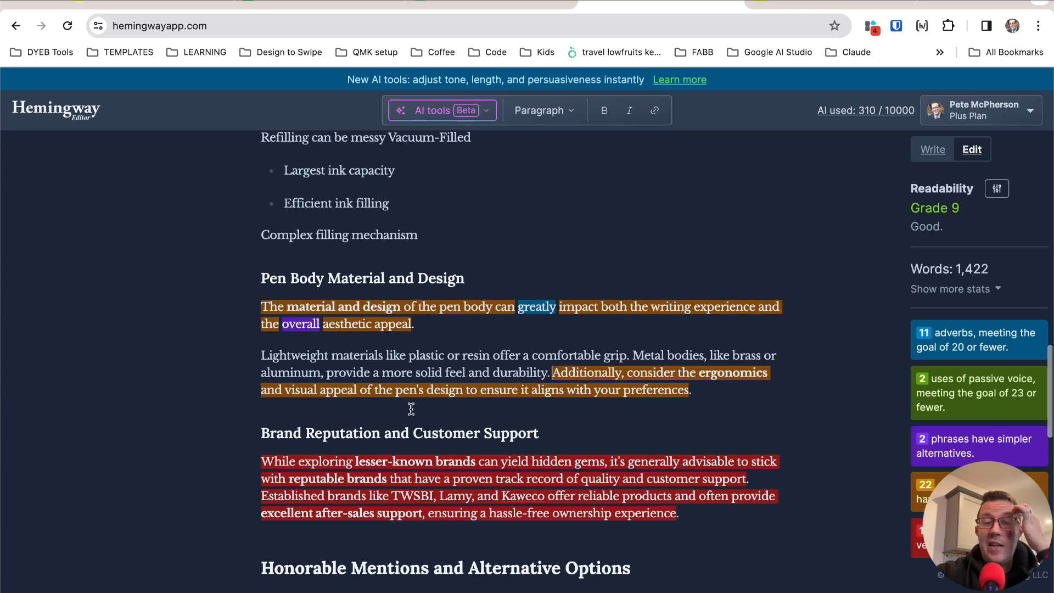
left_click(335, 309)
left_click(453, 468)
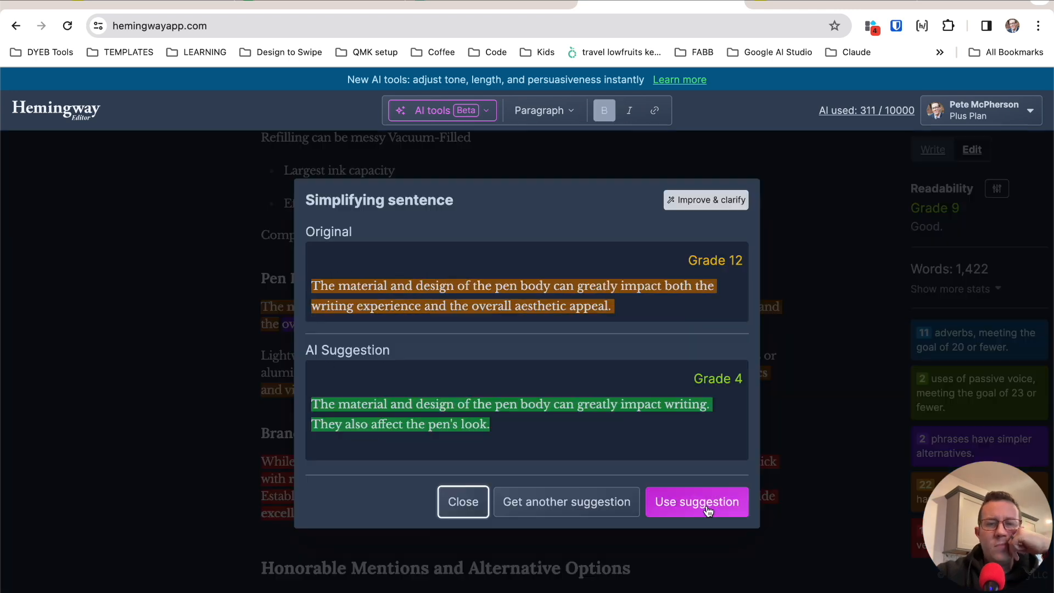
left_click(699, 501)
scroll(382, 367, "down", 4)
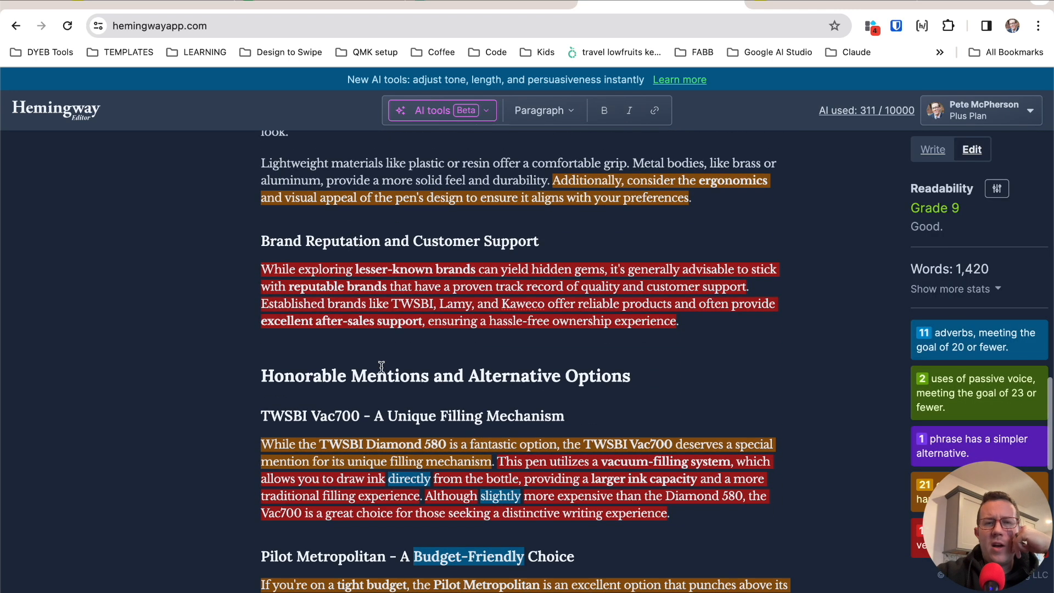
left_click(349, 308)
left_click(456, 460)
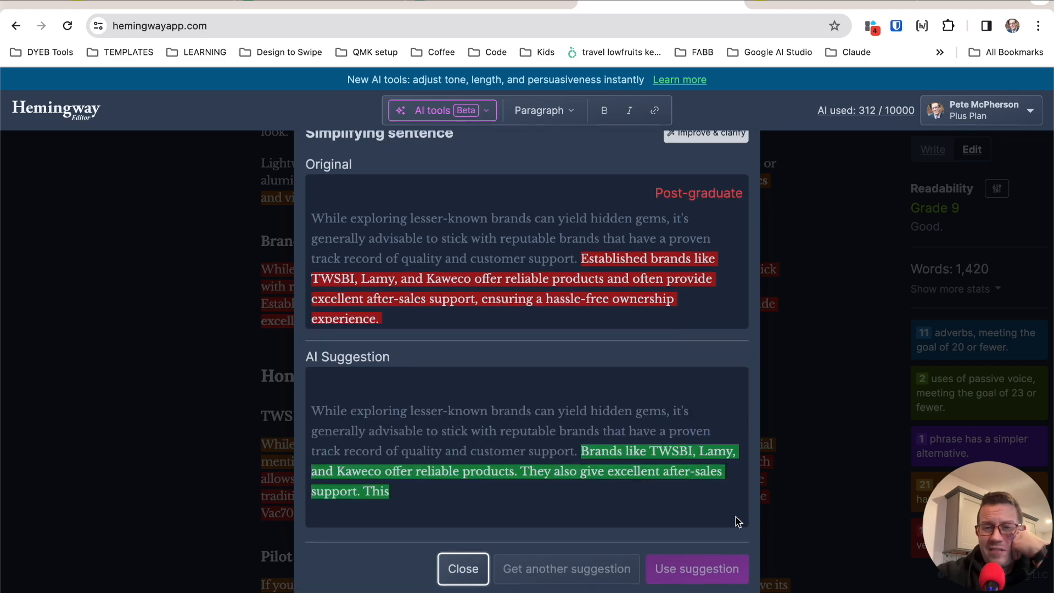
left_click(464, 569)
Step: Simplify the "If you're on a tight budget" sentence in the Pilot Metropolitan section with the AI fix and accept the suggestion
scroll(384, 429, "down", 3)
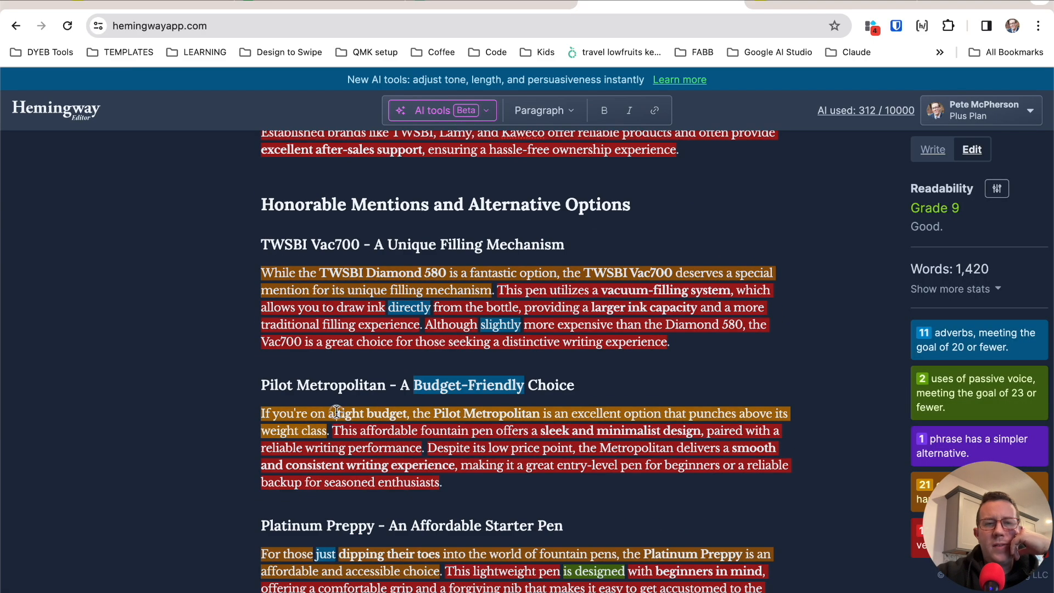
left_click(336, 415)
left_click(464, 381)
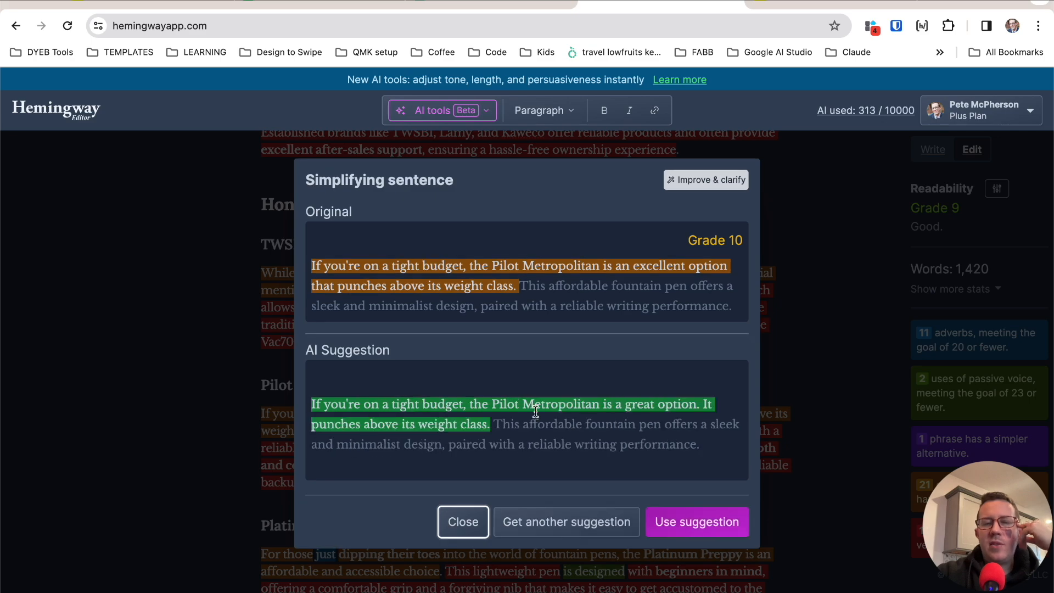
left_click(709, 519)
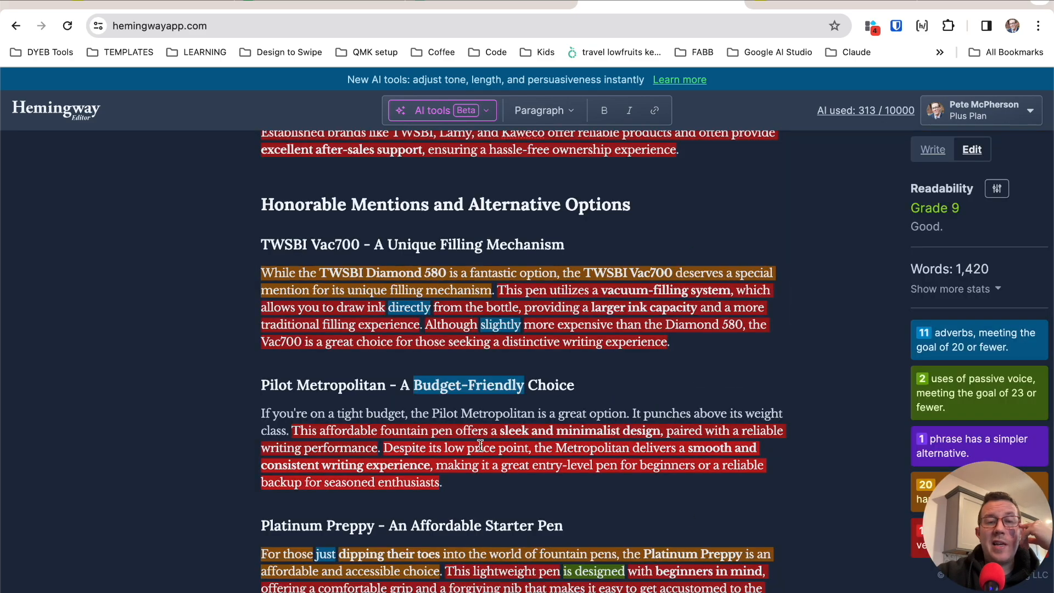
Step: Simplify the "This lightweight pen is designed" sentence in the Platinum Preppy section with the AI fix and accept the suggestion
scroll(383, 319, "down", 5)
left_click(477, 303)
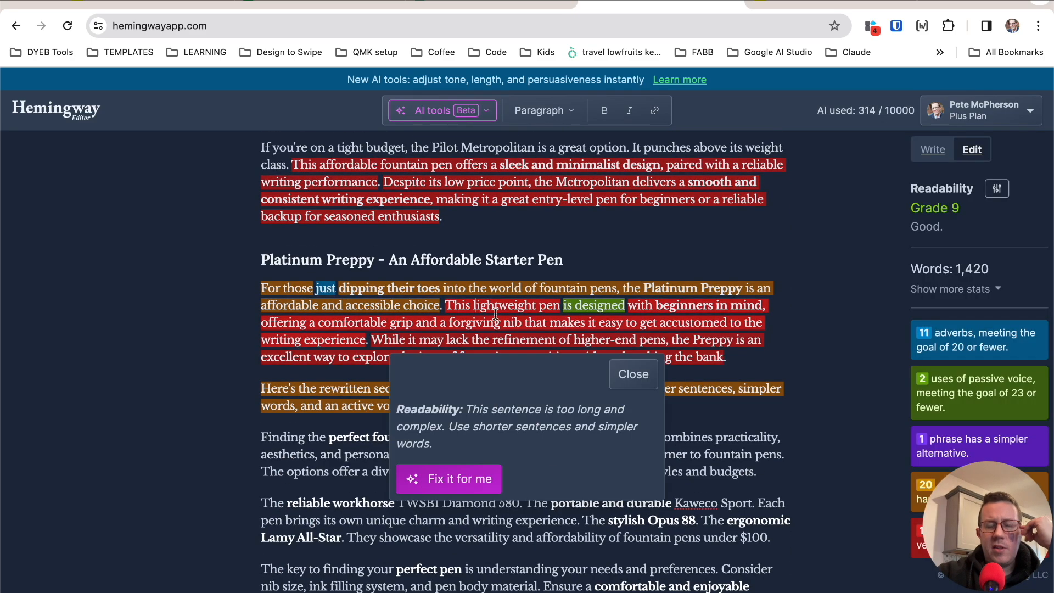
left_click(470, 474)
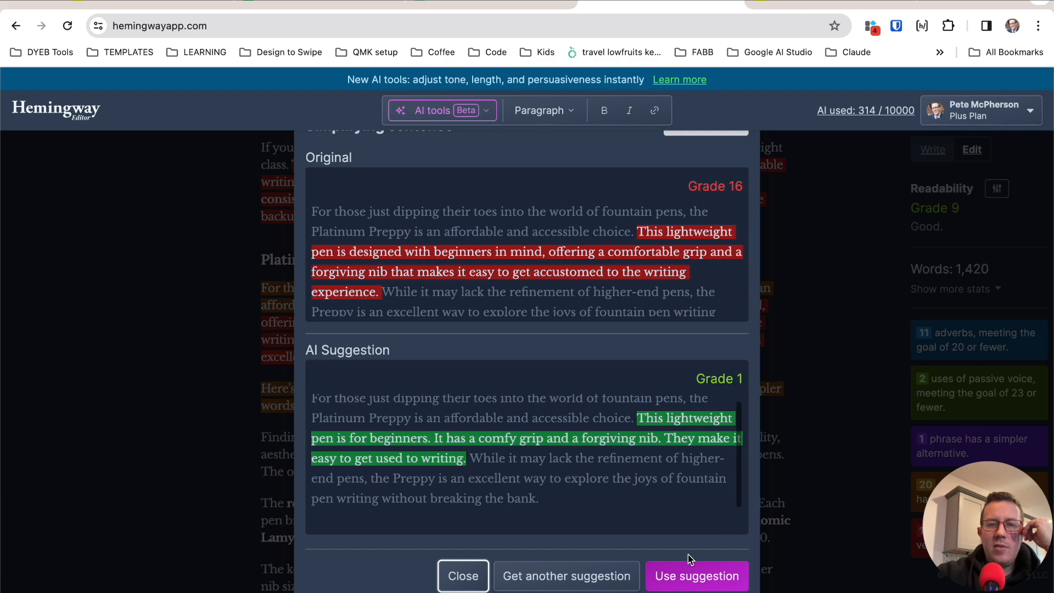
left_click(695, 574)
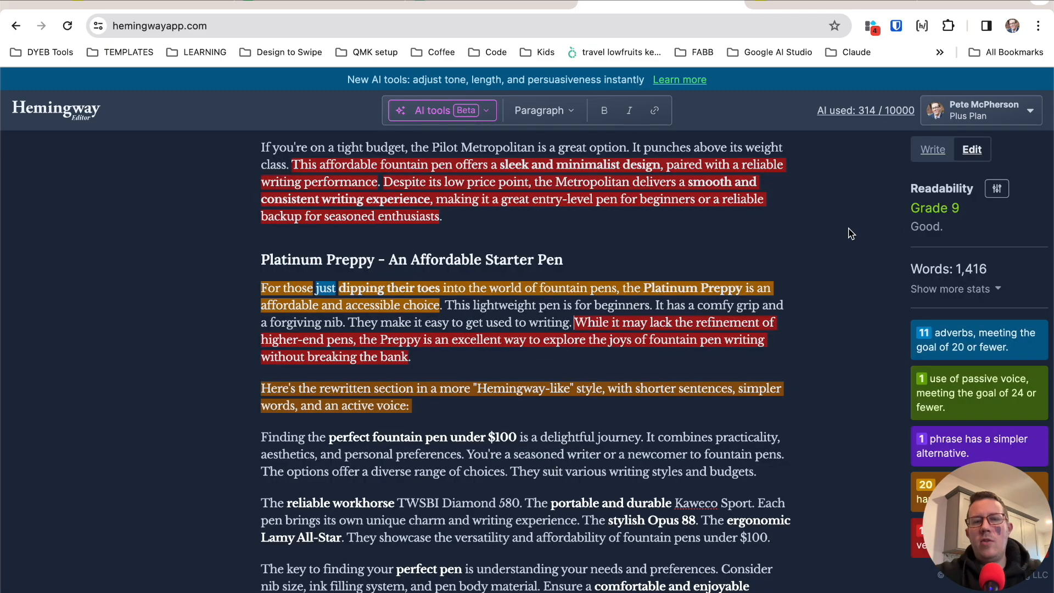
Step: In the FAQ answer about the best beginner pen, accept AI simplifications for the "Additionally" sentence and the opening sentence
scroll(851, 234, "down", 8)
left_click(442, 359)
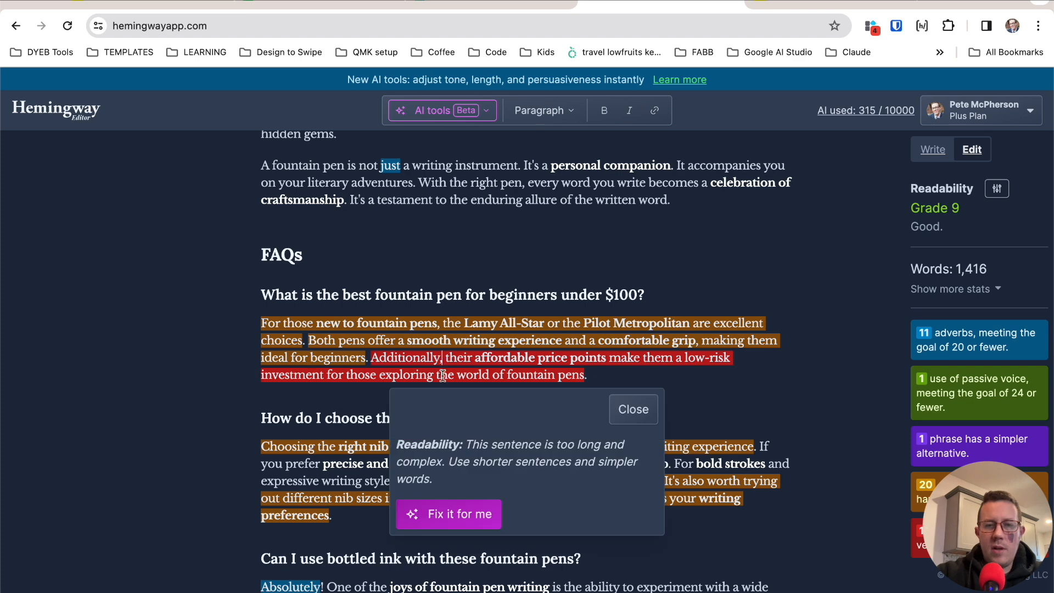
left_click(448, 514)
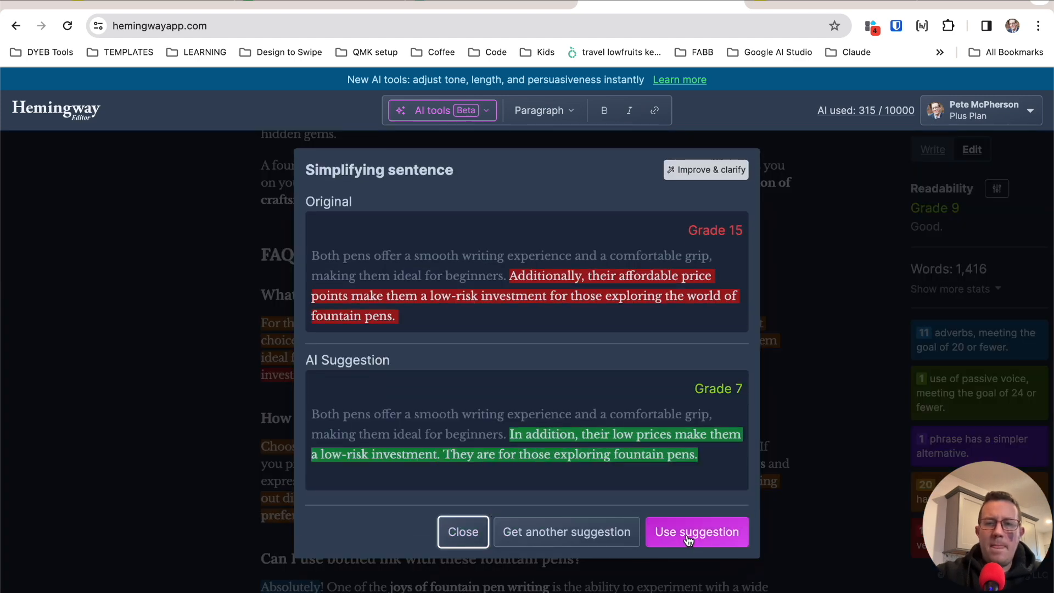
left_click(688, 535)
left_click(329, 332)
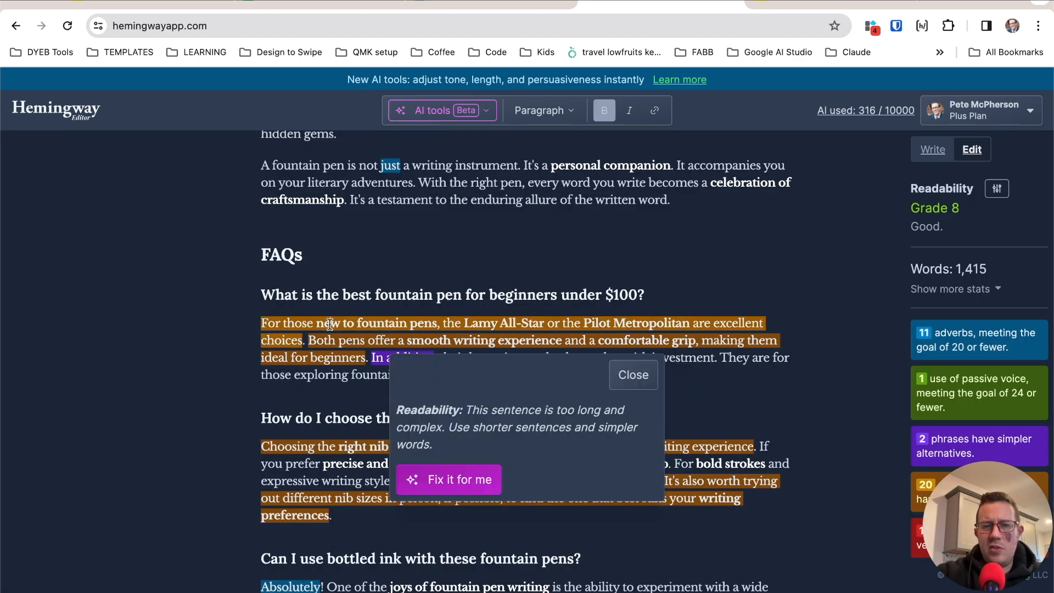
left_click(438, 477)
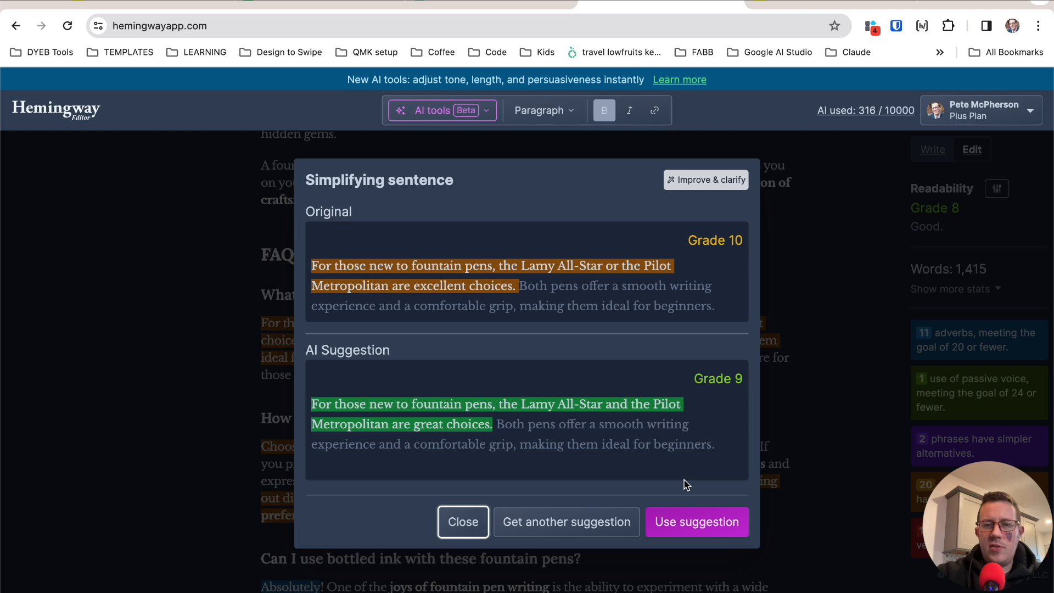
left_click(682, 520)
Step: Simplify the "All the pens mentioned in this roundup" sentence in the bottled ink FAQ with the AI fix and accept it
scroll(494, 483, "down", 3)
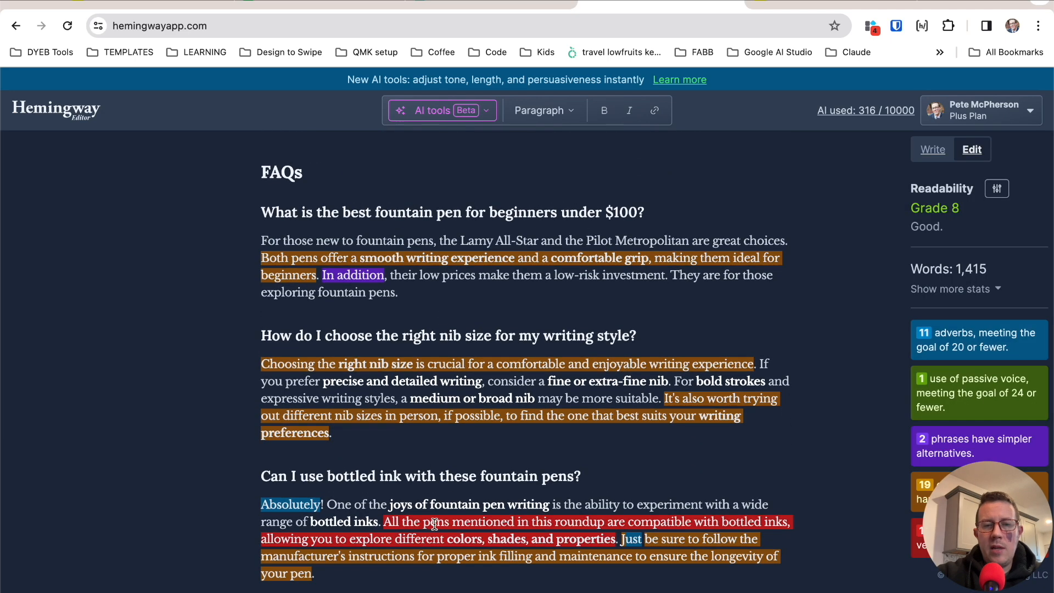
mouse_move(435, 522)
left_click(448, 487)
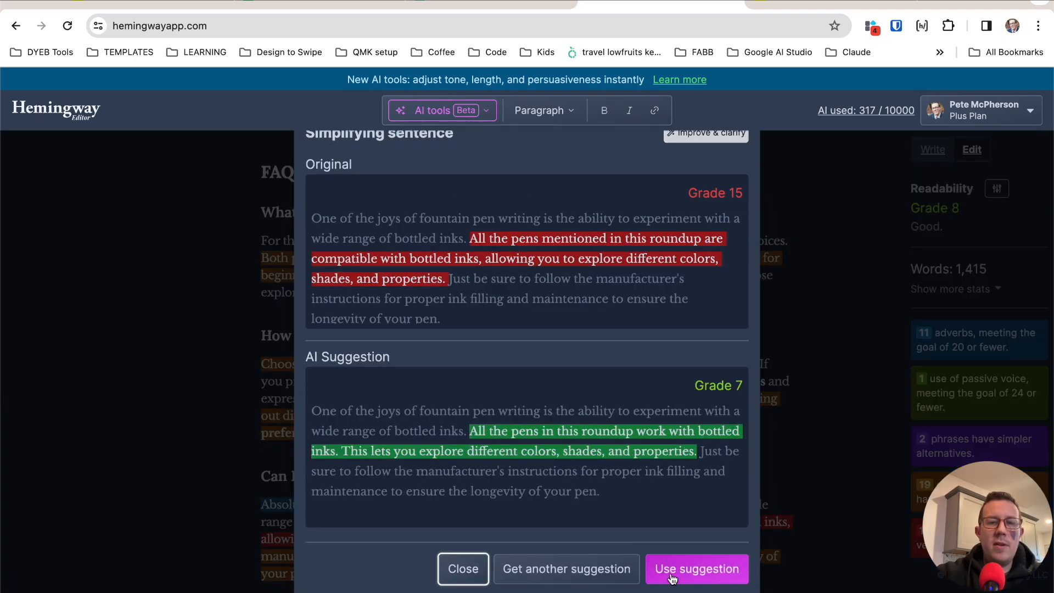
left_click(698, 570)
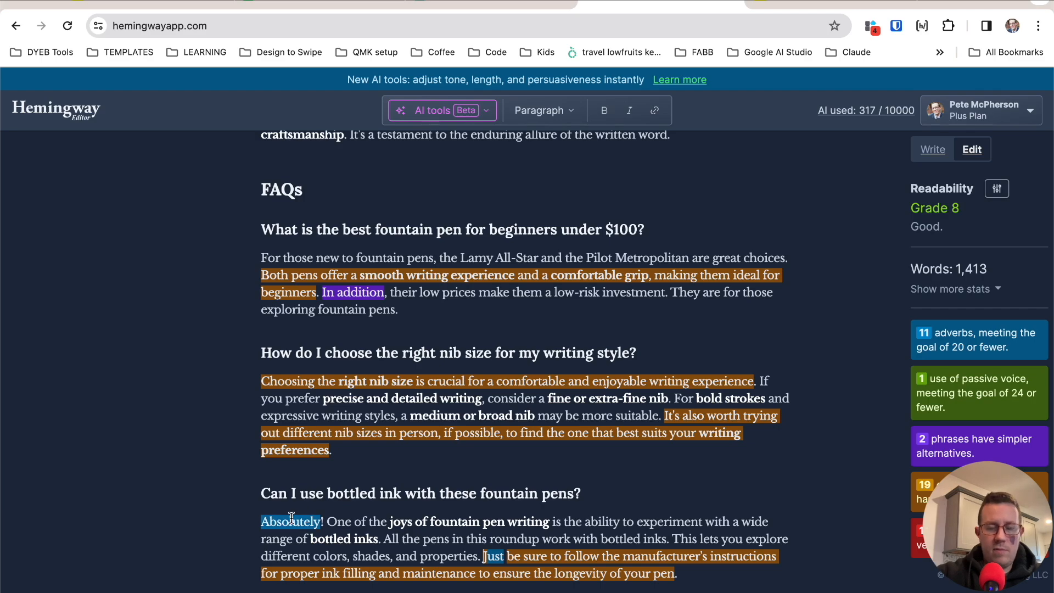
Step: Rewrite the "Fountain pens have a certain allure" intro paragraph with the More casual AI tone and use the first suggestion
scroll(503, 533, "up", 20)
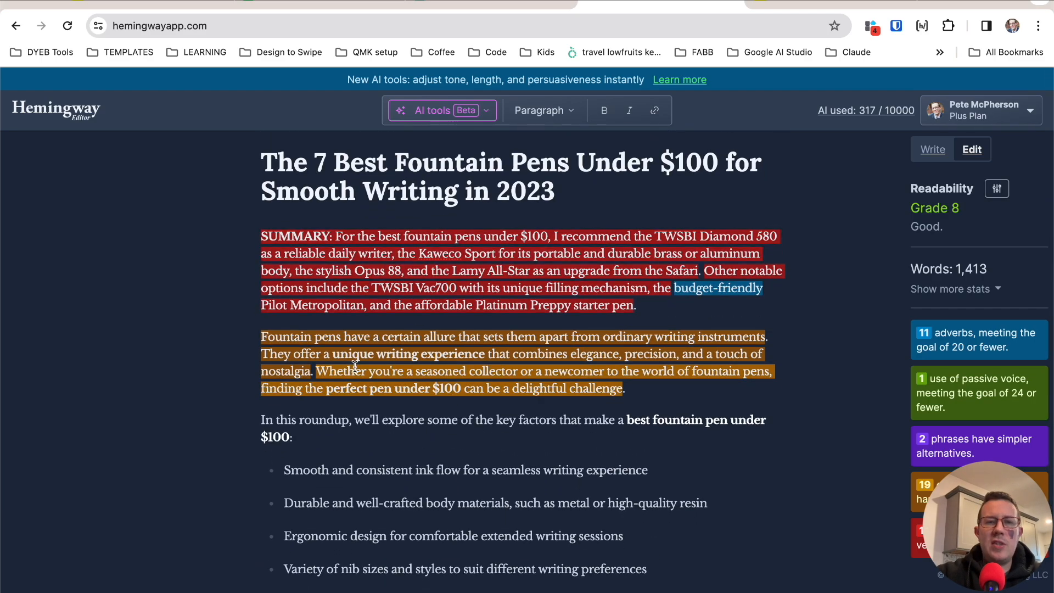
mouse_move(333, 372)
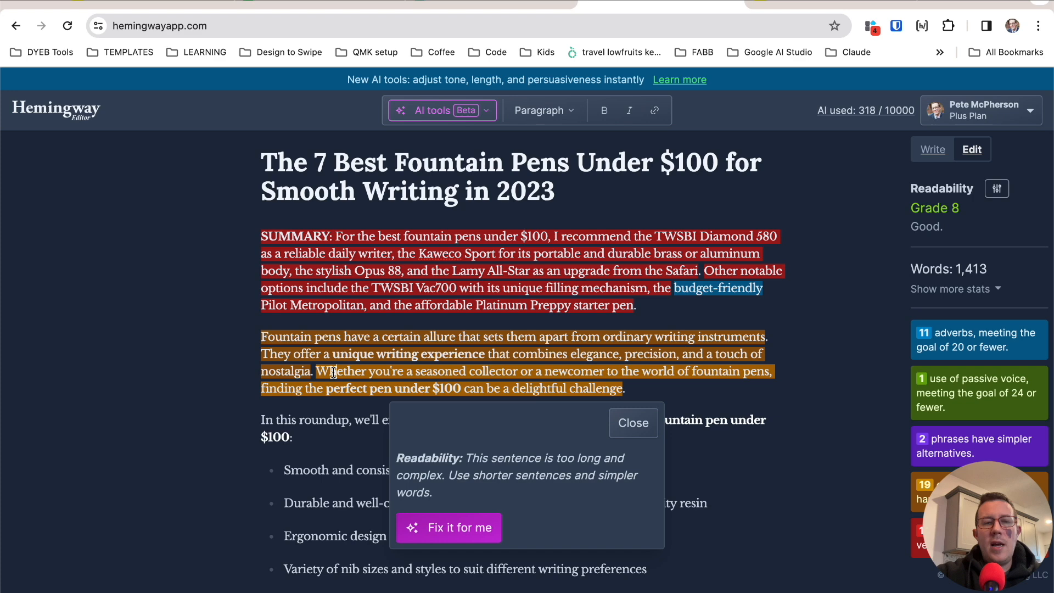
triple_click(380, 371)
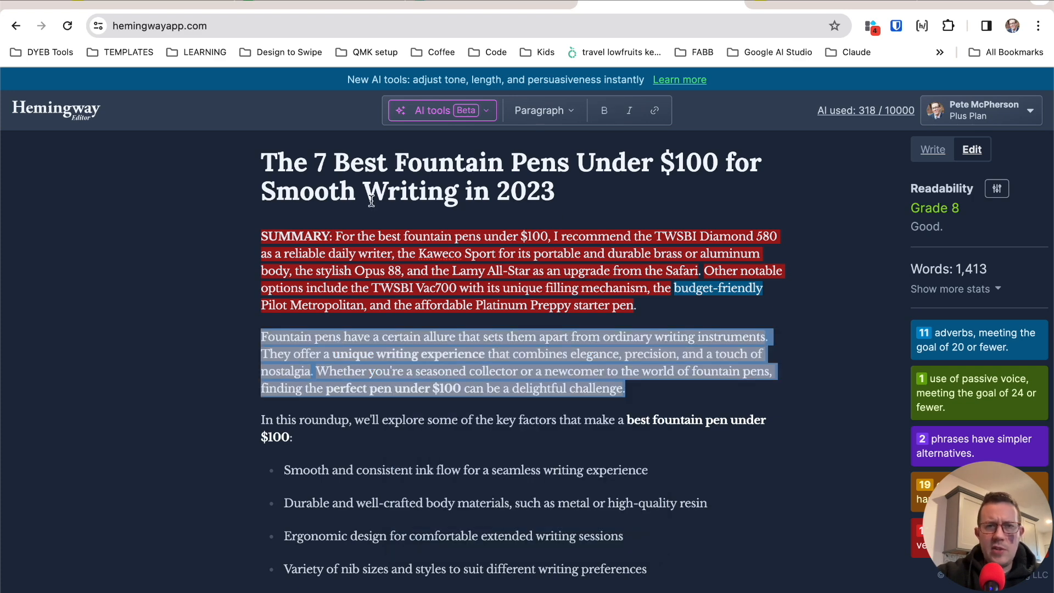
left_click(485, 111)
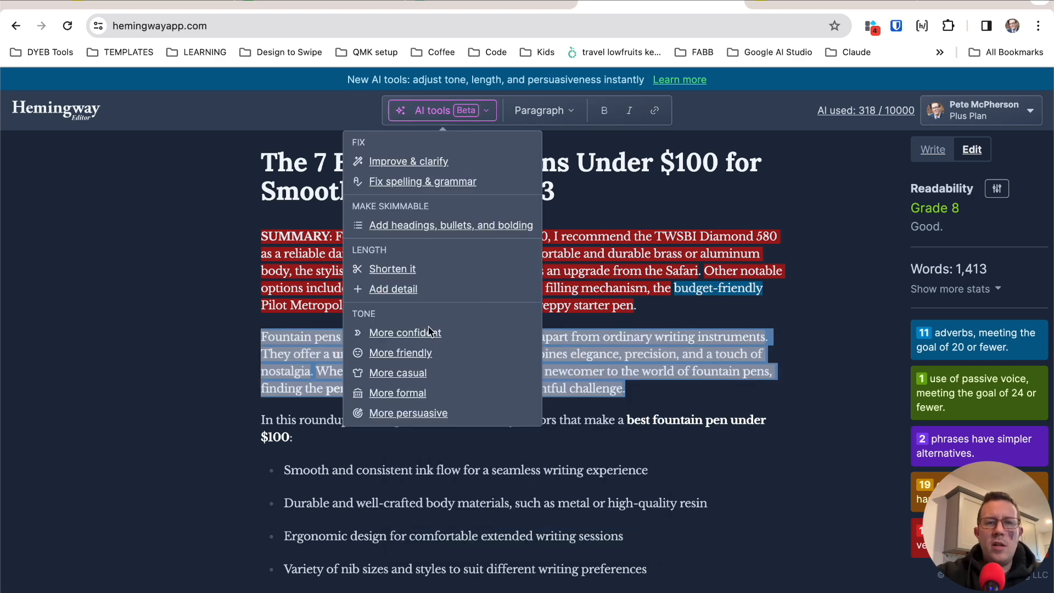
left_click(407, 373)
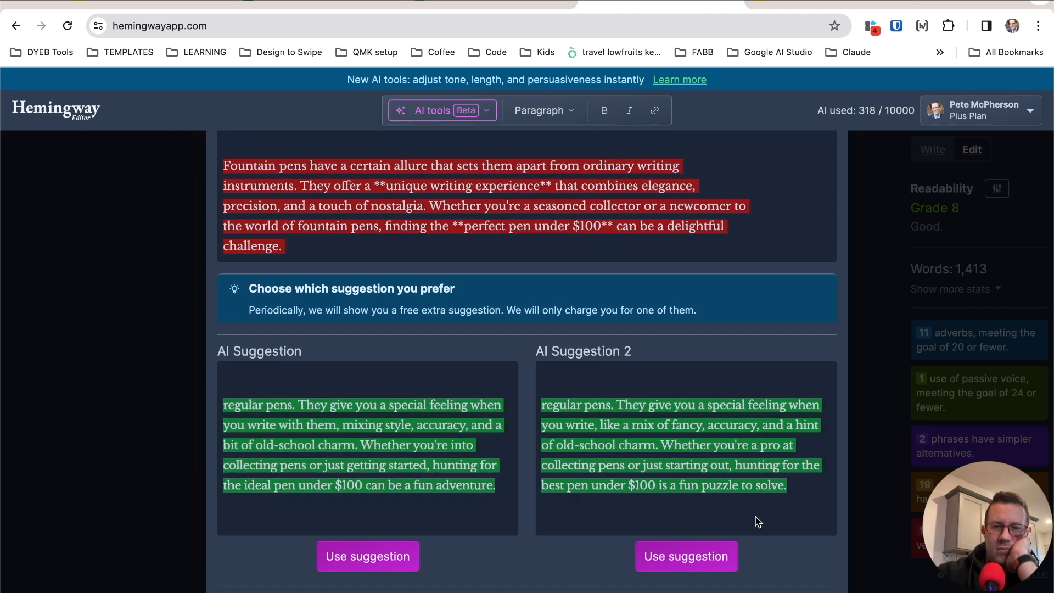
scroll(402, 476, "up", 5)
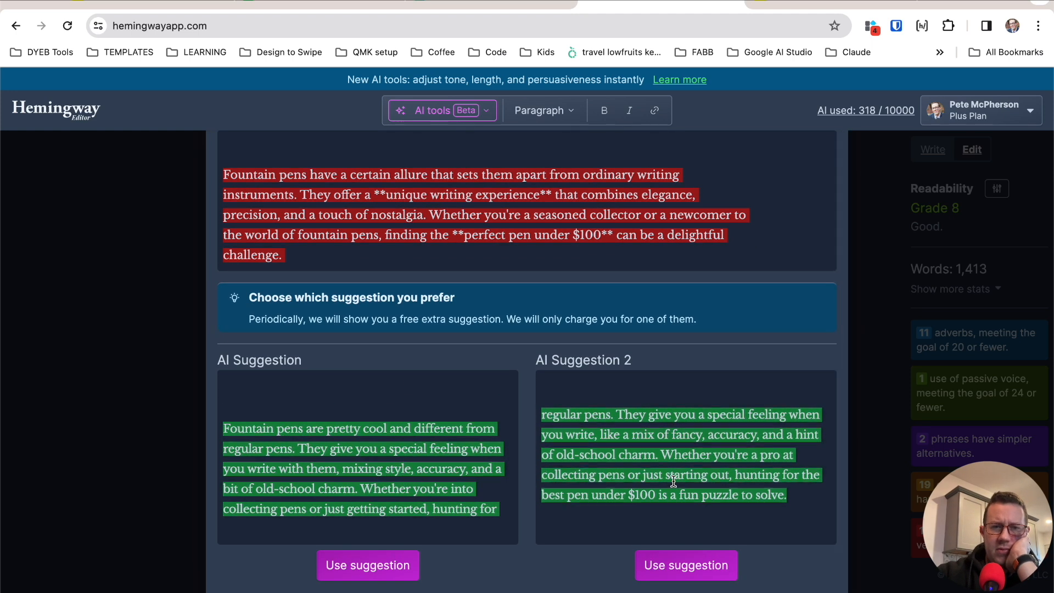
scroll(668, 483, "up", 3)
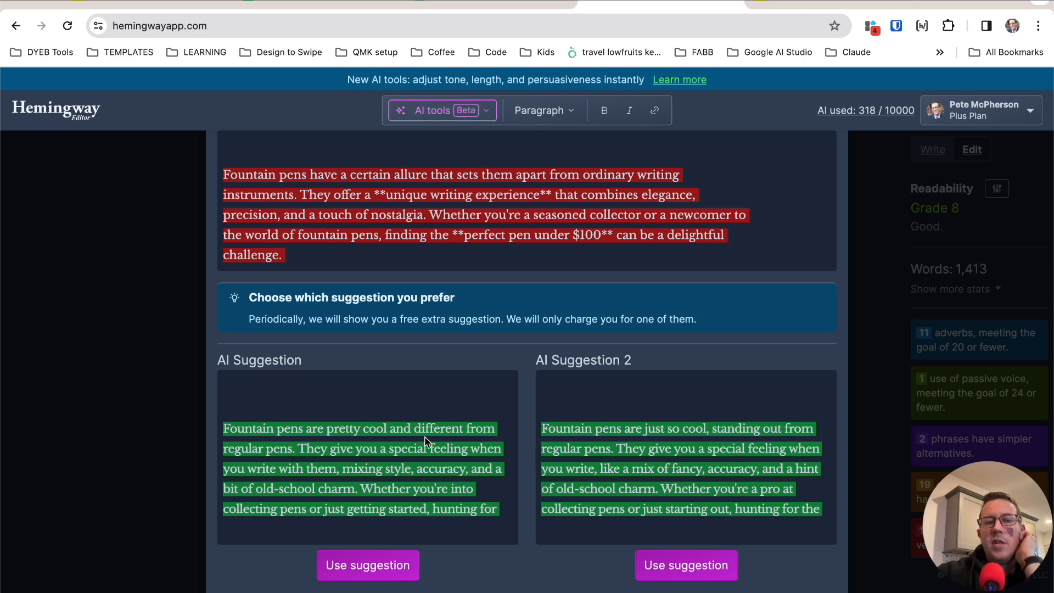
scroll(365, 516, "down", 2)
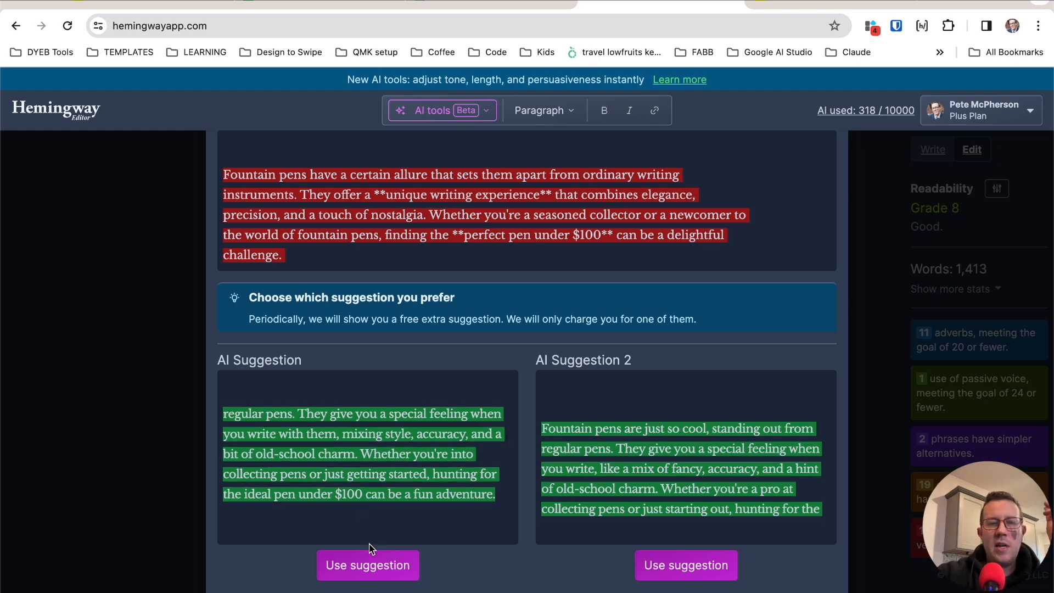
left_click(368, 565)
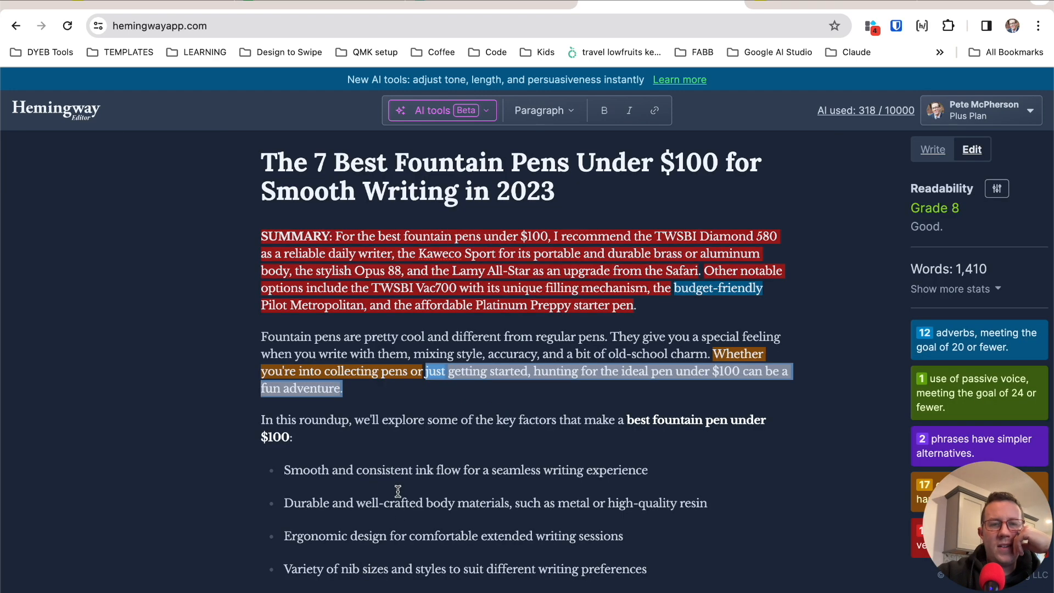
left_click(285, 502)
Step: Switch to FABB and review the custom rewrite prompts beside the post and on the account's prompts page, then return to Hemingway Editor
scroll(381, 492, "down", 4)
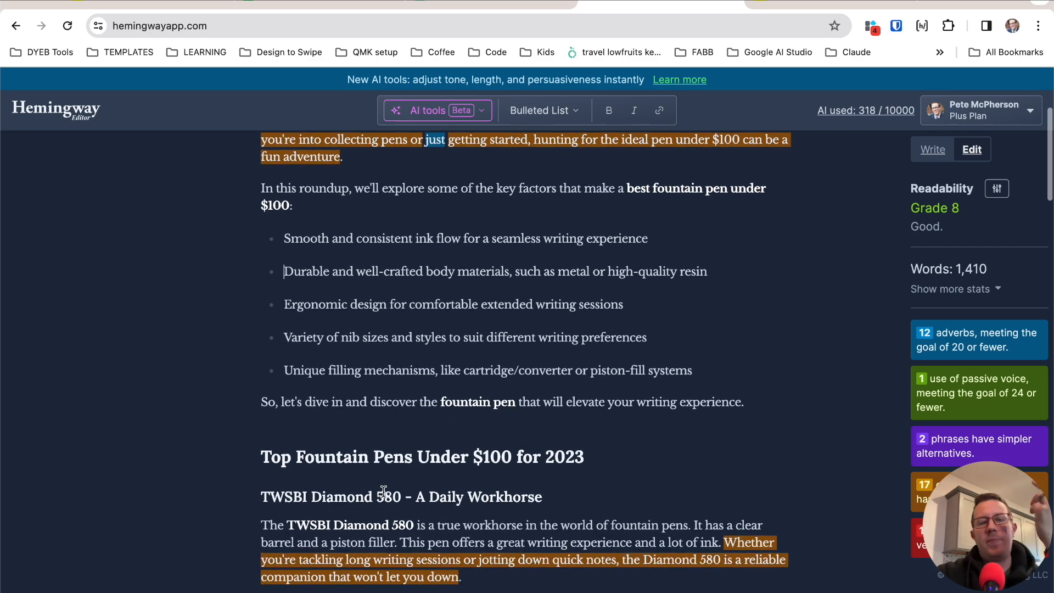
key("super+1")
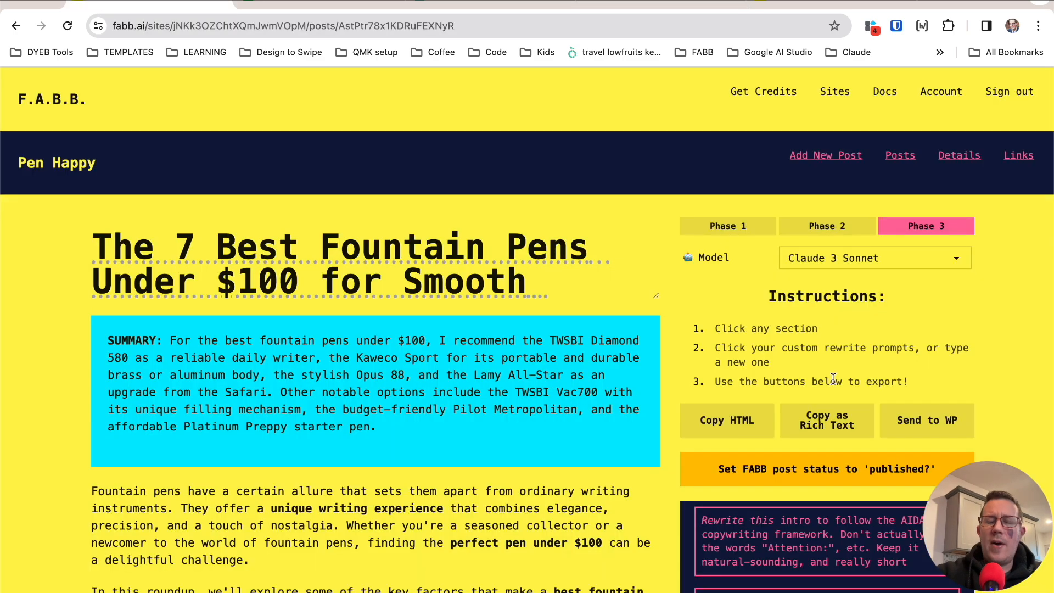
scroll(833, 379, "down", 7)
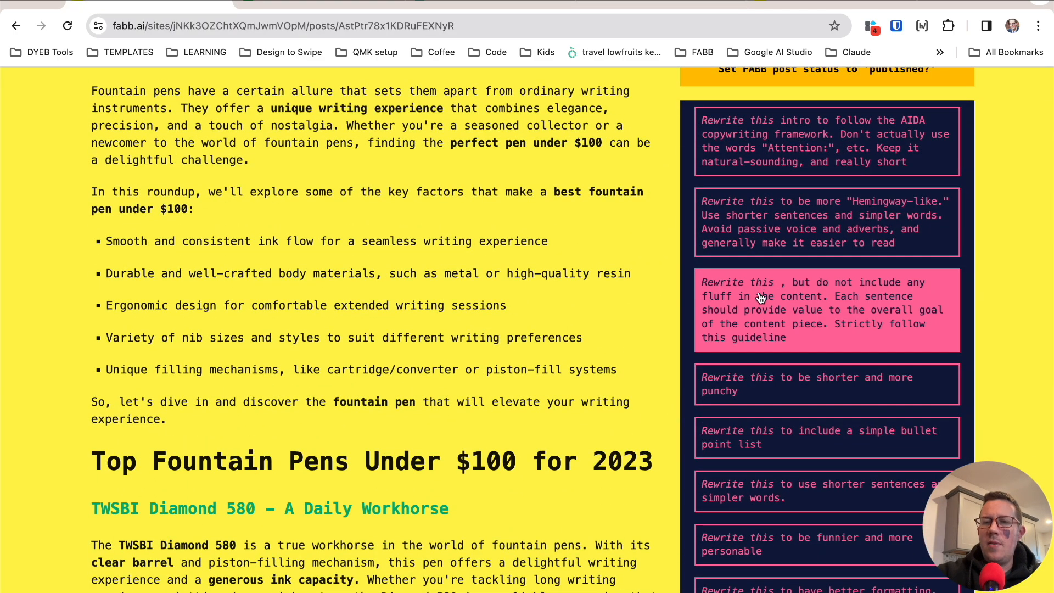
left_click(816, 3)
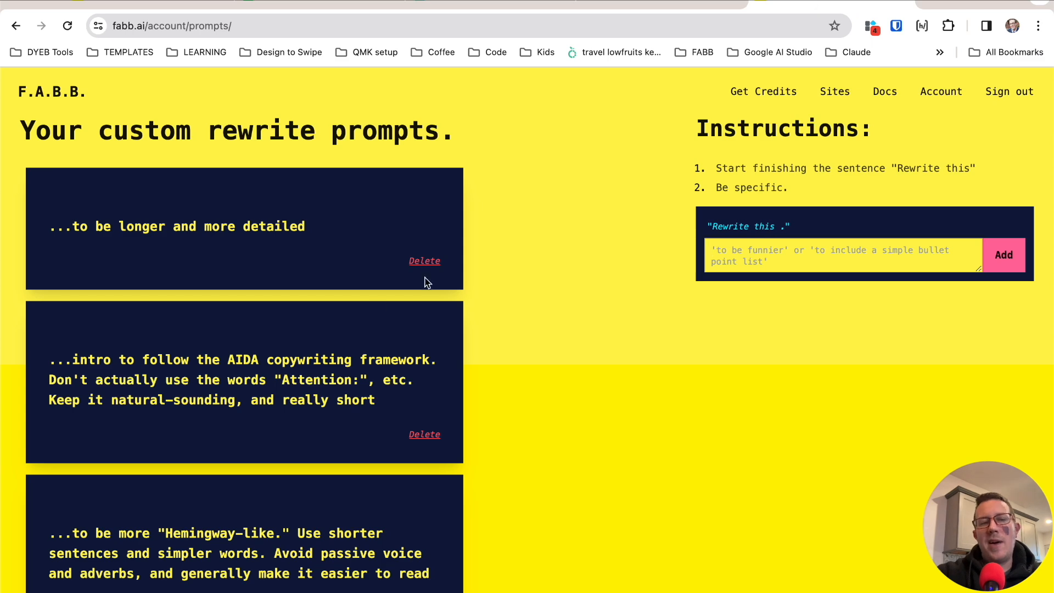
key("super+3")
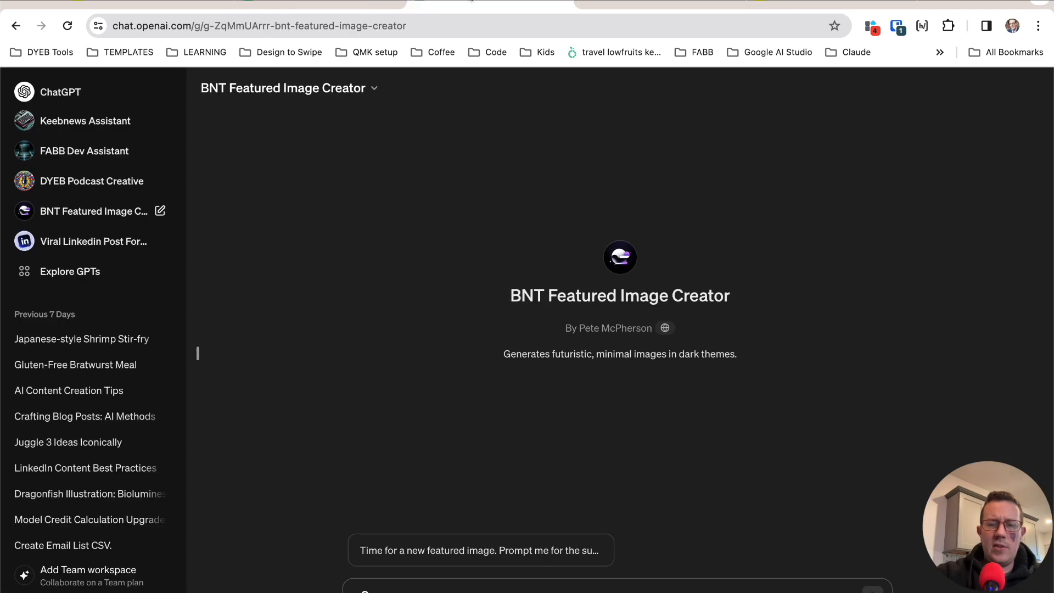
left_click(631, 3)
Step: Check the readability note on the summary's opening sentence and examine the flagged sentences down to the Nib Size and Writing Experience section
scroll(579, 315, "up", 5)
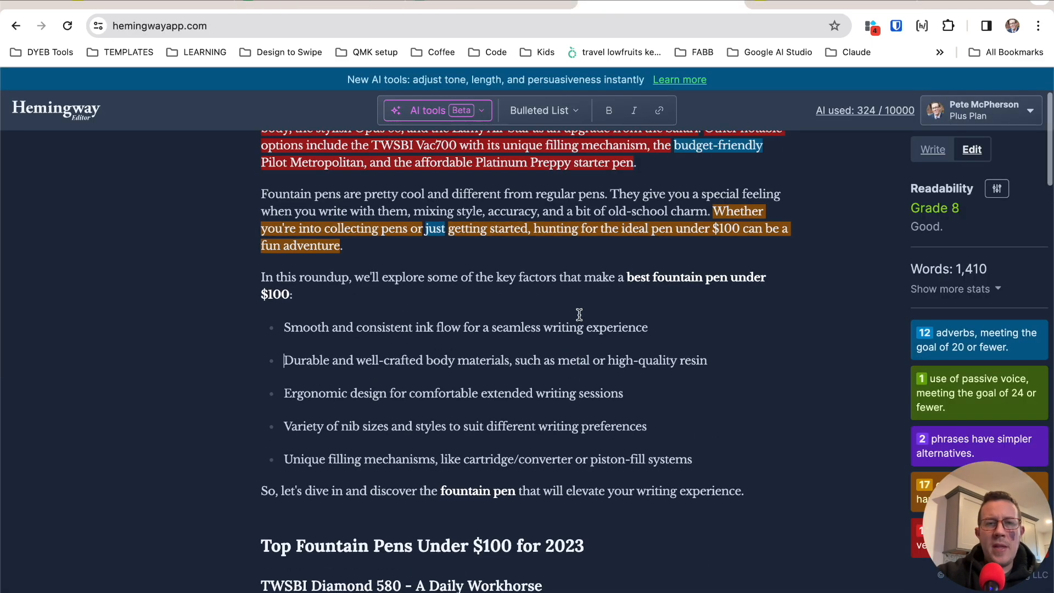
scroll(367, 225, "up", 1)
scroll(367, 225, "up", 1)
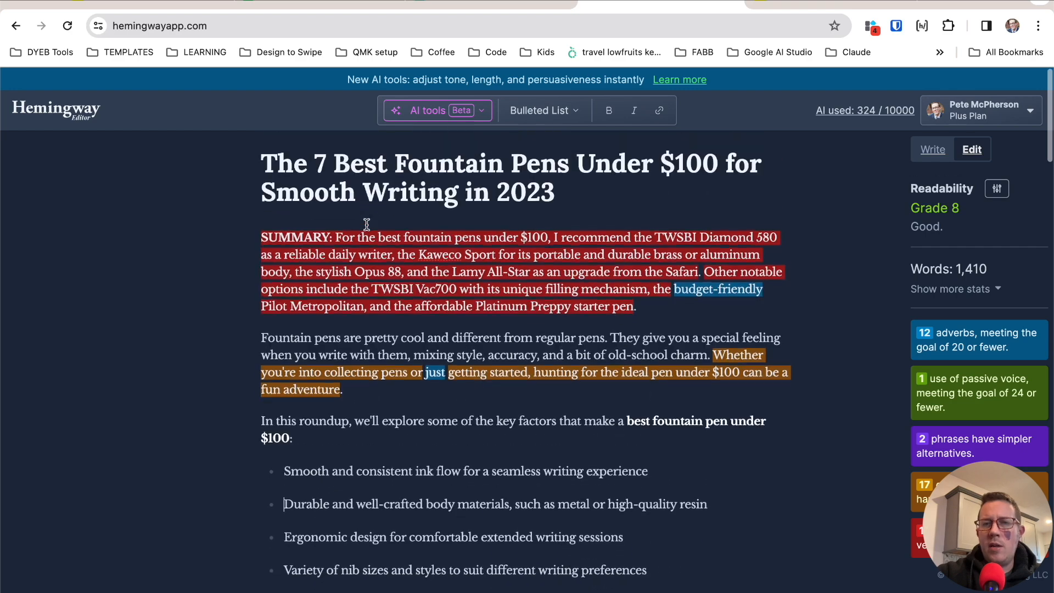
left_click(447, 270)
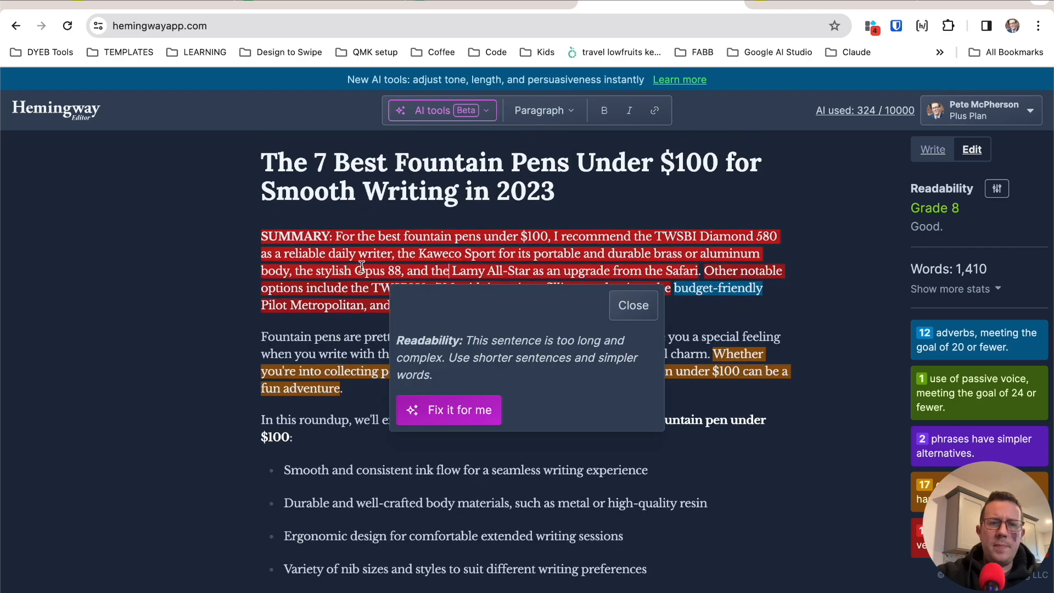
scroll(362, 267, "down", 15)
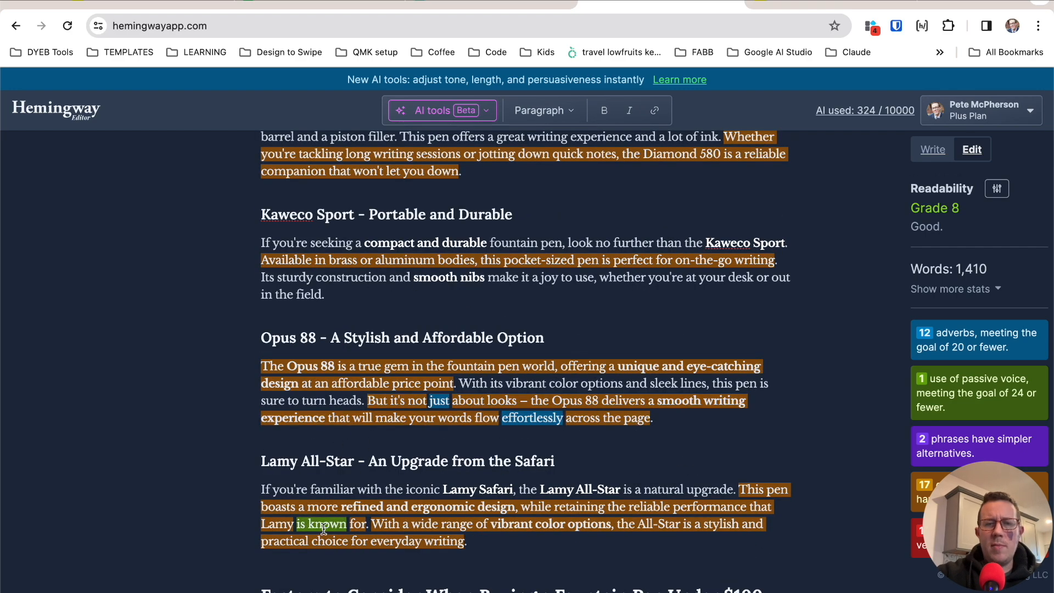
scroll(324, 515, "down", 5)
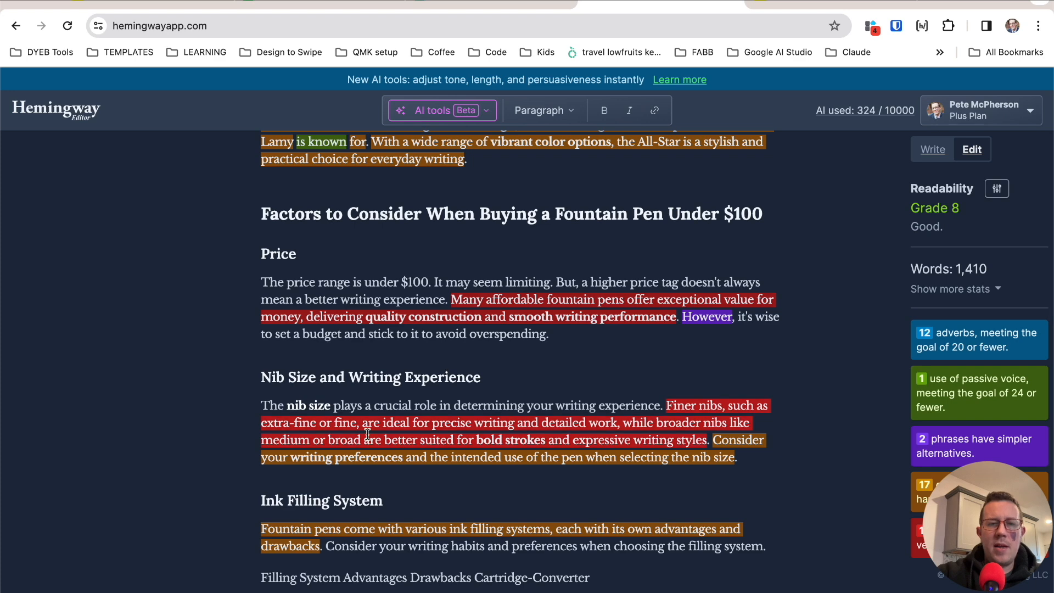
Step: Copy the whole article from Hemingway Editor, paste it into a new WordPress post titled "asdf", and check its formatting
key("ctrl+a")
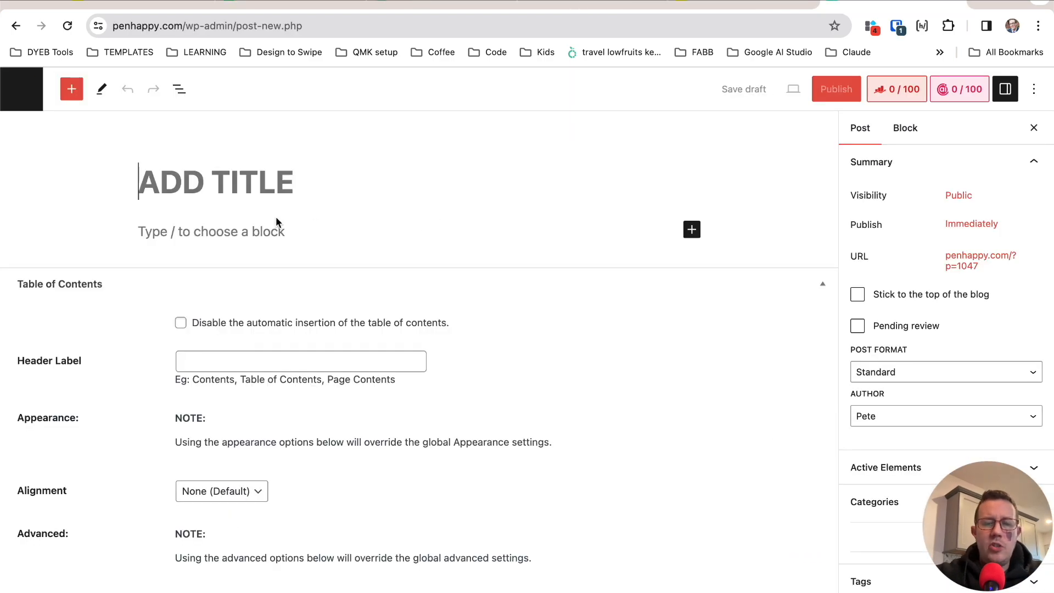
type("asd")
left_click(200, 235)
key("ctrl+v")
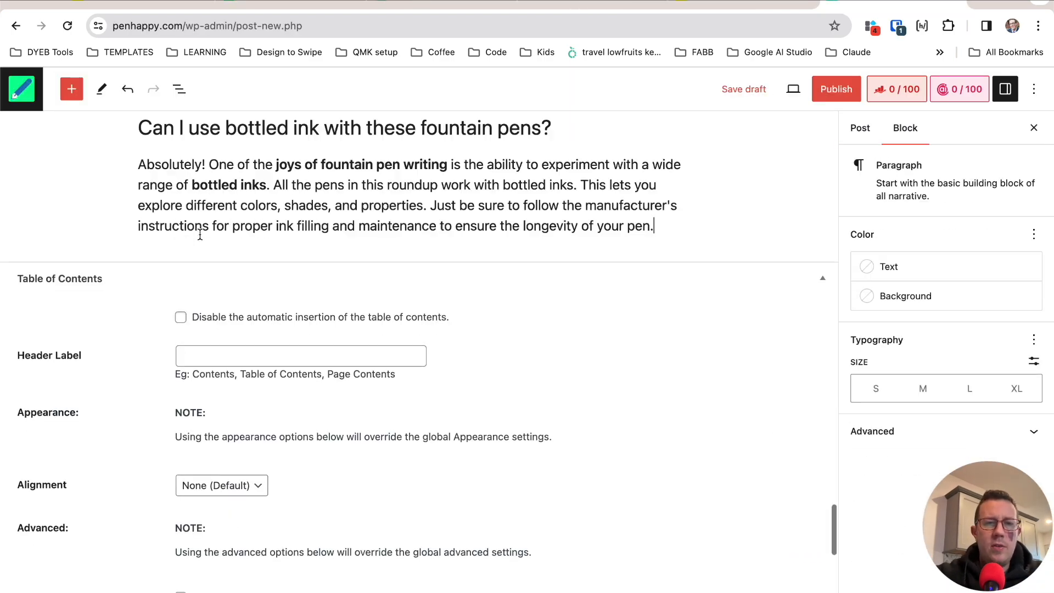
scroll(308, 264, "up", 15)
scroll(311, 266, "up", 10)
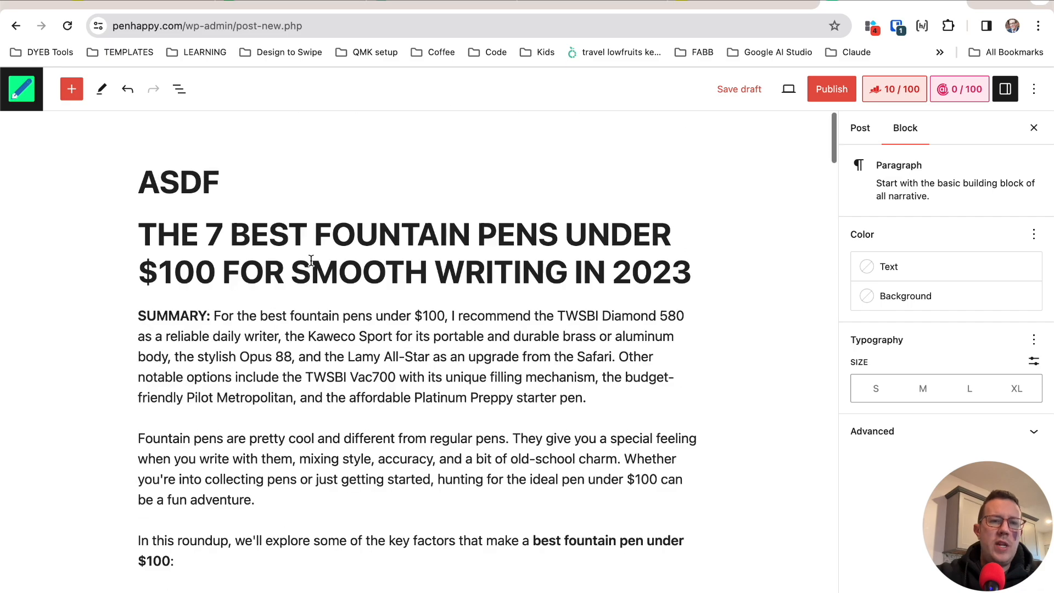
scroll(357, 324, "down", 10)
scroll(357, 324, "down", 5)
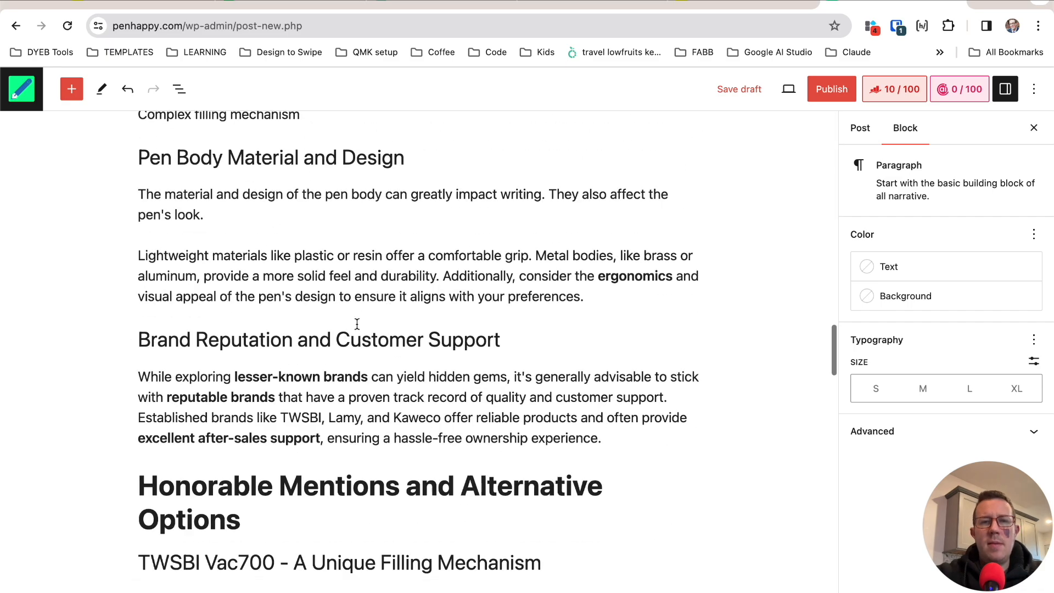
scroll(365, 319, "up", 20)
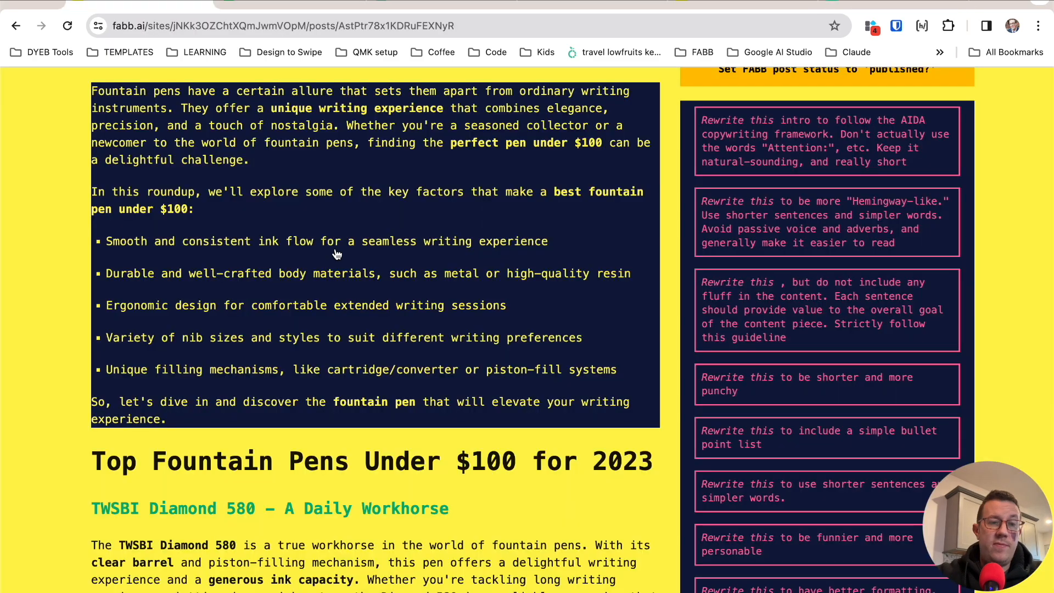
Step: Copy the fountain pen article's HTML from the FABB post page and dismiss the notice
scroll(336, 253, "up", 9)
scroll(714, 247, "down", 1)
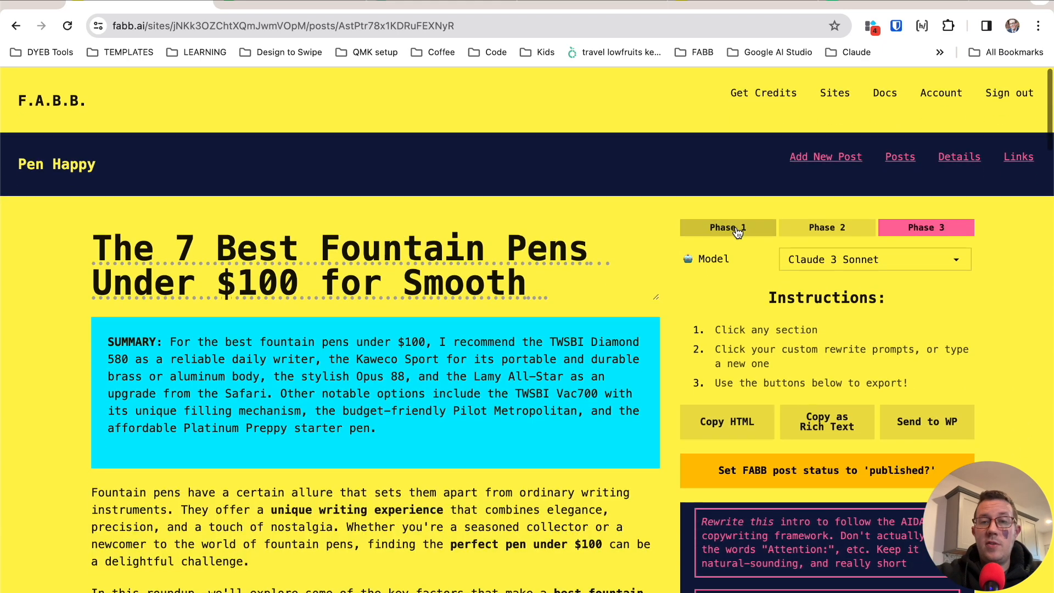
left_click(726, 424)
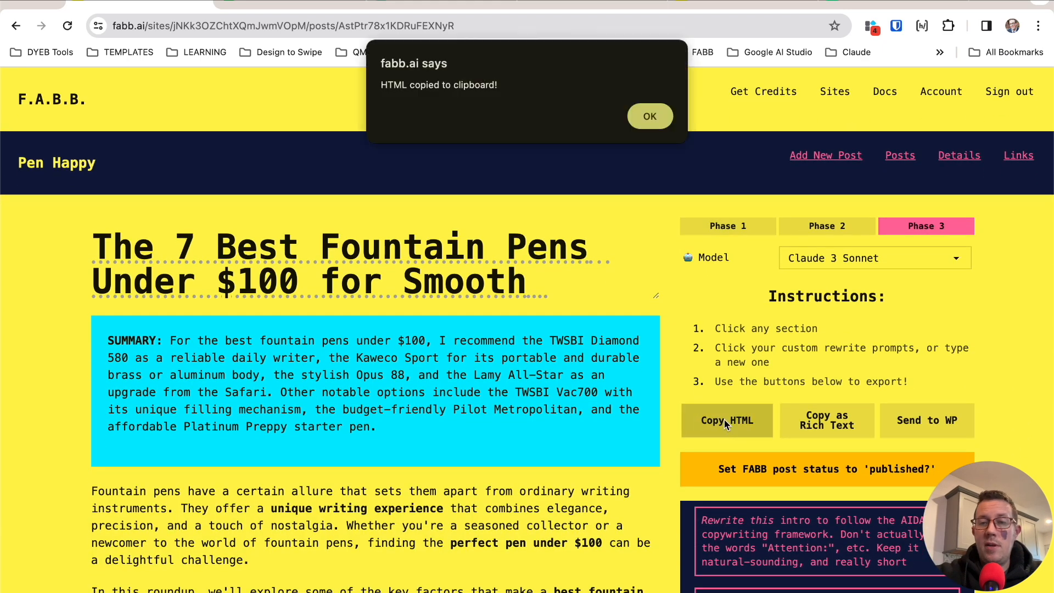
left_click(651, 116)
Step: Switch to the WordPress post, clear its whole body, and paste the FABB article HTML over the placeholder title
left_click(912, 6)
left_click(380, 441)
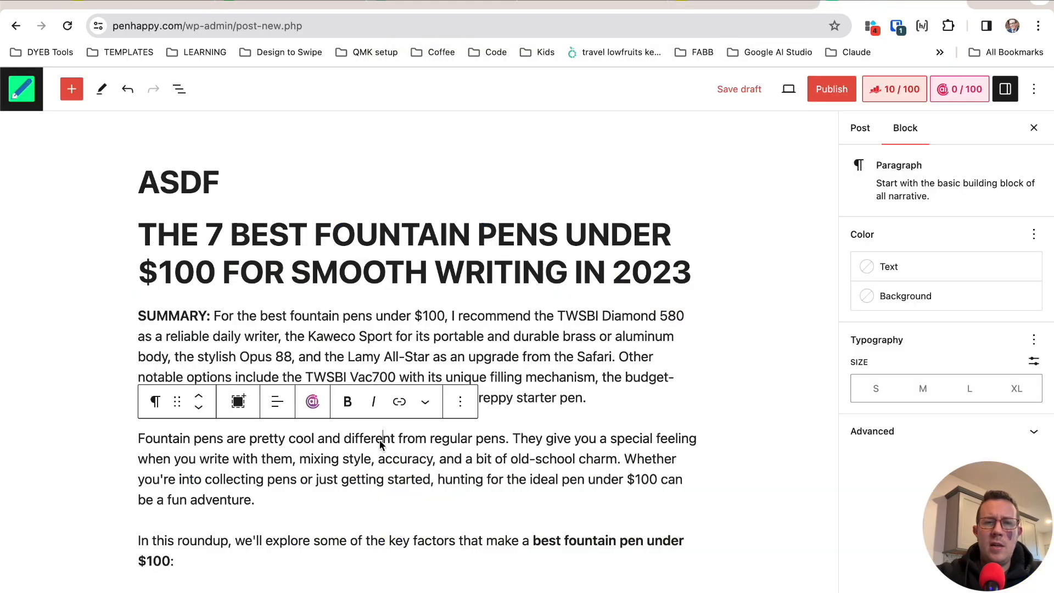
key("super+a")
key("BackSpace")
key("BackSpace")
key("super+a")
key("super+a")
key("BackSpace")
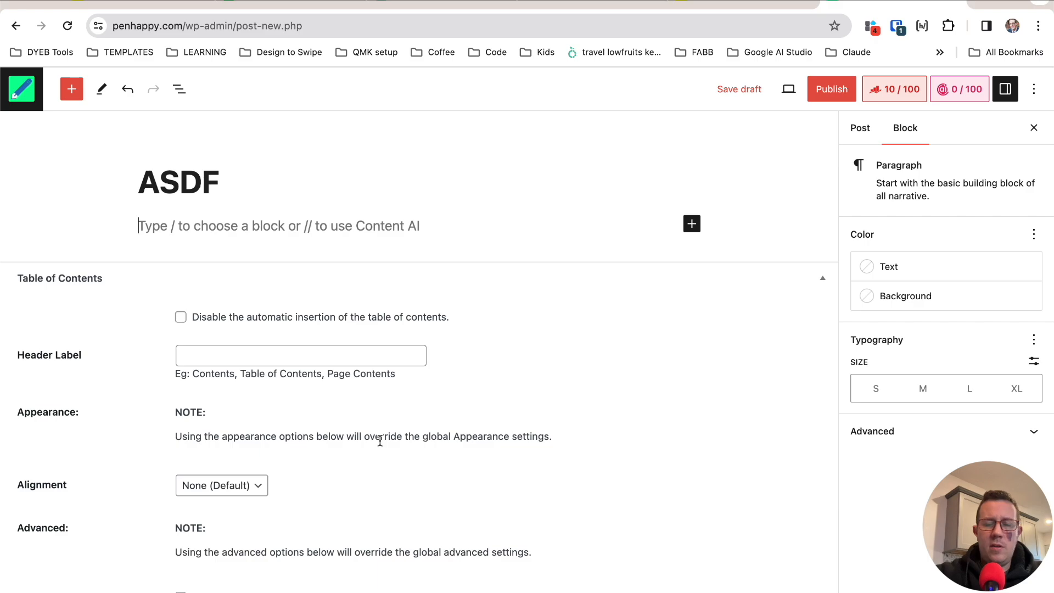
double_click(165, 182)
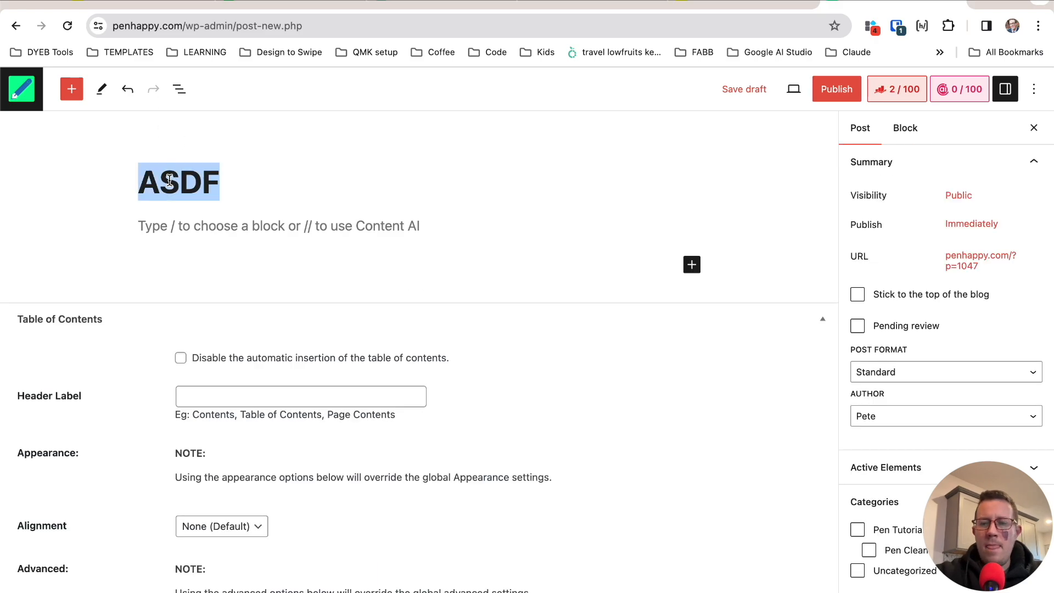
key("super+v")
Step: Review the pasted article's formatting in WordPress, from the pen sections and filling system table through to the final FAQ
scroll(275, 212, "down", 20)
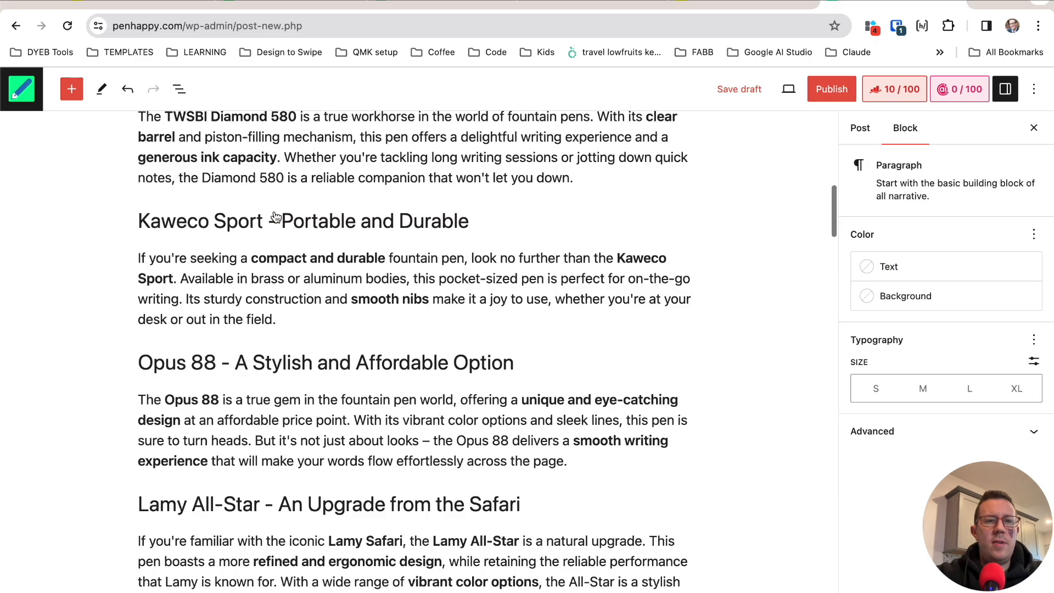
scroll(263, 209, "down", 1)
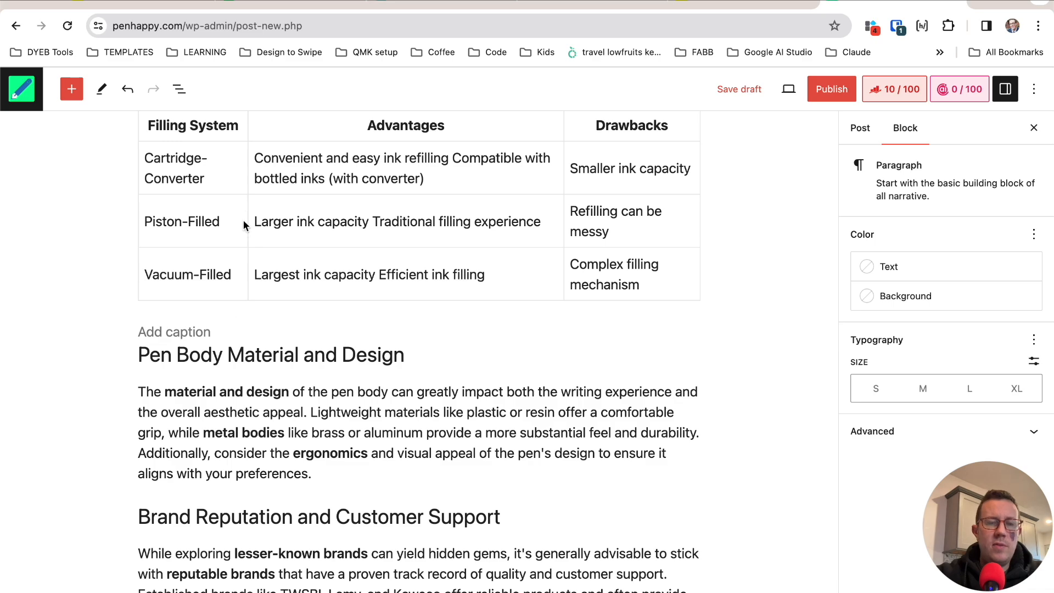
scroll(244, 229, "down", 3)
left_click(184, 262)
left_click(262, 361)
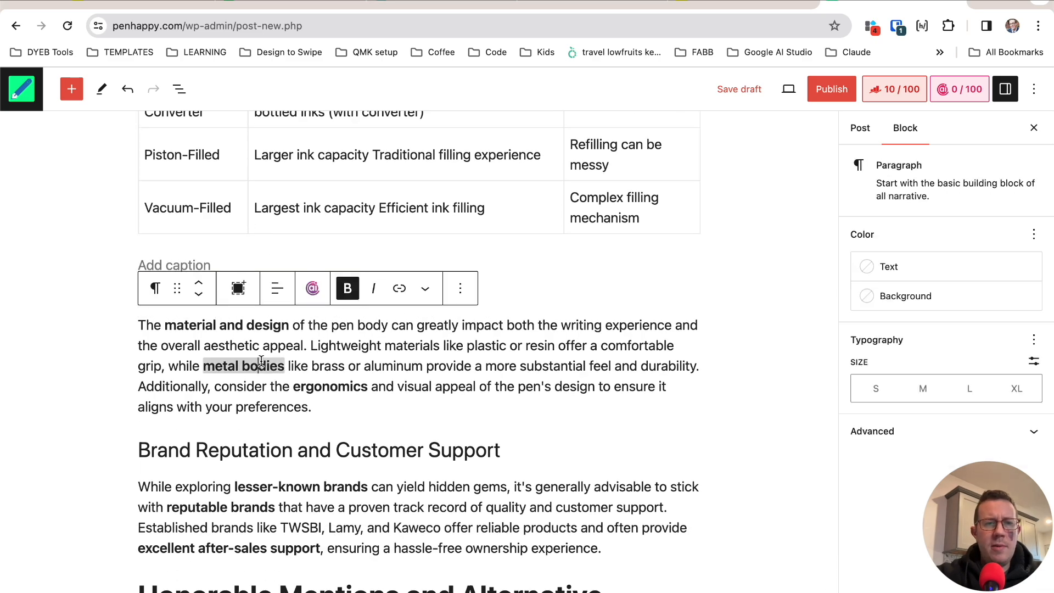
scroll(261, 361, "down", 6)
scroll(261, 361, "down", 4)
left_click(261, 360)
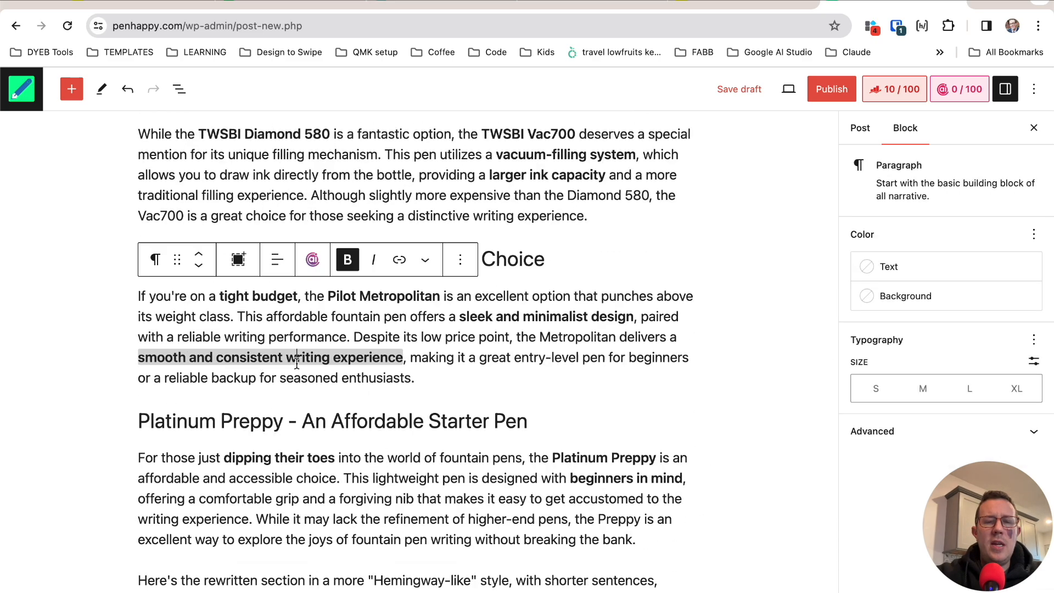
scroll(313, 356, "down", 7)
scroll(313, 356, "down", 8)
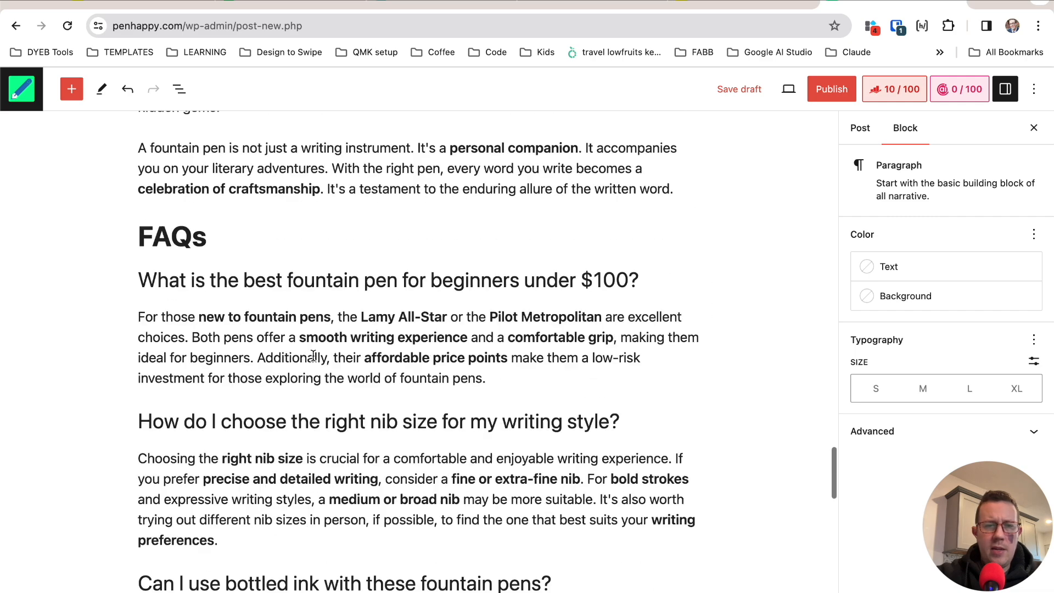
left_click(323, 404)
scroll(322, 405, "down", 1)
scroll(322, 404, "down", 3)
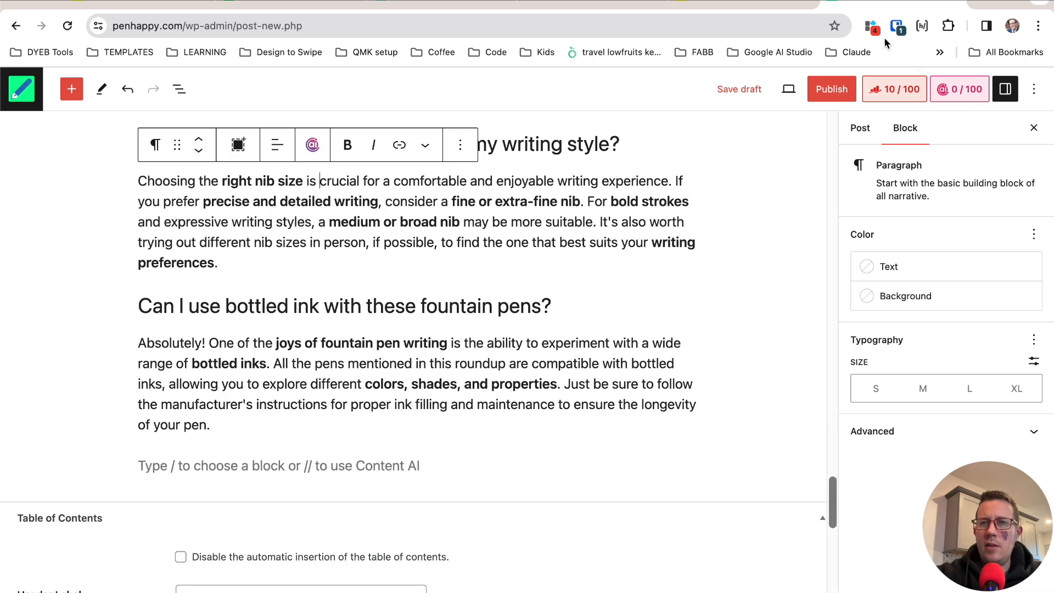
Step: Enable the Grammarly browser extension and return to the article text in the post
left_click(871, 28)
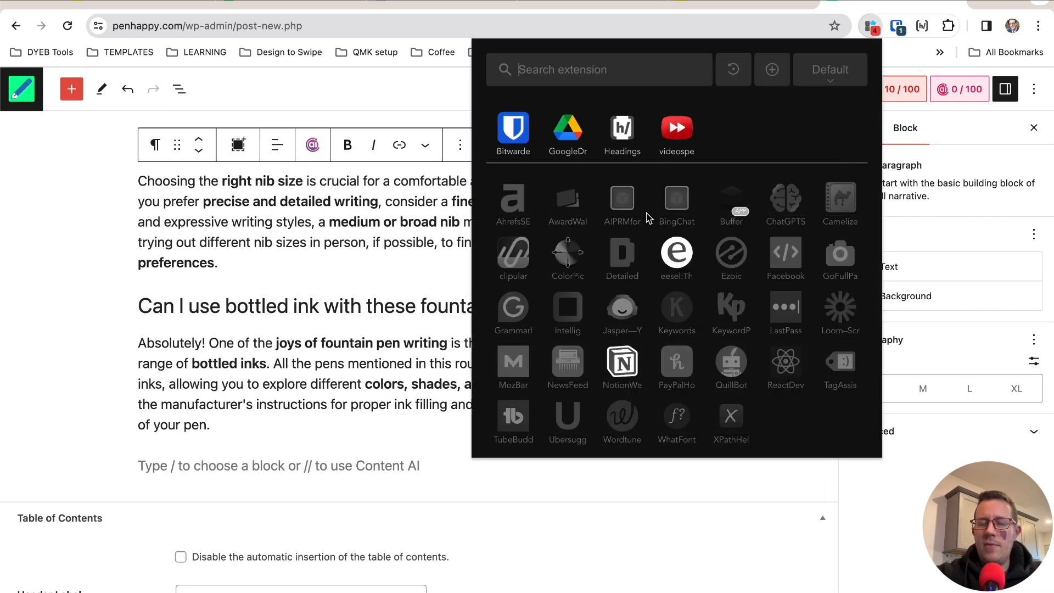
left_click(522, 314)
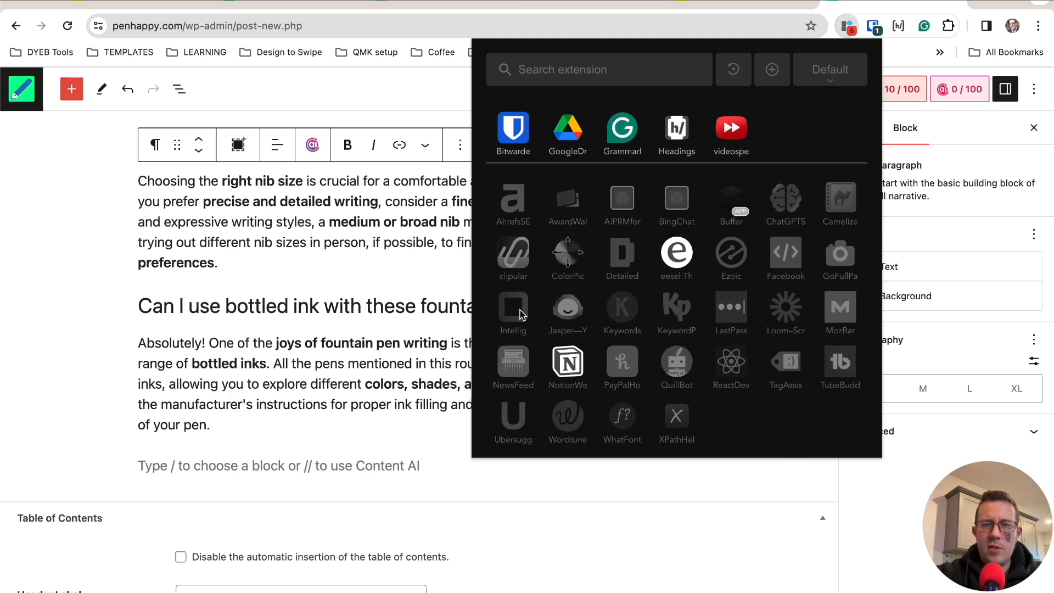
left_click(324, 237)
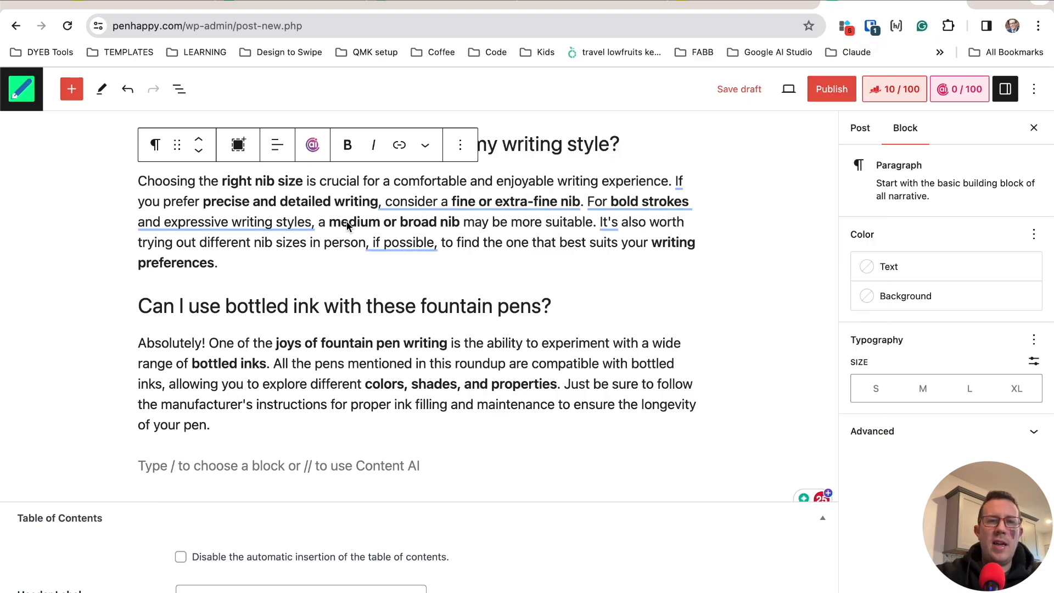
Step: Accept Grammarly's rewrites of the "reliable workhorse" and "perfect pen" paragraphs in the conclusion above the FAQs
scroll(347, 226, "up", 10)
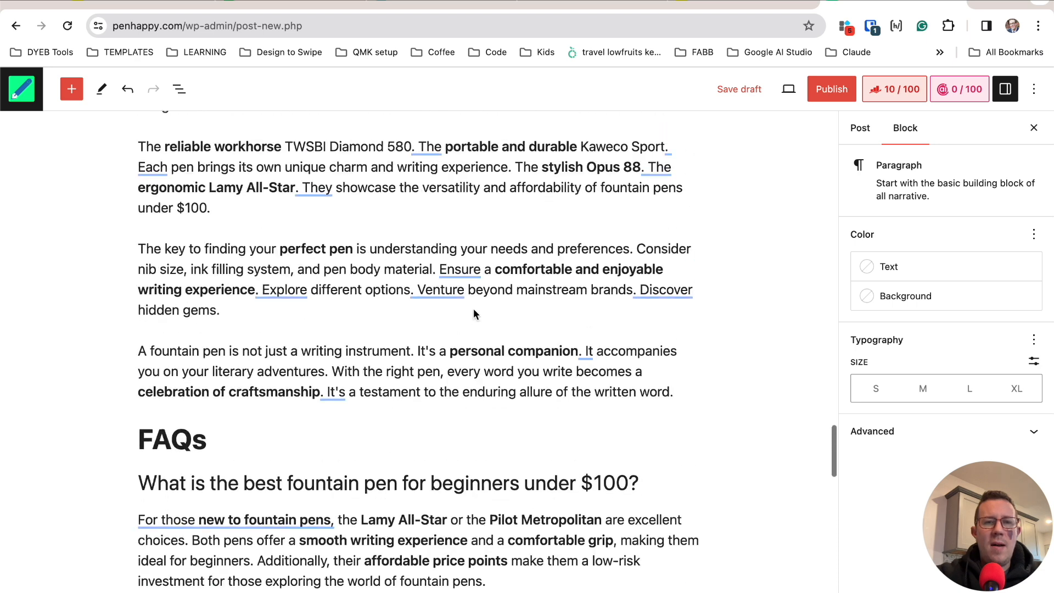
scroll(475, 313, "up", 3)
mouse_move(309, 333)
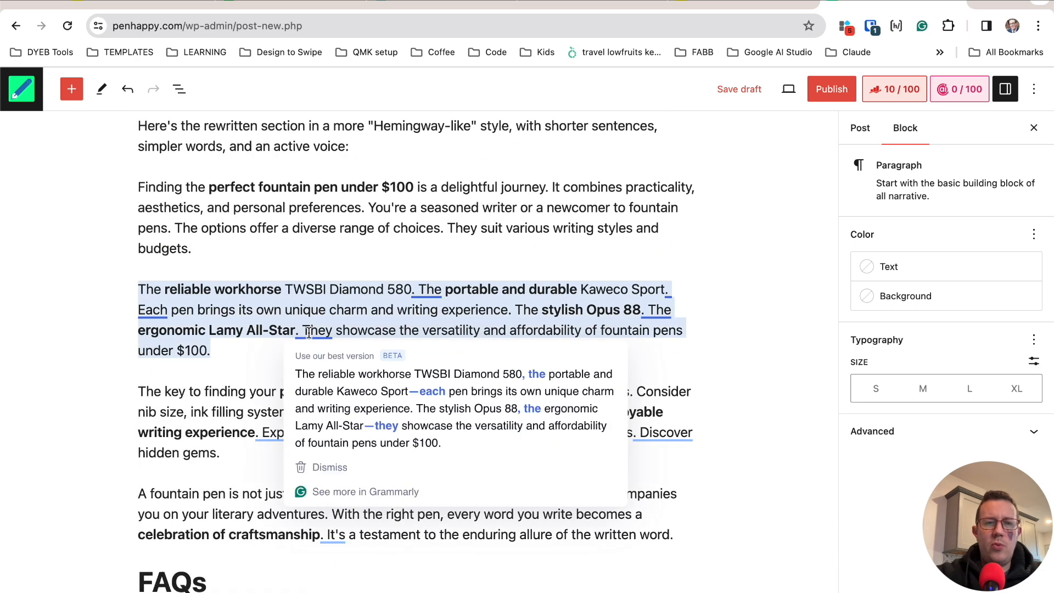
left_click(389, 423)
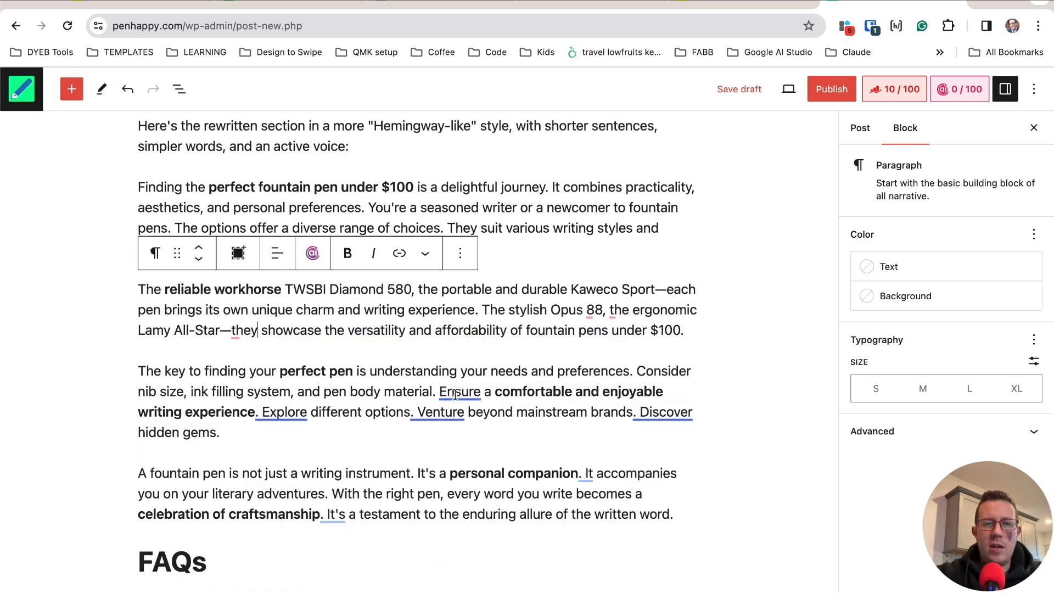
mouse_move(460, 394)
left_click(483, 452)
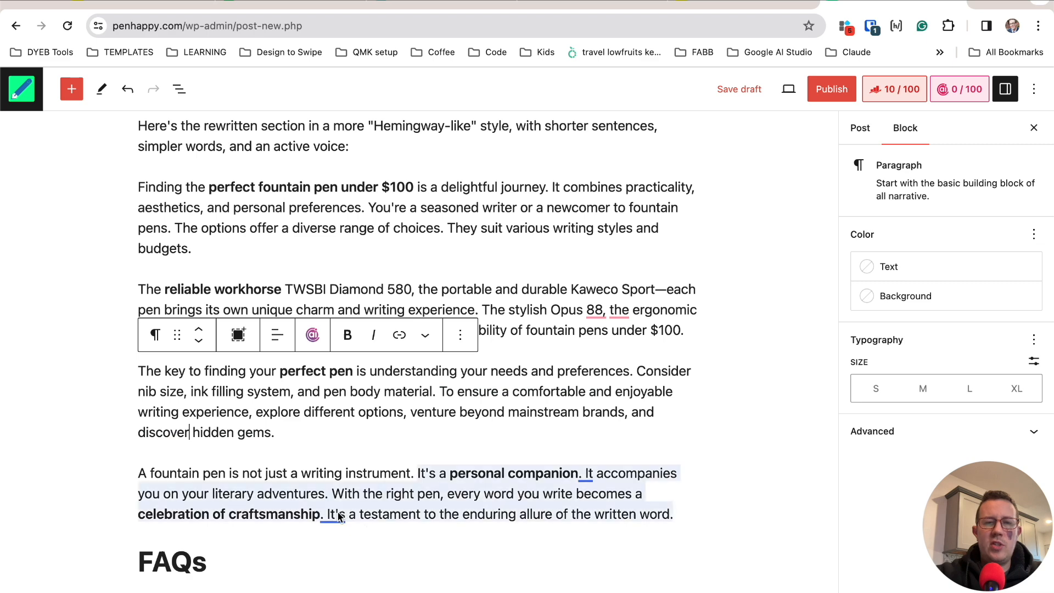
Step: Accept Grammarly's rewrites of the last conclusion paragraph, including the wording "It's a personal companion and accompanies you"
mouse_move(341, 515)
left_click(450, 408)
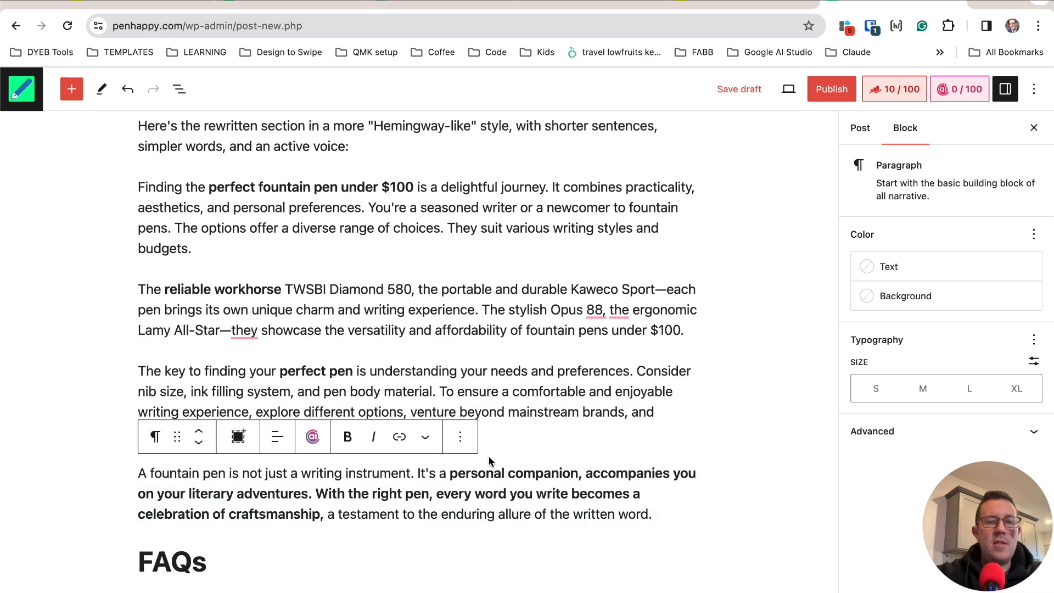
scroll(491, 461, "down", 6)
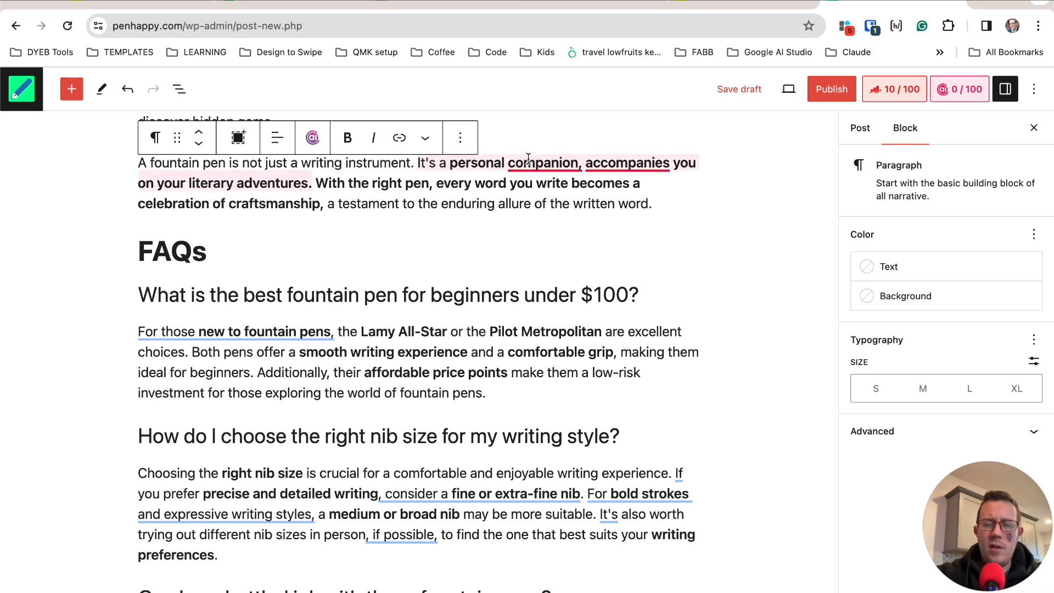
mouse_move(531, 160)
left_click(572, 230)
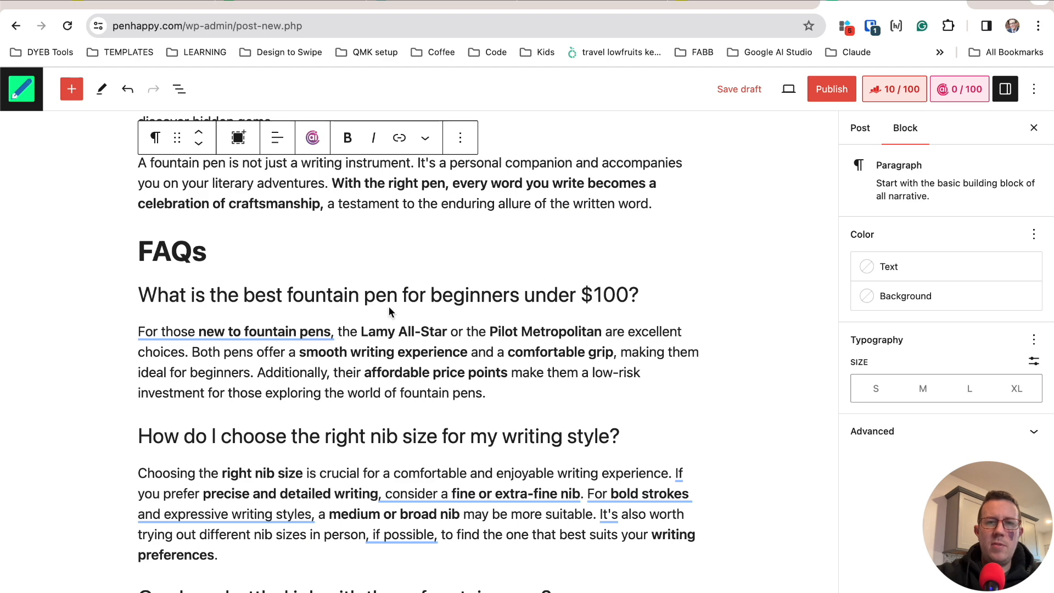
Step: Accept Grammarly's rewrites in the FAQ answers about the best beginner pen and choosing the right nib size
mouse_move(263, 333)
left_click(273, 395)
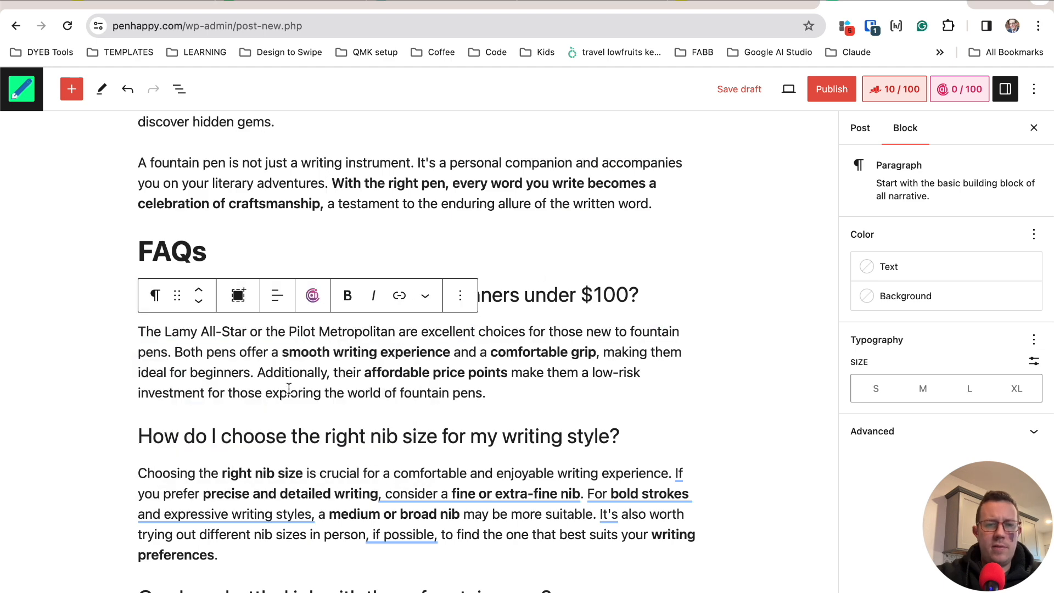
scroll(289, 388, "down", 2)
mouse_move(434, 412)
left_click(460, 427)
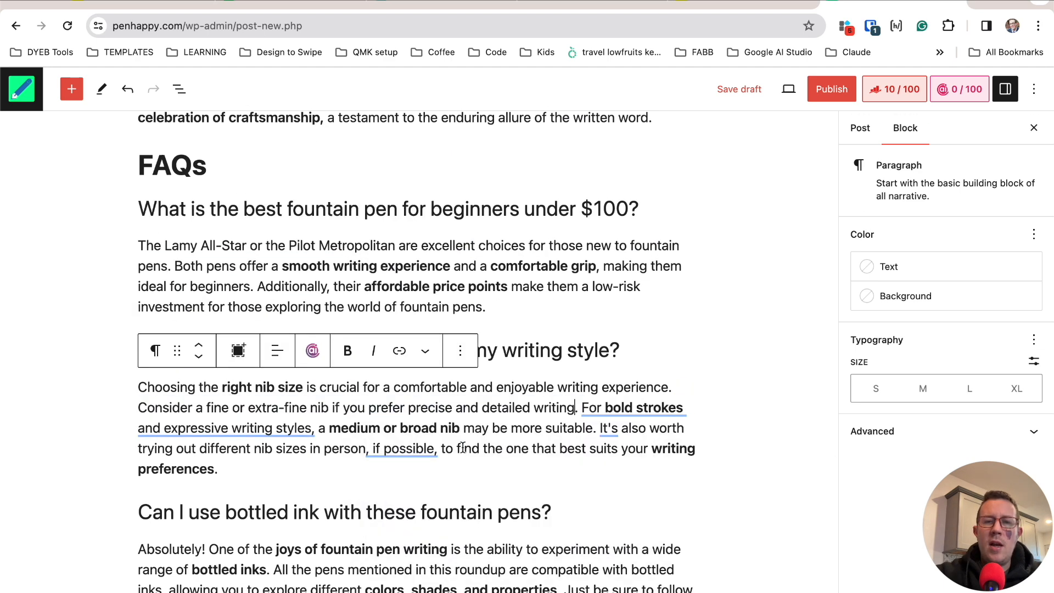
mouse_move(406, 449)
left_click(419, 494)
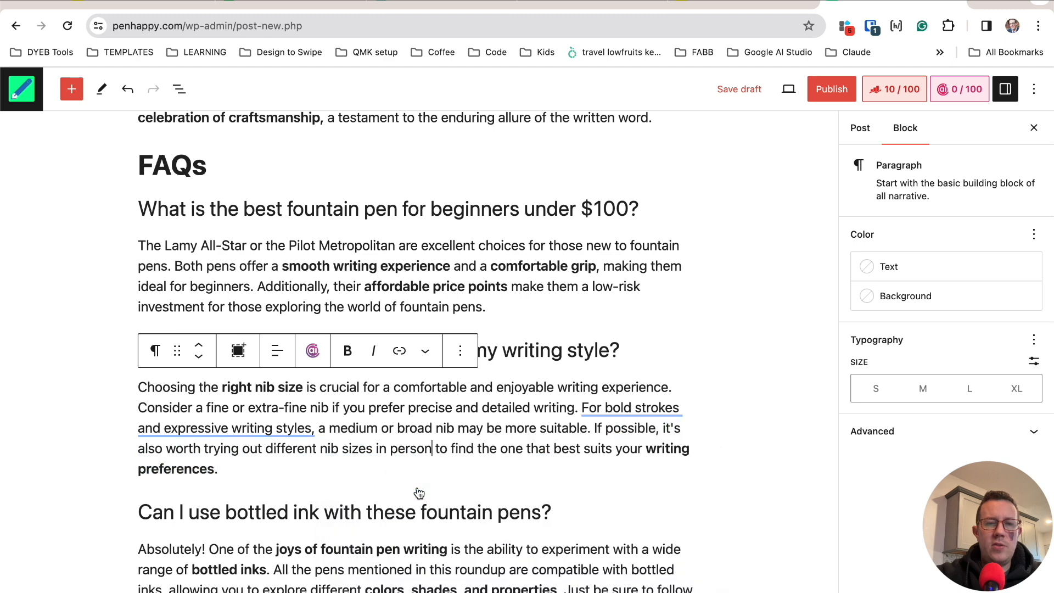
mouse_move(280, 440)
left_click(275, 490)
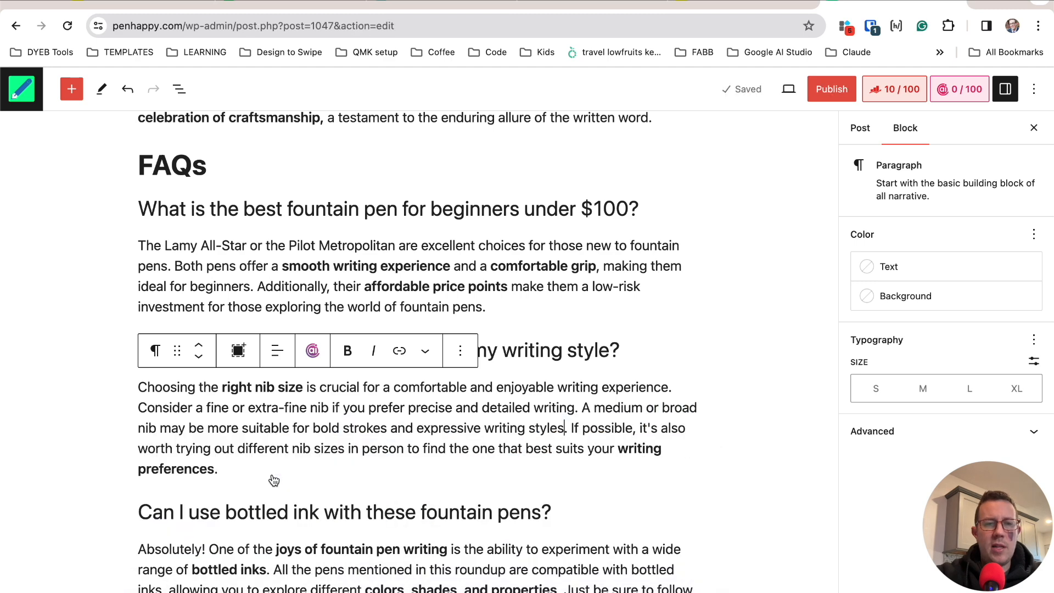
scroll(585, 411, "down", 9)
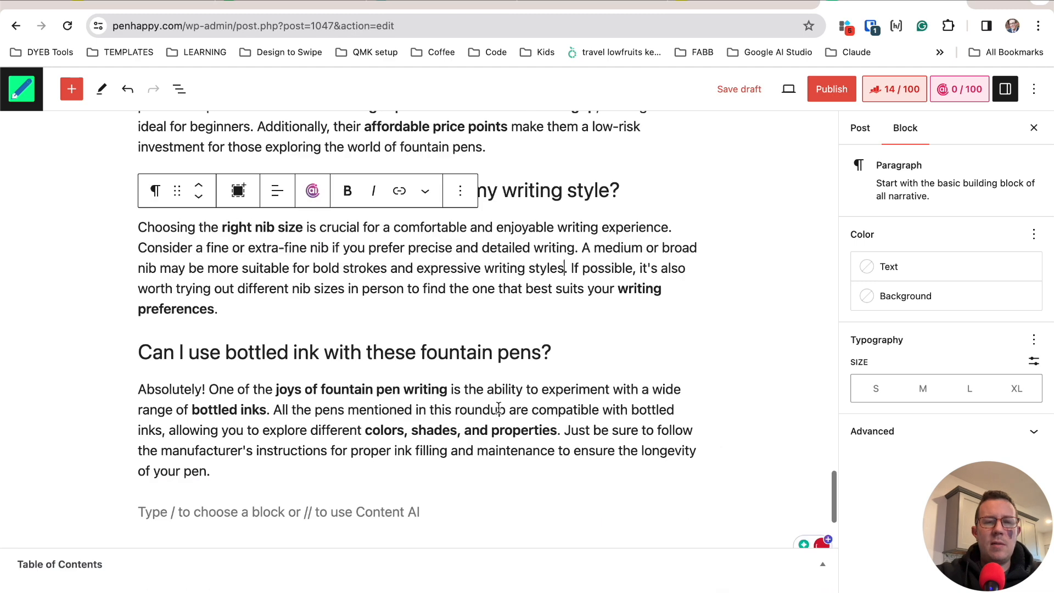
left_click(271, 286)
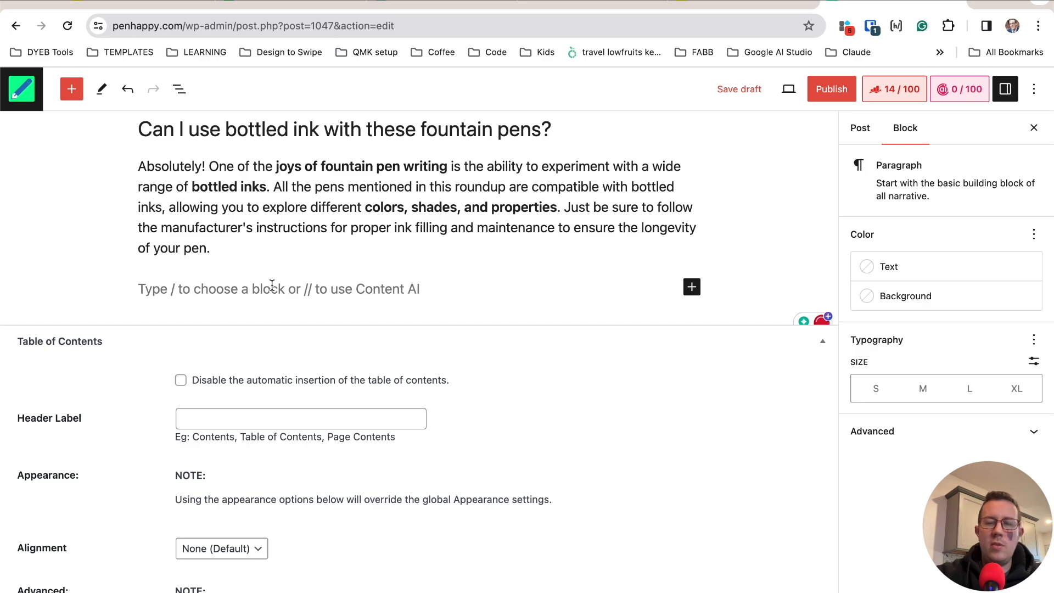
Step: In the Ink Filling System paragraph, accept "ink-filling" and the reordered last sentence, and replace "consider" with "think about"
scroll(270, 259, "up", 20)
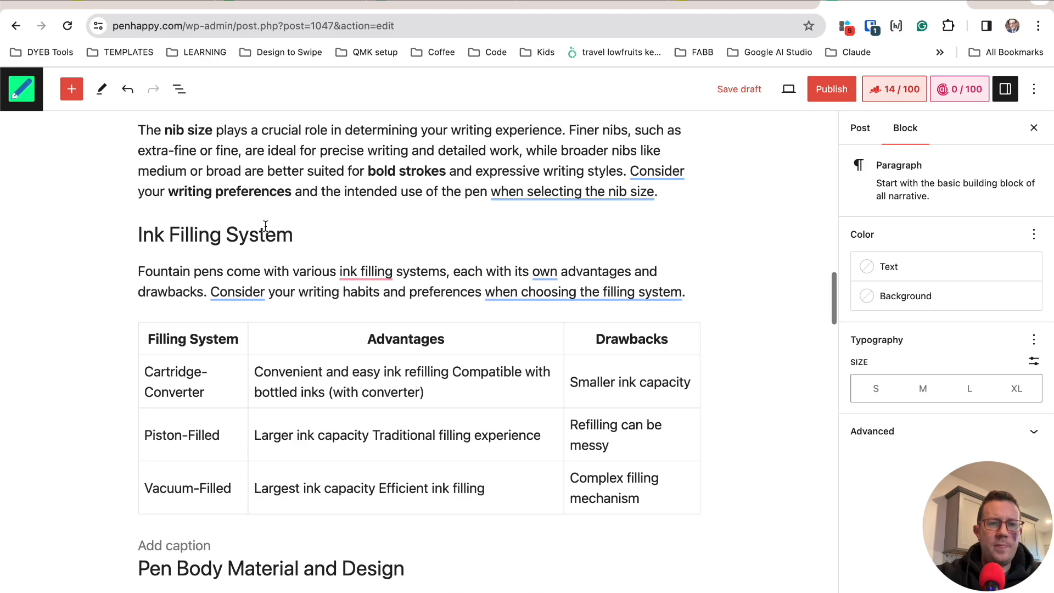
mouse_move(366, 273)
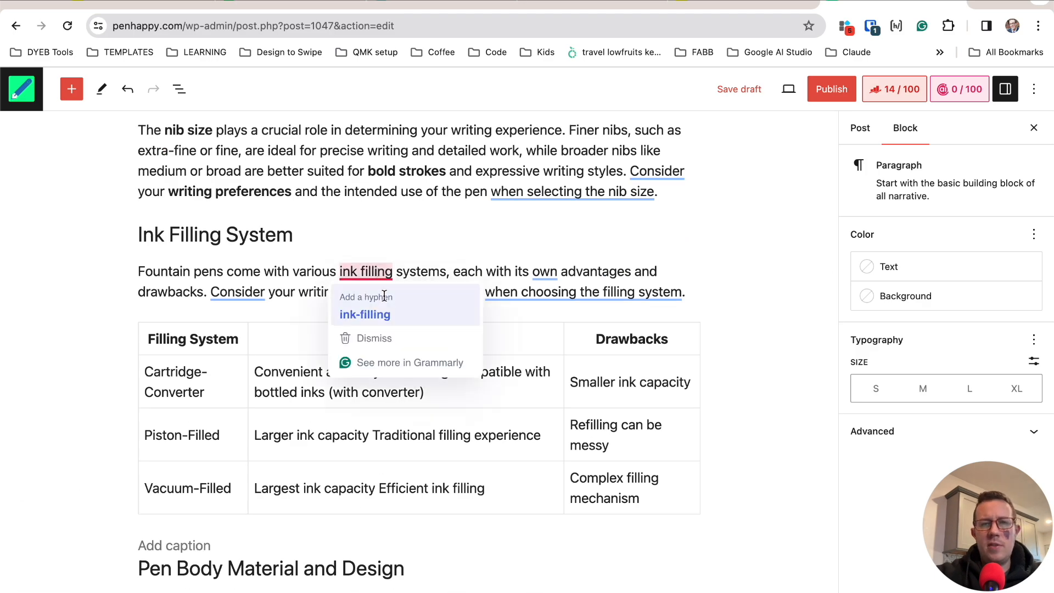
left_click(386, 315)
mouse_move(248, 295)
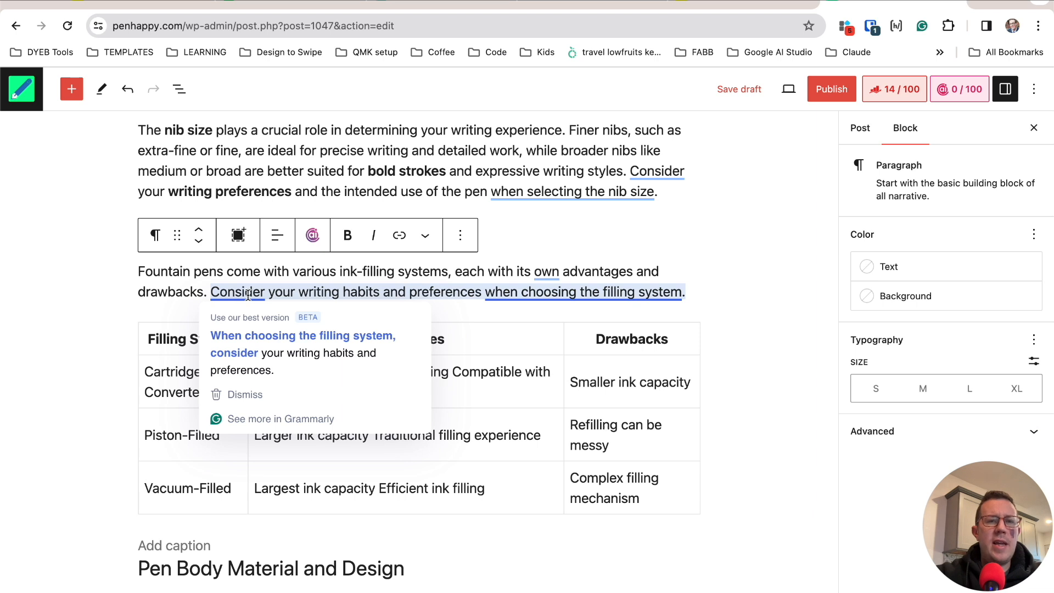
left_click(276, 335)
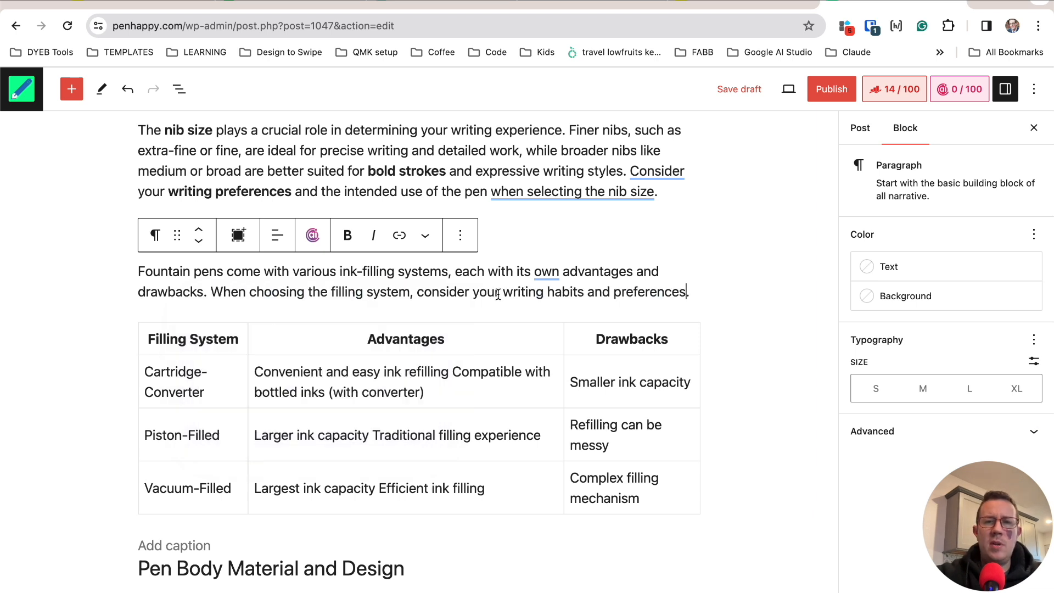
double_click(434, 292)
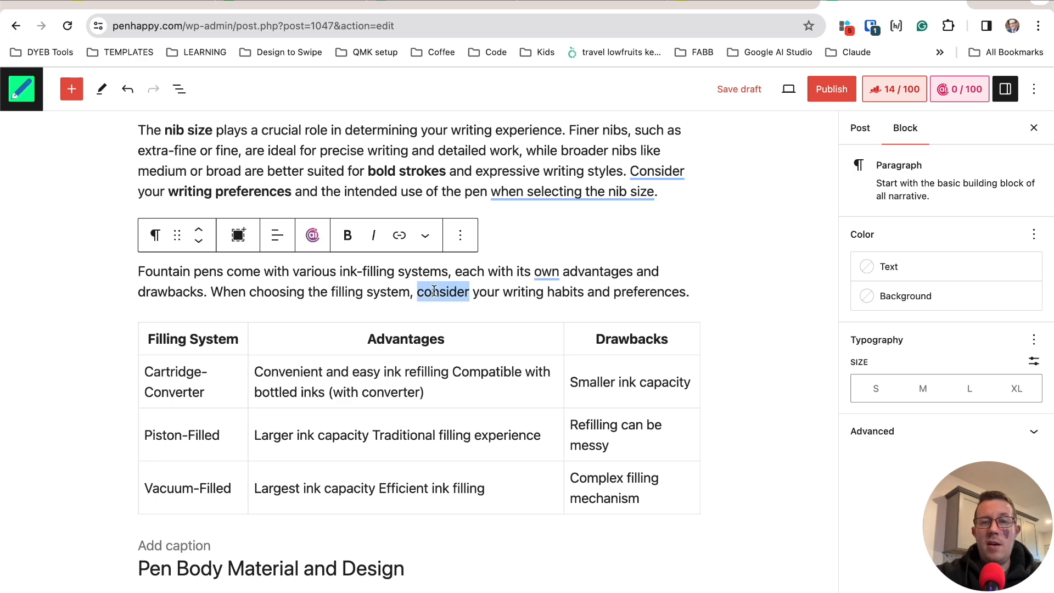
type("think about")
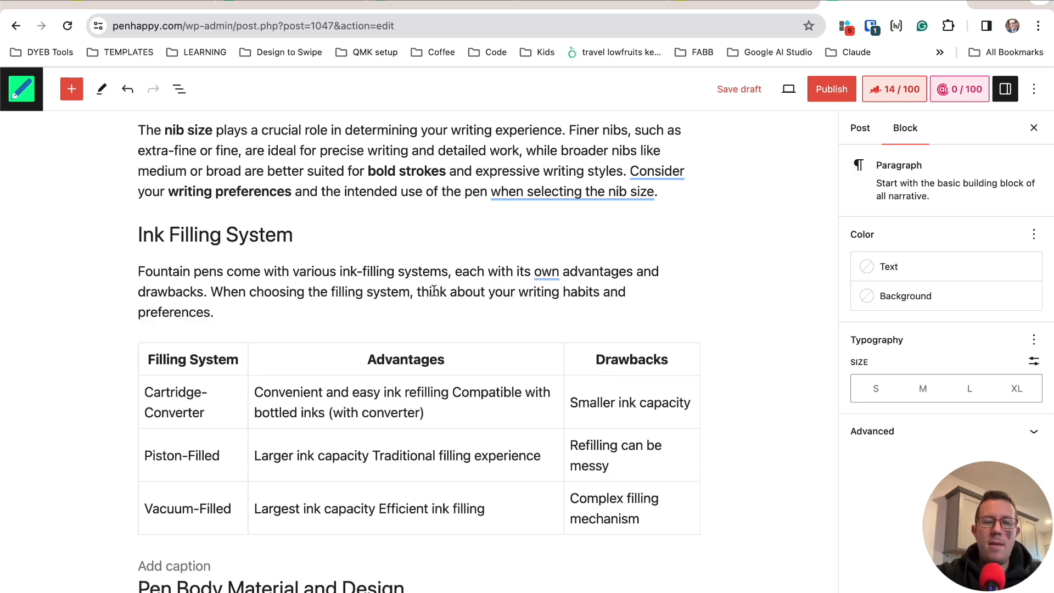
Step: Find "consider", replace it with "Think about" in the nib size paragraph, and accept removing "own" from the Ink Filling System paragraph
key("super+f")
type("consider")
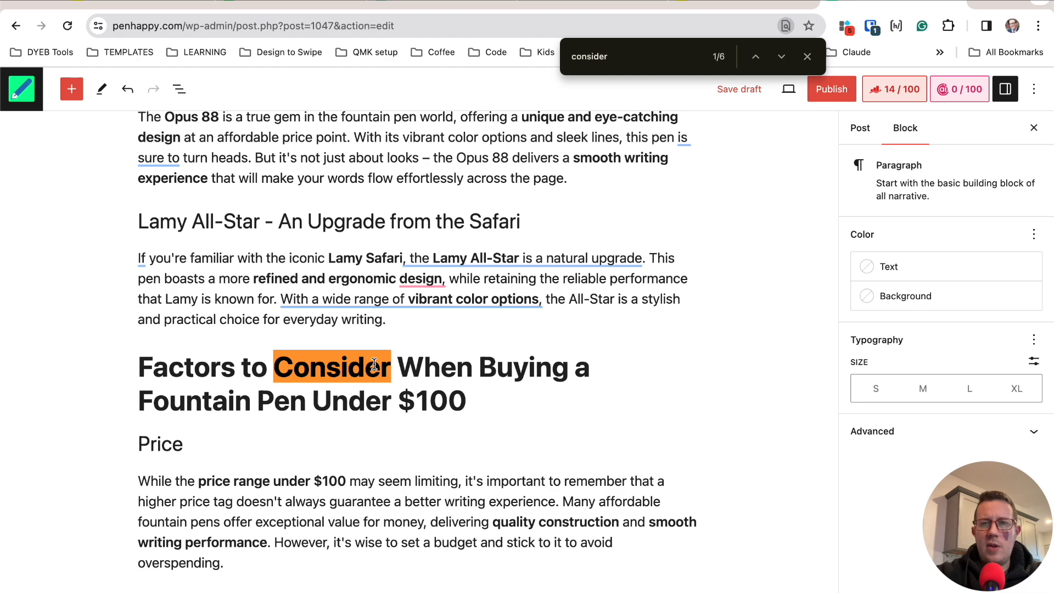
key("Return")
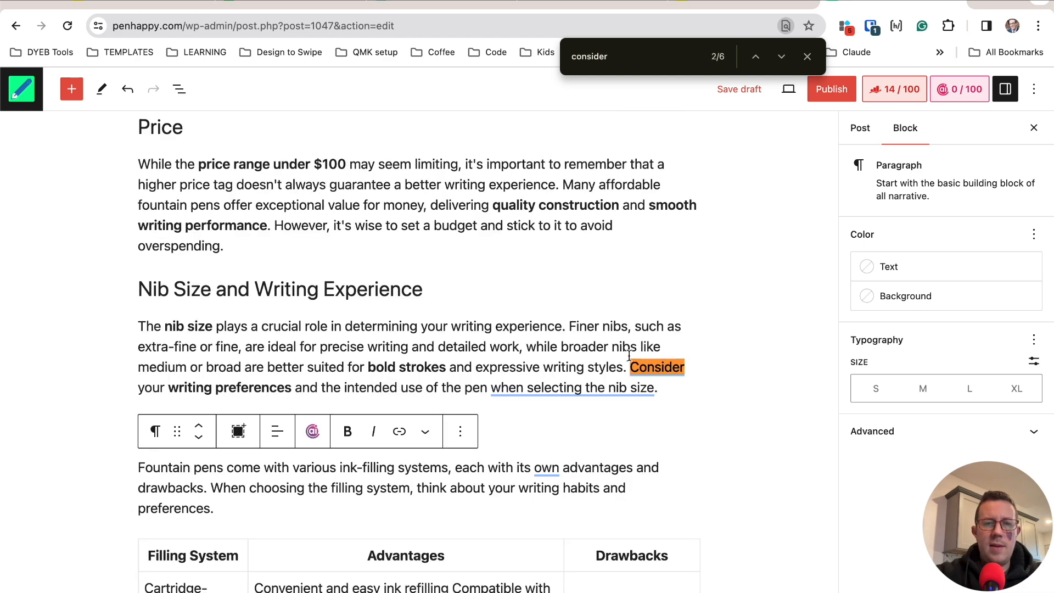
double_click(647, 366)
type("Think")
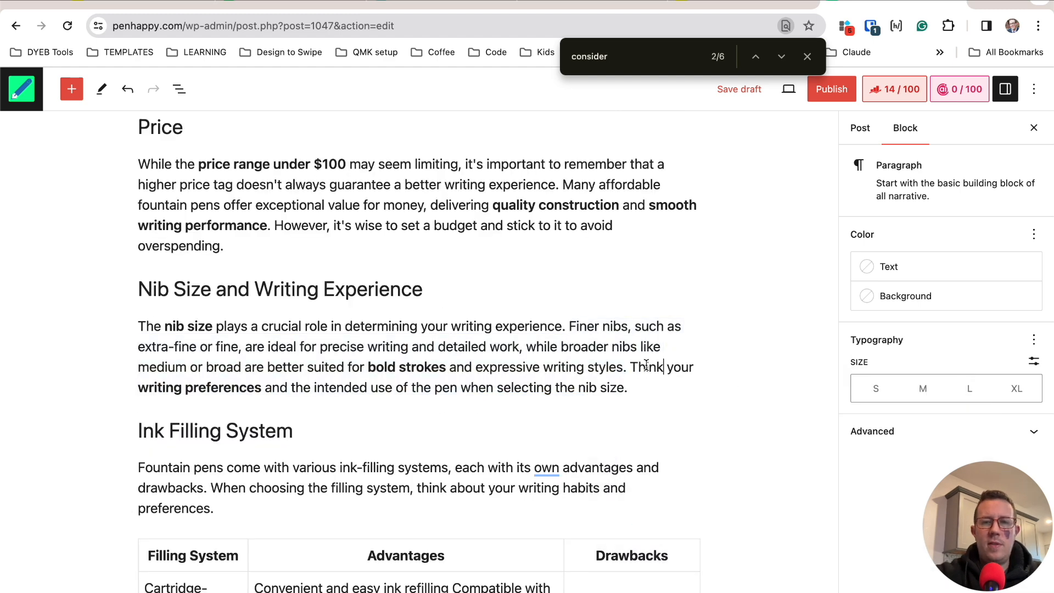
type(" about")
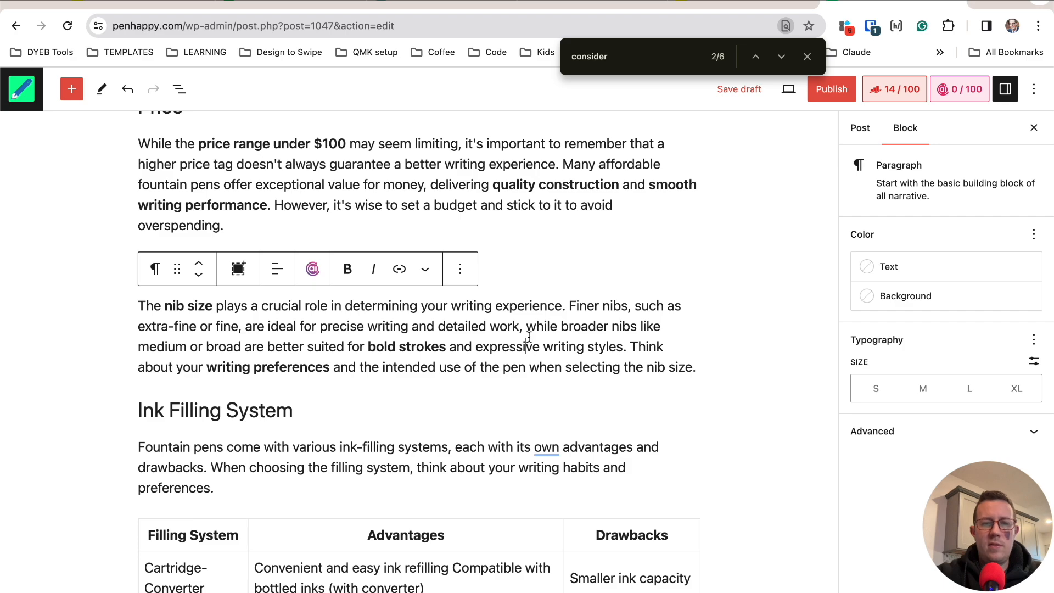
mouse_move(548, 444)
left_click(572, 486)
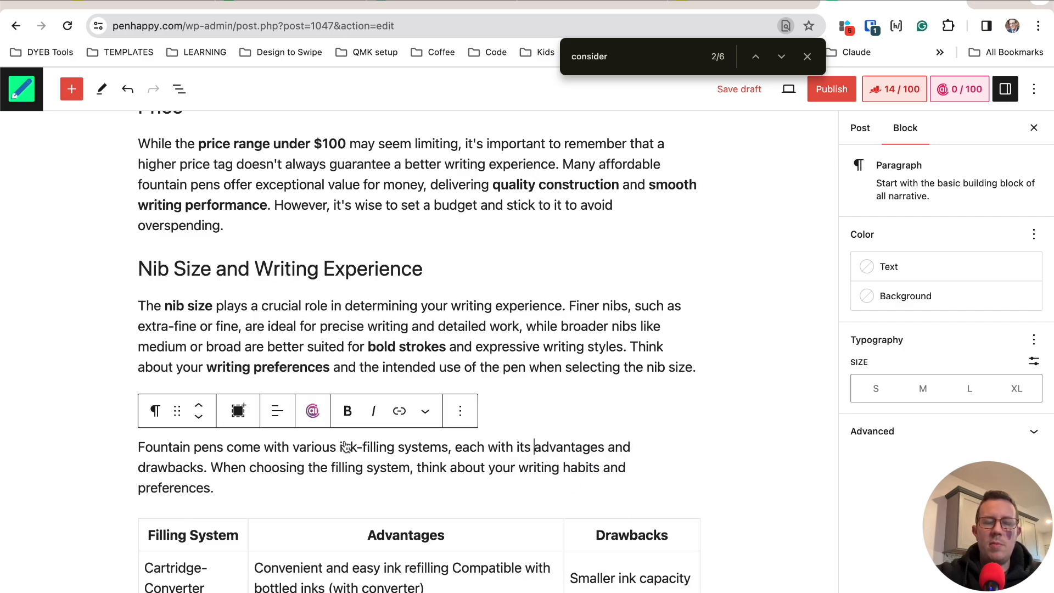
Step: Check the Hemingway and Grammarly step in the blogging workflow note and switch back to the WordPress post
scroll(324, 442, "up", 3)
scroll(324, 442, "up", 10)
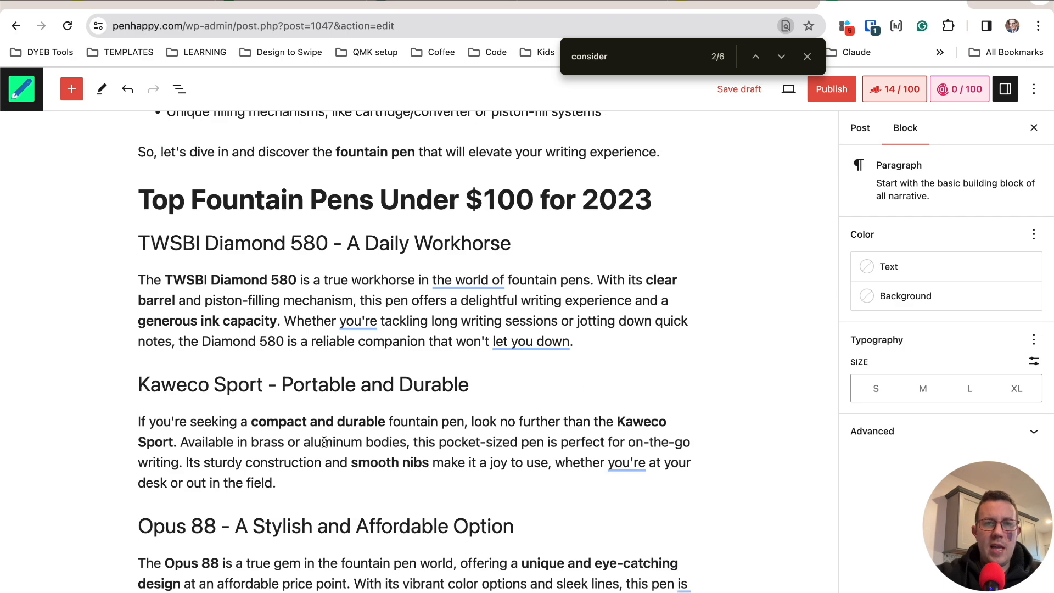
key("super+Tab")
scroll(296, 300, "down", 2)
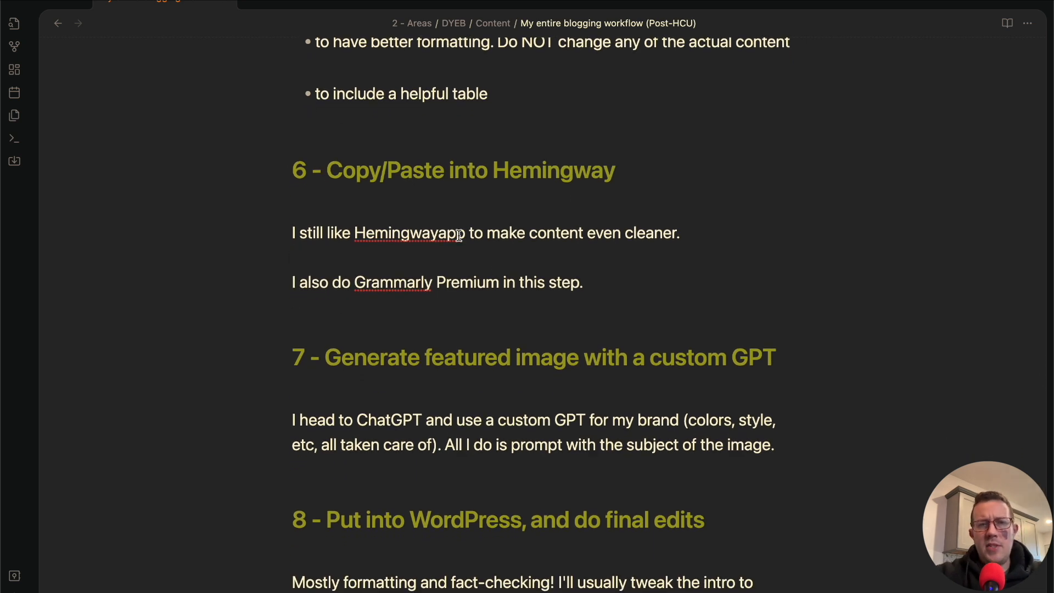
key("super+Tab")
Step: Accept Grammarly's two sentence rewrites in the Lamy All-Star paragraph and its removal of the comma after "design"
scroll(495, 318, "down", 10)
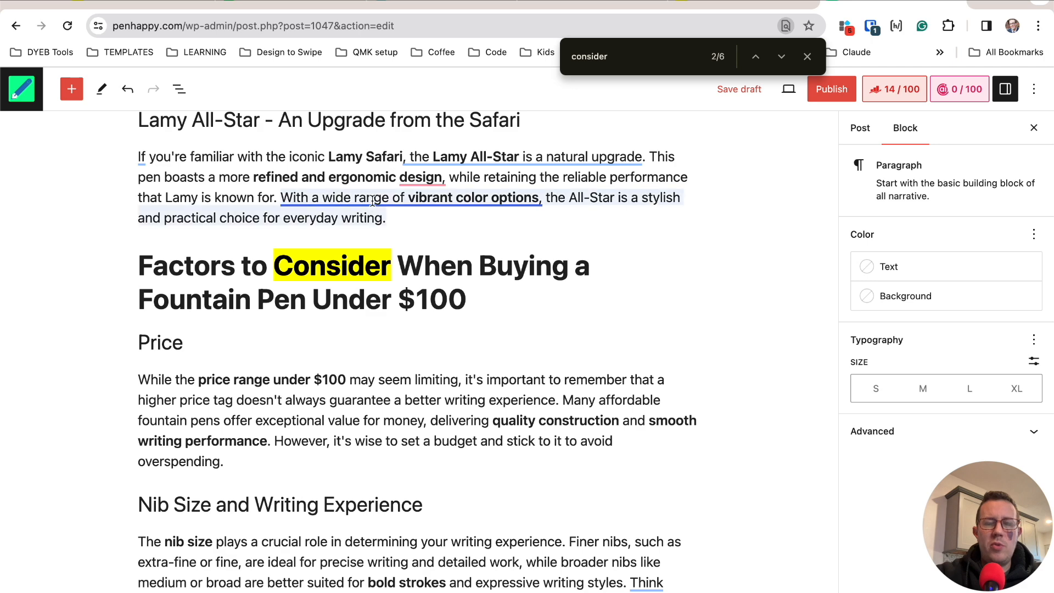
mouse_move(373, 201)
left_click(378, 272)
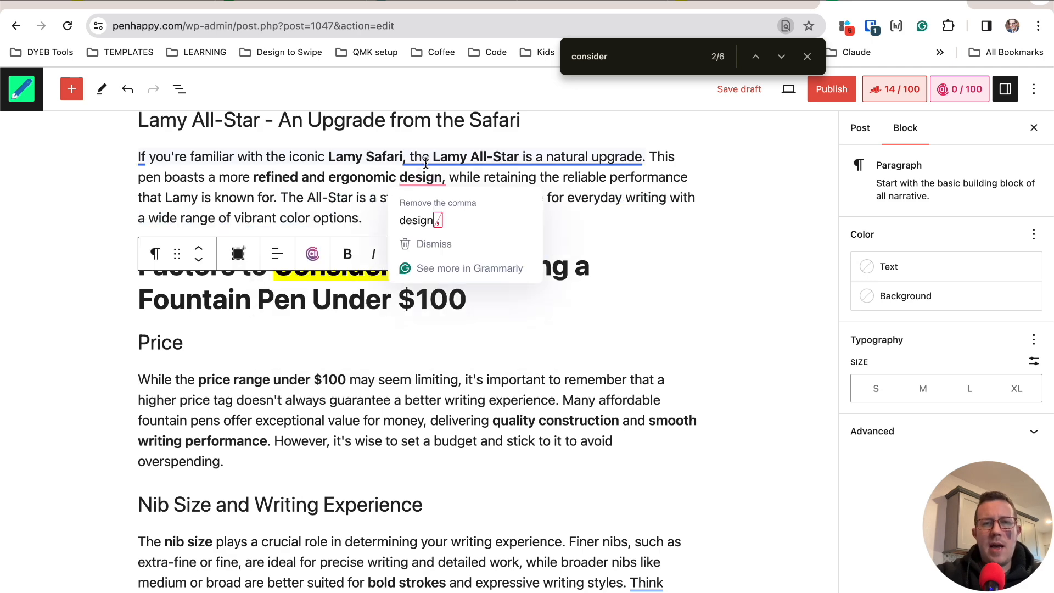
mouse_move(428, 163)
left_click(494, 208)
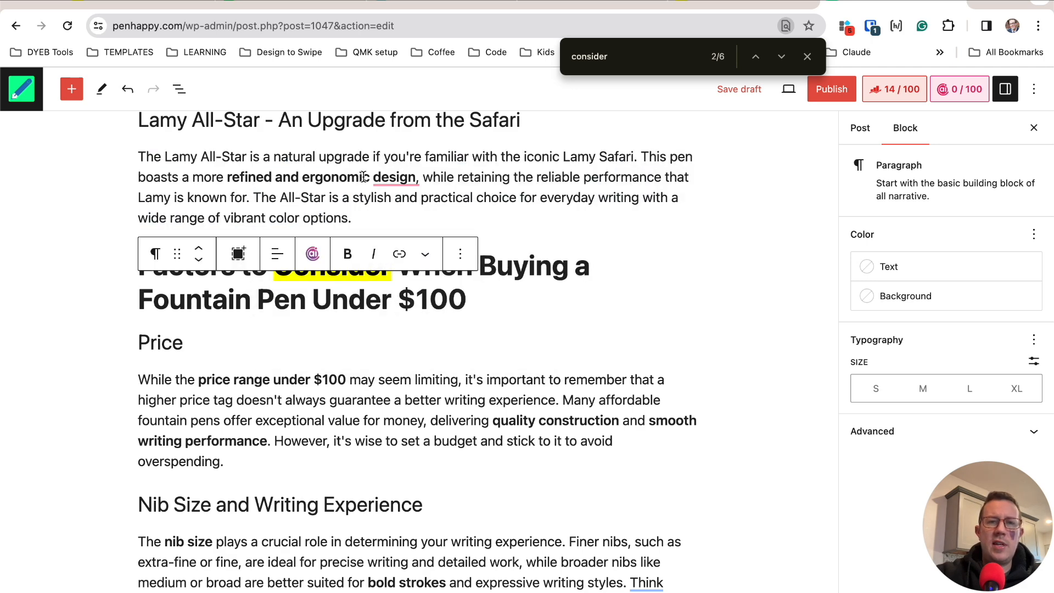
mouse_move(385, 177)
left_click(422, 207)
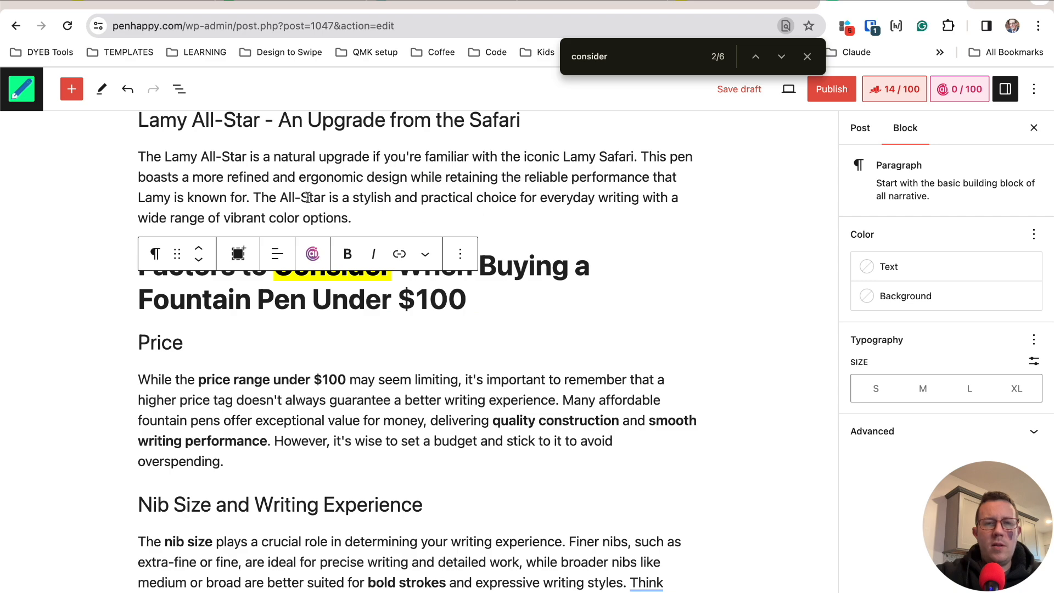
Step: Accept Grammarly's rewording to "Vac700's" in the post's summary paragraph
scroll(308, 197, "up", 5)
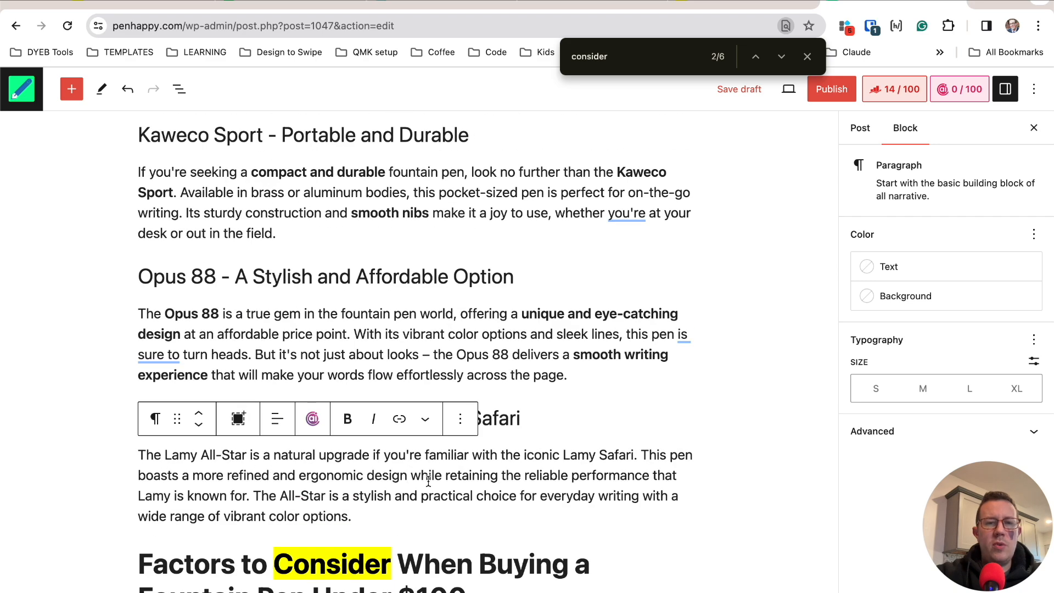
scroll(429, 481, "up", 10)
mouse_move(406, 325)
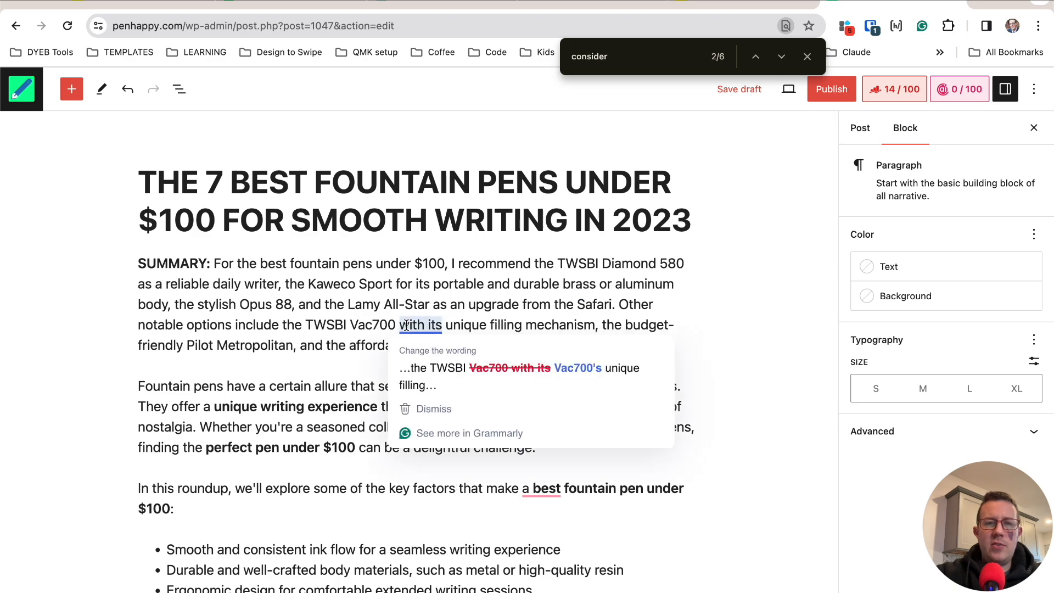
left_click(489, 363)
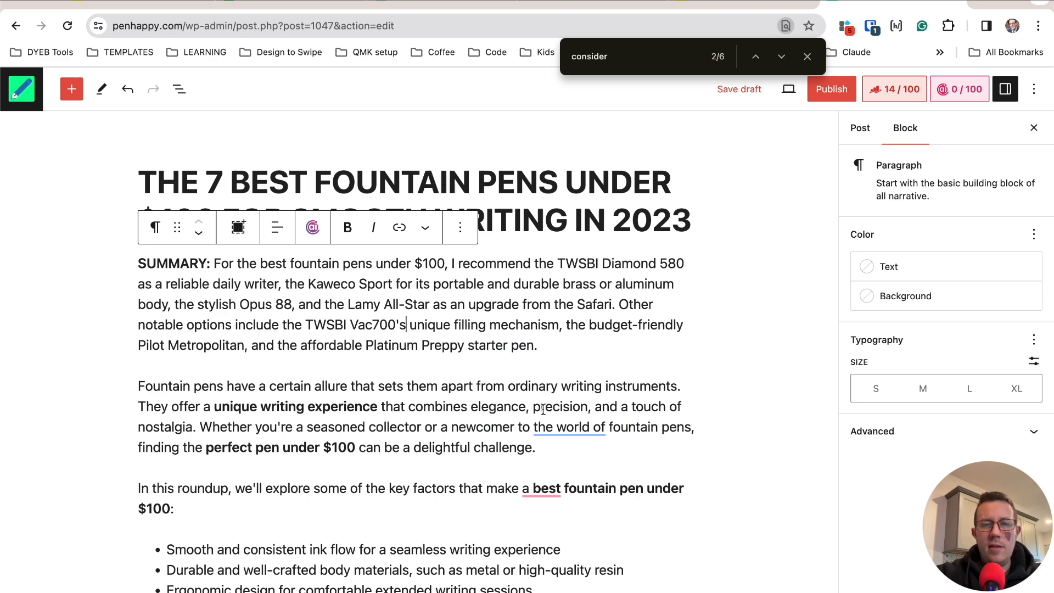
Step: In the introduction paragraphs, accept removing "the world of" and changing the article before "best fountain pen" to "the"
mouse_move(572, 432)
left_click(625, 465)
scroll(359, 402, "down", 1)
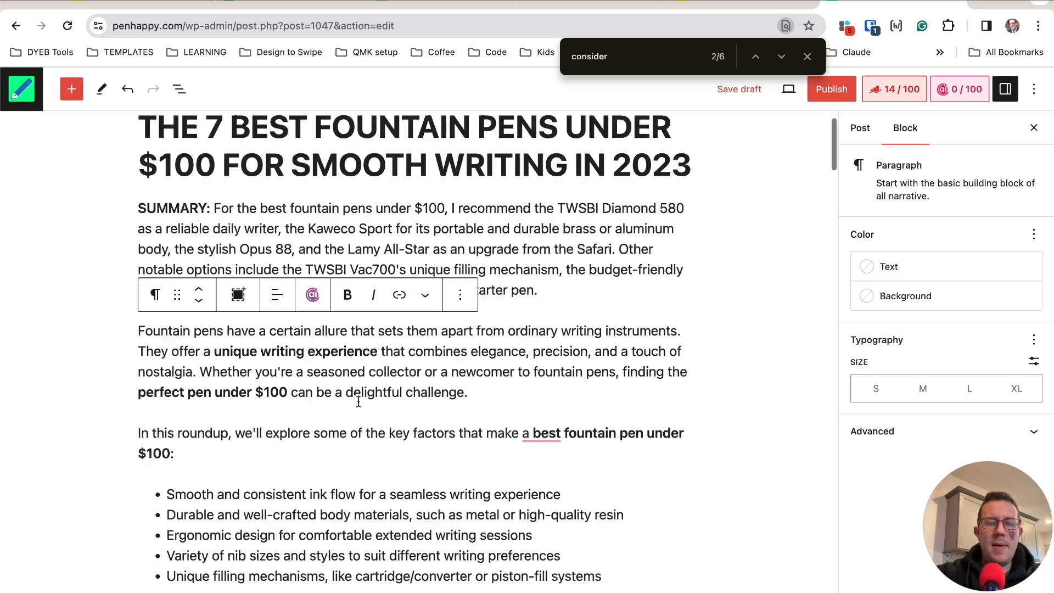
scroll(359, 402, "down", 2)
mouse_move(556, 349)
left_click(559, 390)
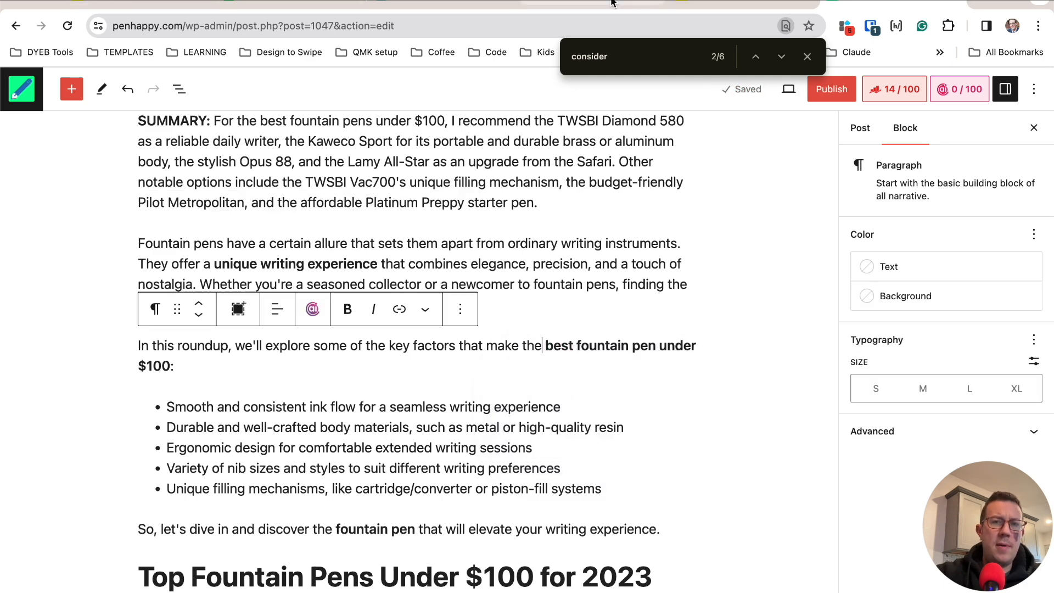
Step: In the TWSBI Diamond 580 paragraph, accept removing "the world of" and the last sentence's rewrite with "Whether tackling" and "won't disappoint you"
scroll(377, 247, "down", 7)
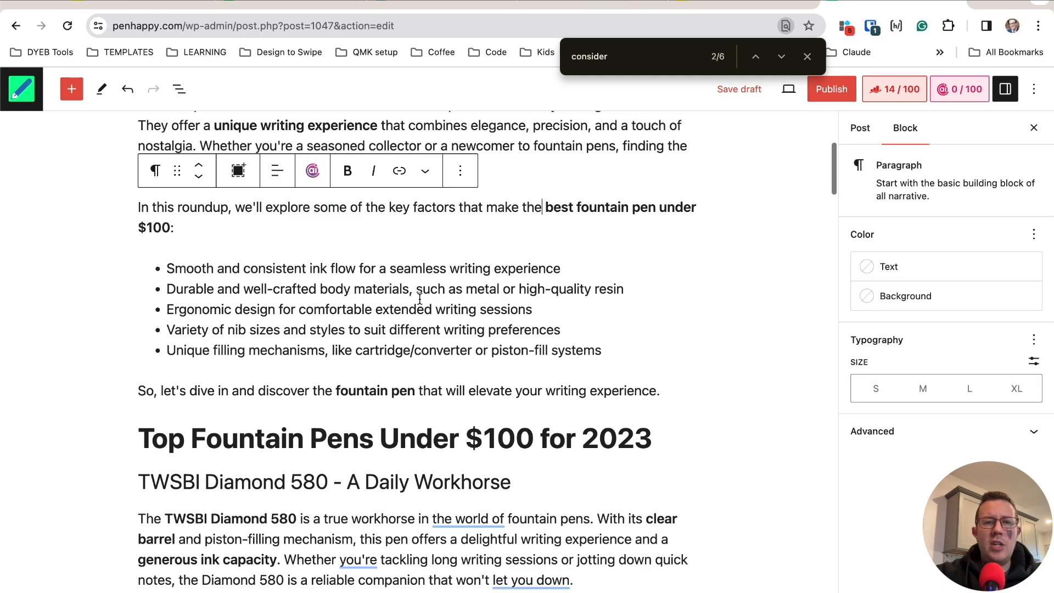
mouse_move(501, 350)
left_click(477, 372)
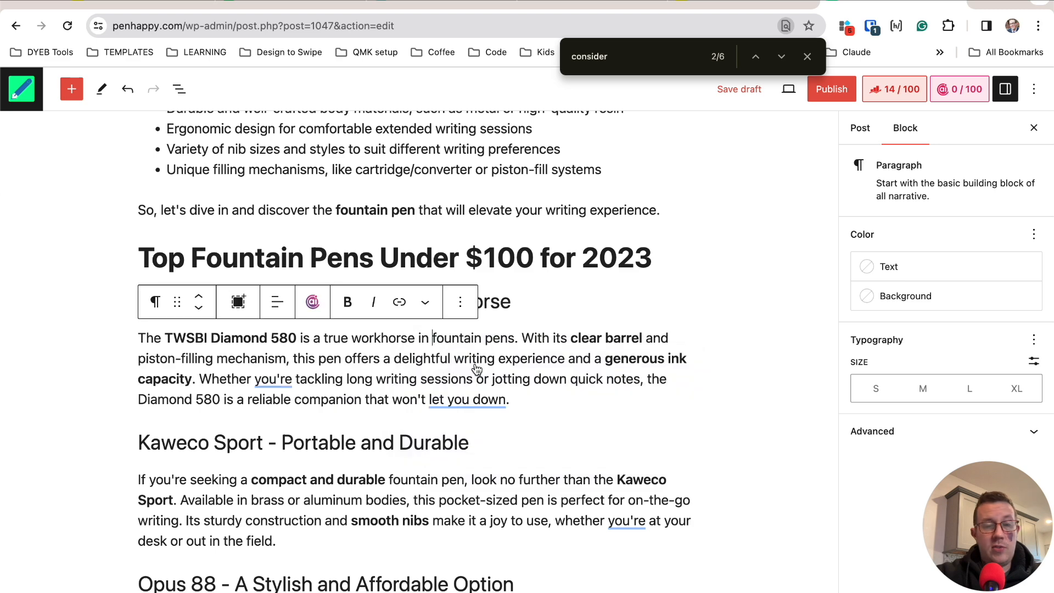
mouse_move(291, 379)
left_click(323, 427)
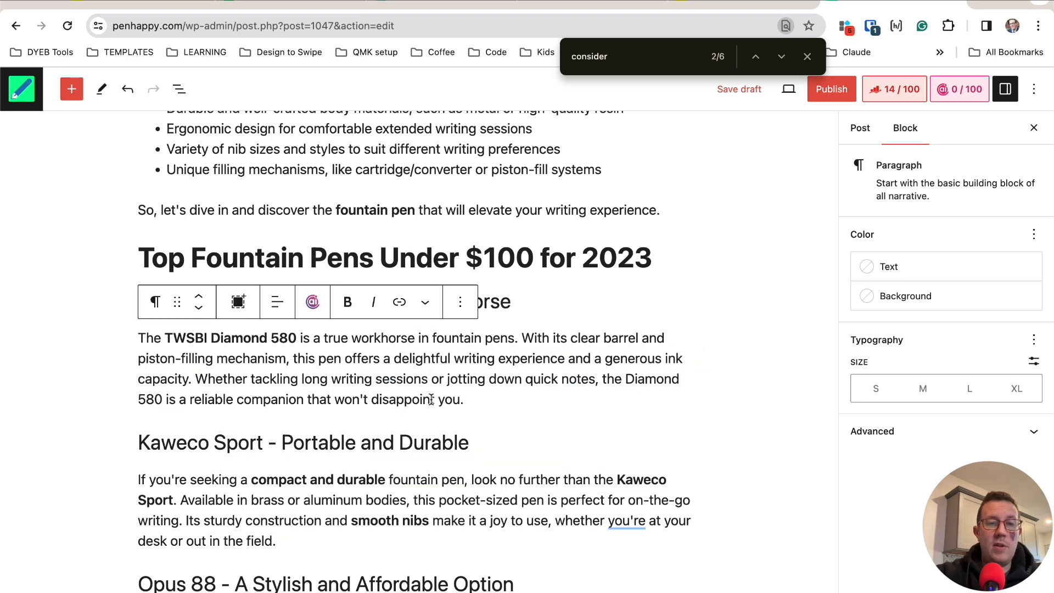
Step: Accept Grammarly's removal of "you're" before "at your desk" in the Kaweco Sport paragraph
scroll(433, 397, "down", 3)
mouse_move(626, 371)
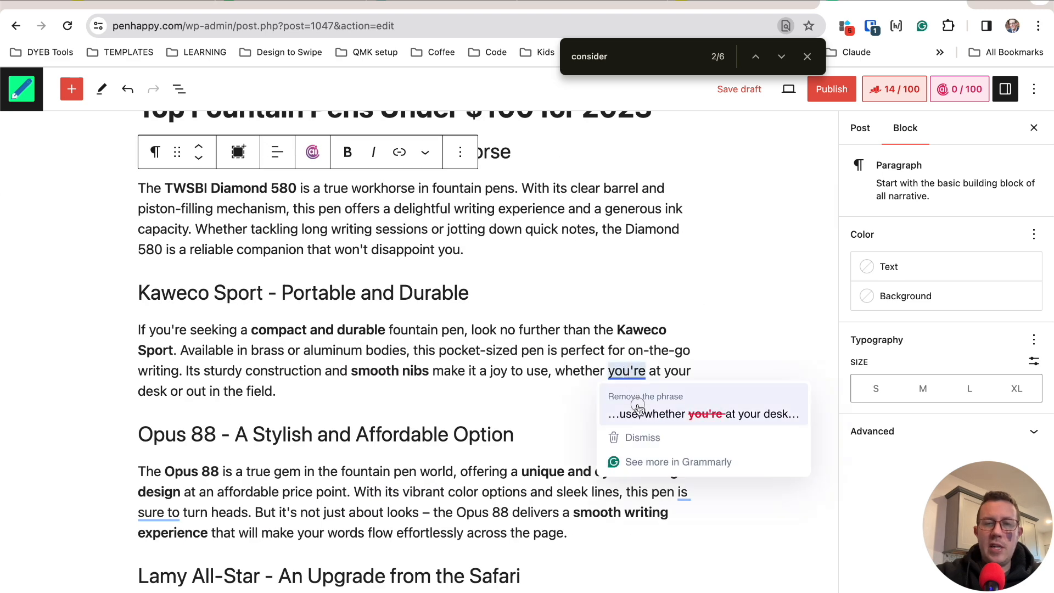
left_click(638, 407)
scroll(448, 271, "down", 3)
Step: Switch to the post in FABB, open Phase 2 and review the outline's headings through the FAQs, comparing it with the WordPress draft
key("ctrl+Tab")
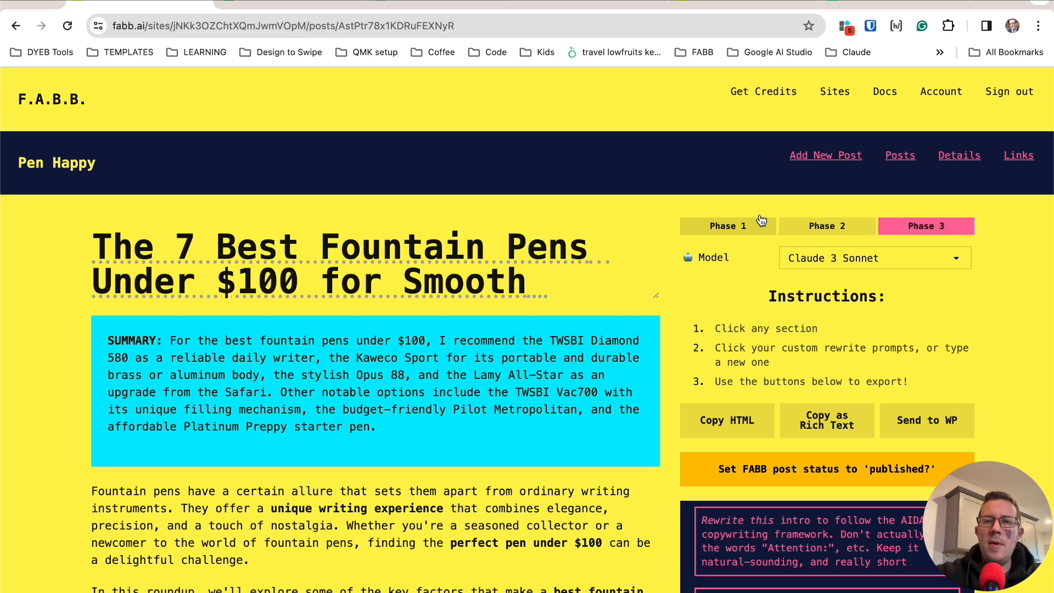
left_click(824, 225)
scroll(383, 242, "down", 6)
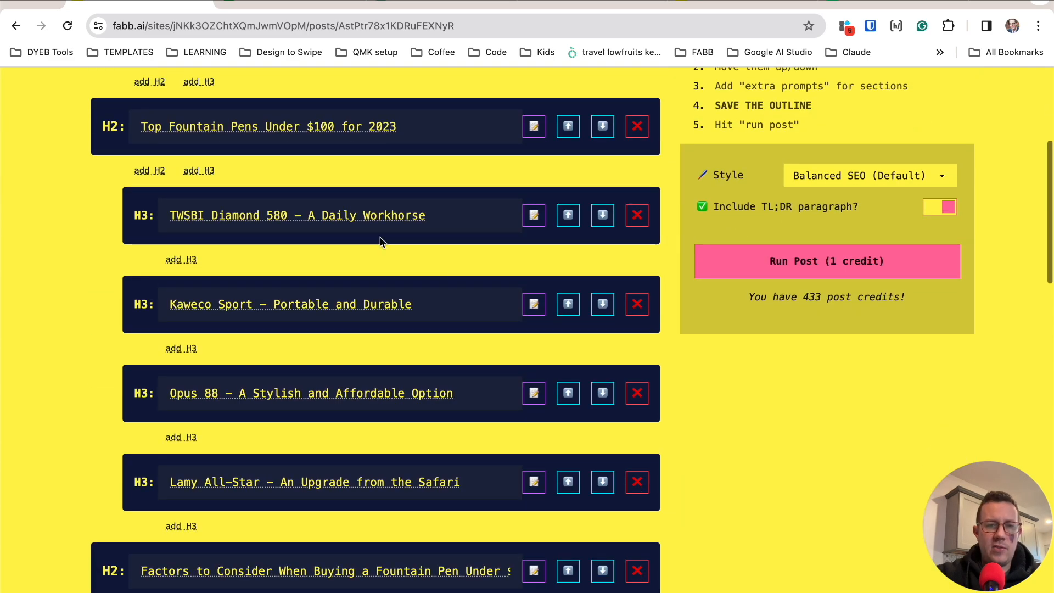
scroll(382, 242, "down", 20)
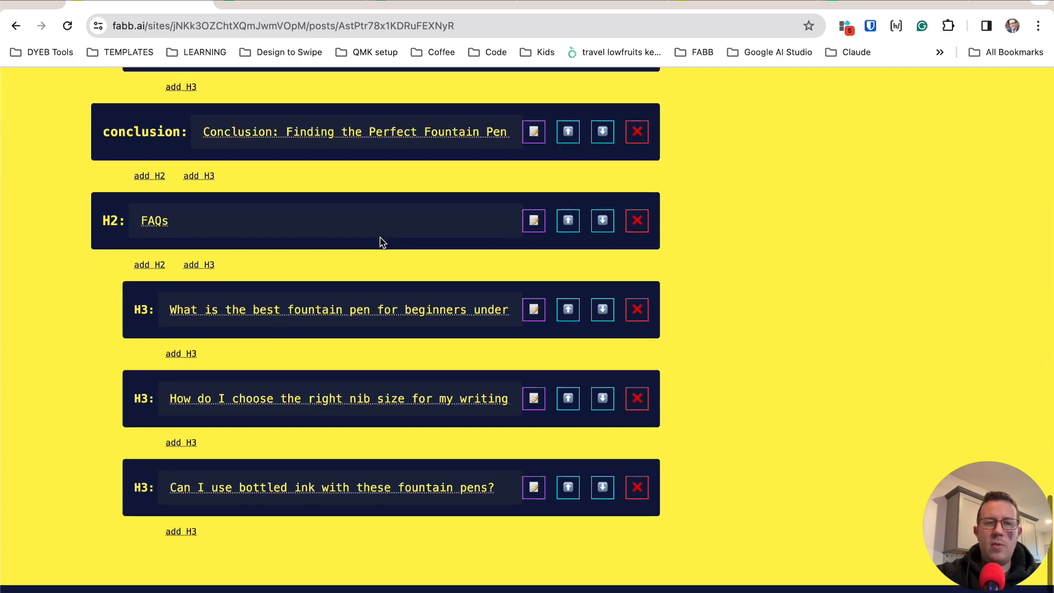
scroll(383, 242, "up", 20)
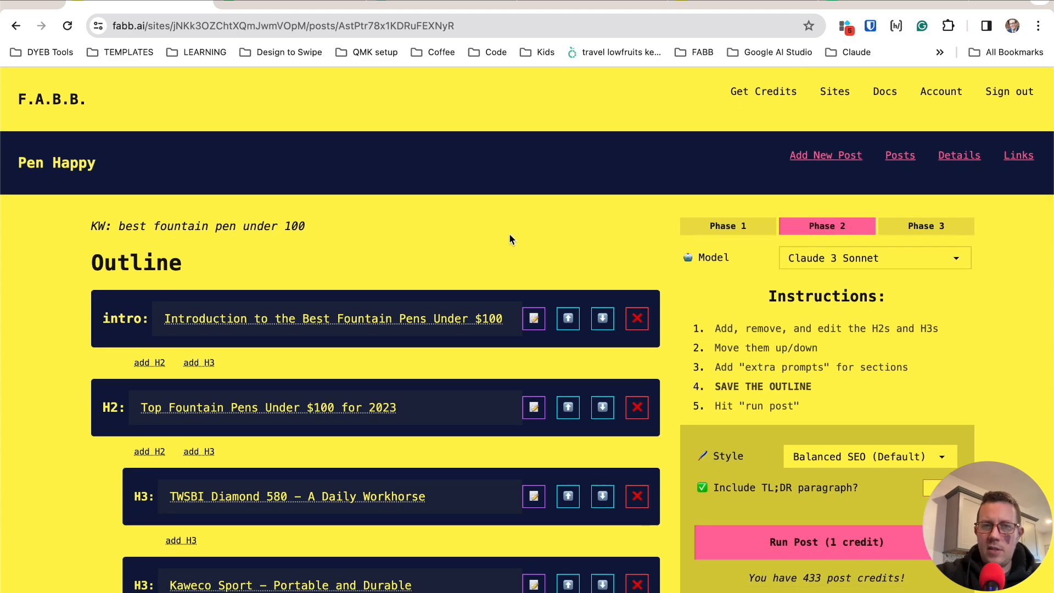
left_click(761, 3)
left_click(806, 3)
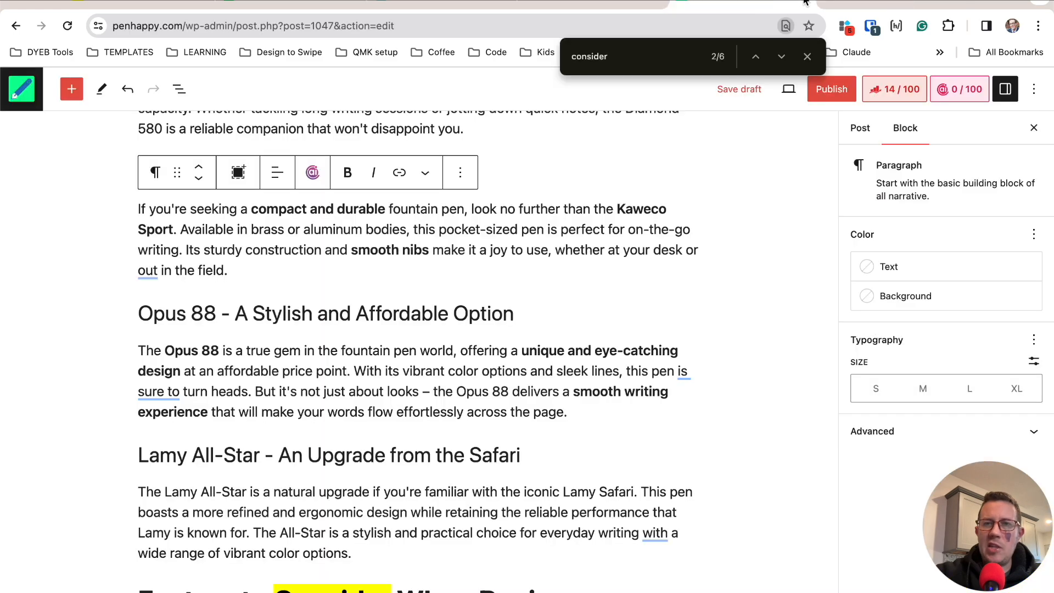
scroll(303, 368, "down", 3)
key("super+1")
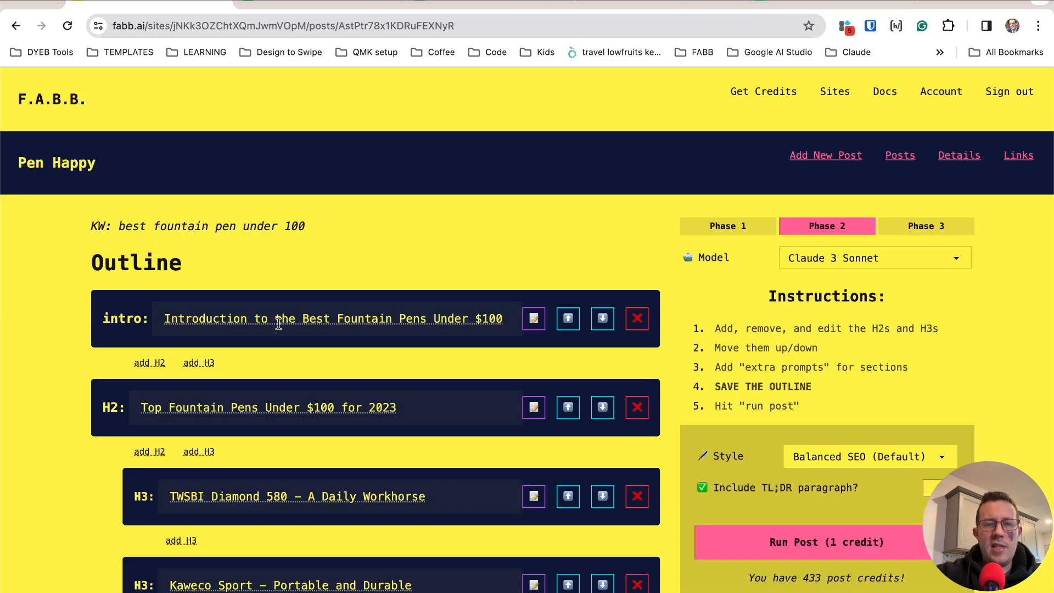
scroll(279, 324, "down", 15)
scroll(279, 324, "up", 15)
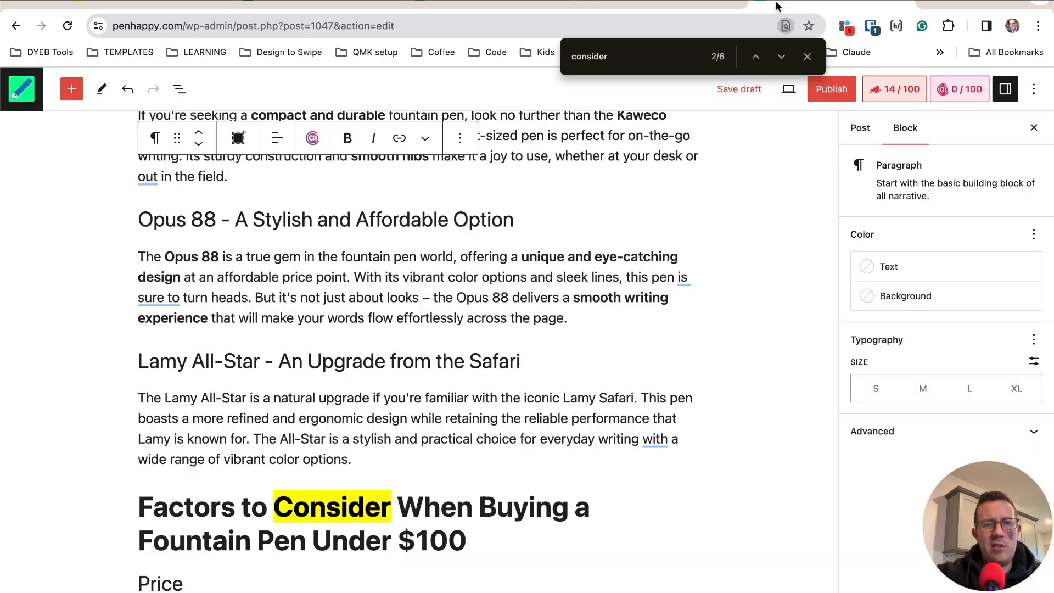
Step: Return to the WordPress post and accept replacing "is sure to" with "will" in the Opus 88 paragraph
left_click(775, 7)
mouse_move(152, 302)
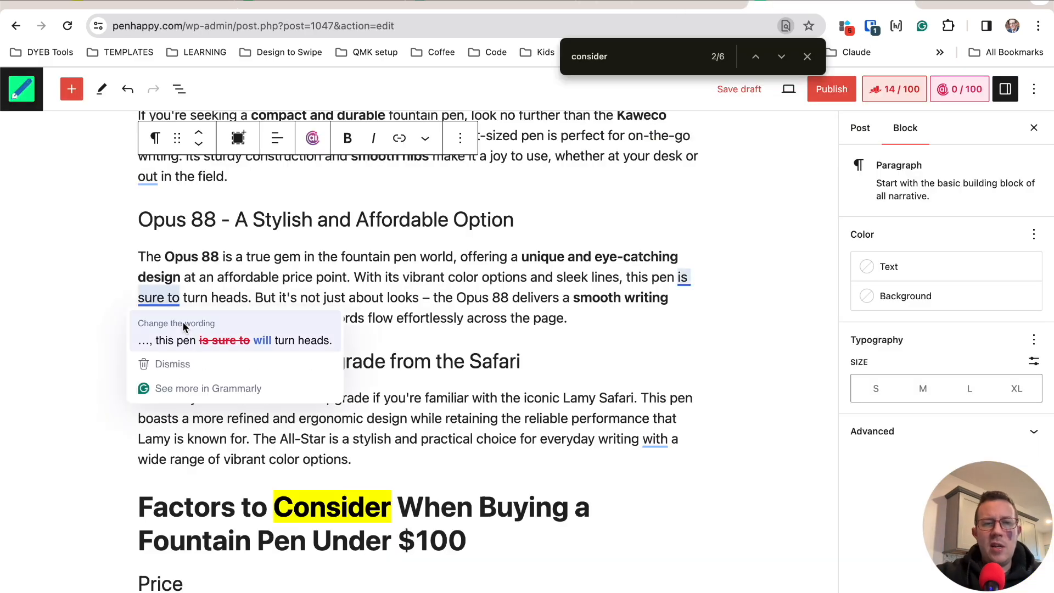
left_click(230, 336)
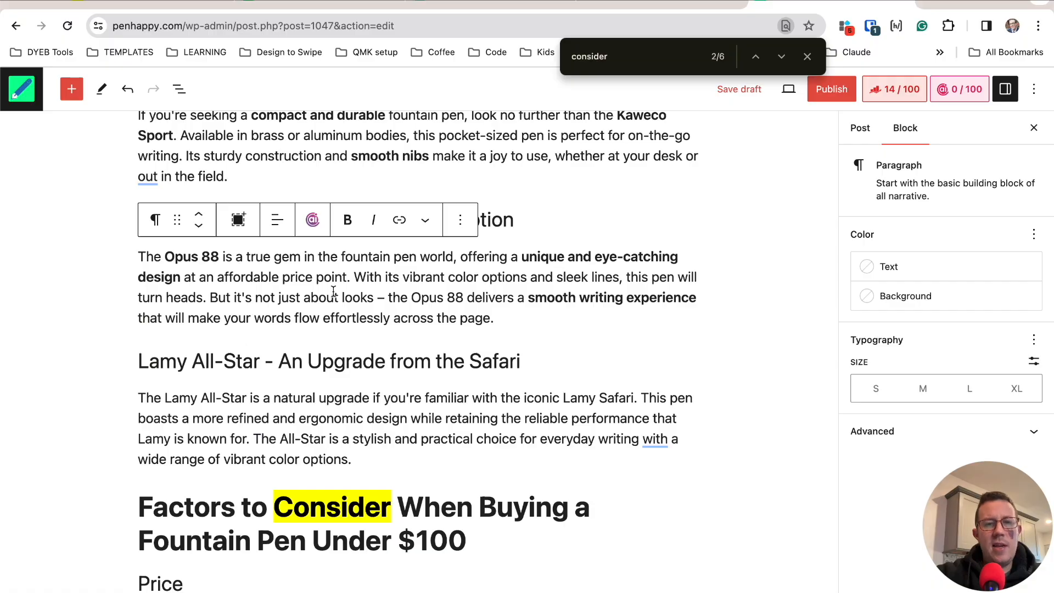
Step: Go back to the start of the post, check the blogging workflow note and return to Chrome
scroll(334, 293, "down", 1)
scroll(335, 295, "up", 6)
key("super+Tab")
scroll(426, 325, "down", 4)
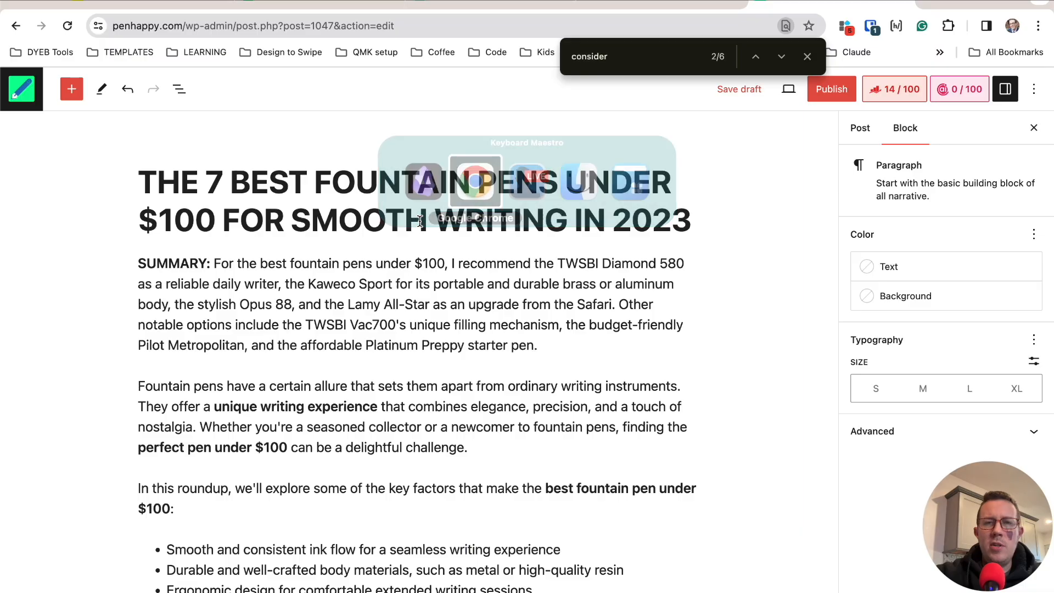
key("super+Tab")
Step: Switch to the BNT Featured Image Creator GPT and request an image with "subject: a thousand fountain pens, flowing with ink"
left_click(488, 4)
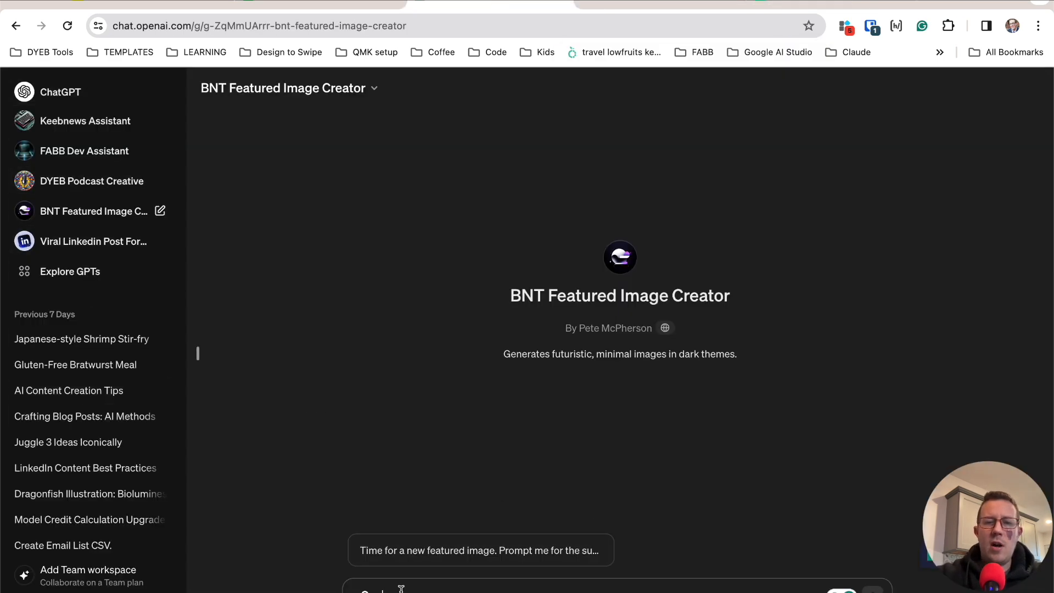
type("c")
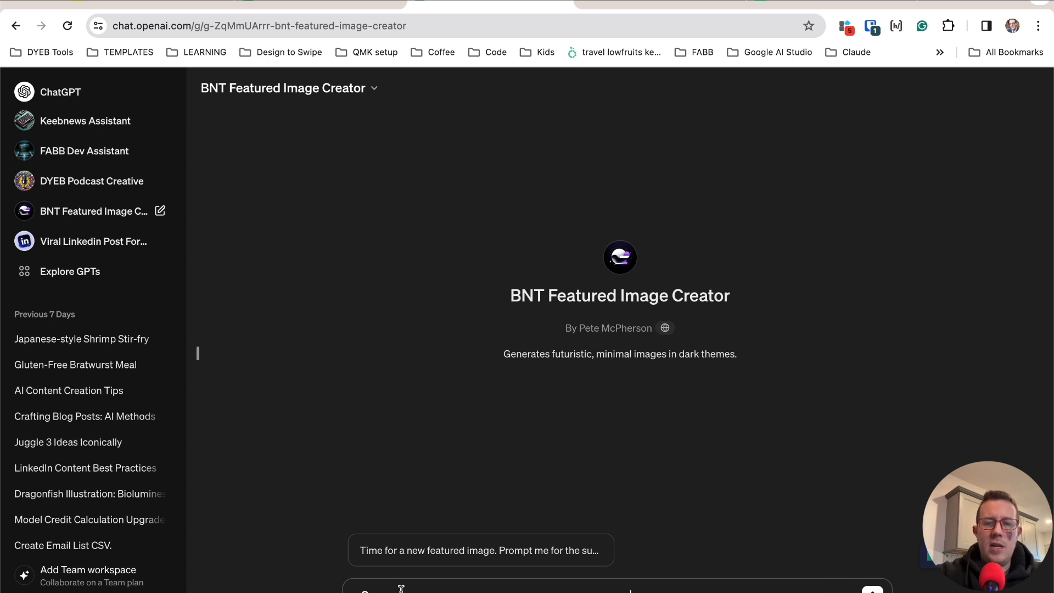
key("Return")
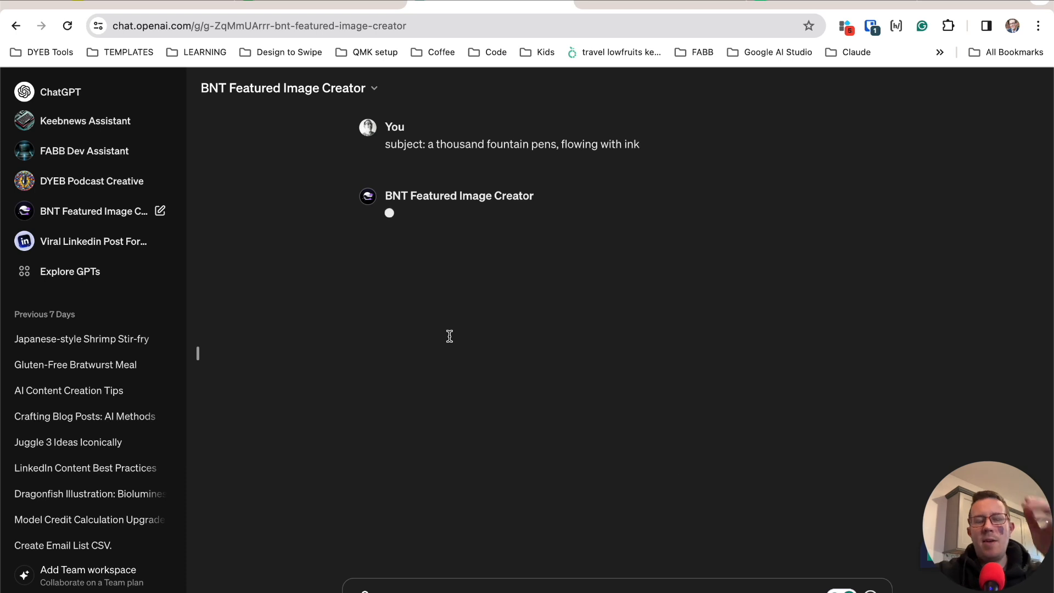
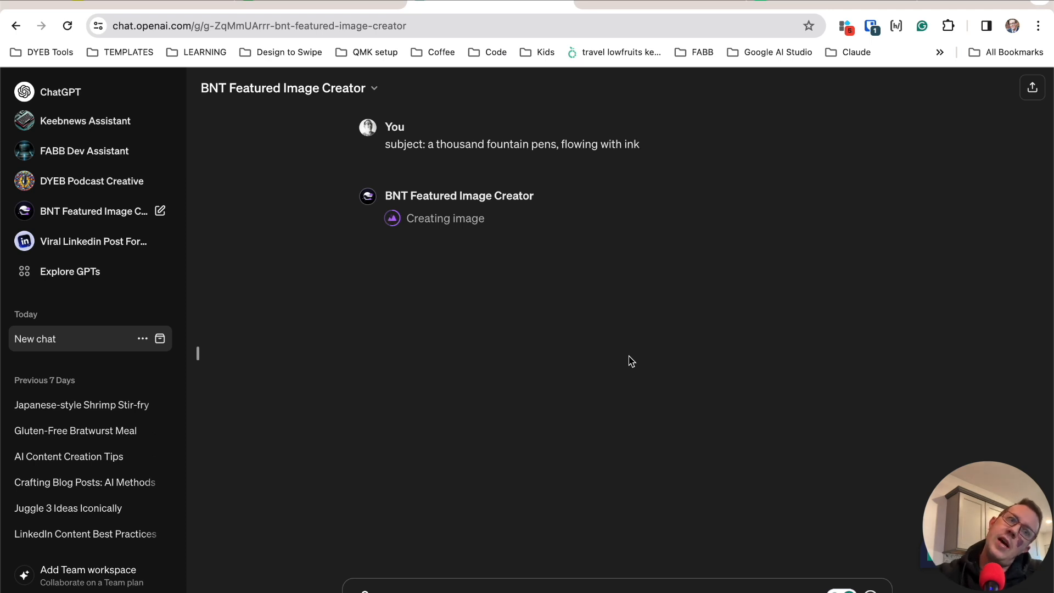
Step: Find and launch the Clop app
key("alt+space")
type("clop")
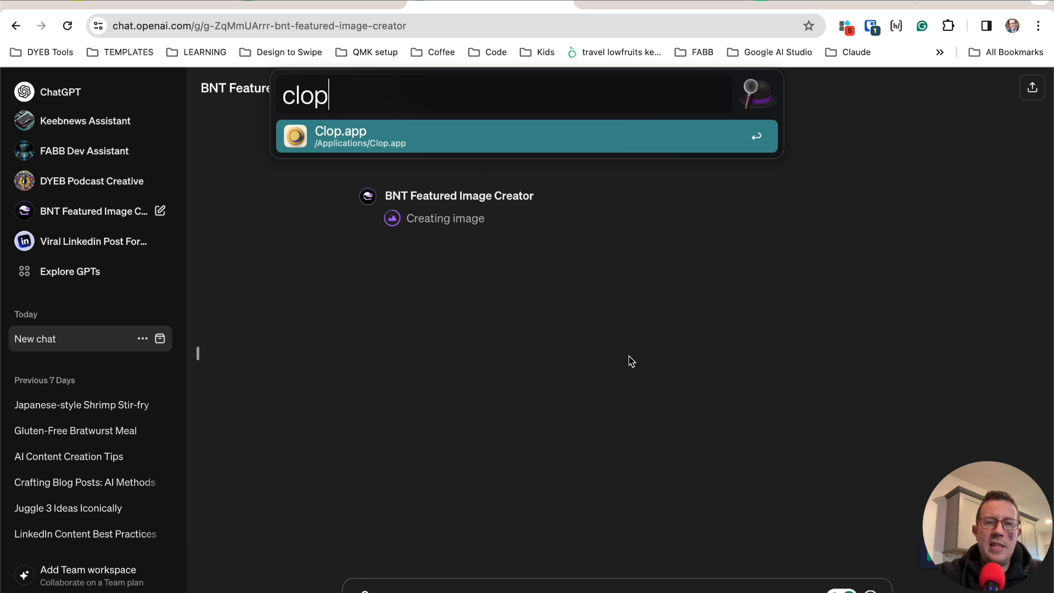
key("Return")
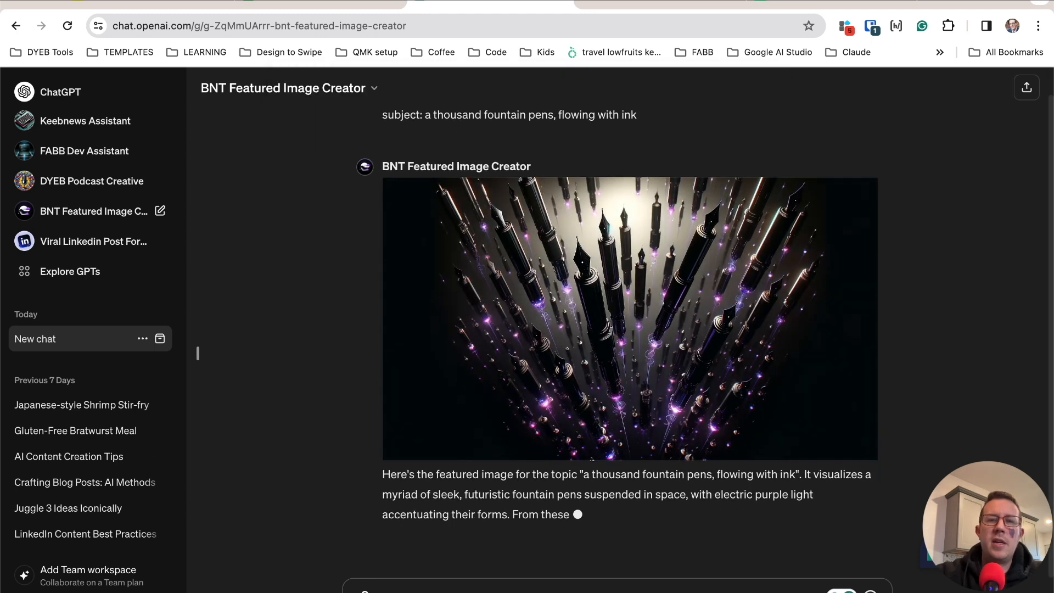
Step: Download the generated fountain pen image to the Downloads folder under its suggested file name
scroll(873, 236, "up", 1)
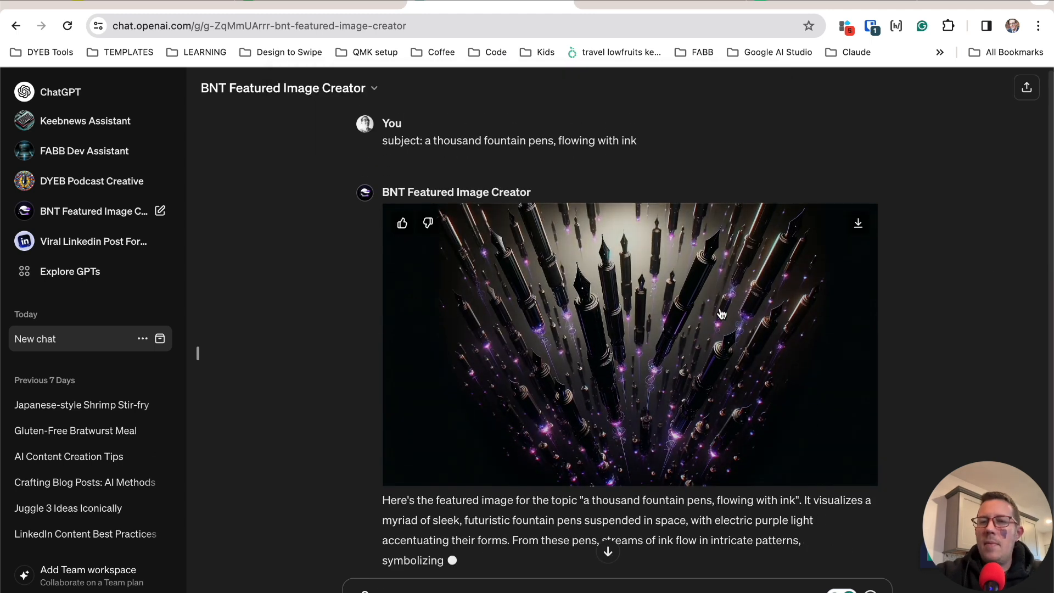
left_click(858, 224)
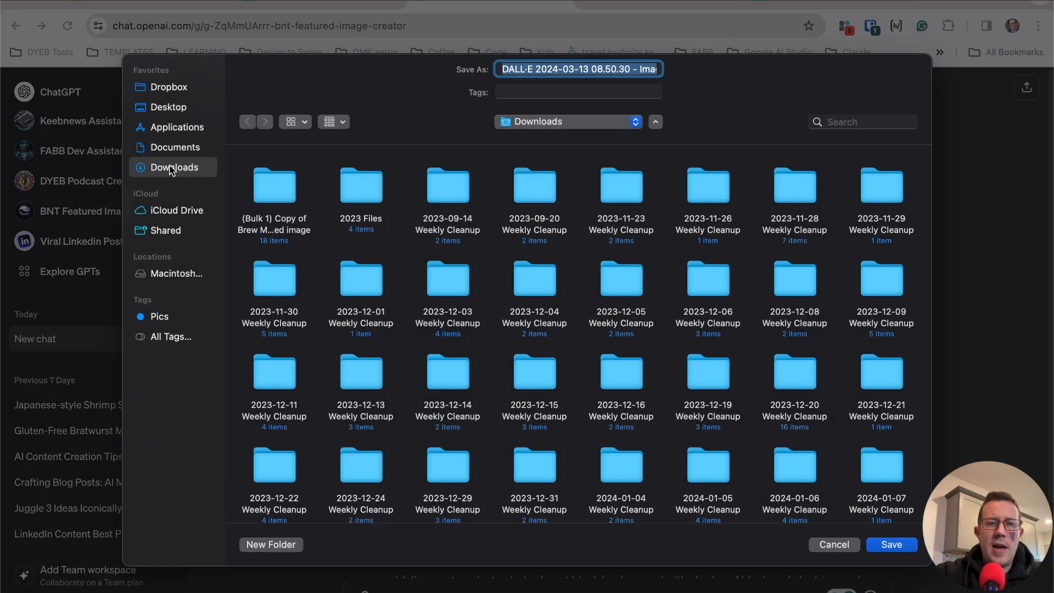
key("Return")
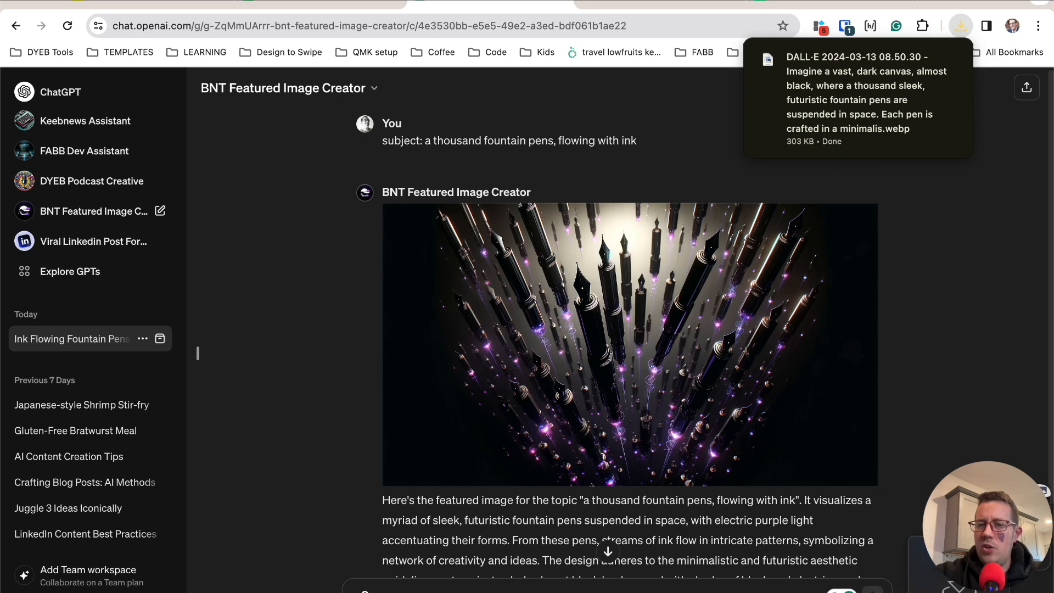
Step: Return to the WordPress post, open its featured image selection and upload the converted DALL·E JPEG to the media library
left_click(829, 7)
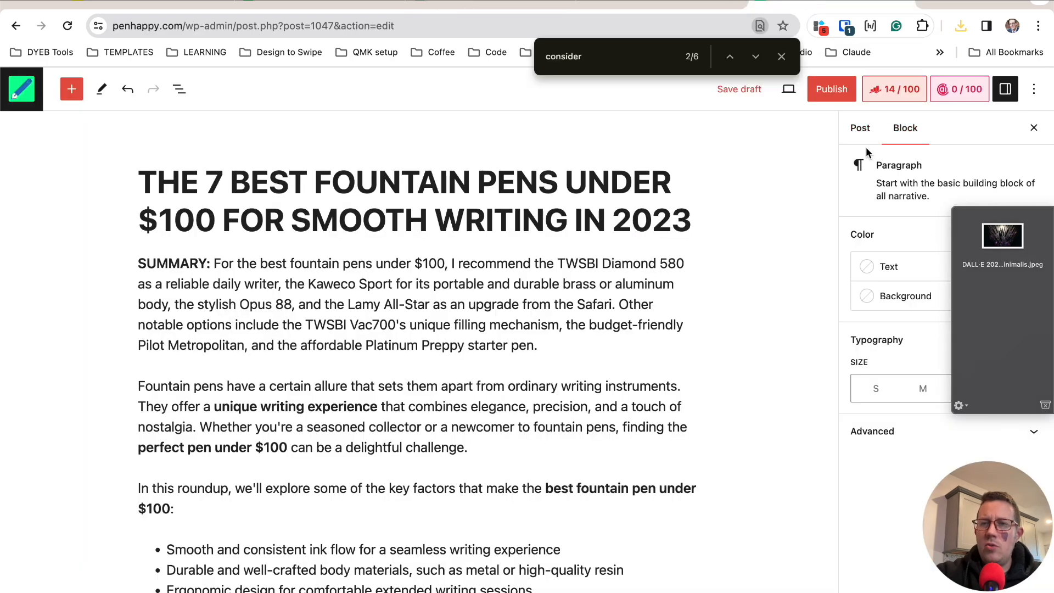
left_click(861, 130)
scroll(898, 321, "down", 5)
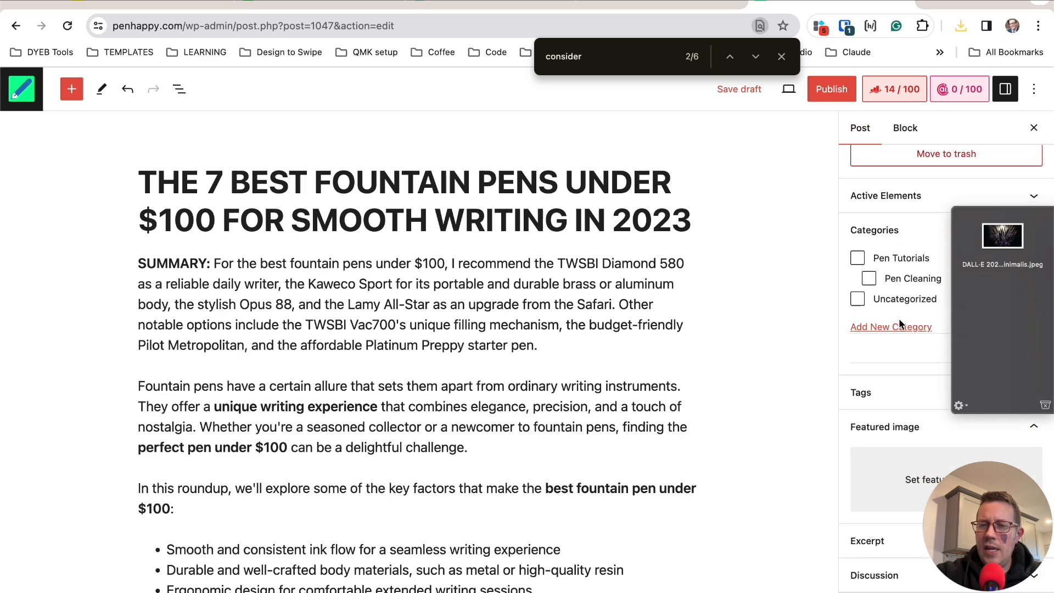
scroll(901, 324, "down", 2)
left_click(926, 386)
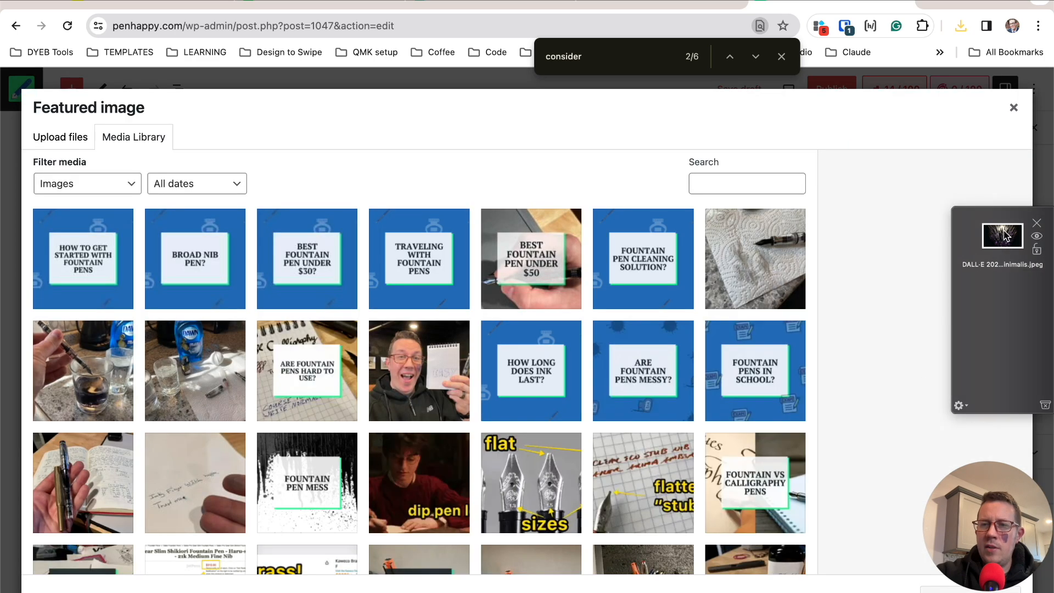
left_click_drag(1007, 235, 660, 295)
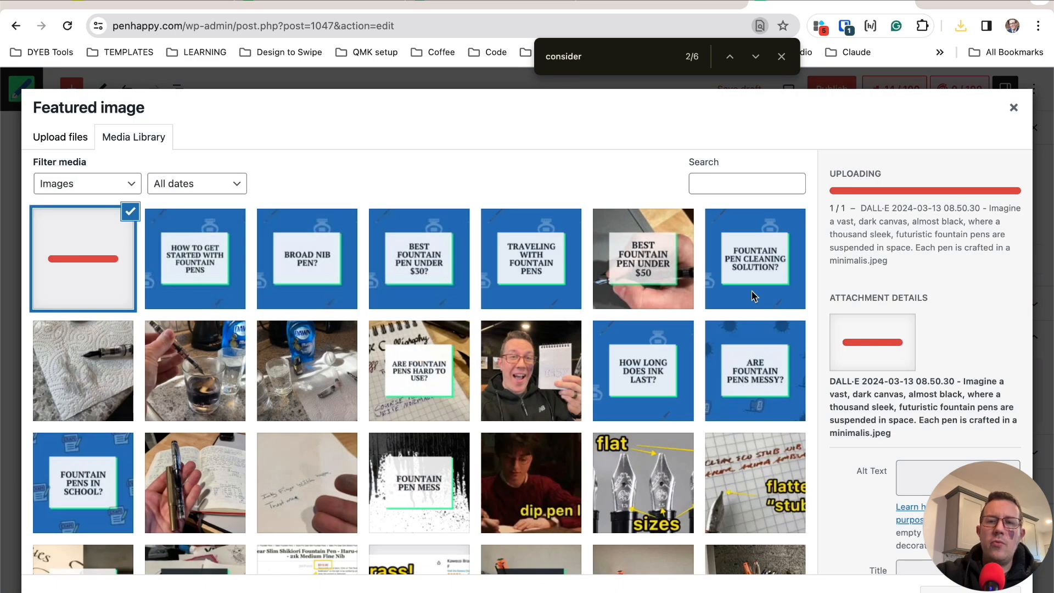
Step: Copy the keyword "best fountain pen under 100" from the FABB outline and enter it as the uploaded image's alt text
scroll(842, 354, "down", 1)
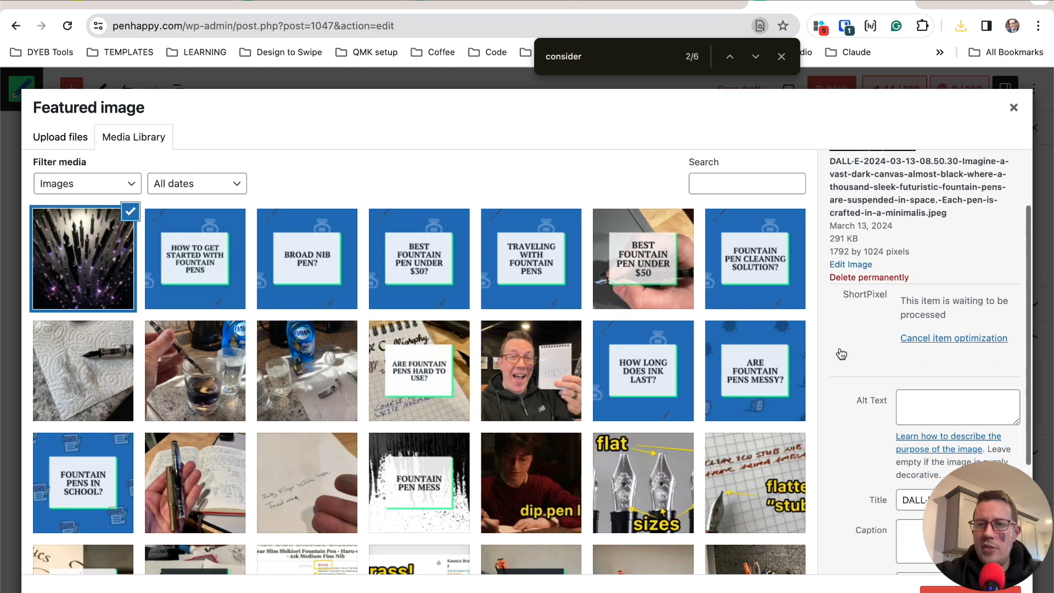
key("super+1")
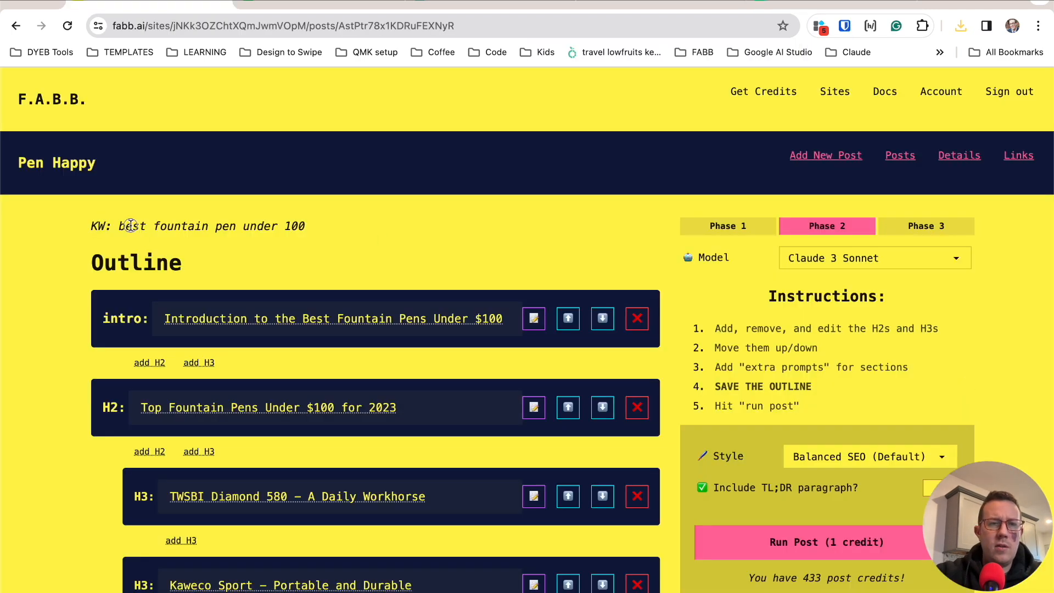
left_click_drag(297, 228, 310, 230)
left_click(792, 1)
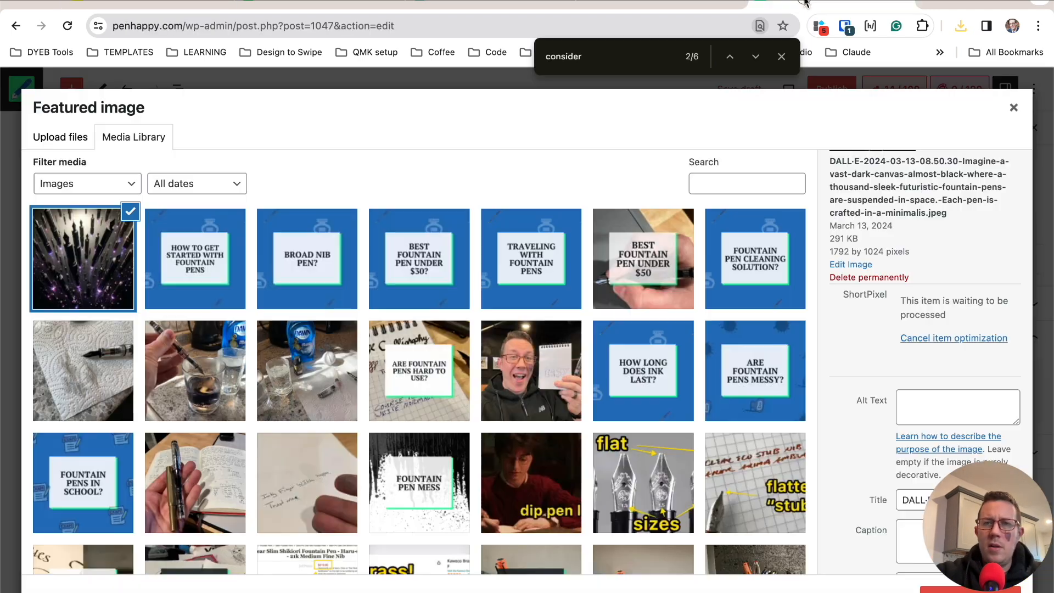
left_click(931, 420)
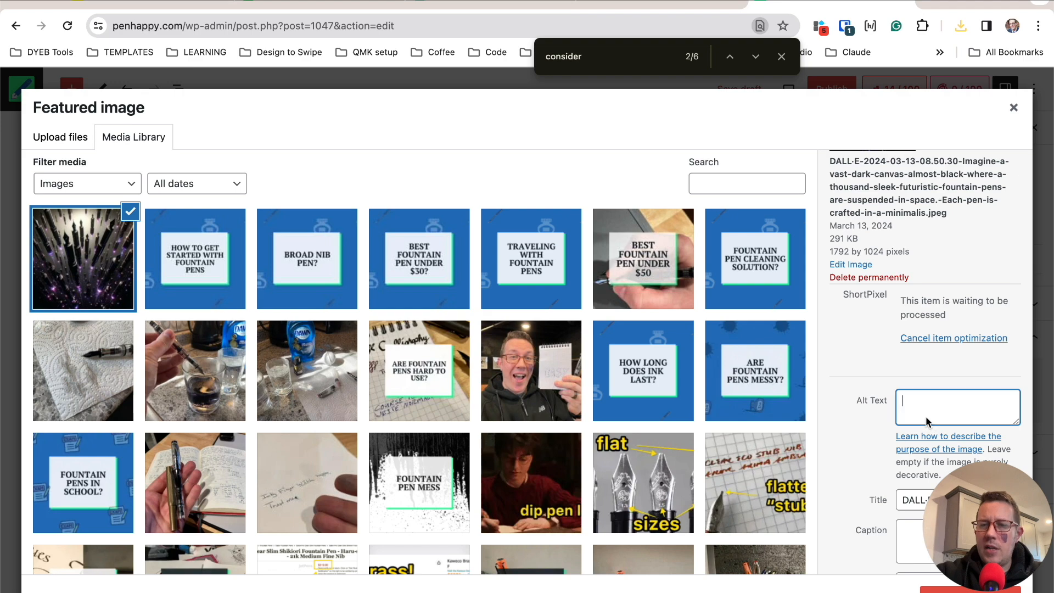
key("ctrl+v")
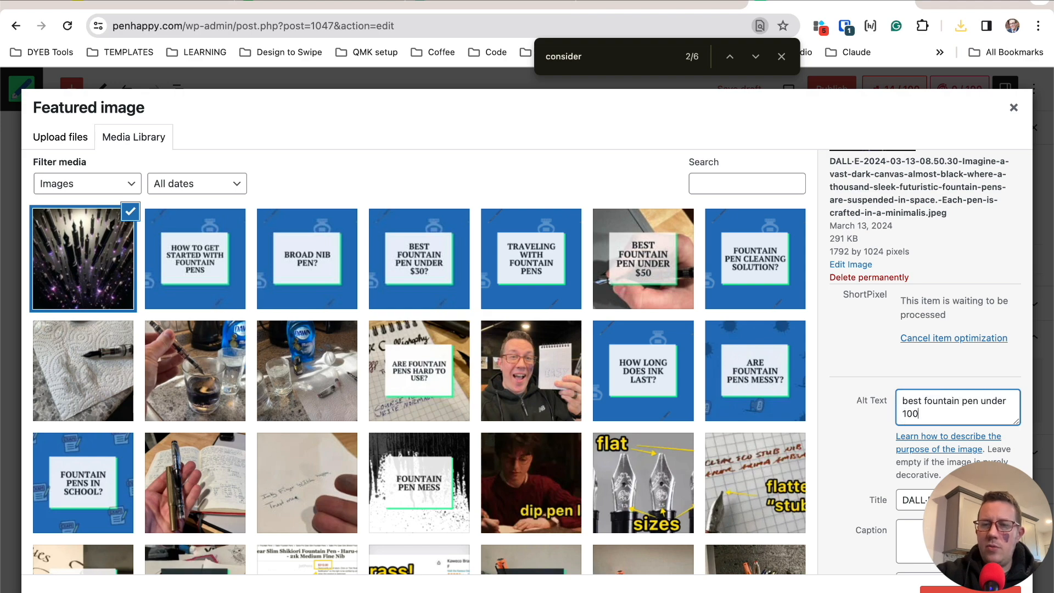
Step: Replace the image title with "best fountain pen under 100" as well and set the image as the post's featured image
key("ctrl+a")
key("ctrl+c")
left_click(920, 502)
key("ctrl+a")
key("ctrl+v")
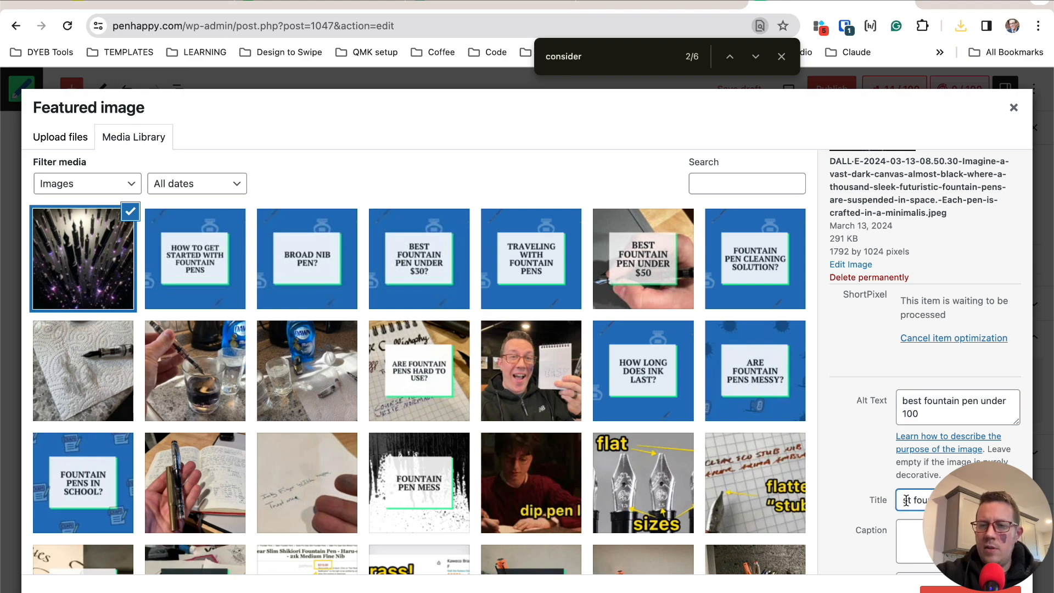
left_click(970, 590)
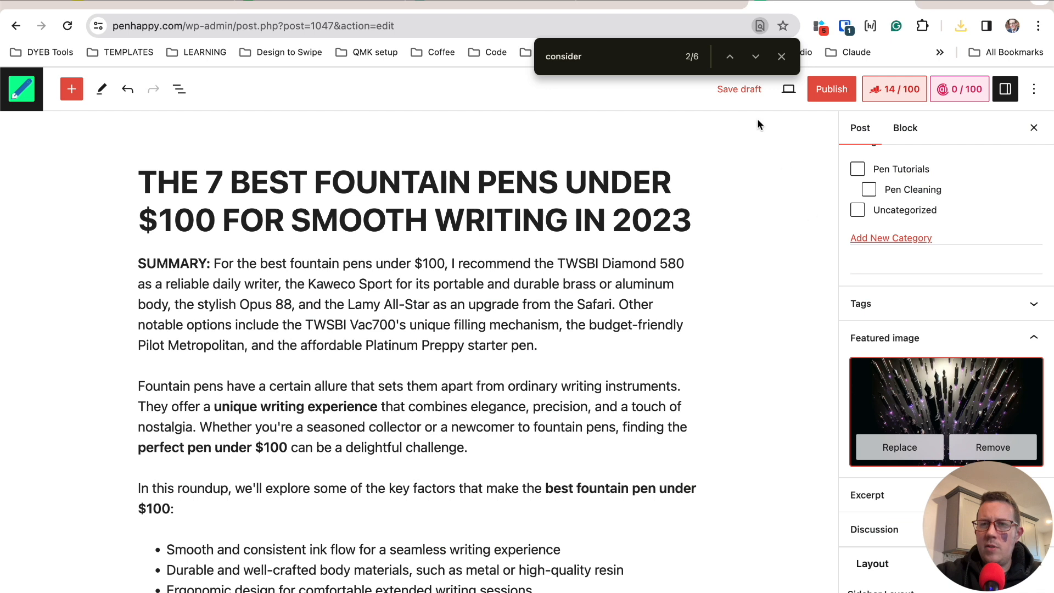
Step: Save the post draft and preview it in a new browser tab to check the featured image and article layout
left_click(740, 93)
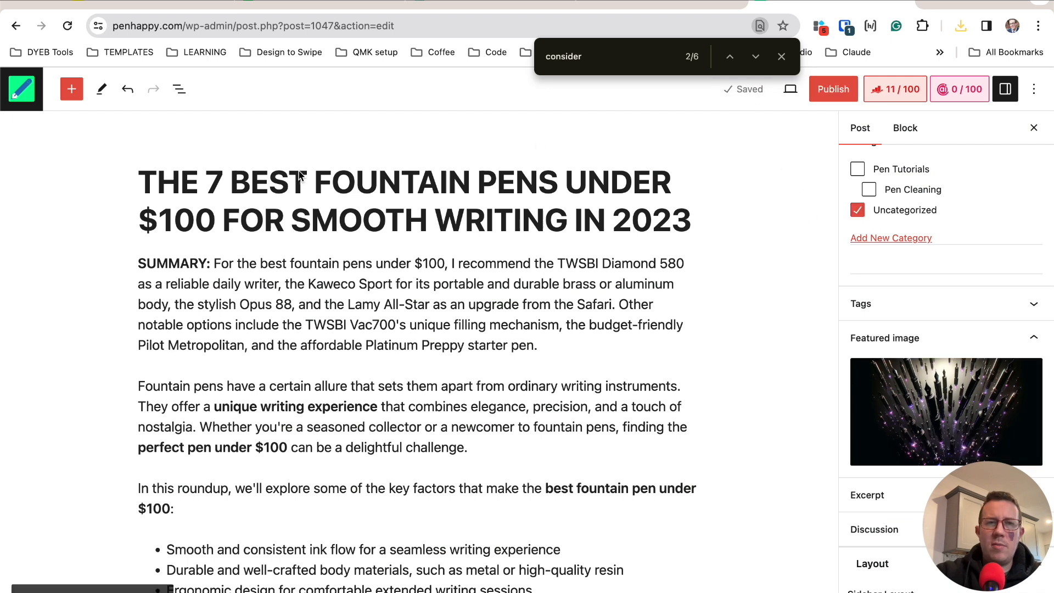
mouse_move(938, 374)
left_click(790, 91)
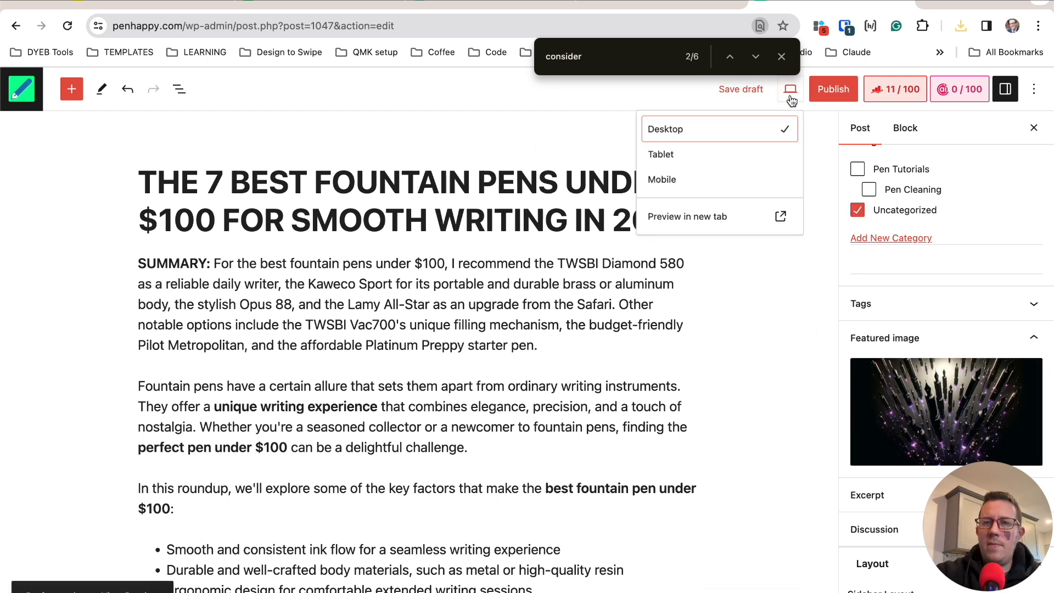
left_click(781, 220)
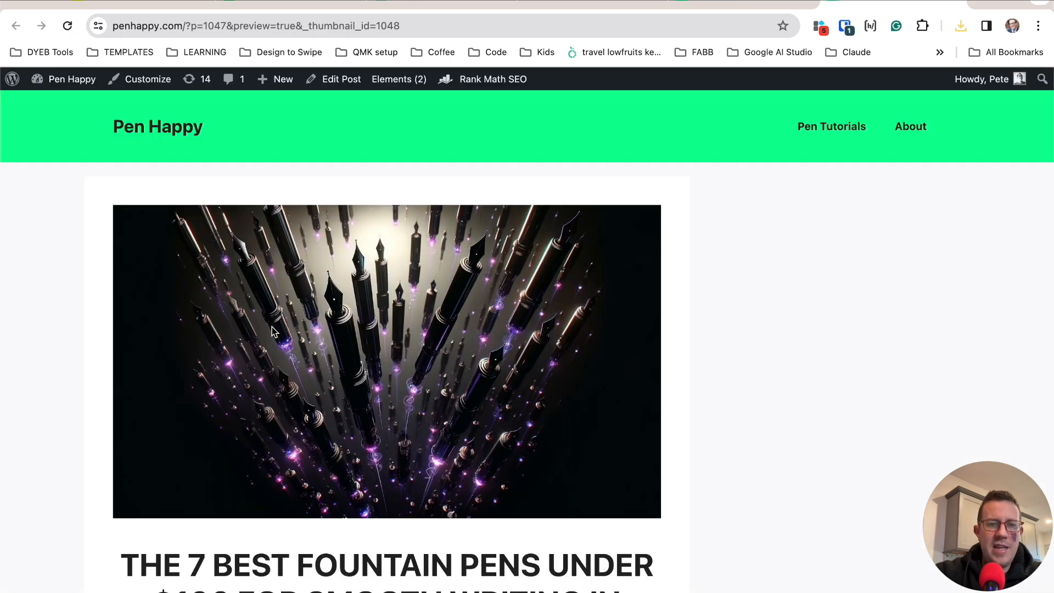
scroll(272, 328, "down", 9)
scroll(233, 318, "up", 9)
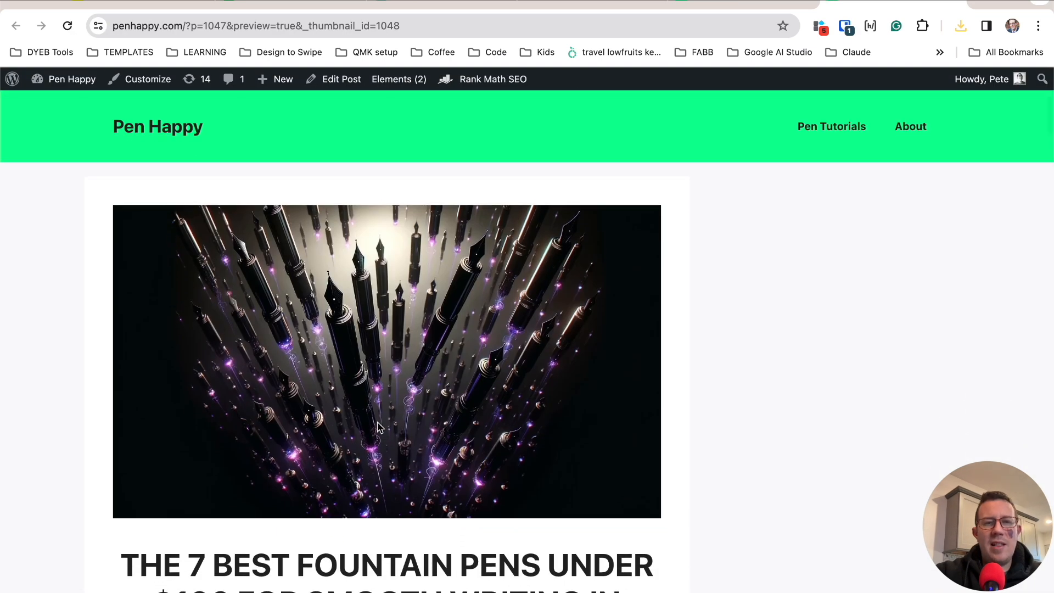
Step: Switch to the Obsidian workflow note and review step 8 on final WordPress edits and step 9 on publishing and internal links
key("super+Tab")
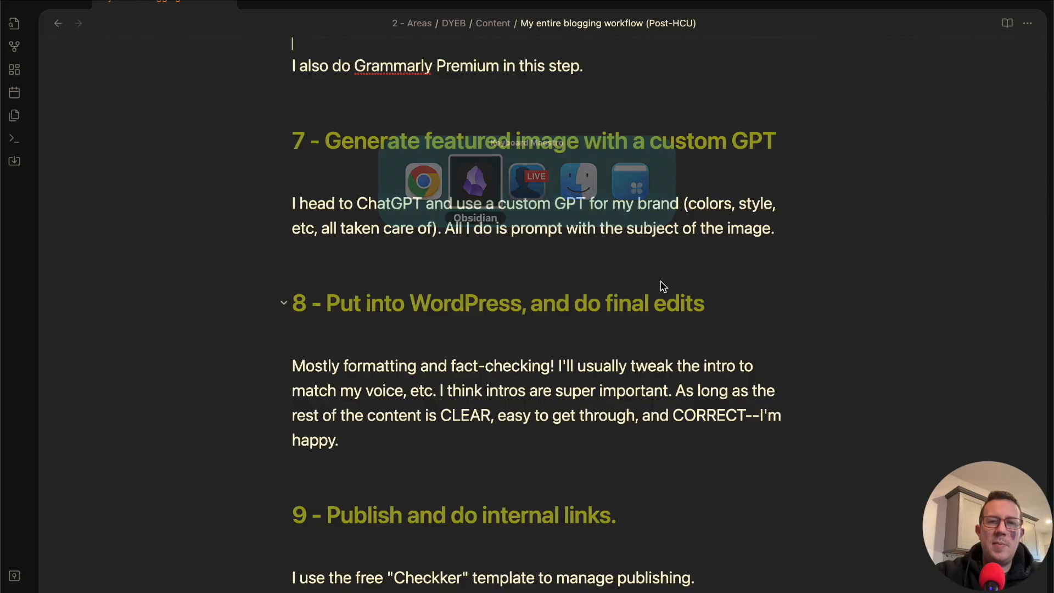
triple_click(396, 305)
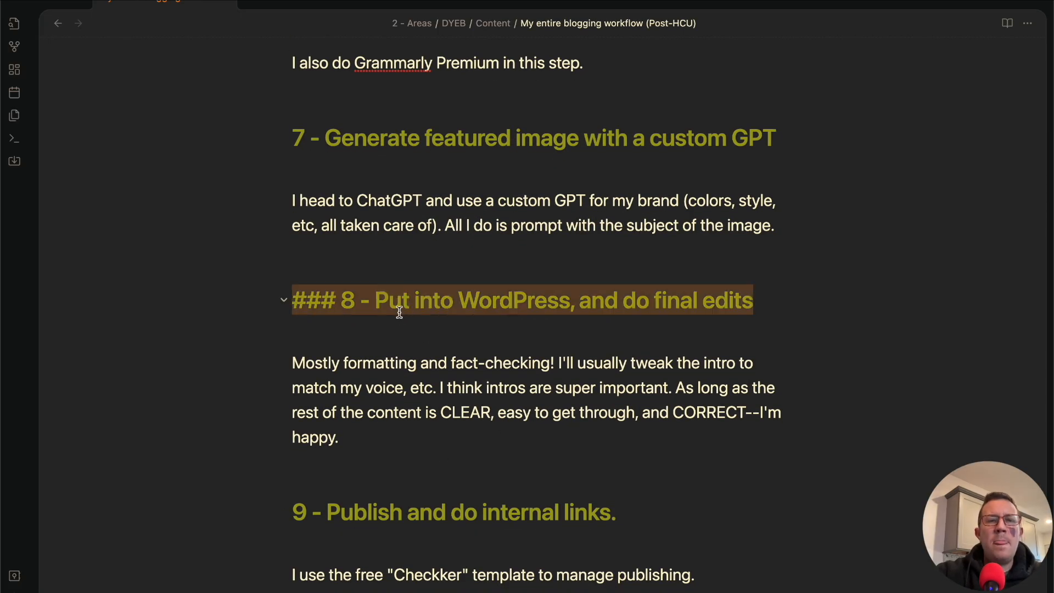
scroll(396, 308, "down", 3)
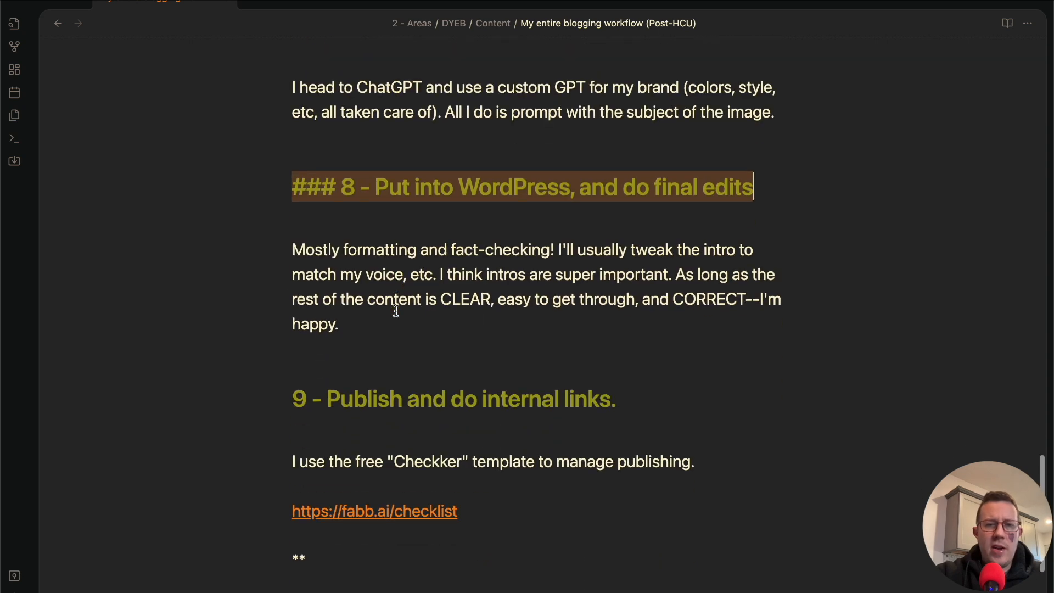
scroll(395, 280, "up", 4)
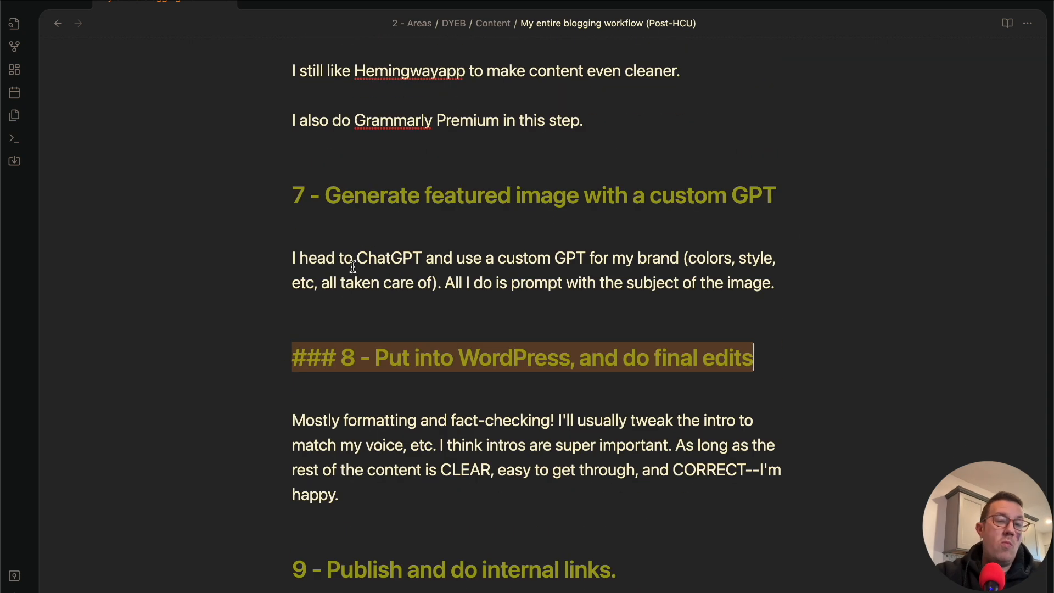
scroll(388, 260, "up", 2)
scroll(389, 259, "down", 8)
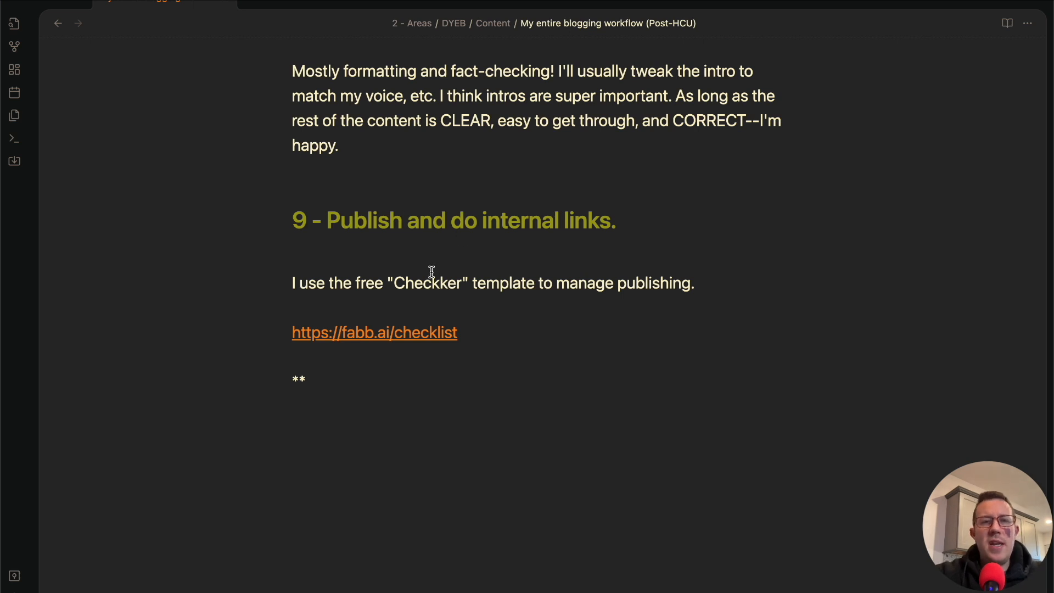
Step: Return to Chrome, open fabb.ai/checklist in a new tab and look through the free Checkker template page
key("super+Tab")
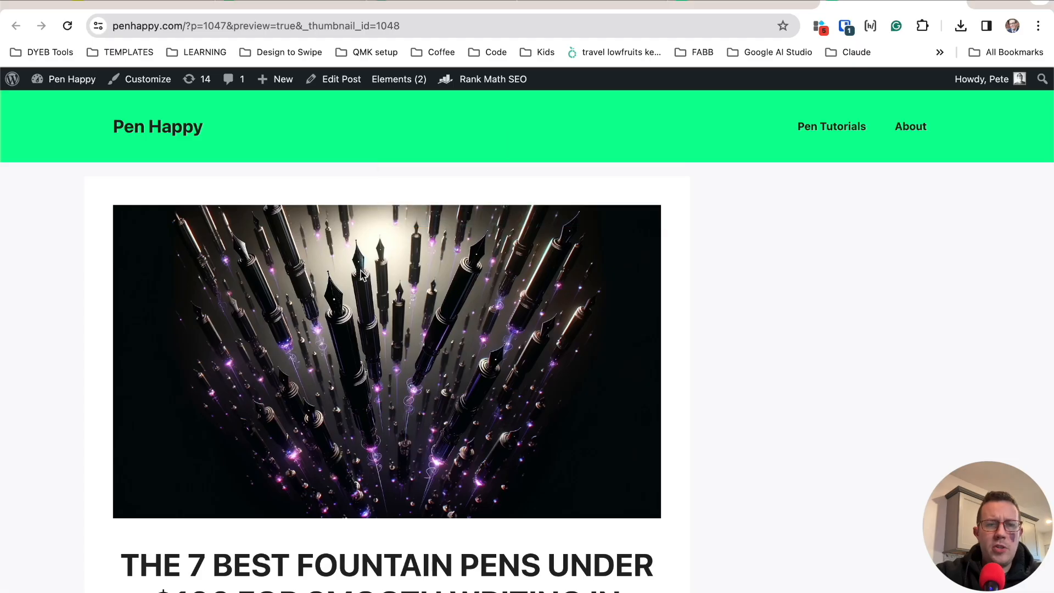
key("super+t")
type("fabb.ai/ch")
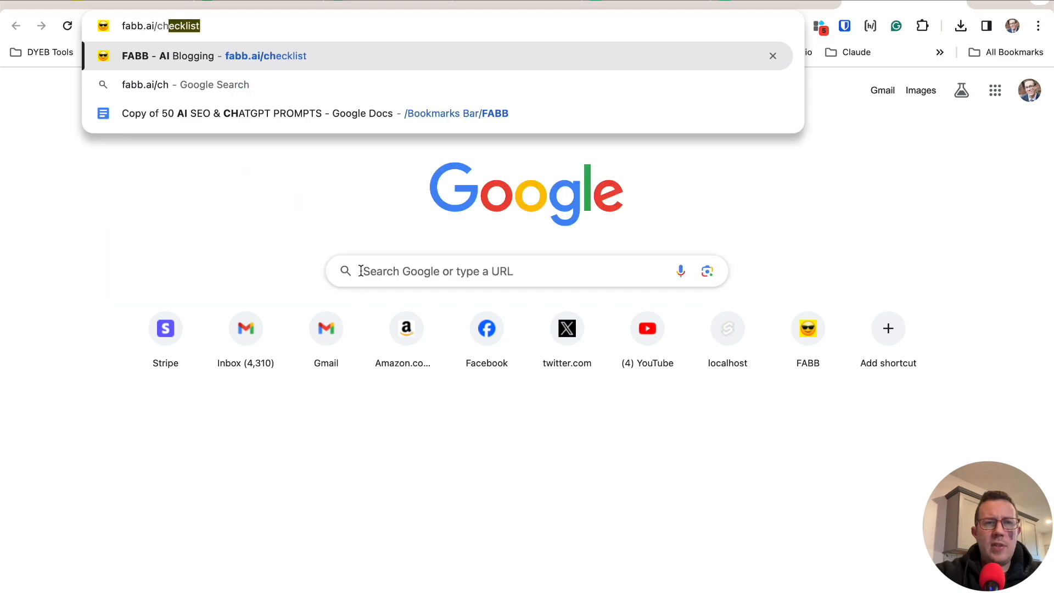
key("Return")
scroll(442, 235, "down", 6)
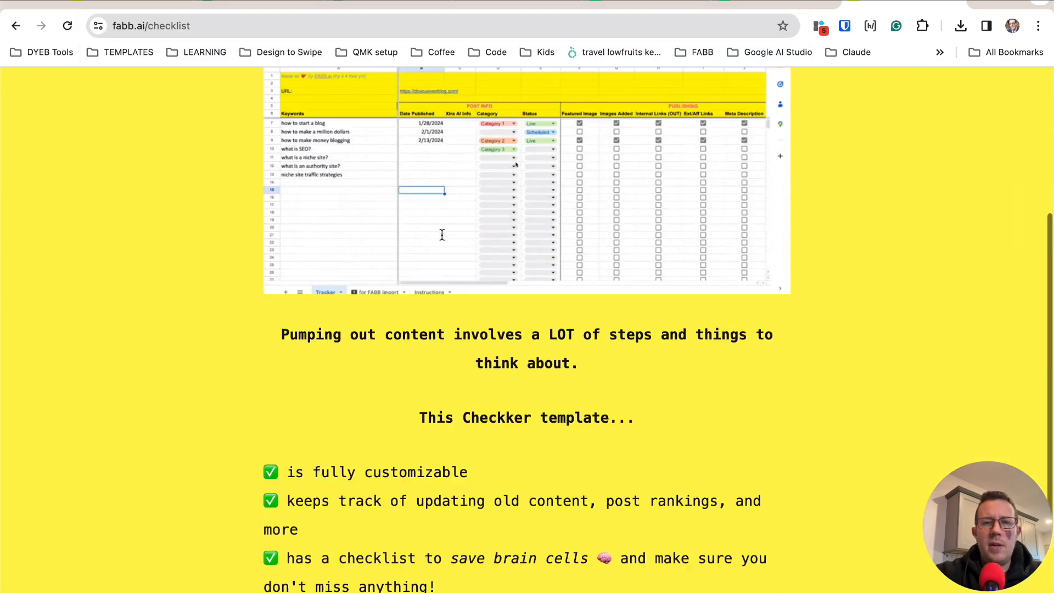
scroll(538, 248, "up", 6)
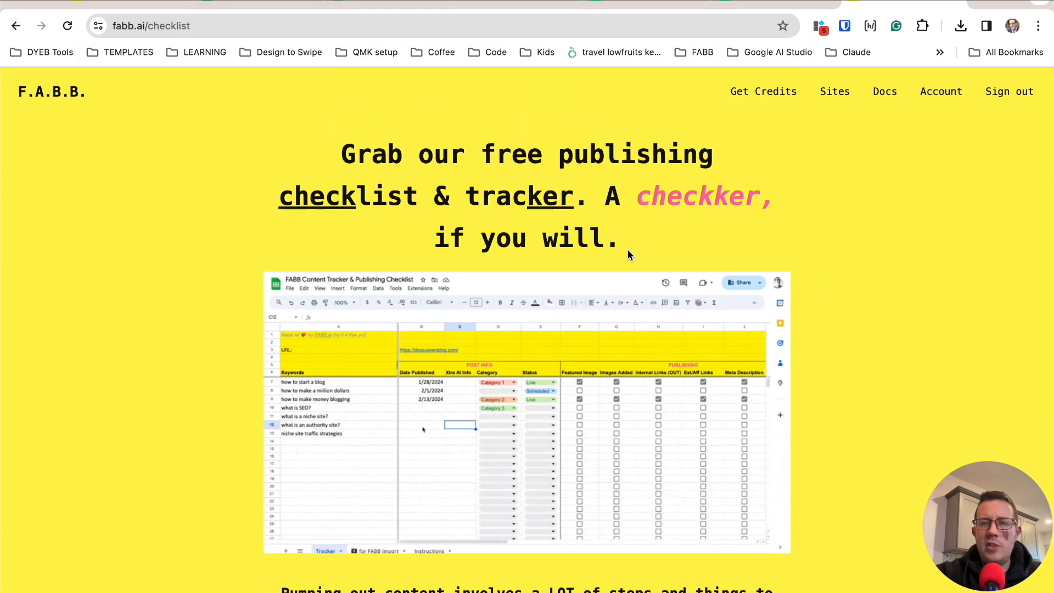
Step: Close the checklist page, switch to the TEMP Checkker spreadsheet and examine its tracking columns and keyword list
key("super+w")
key("super+2")
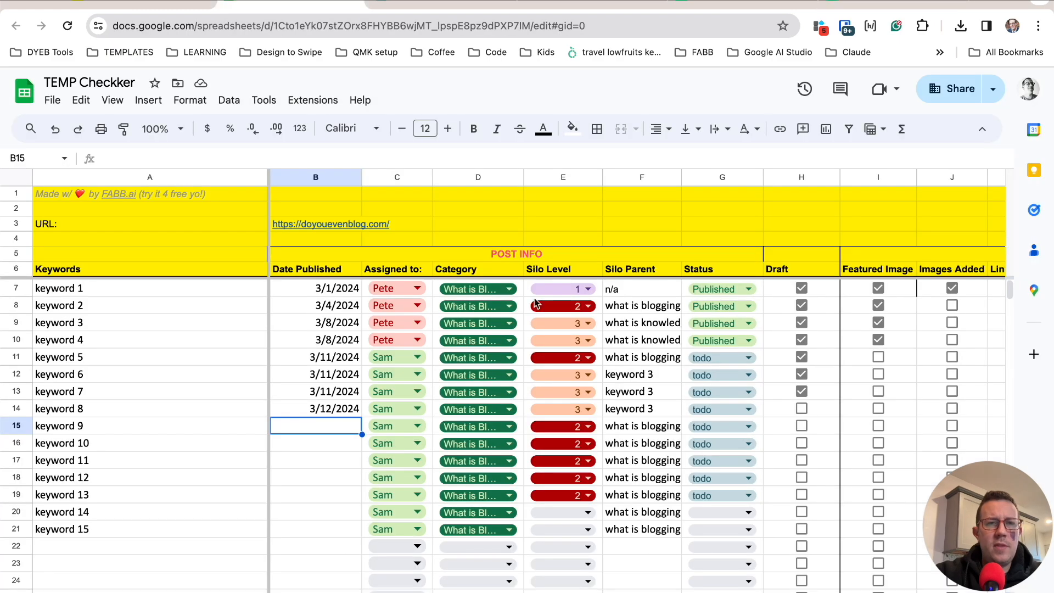
scroll(348, 302, "right", 10)
scroll(345, 305, "left", 10)
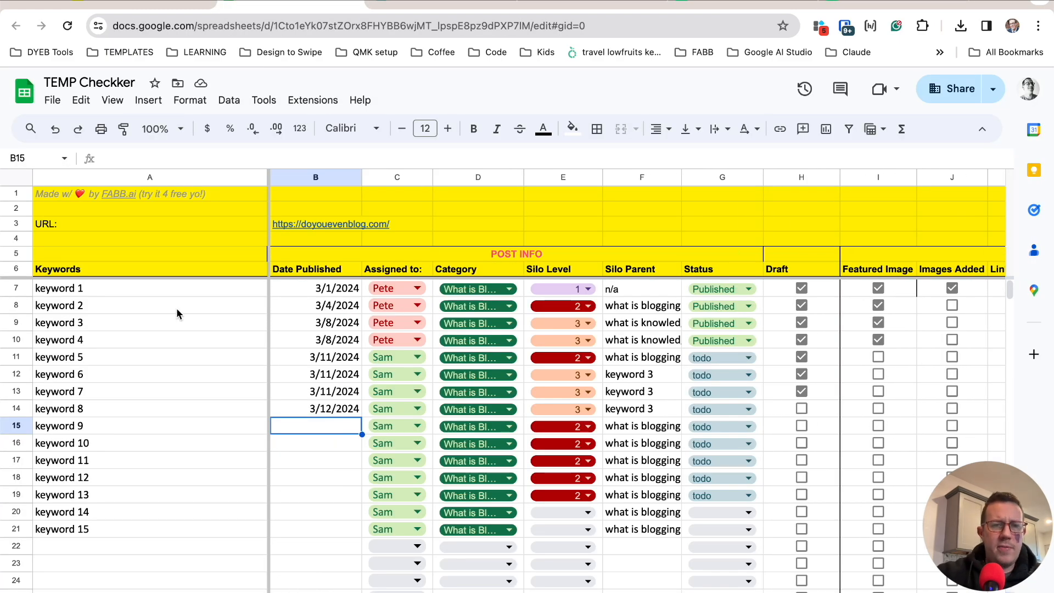
left_click_drag(74, 290, 202, 544)
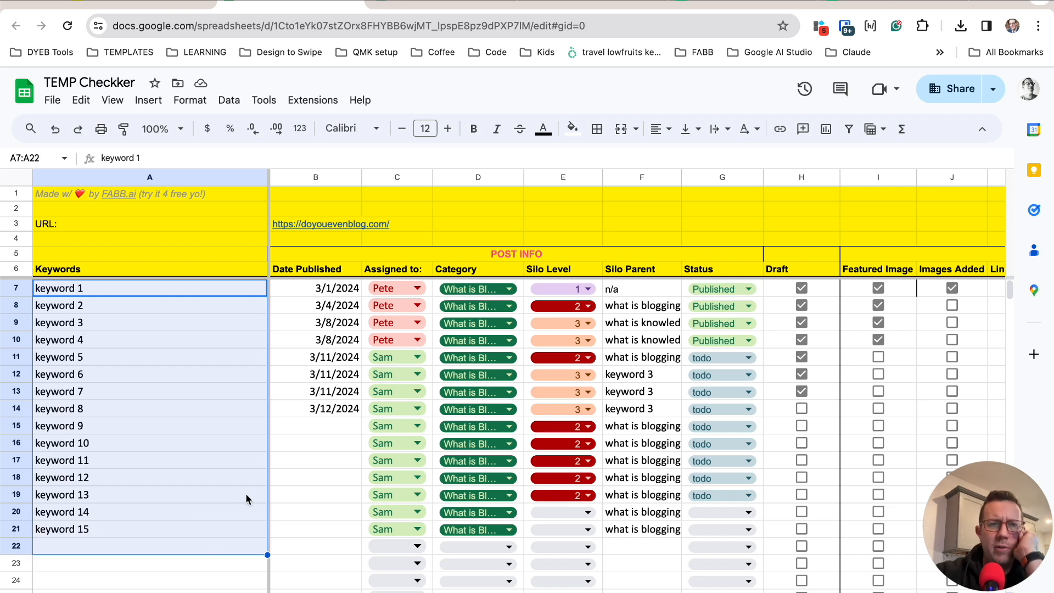
left_click(207, 433)
scroll(161, 385, "down", 1)
scroll(160, 385, "up", 1)
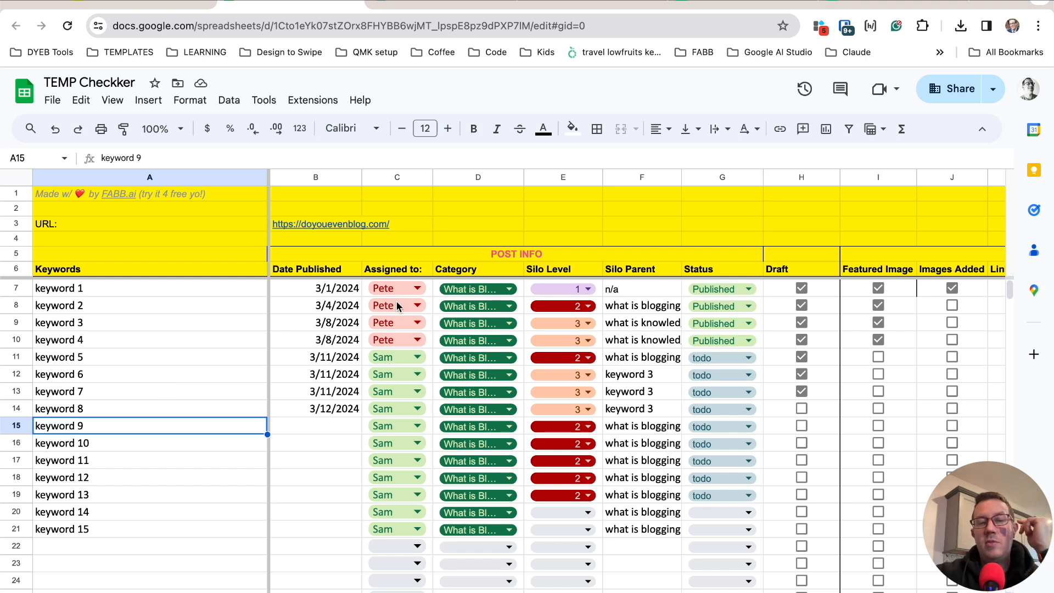
Step: Look at the available assignee and category choices for keyword 1 without changing them
left_click(409, 288)
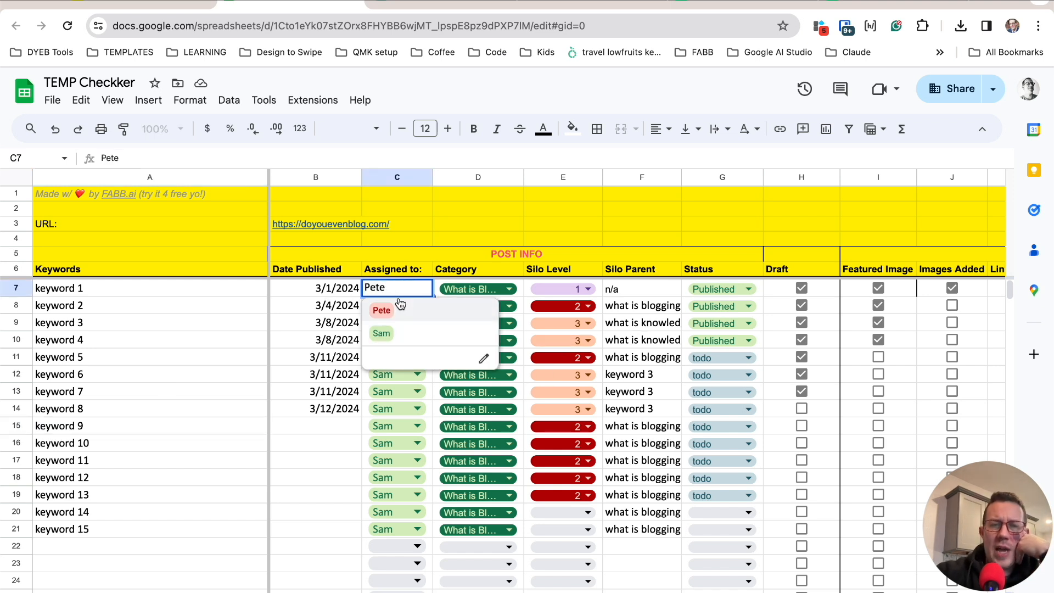
left_click(323, 460)
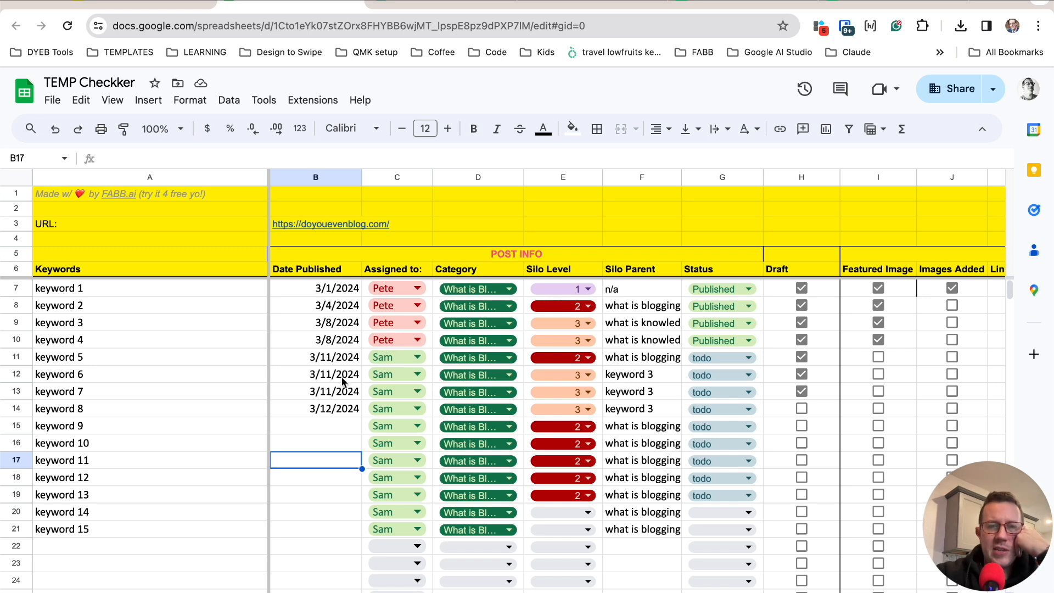
left_click(502, 288)
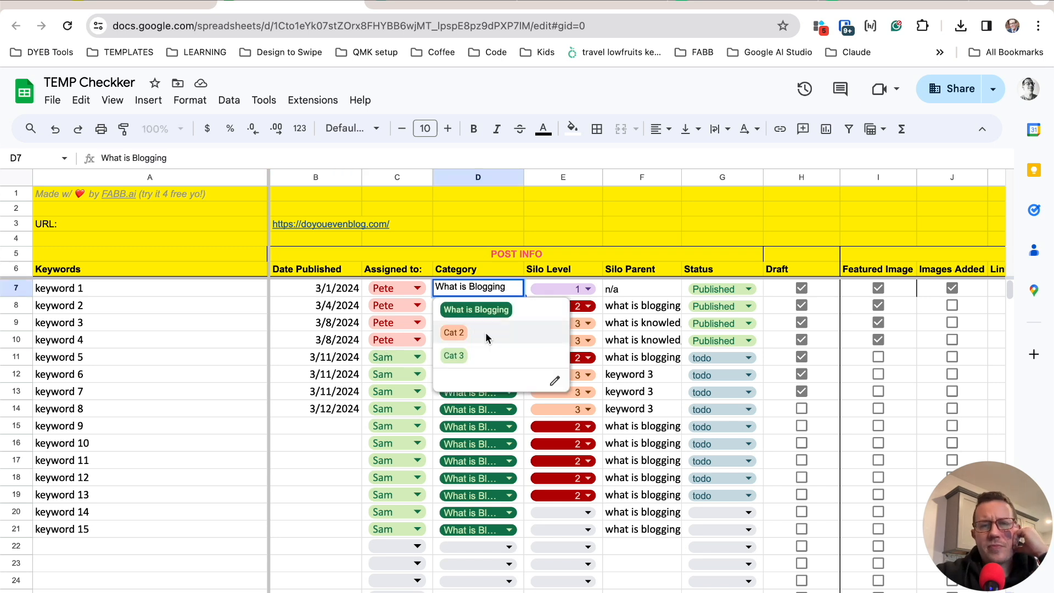
left_click(207, 497)
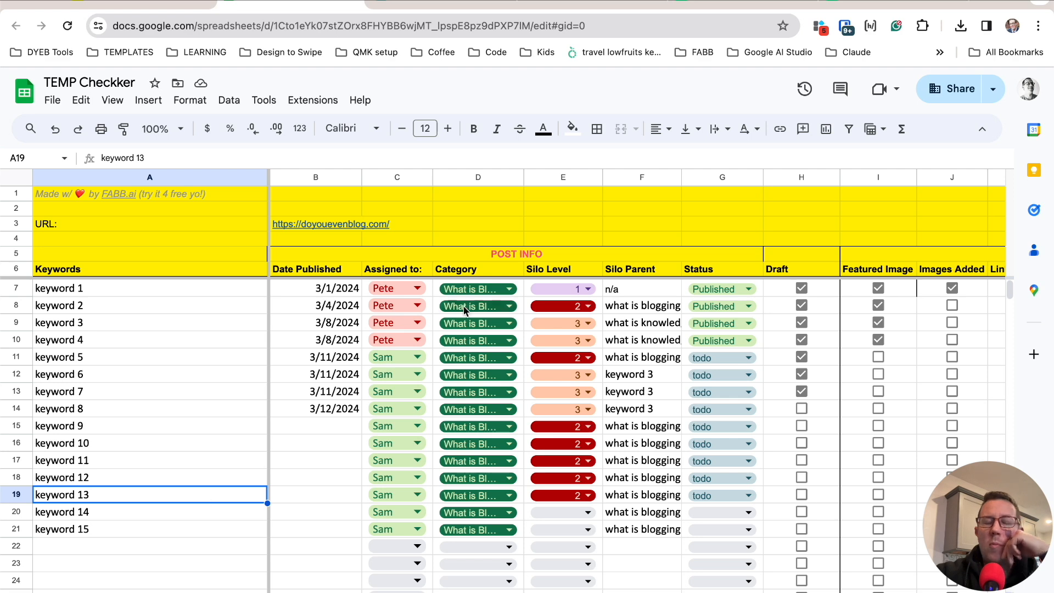
Step: Examine how the keyword rows relate to their category, silo level and silo parent entries
scroll(473, 428, "down", 3)
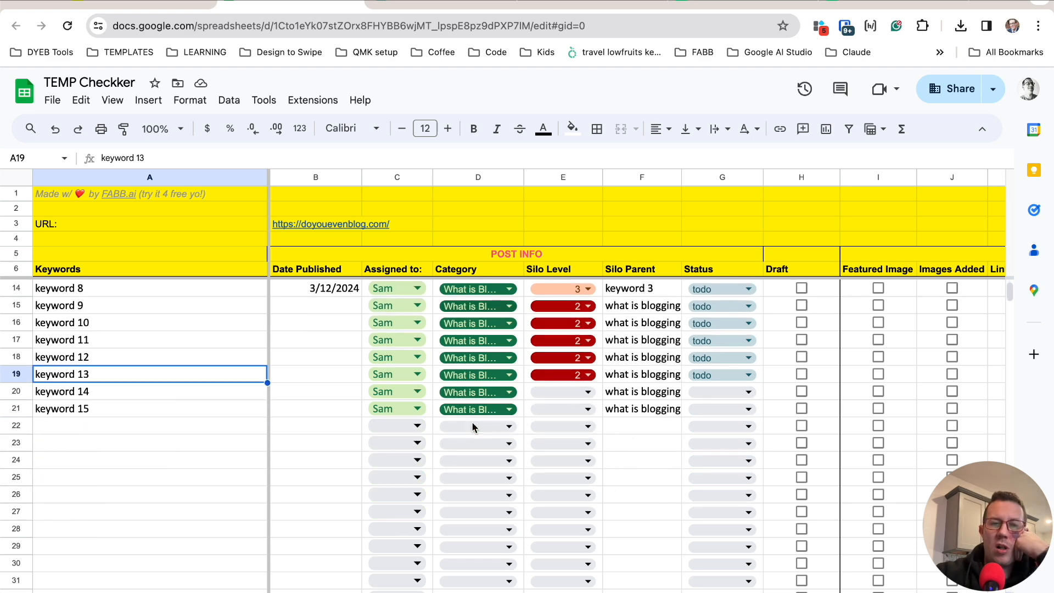
scroll(473, 428, "up", 3)
scroll(473, 427, "down", 2)
scroll(475, 426, "up", 2)
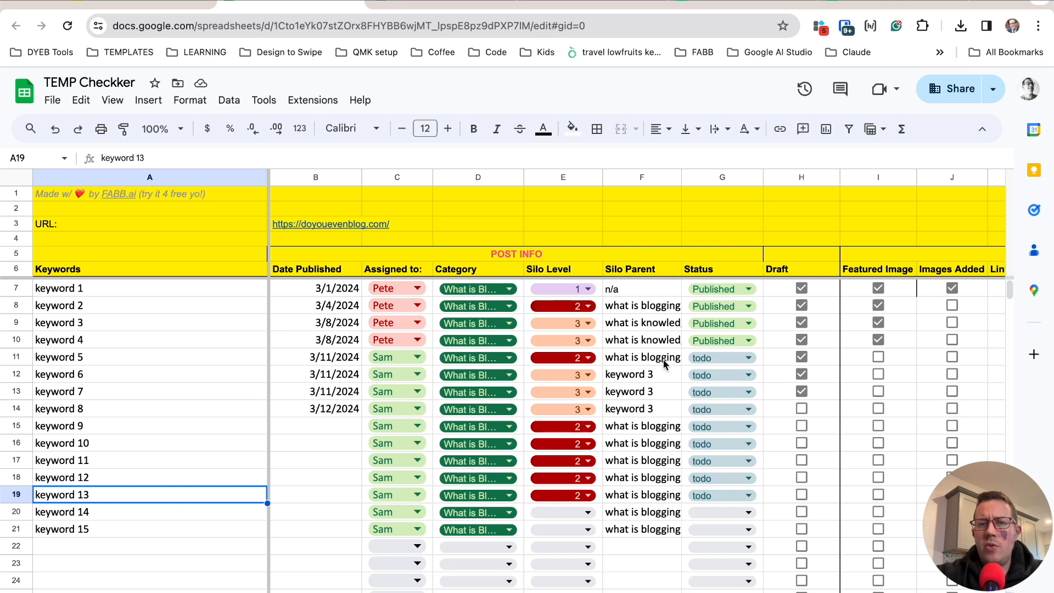
left_click_drag(639, 306, 642, 530)
left_click(80, 341)
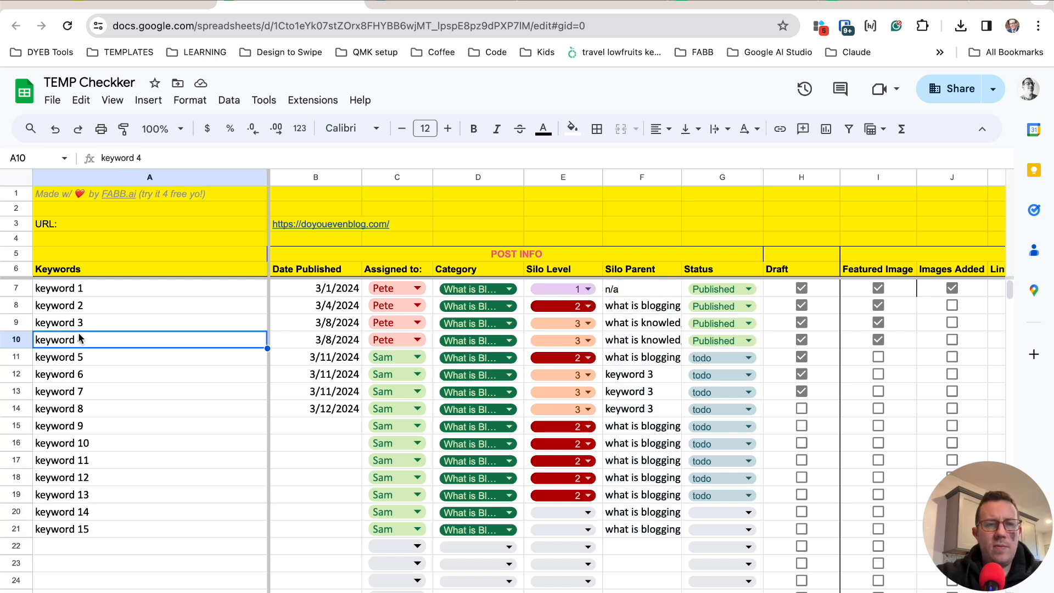
left_click_drag(72, 305, 68, 460)
left_click(687, 345)
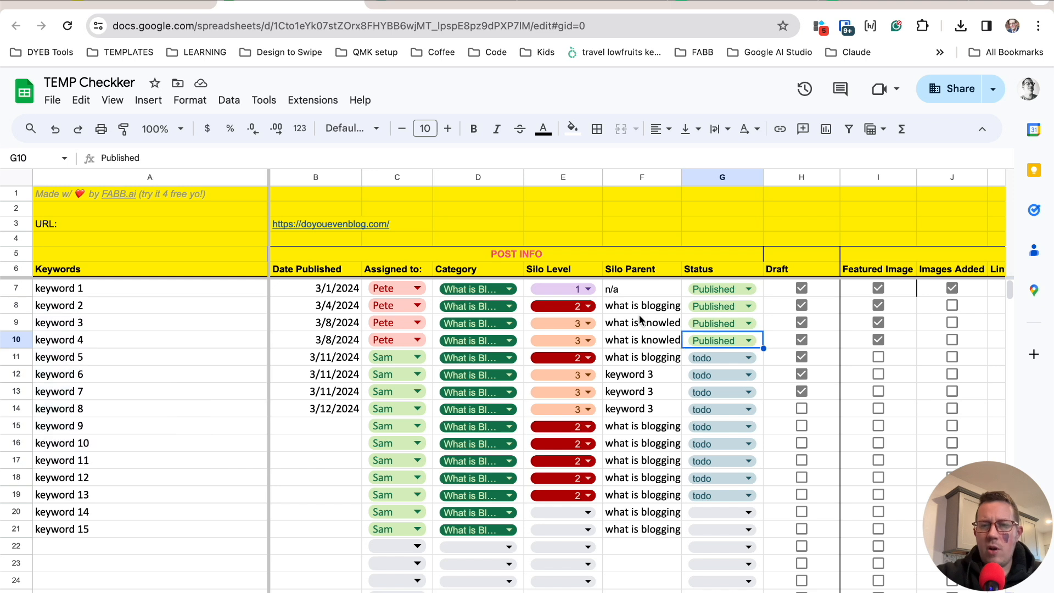
Step: Copy "keyword 2" from the keyword list into the Silo Parent cells of keyword 3 and keyword 4
left_click(640, 322)
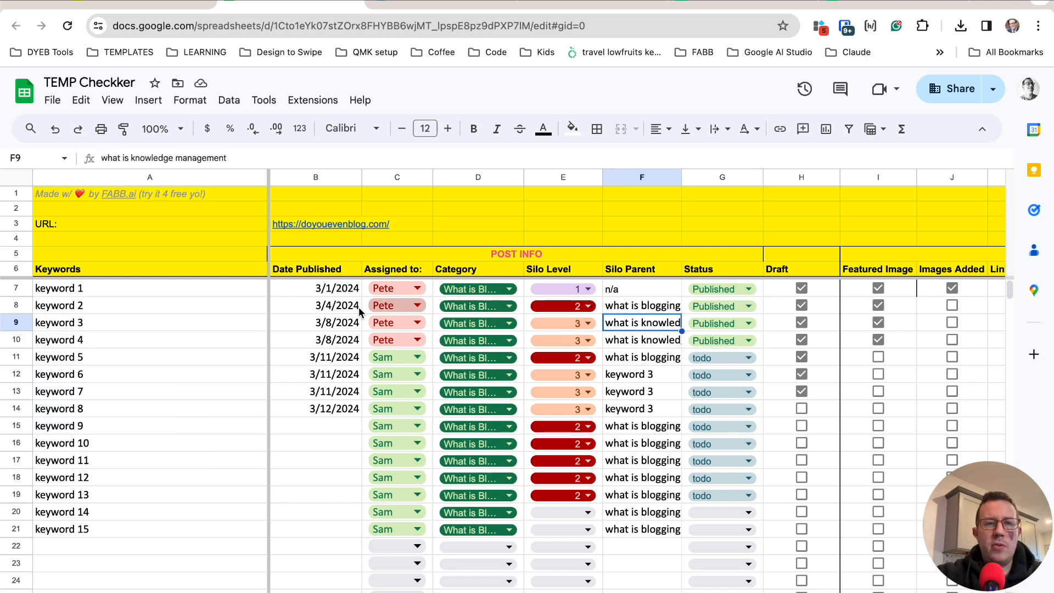
left_click(131, 307)
left_click(639, 324)
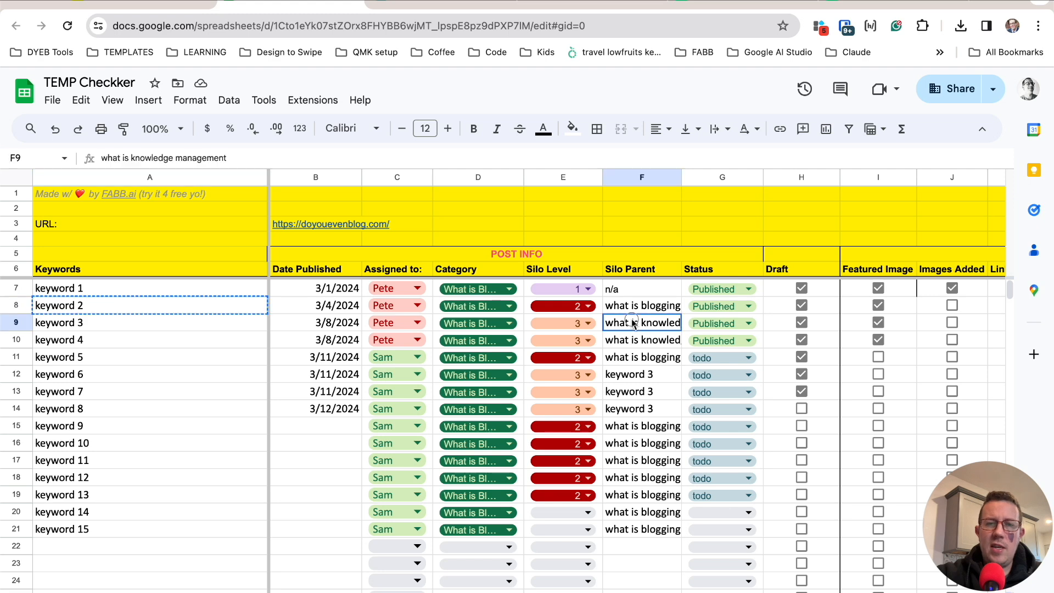
left_click(637, 341, "shift")
type("keyword 2 keyword 2")
left_click(643, 307)
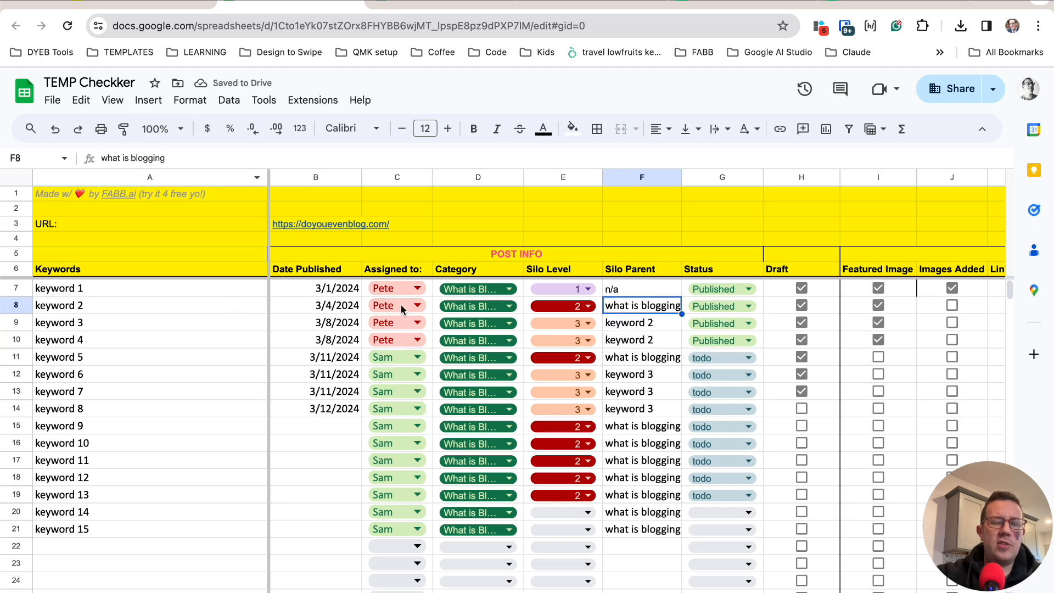
Step: Set the Status of keyword 14 and keyword 15 to todo and mark Draft as done for keyword 8 and keyword 9
scroll(475, 321, "right", 2)
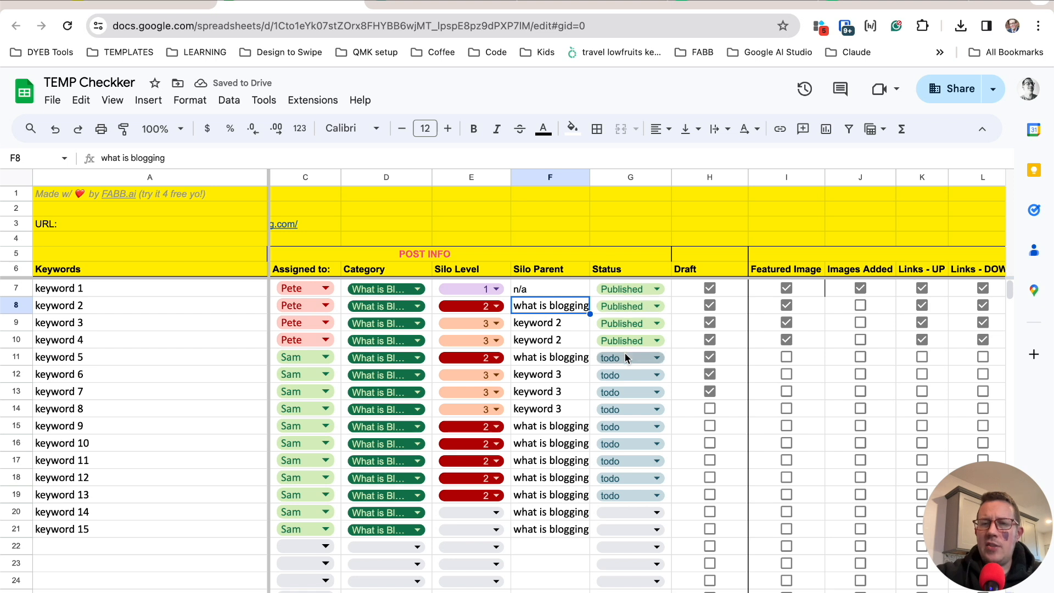
double_click(631, 514)
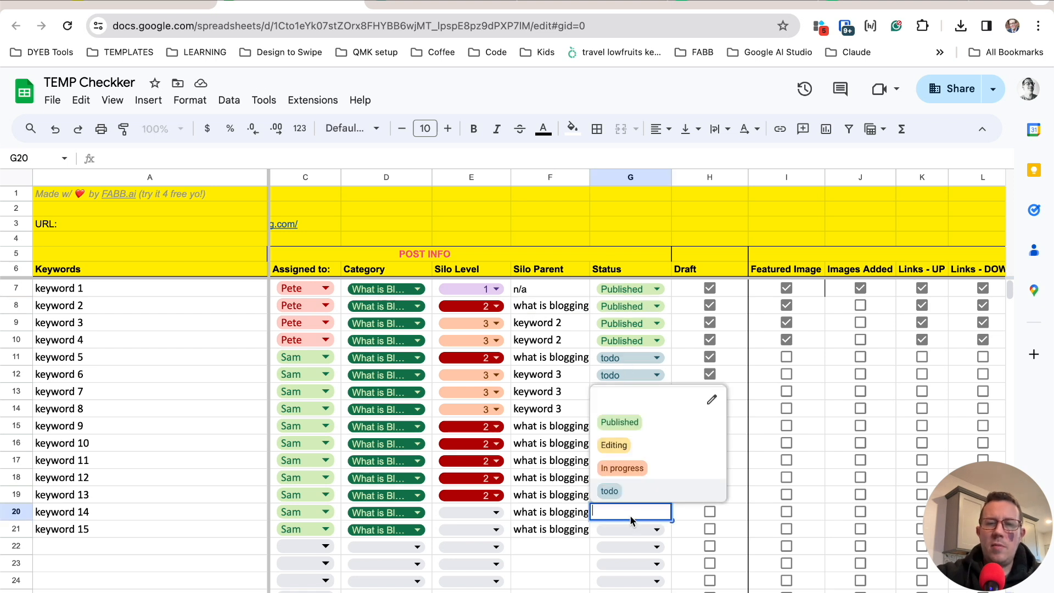
left_click(609, 491)
double_click(626, 530)
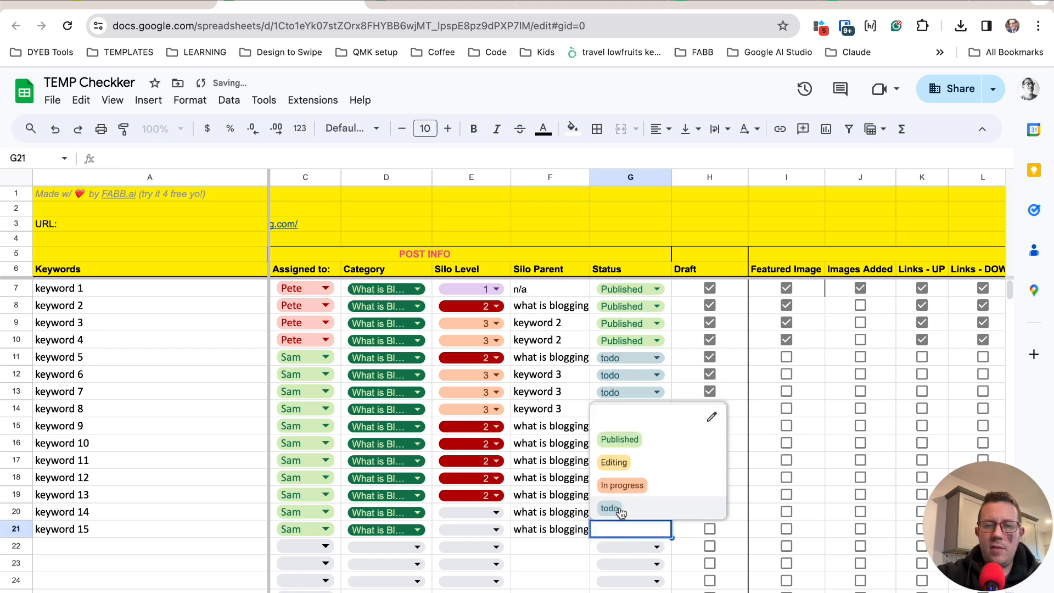
left_click(610, 507)
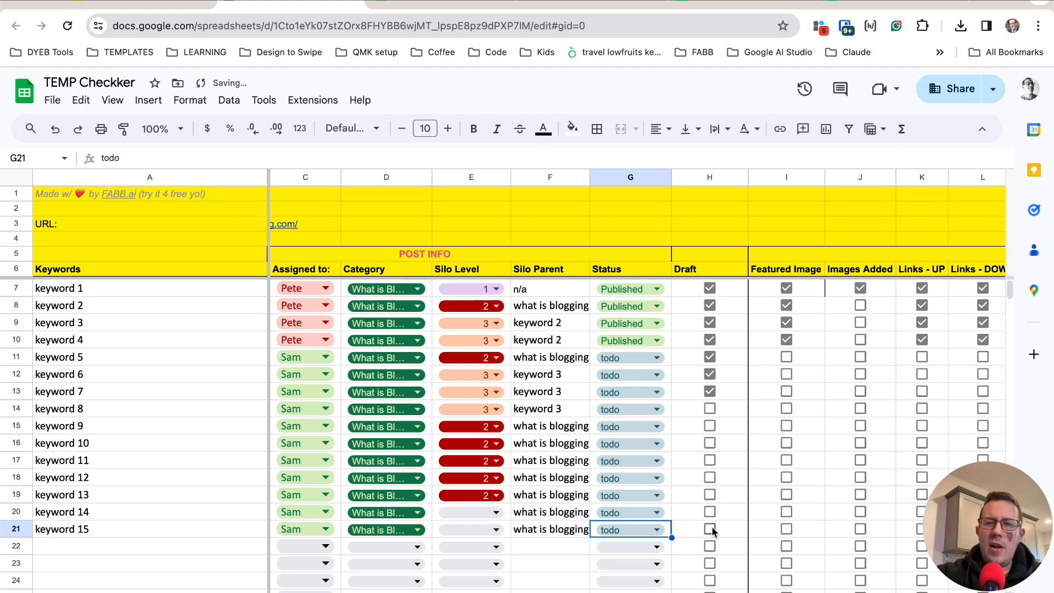
left_click(710, 409)
left_click(710, 426)
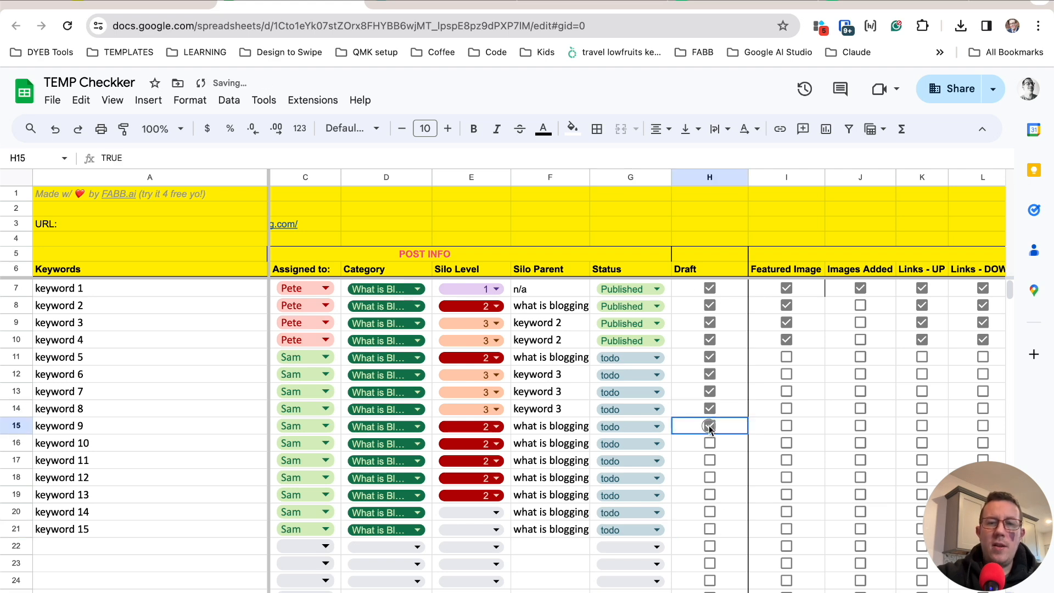
Step: Examine the Publishing checklist columns from Featured Image to Permalink, glancing at the FABB outline page and returning to the spreadsheet
scroll(708, 418, "right", 5)
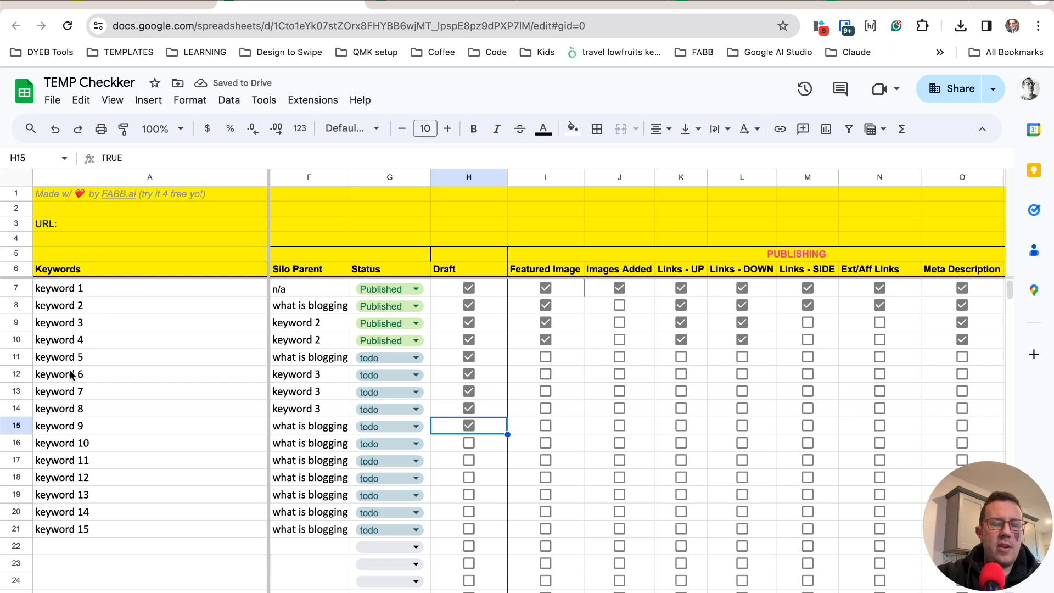
scroll(368, 325, "right", 2)
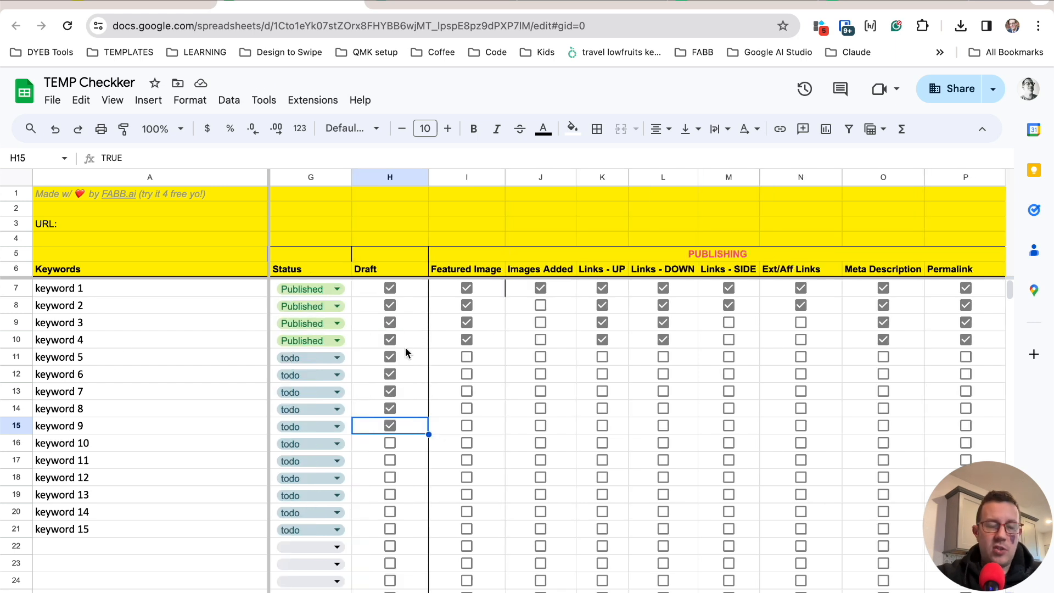
left_click(465, 358)
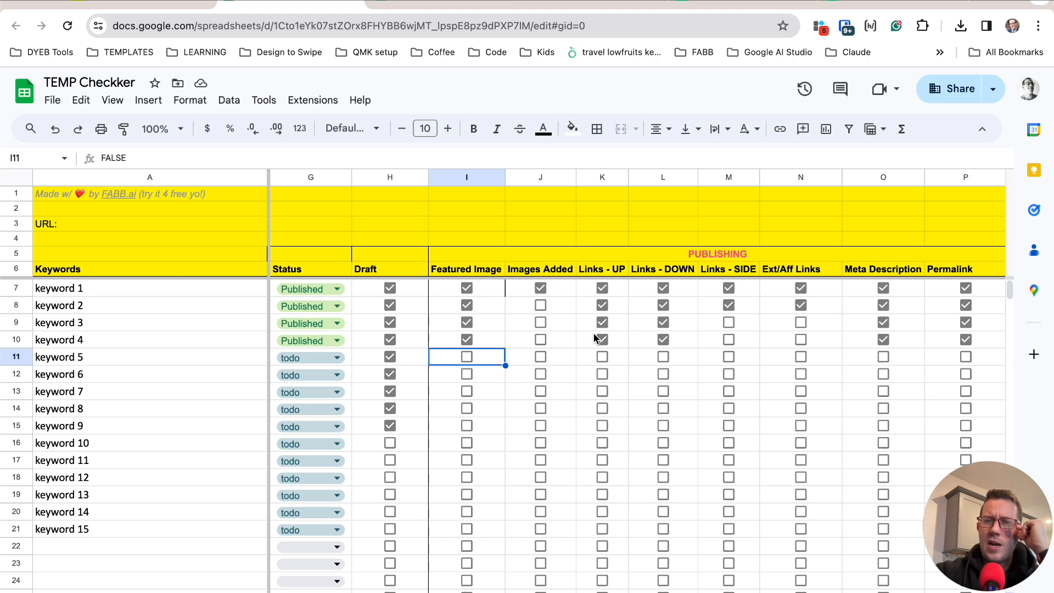
scroll(594, 333, "right", 2)
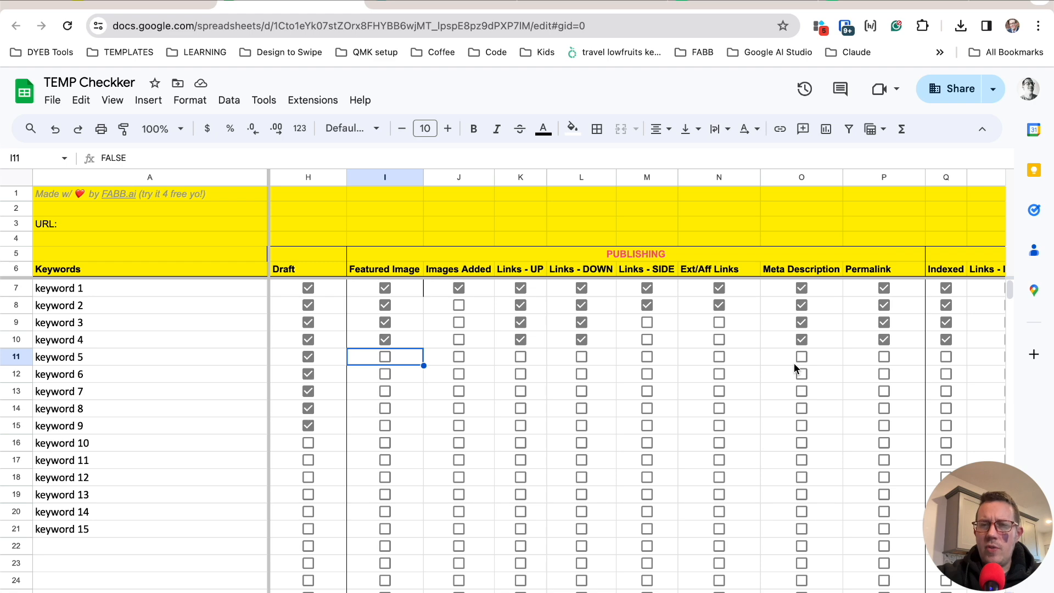
scroll(794, 364, "right", 2)
key("ctrl+shift+Tab")
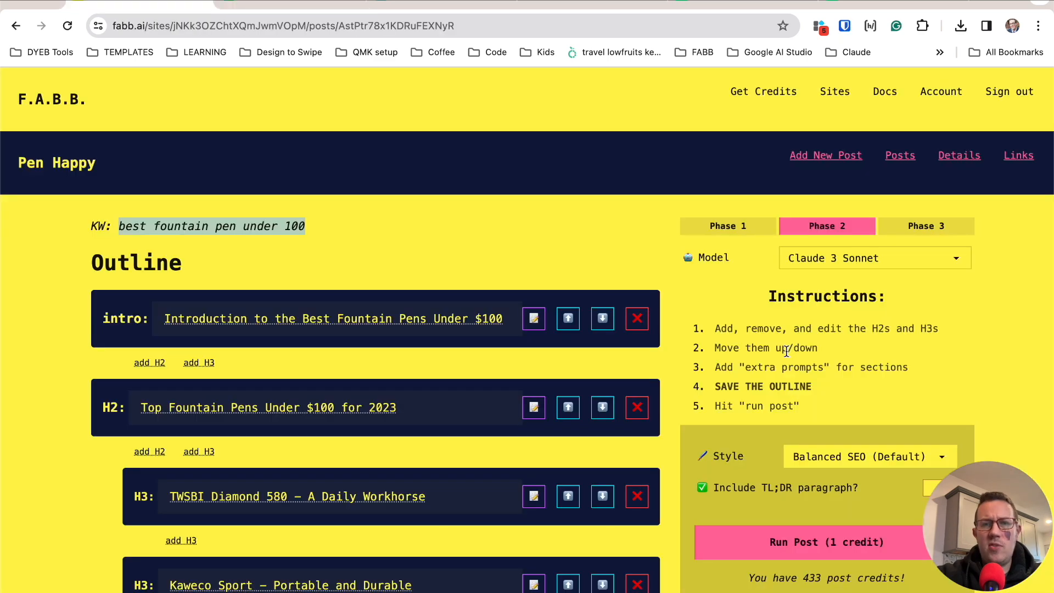
key("ctrl+Tab")
key("ctrl+shift+Tab")
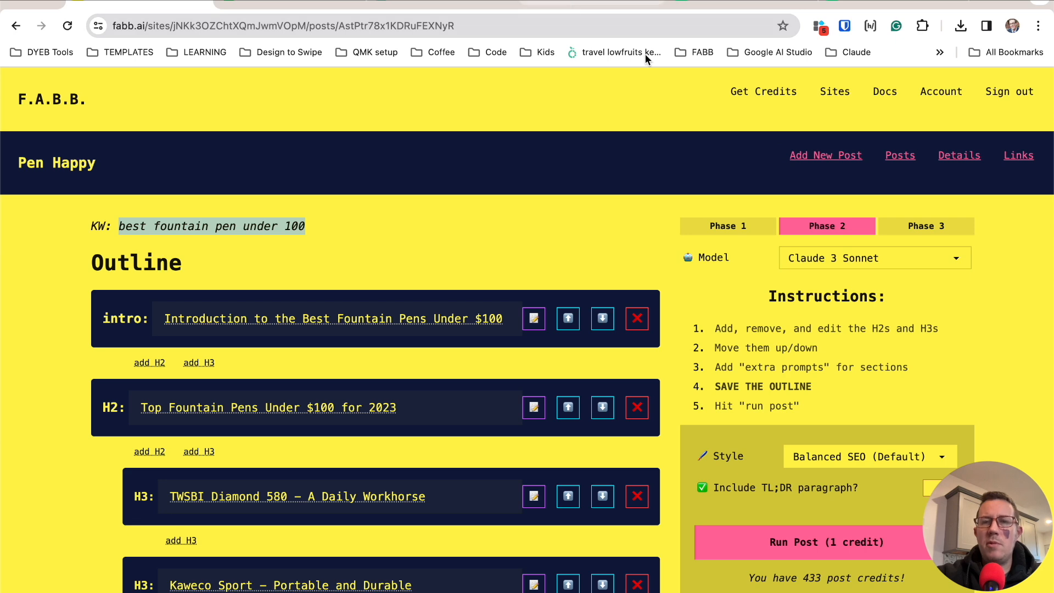
key("ctrl+Tab")
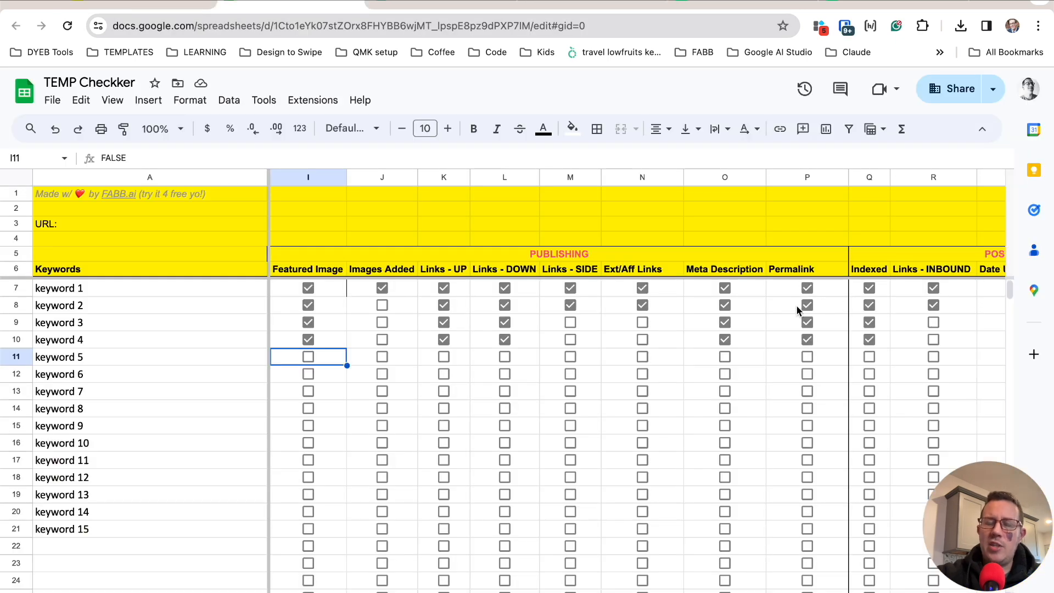
Step: Examine the Post Publish columns: Indexed, Links - INBOUND, Date Updated and Url, including the link preview for keyword 1
scroll(780, 351, "right", 2)
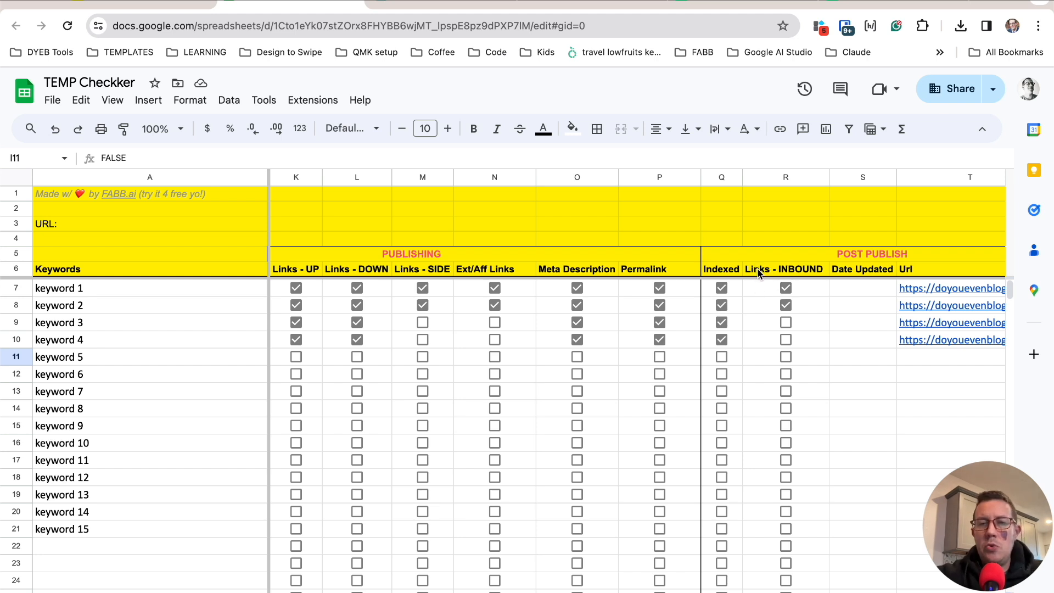
left_click(785, 324)
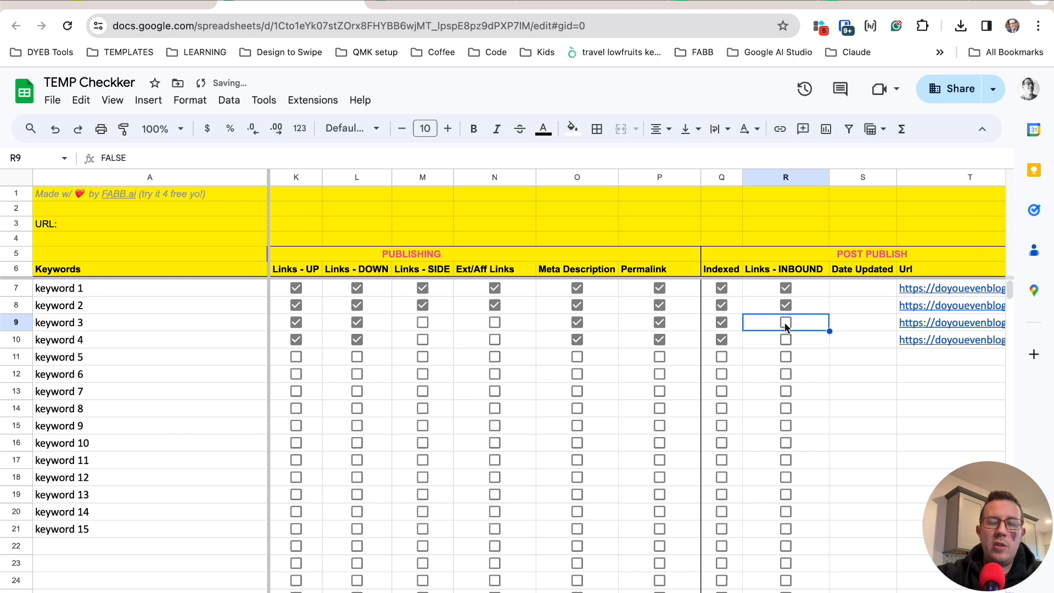
scroll(760, 321, "right", 2)
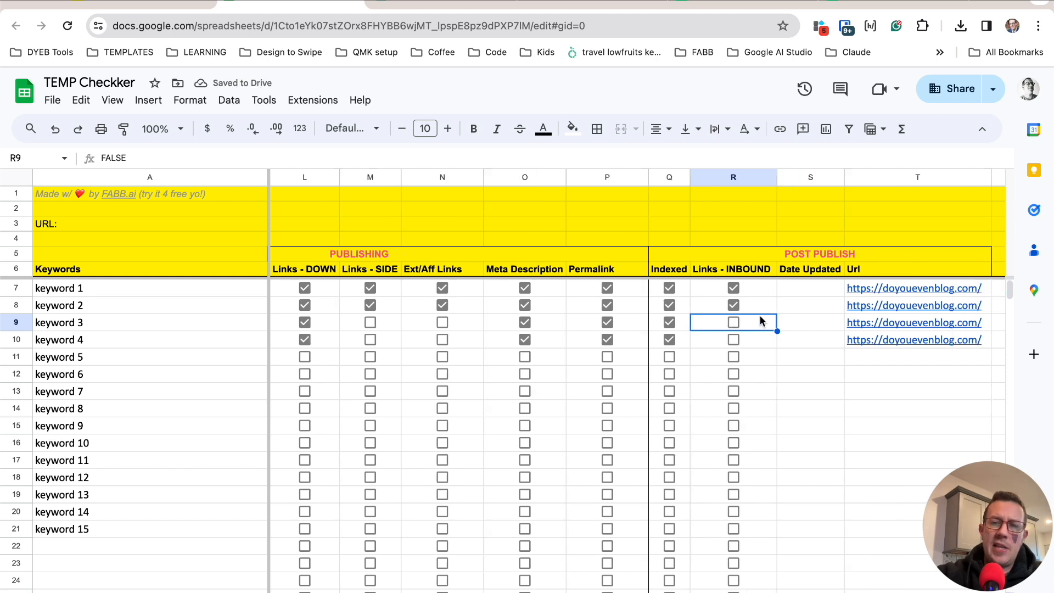
left_click_drag(804, 287, 823, 524)
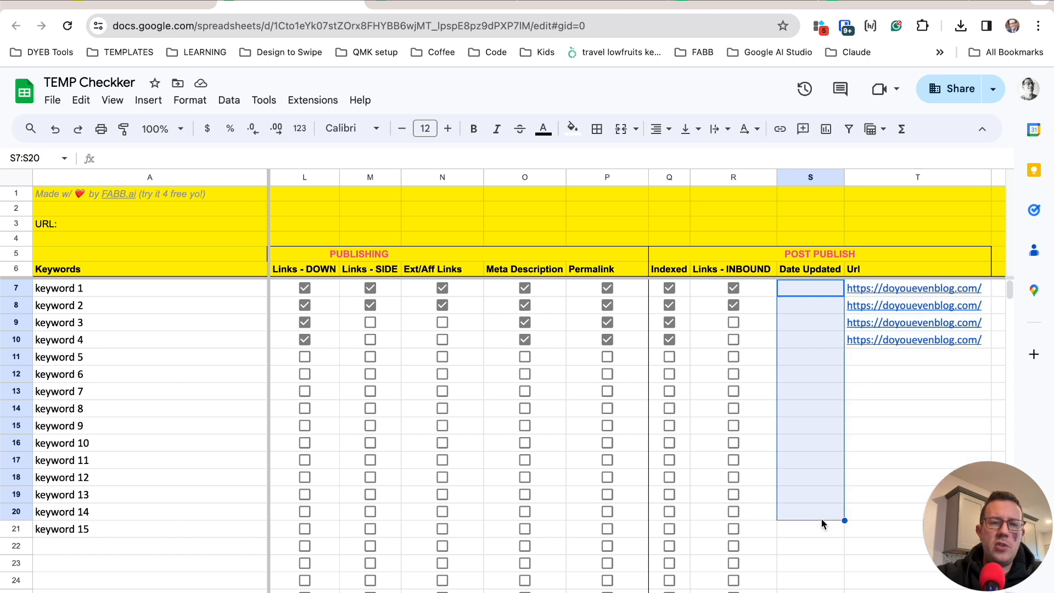
left_click(805, 413)
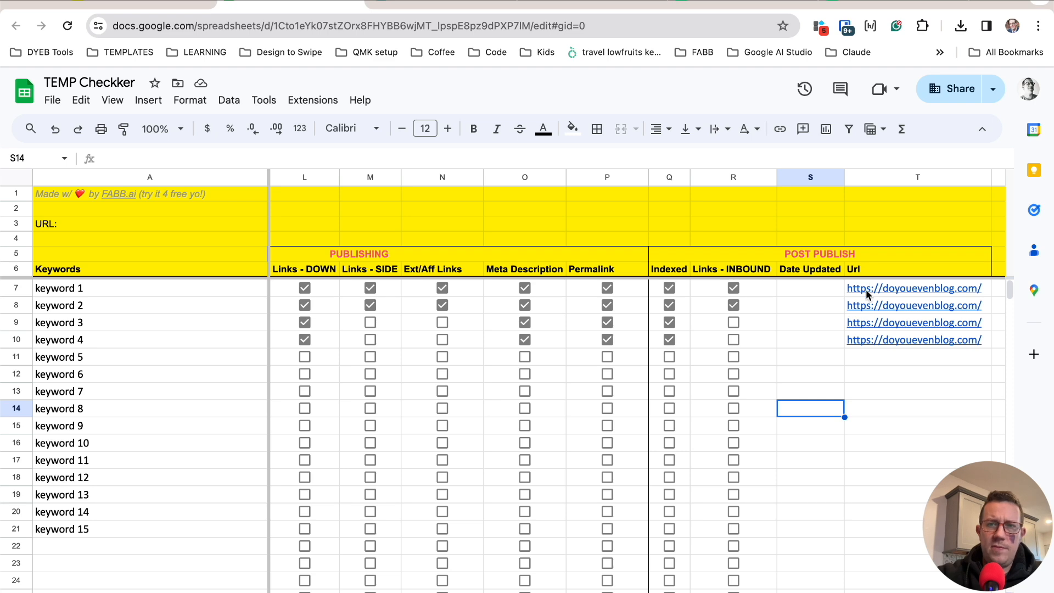
mouse_move(867, 291)
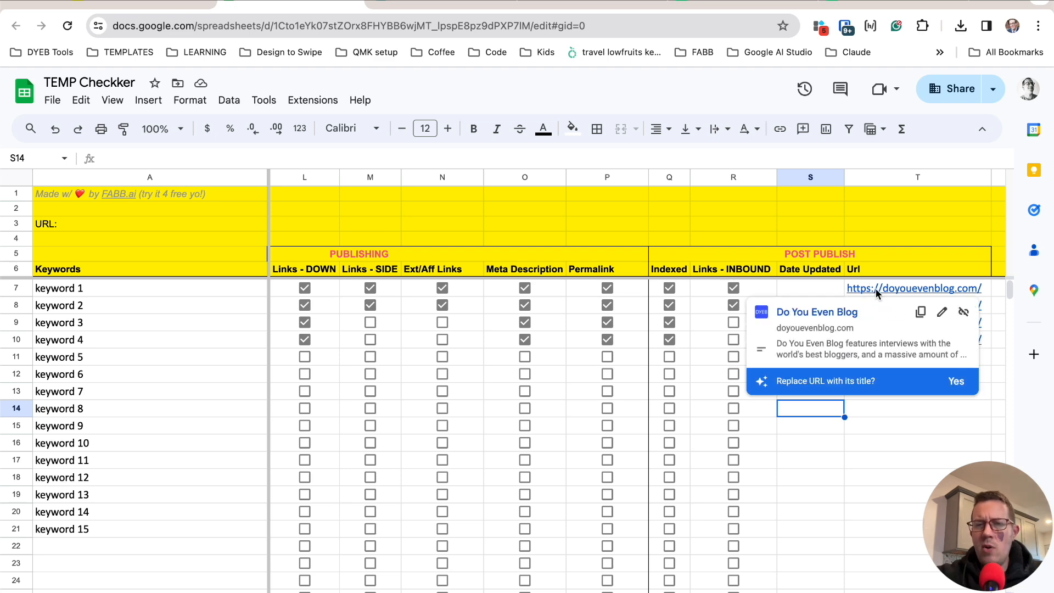
Step: Return to the Post Info columns, review the keyword rows and look at the Category choices for keyword 1 without changing them
scroll(875, 289, "left", 10)
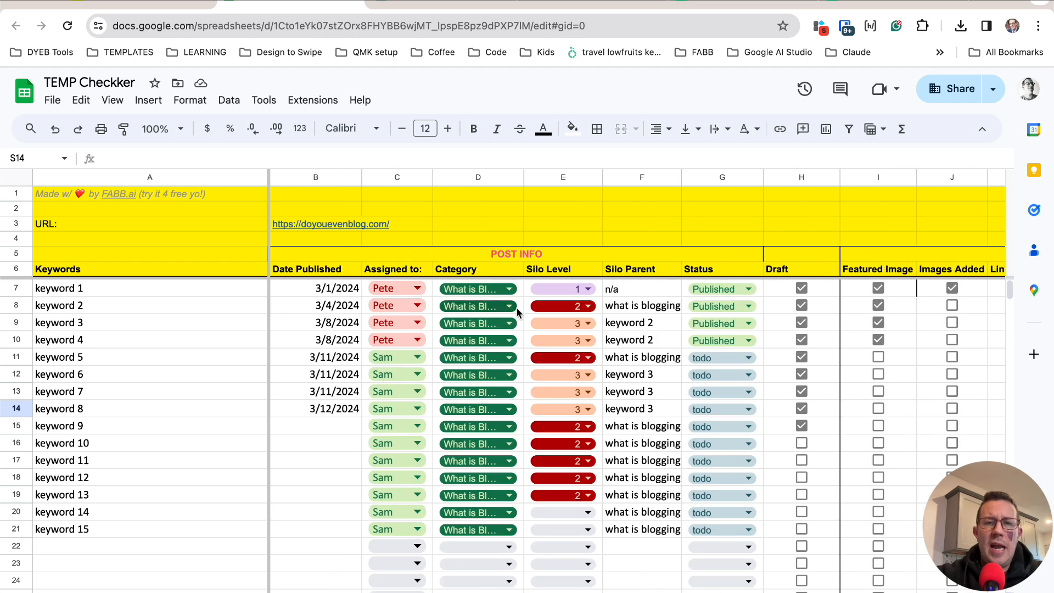
scroll(558, 307, "down", 2)
scroll(558, 308, "up", 2)
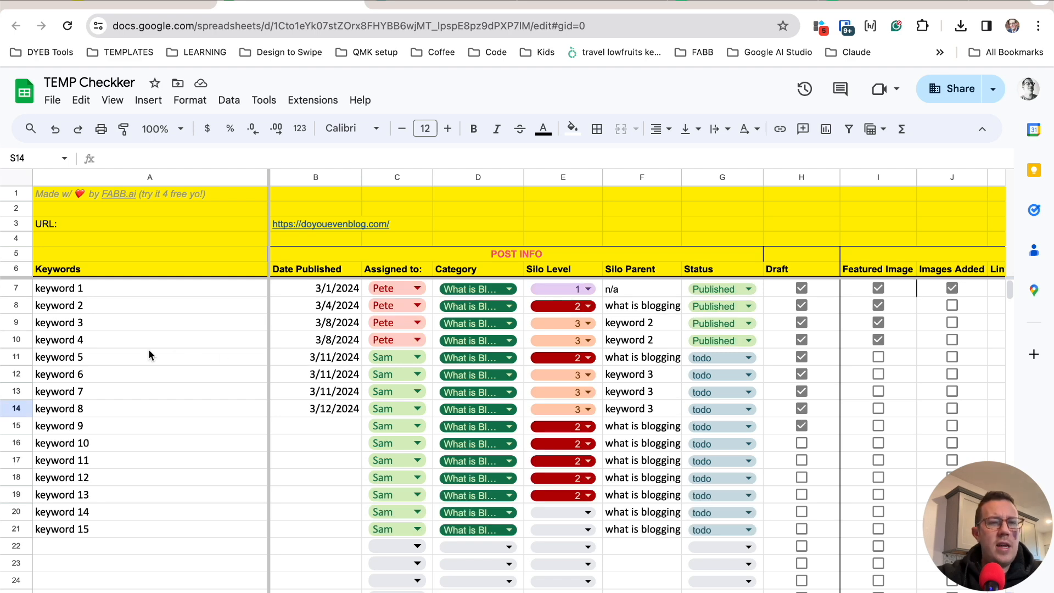
scroll(148, 352, "down", 6)
scroll(117, 364, "up", 6)
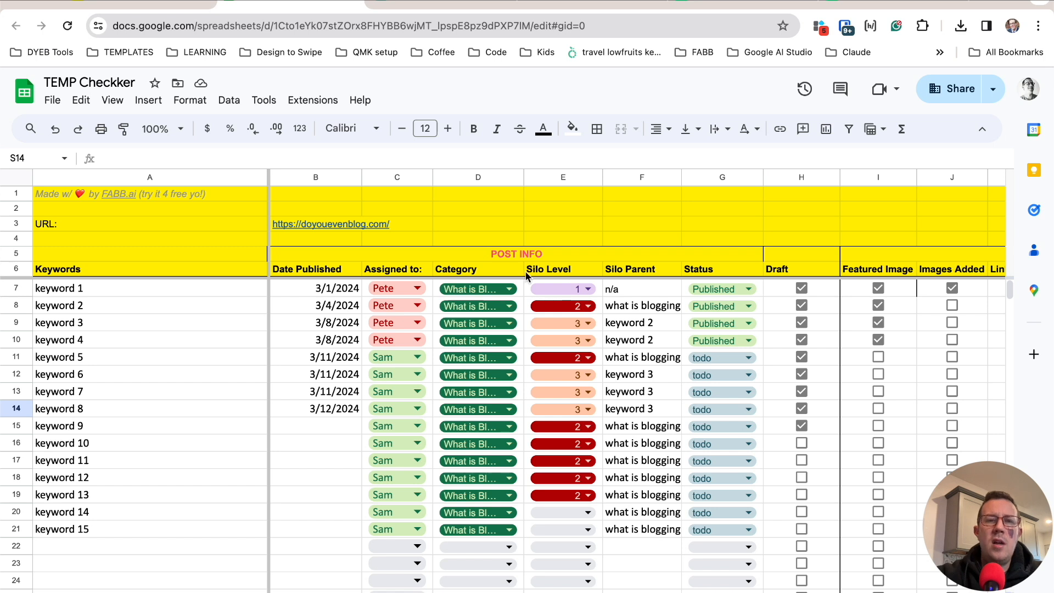
left_click(504, 269)
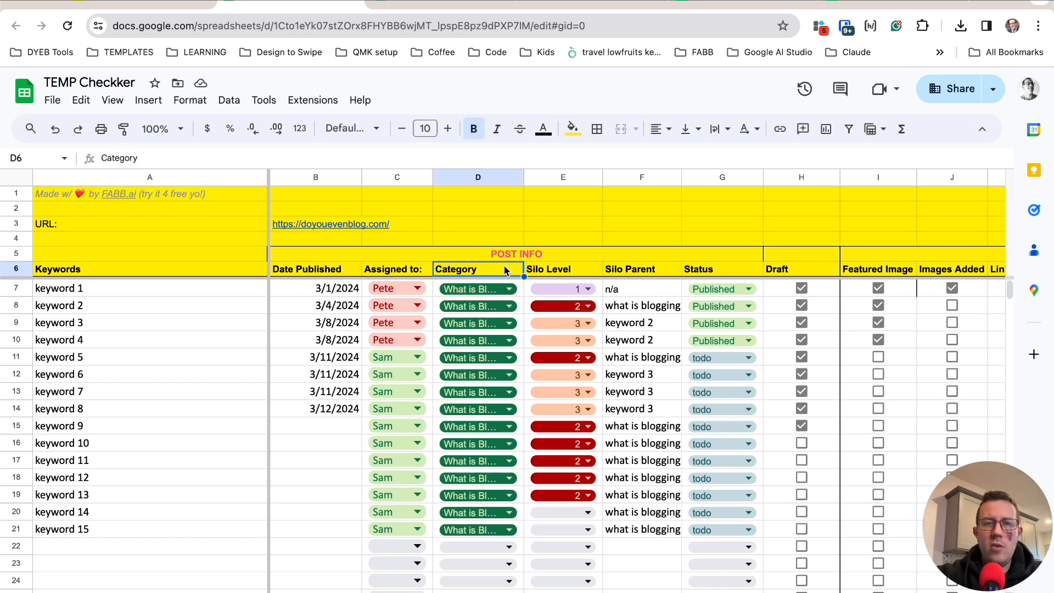
left_click(286, 269)
left_click_drag(285, 270, 802, 478)
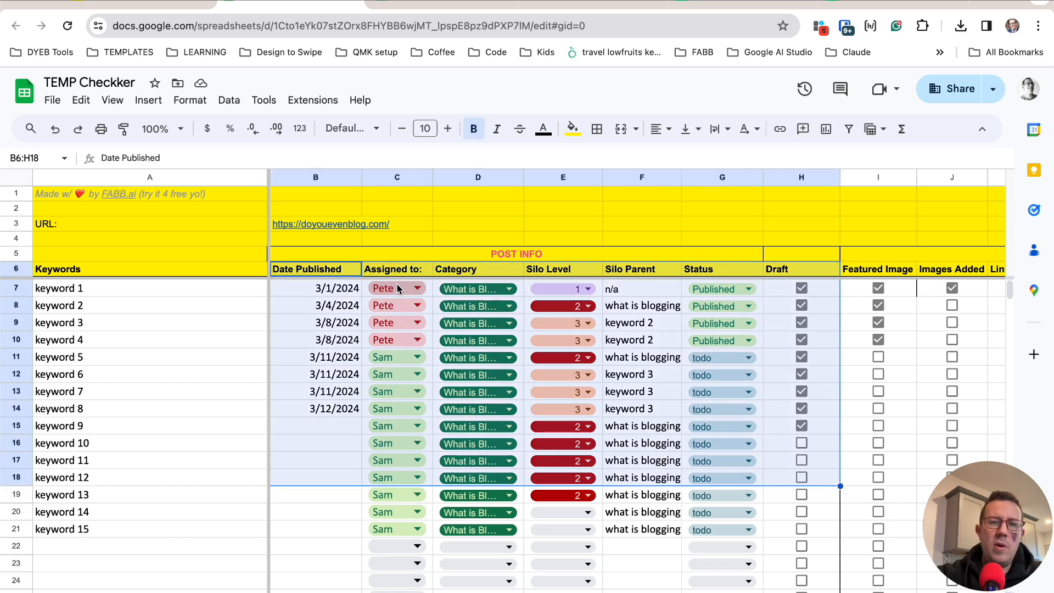
left_click(482, 273)
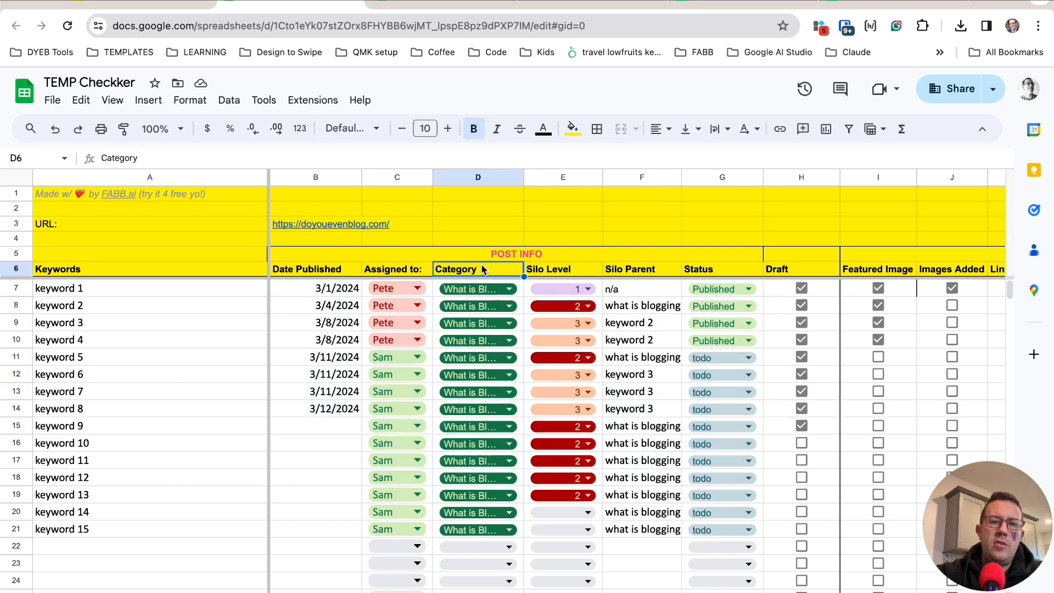
left_click(506, 290)
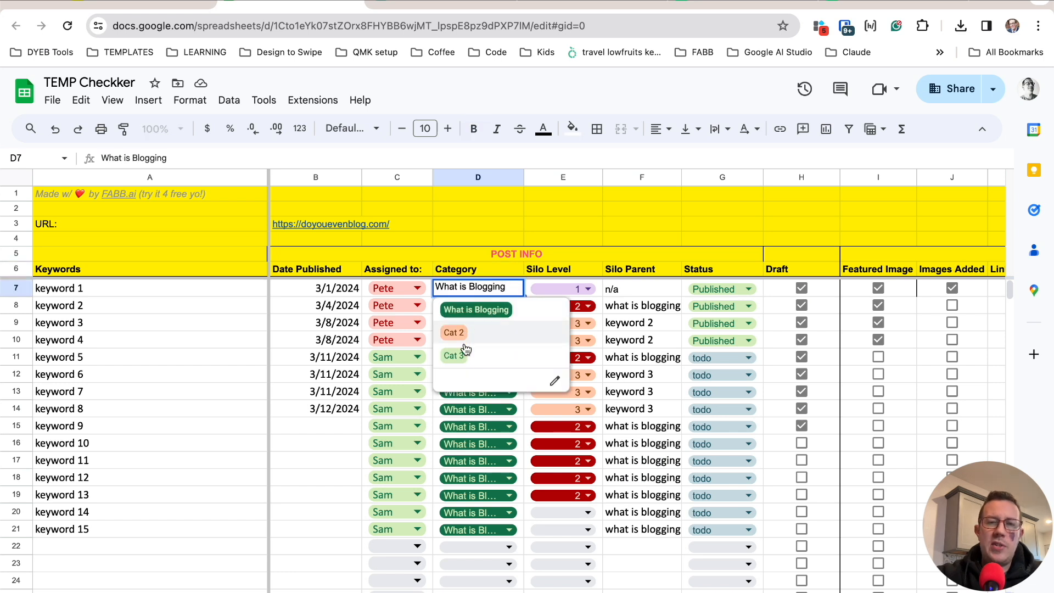
left_click(299, 391)
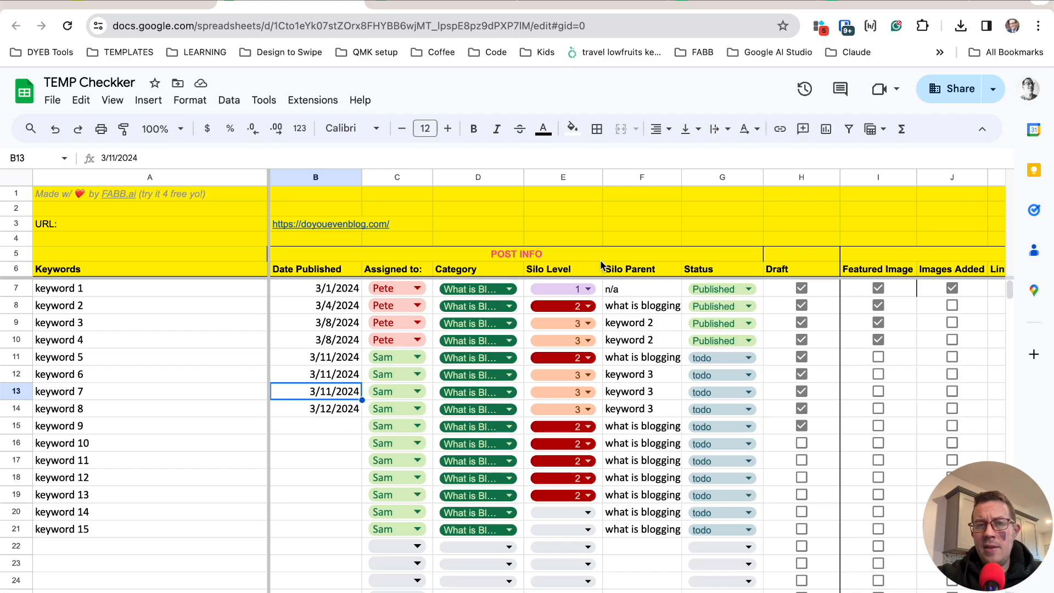
Step: Switch to the "My entire blogging workflow (Post-HCU)" note, review sections 8 and 9, and return to its Tools list
key("super+Tab")
scroll(537, 315, "down", 2)
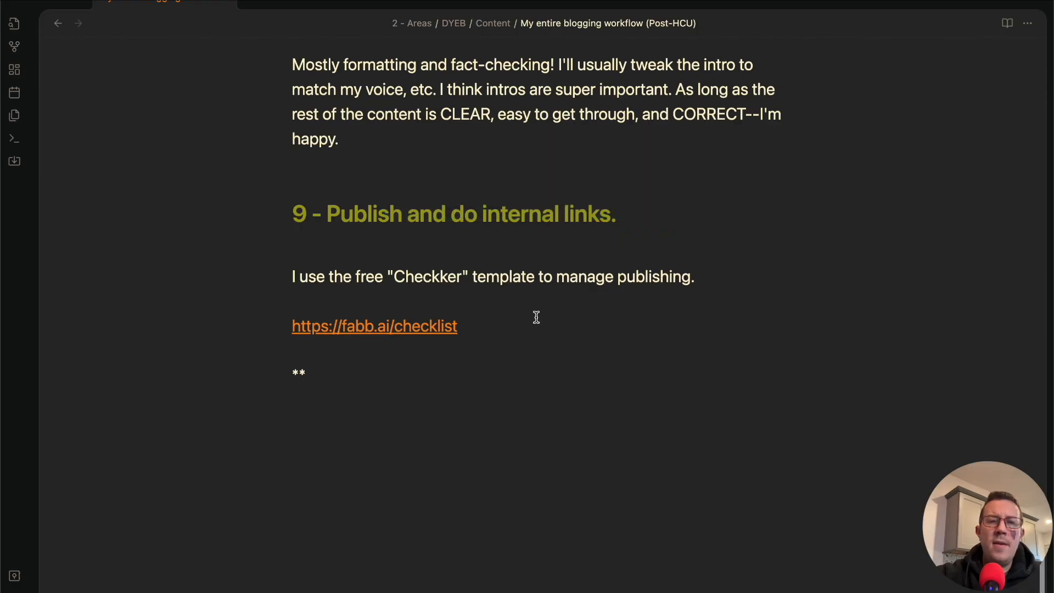
scroll(537, 318, "up", 5)
scroll(537, 316, "up", 2)
scroll(537, 315, "down", 4)
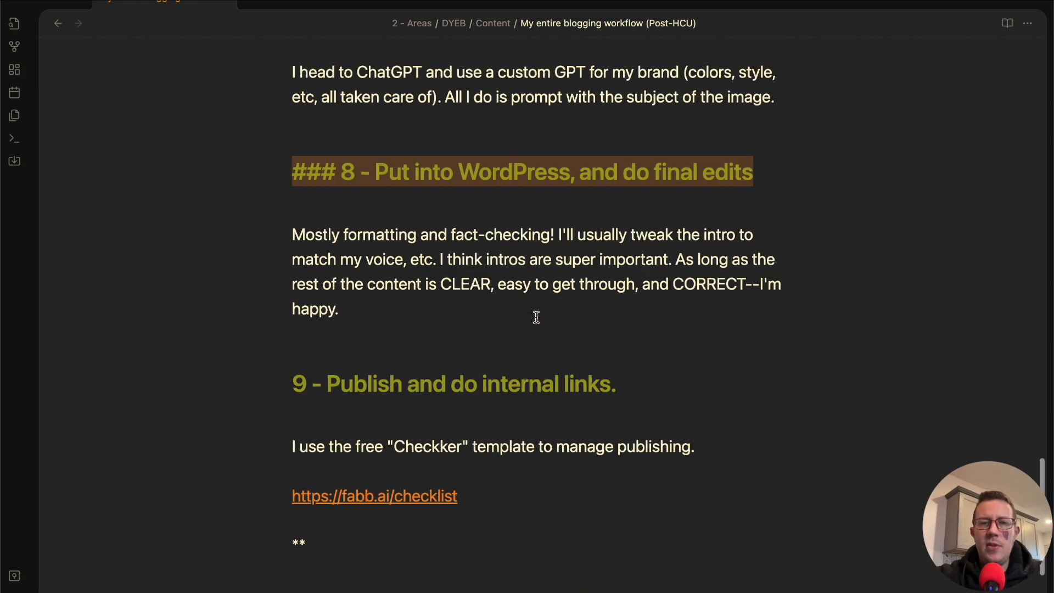
left_click(352, 285)
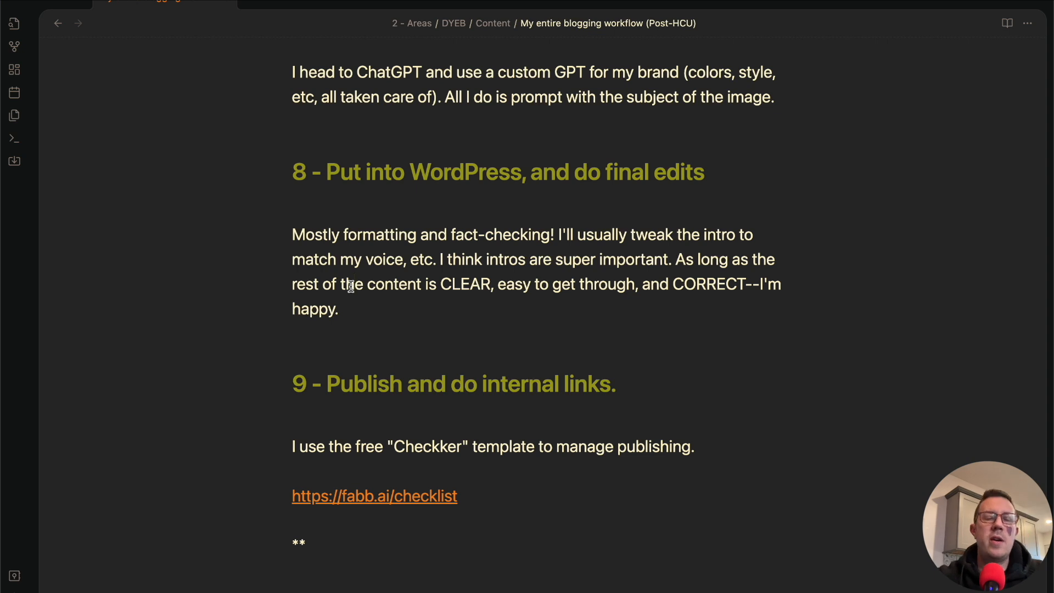
scroll(423, 355, "down", 3)
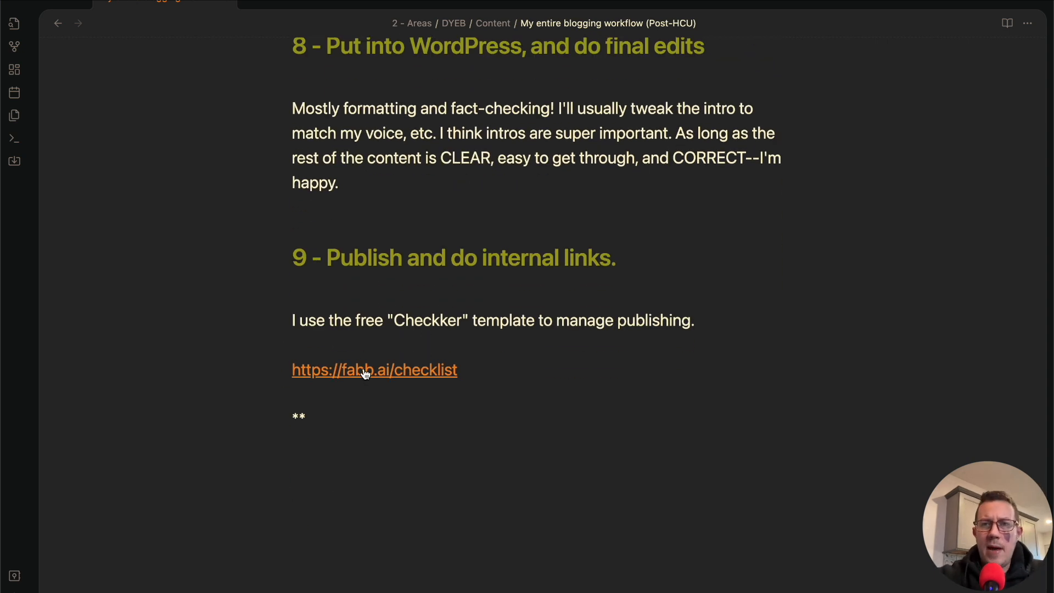
scroll(366, 371, "up", 1)
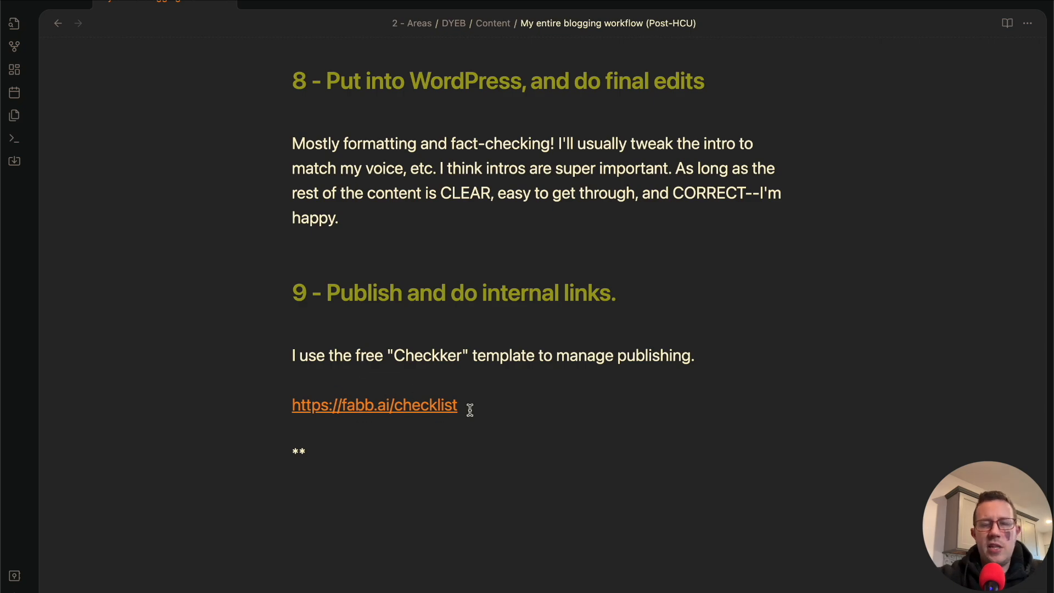
scroll(435, 377, "up", 15)
scroll(436, 379, "up", 10)
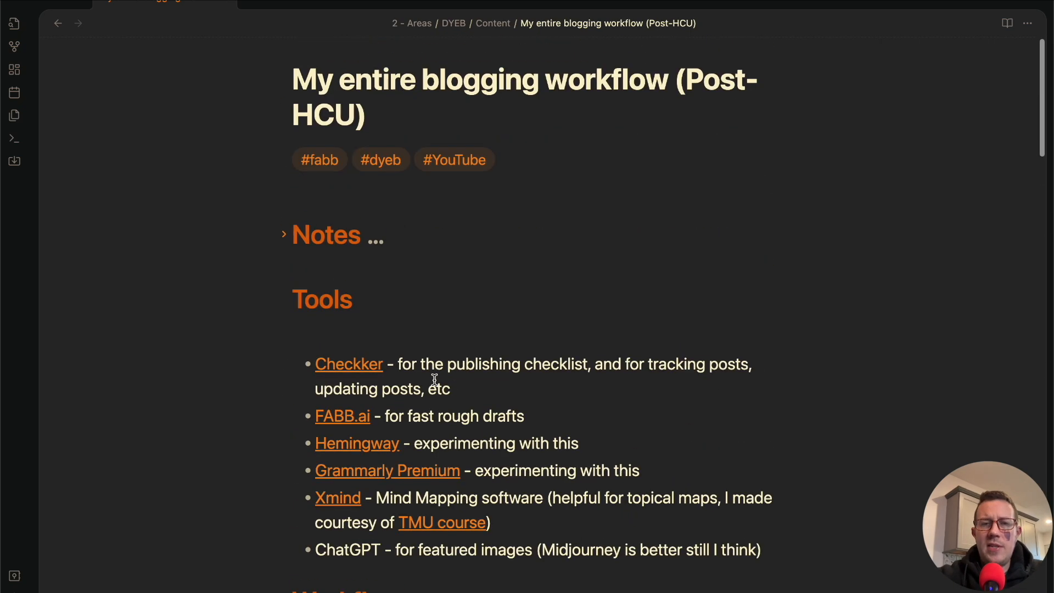